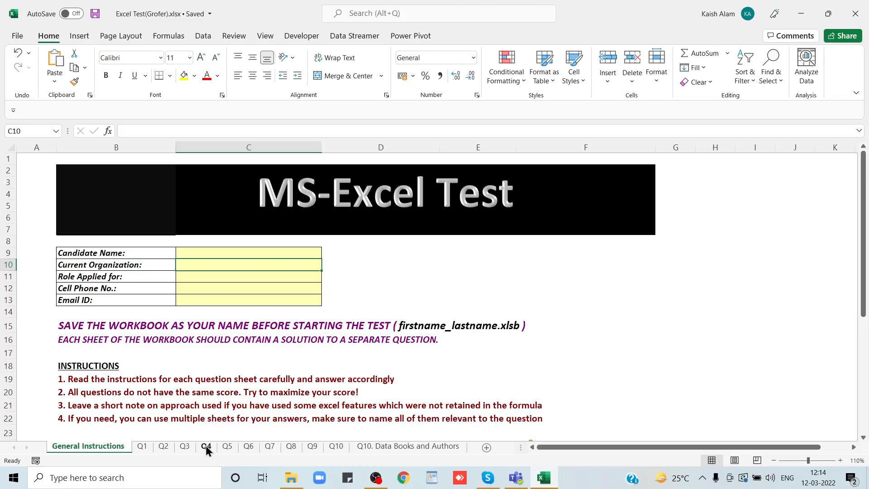
Go from the general instructions to the Q5 question sheet
click(250, 283)
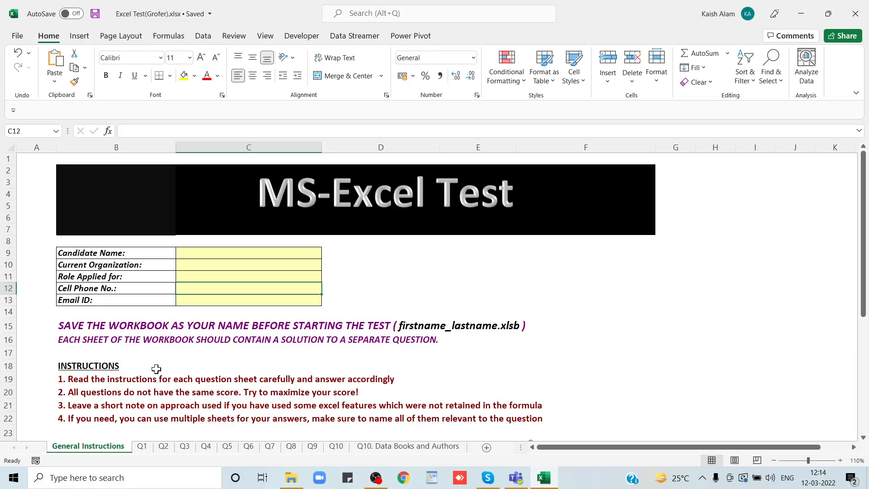
click(143, 447)
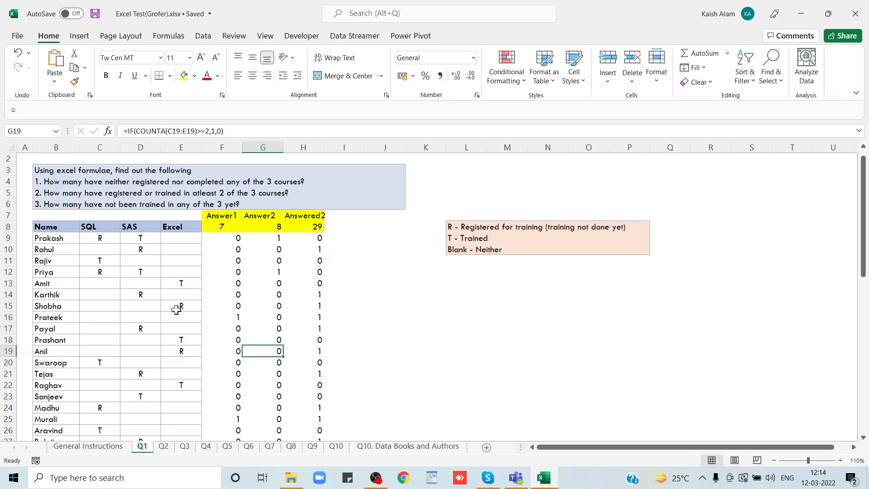
click(223, 446)
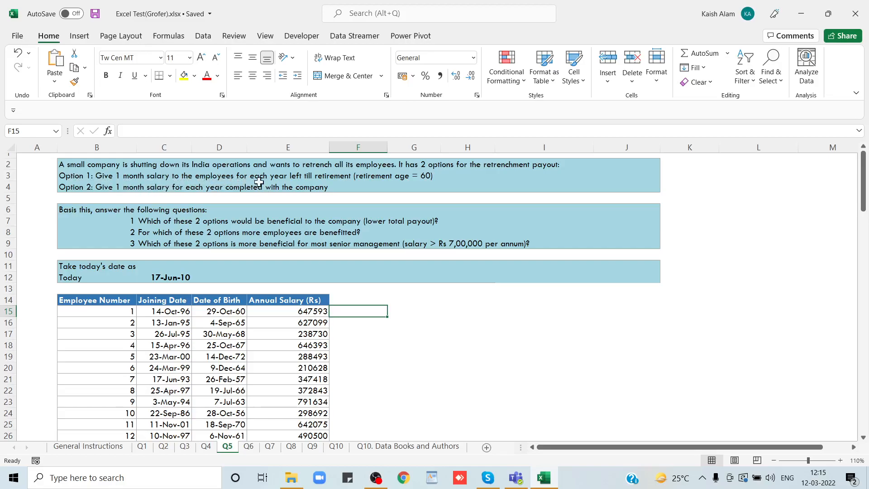
Read the two retrenchment payout options and the questions to answer on the Q5 sheet
click(344, 177)
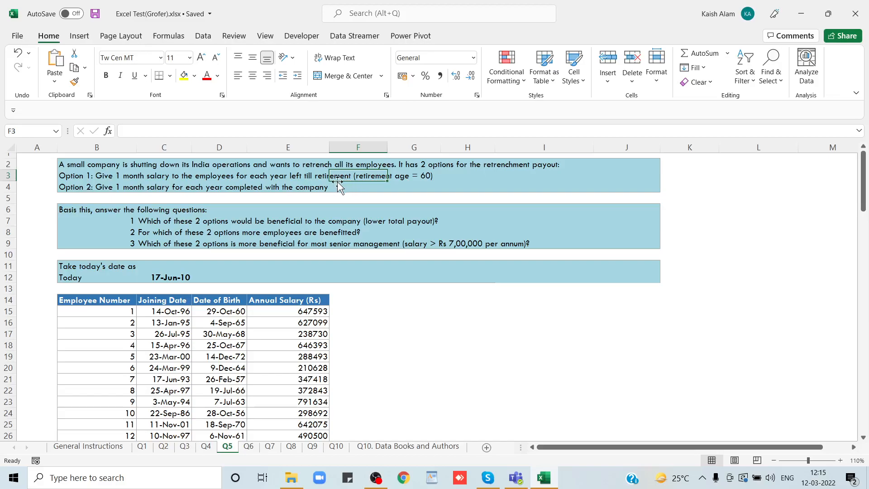
click(236, 179)
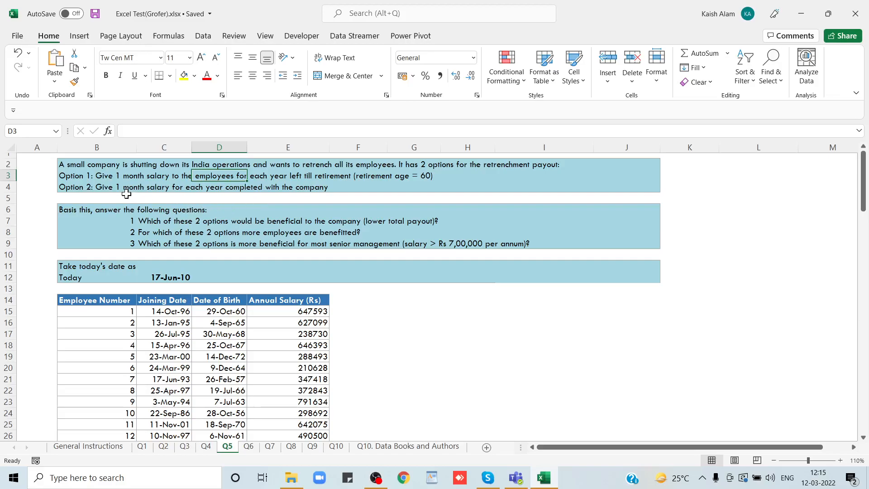
click(140, 191)
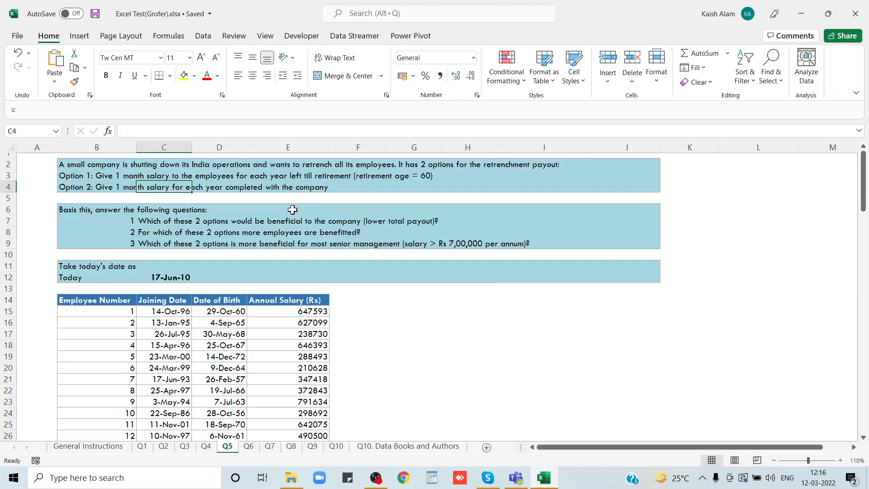
click(171, 223)
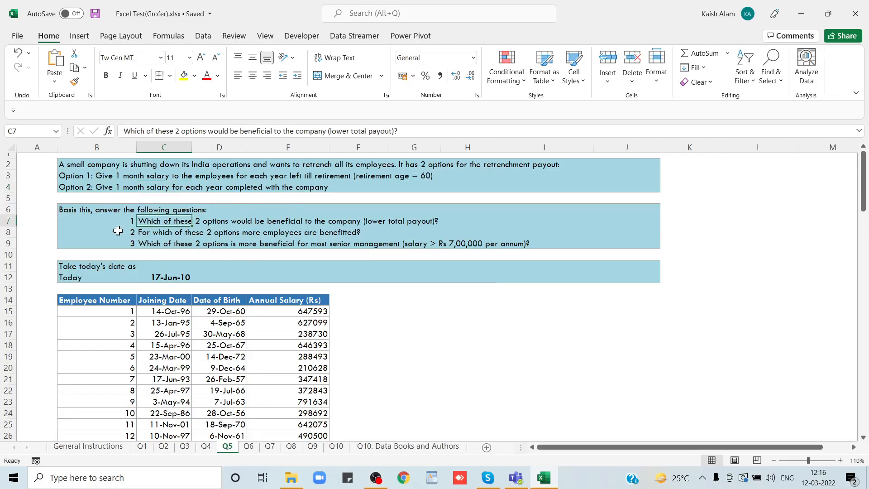
click(157, 233)
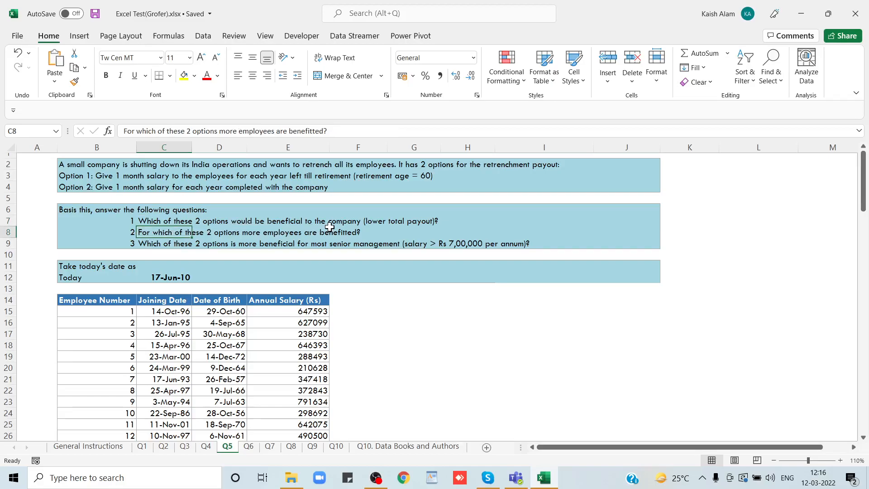
click(390, 225)
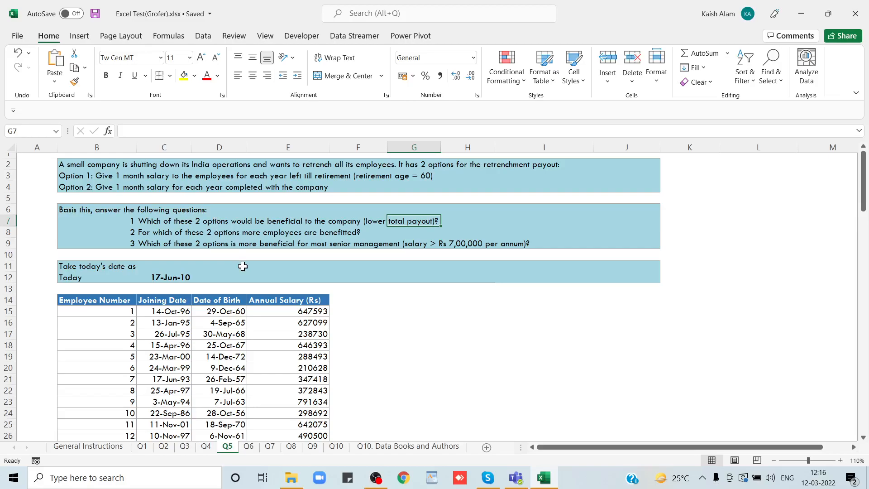
Examine the given today's date in C12 and the joining date, date of birth and annual salary columns of the employee table
click(161, 276)
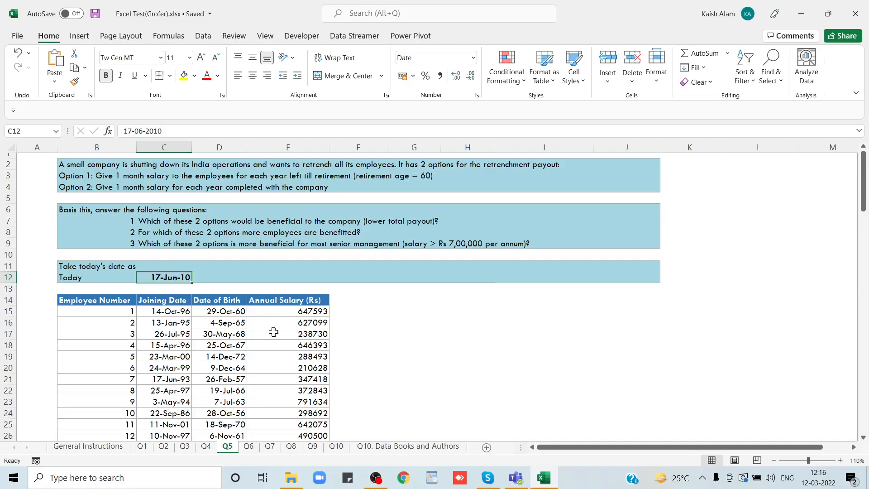
click(220, 321)
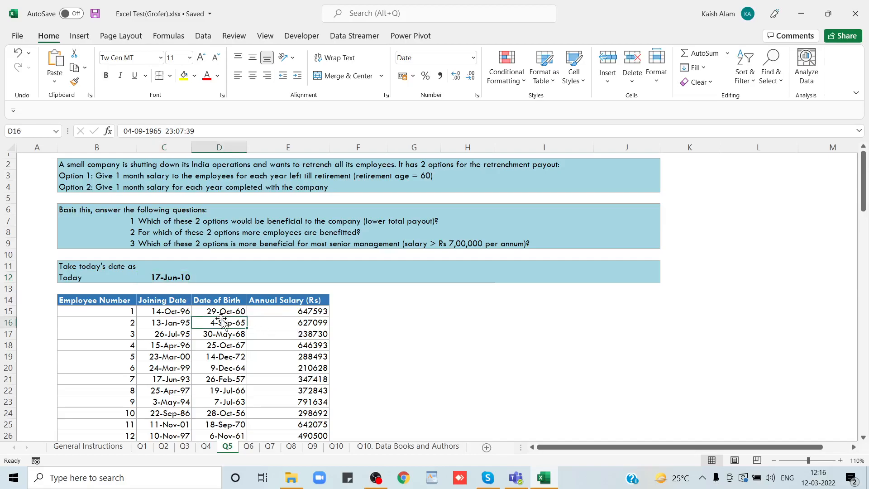
click(164, 306)
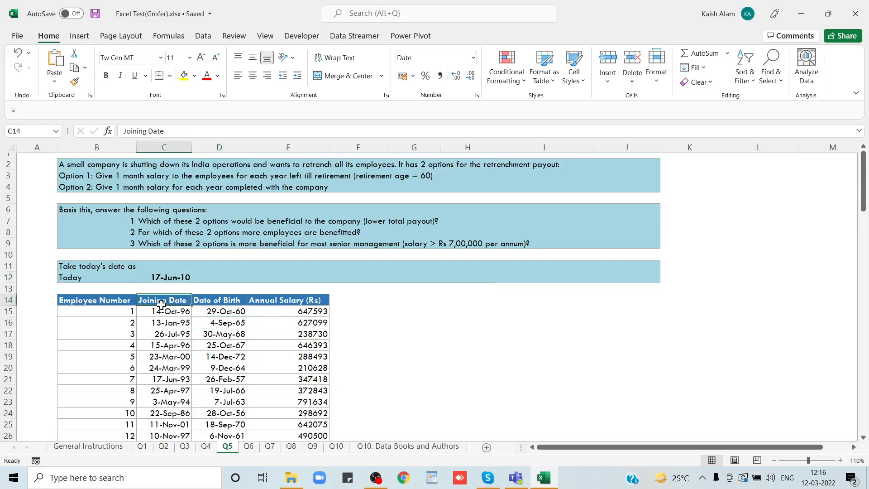
click(217, 311)
click(283, 314)
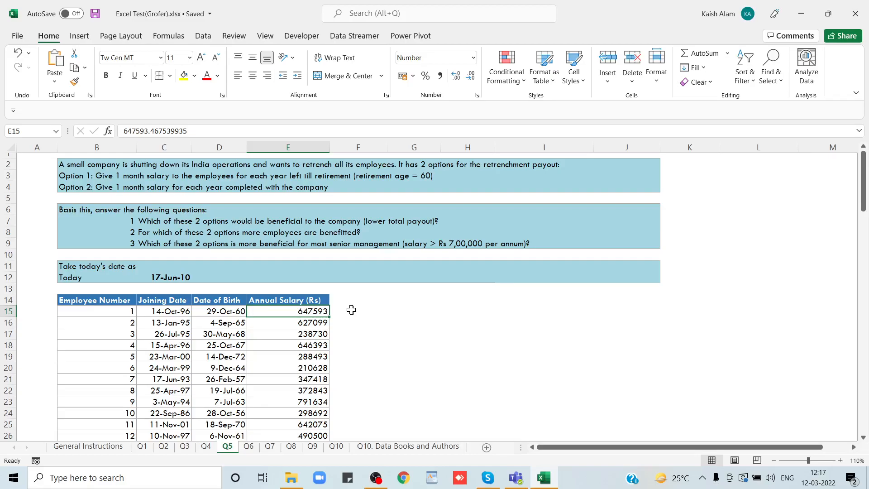
click(342, 299)
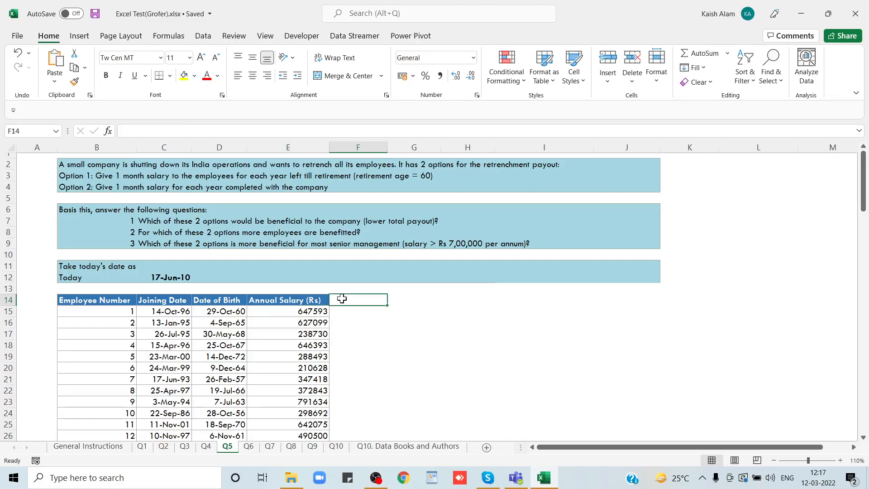
click(178, 310)
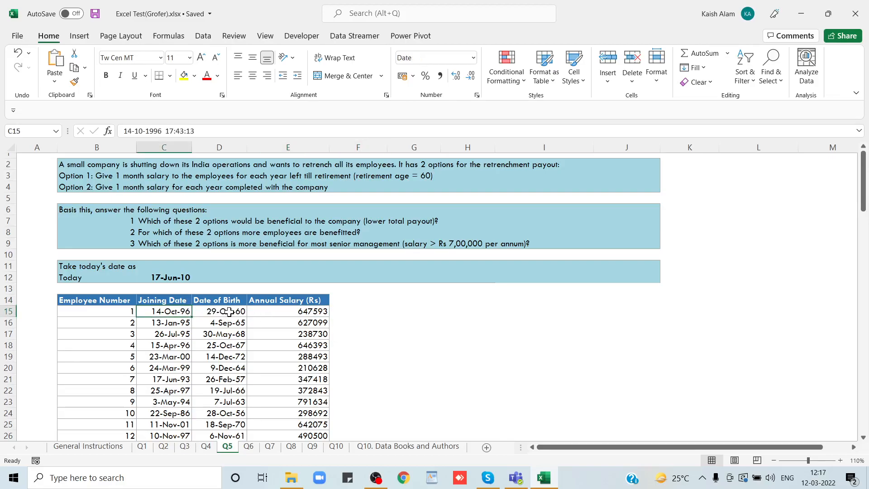
click(157, 275)
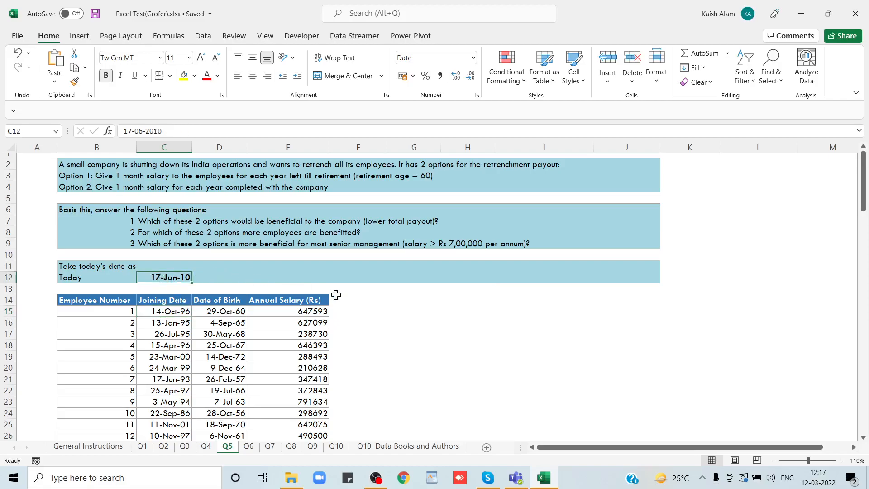
Add the column header "Retimrement left" in F14, beside Annual Salary (Rs)
click(348, 302)
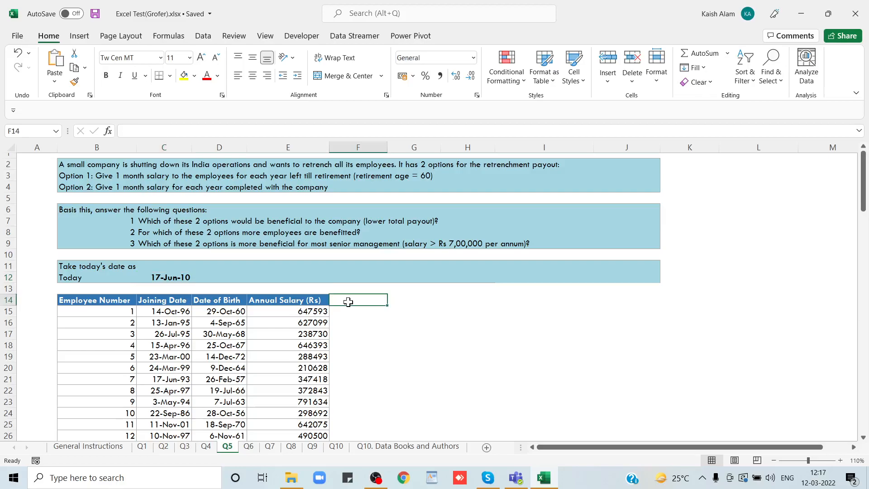
text(Ret)
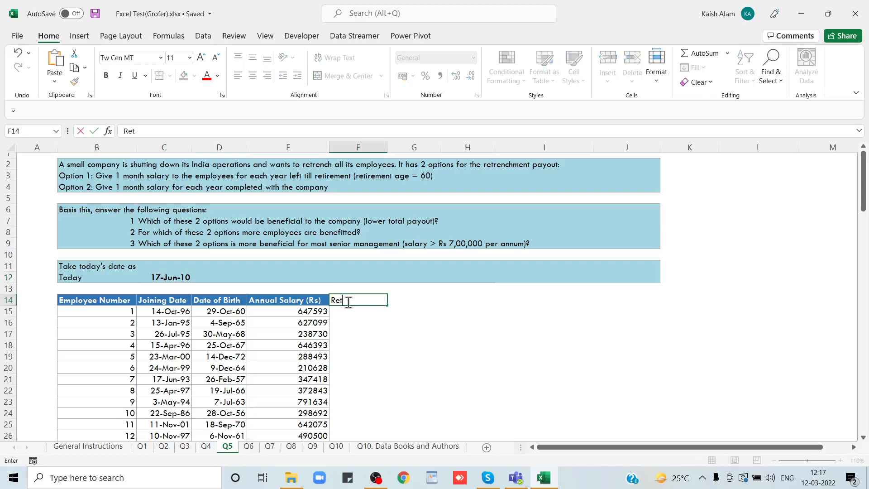
text(imrement left)
key(Return)
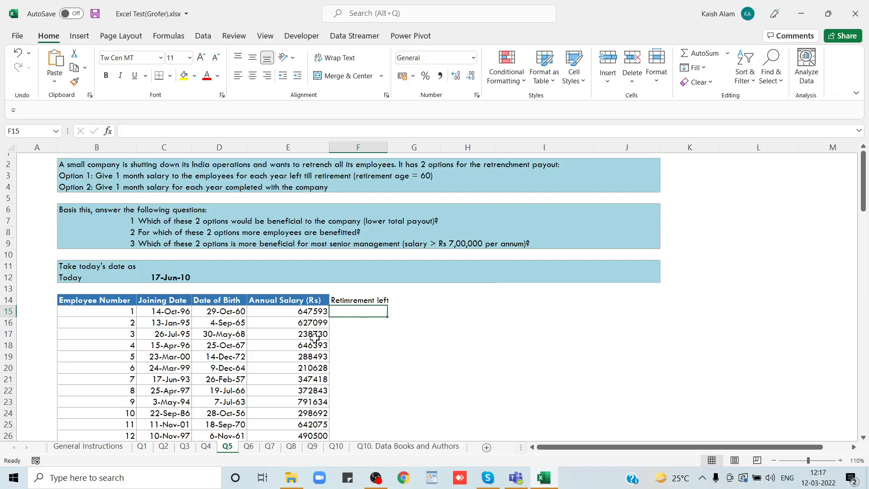
Begin a DATE formula in F15 whose year argument is YEAR(D15)+60, based on the first employee's date of birth
click(227, 309)
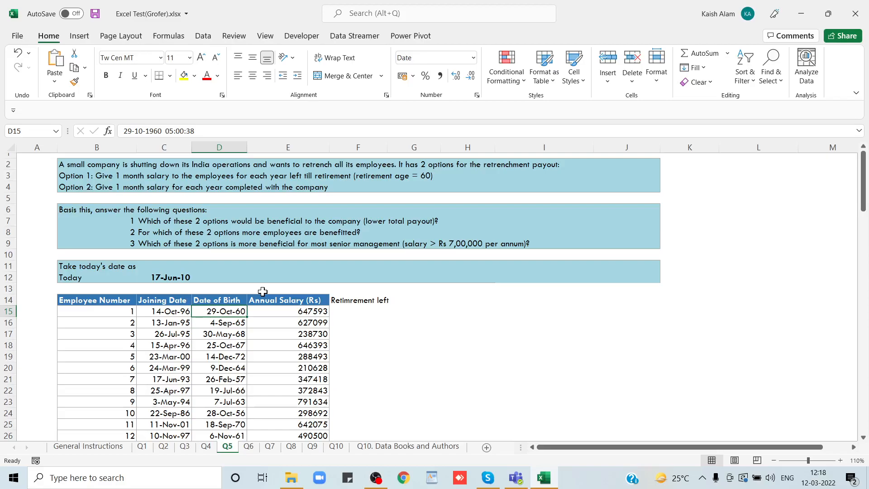
click(343, 312)
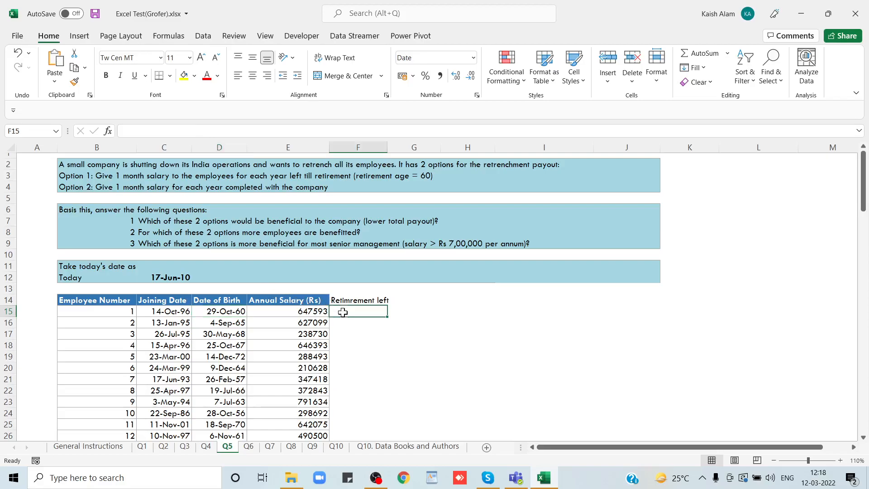
text(=)
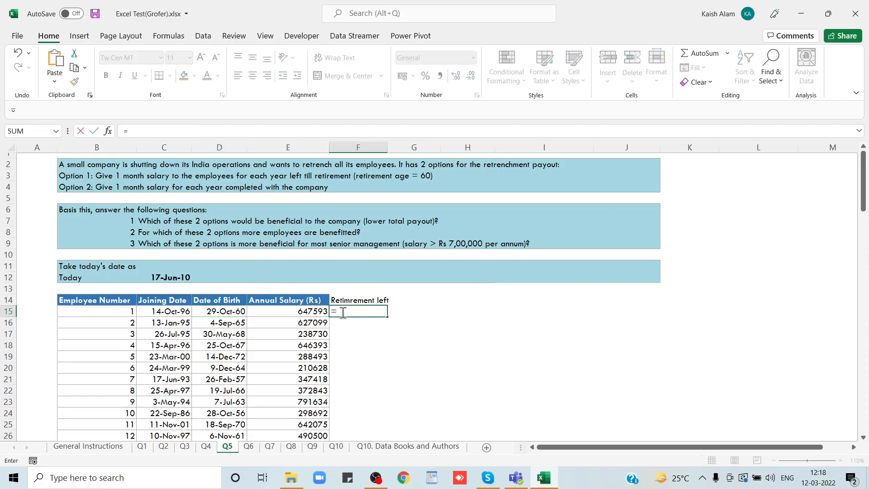
text(date)
key(Tab)
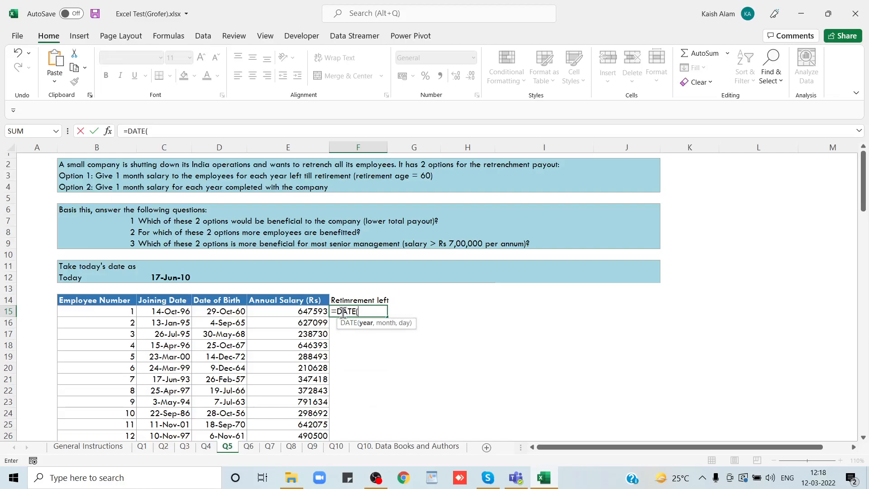
text(year)
key(Tab)
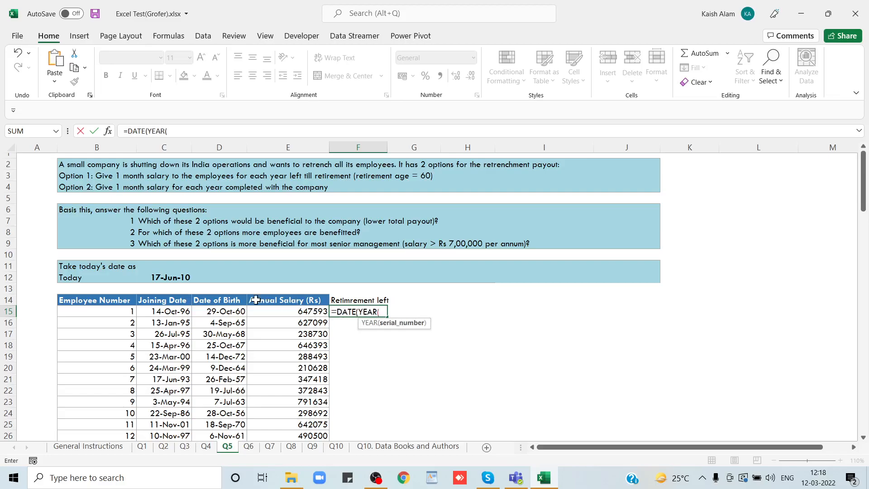
click(209, 311)
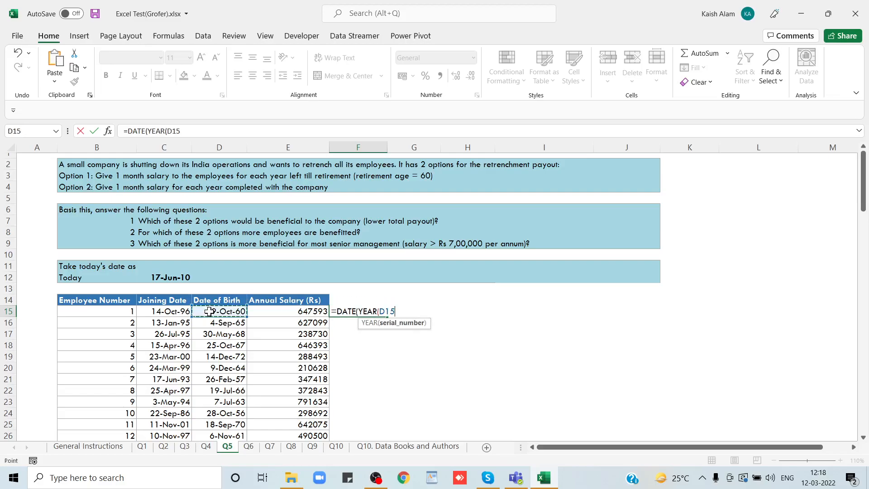
text()+60)
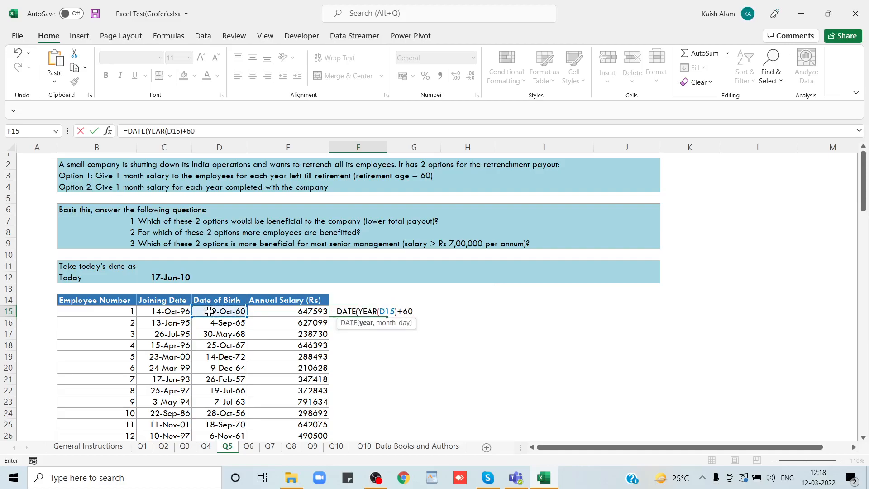
Complete the F15 formula with the month and day of D15, giving =DATE(YEAR(D15)+60,MONTH(D15),DAY(D15))
text(,mon)
key(Tab)
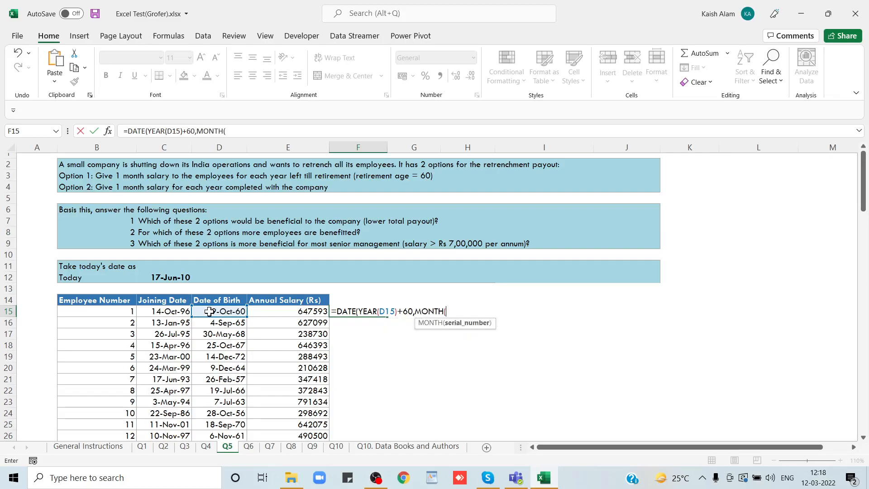
click(207, 311)
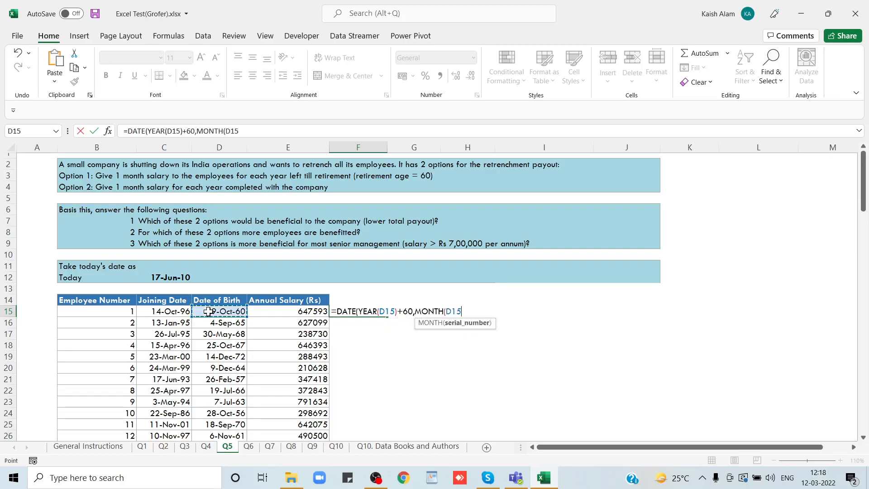
text(),)
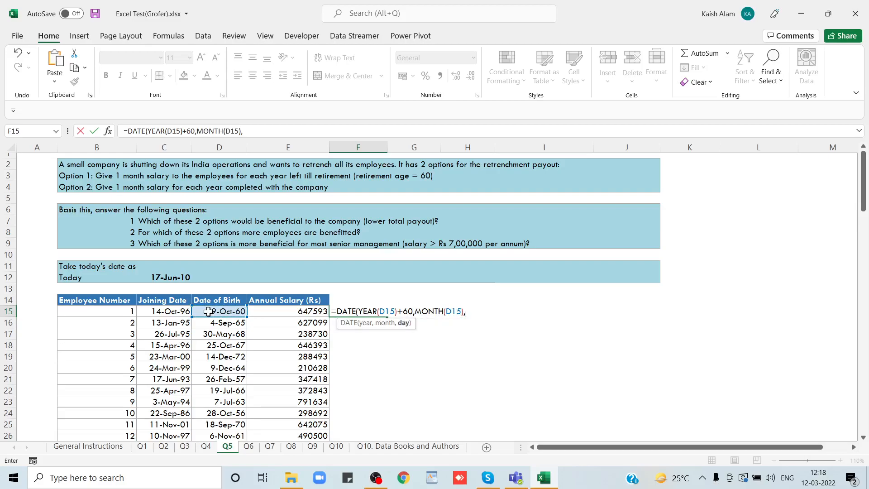
text(da)
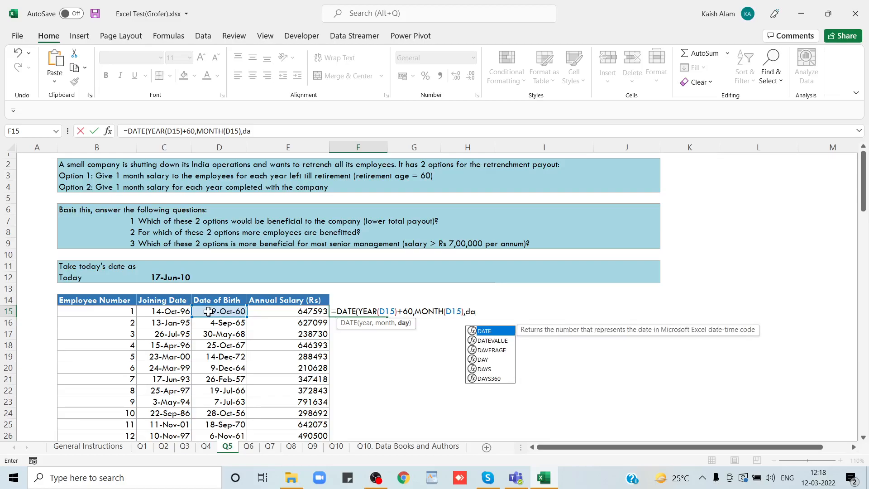
text(y)
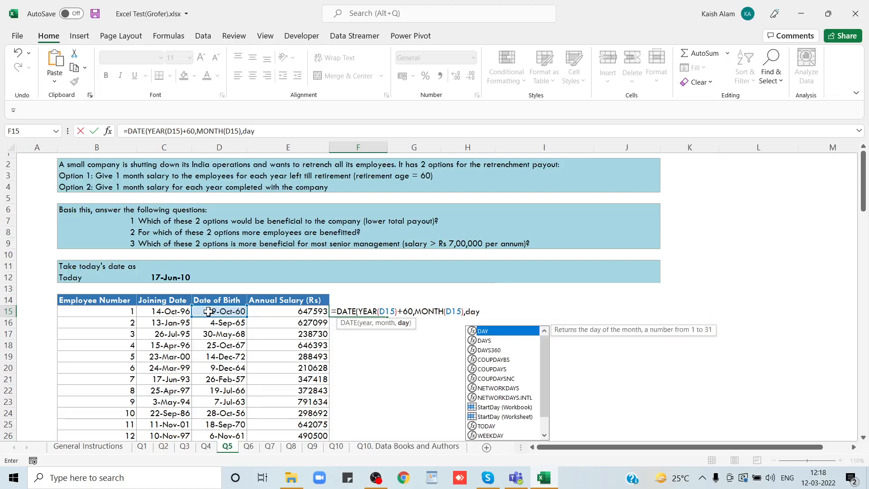
key(Tab)
click(208, 311)
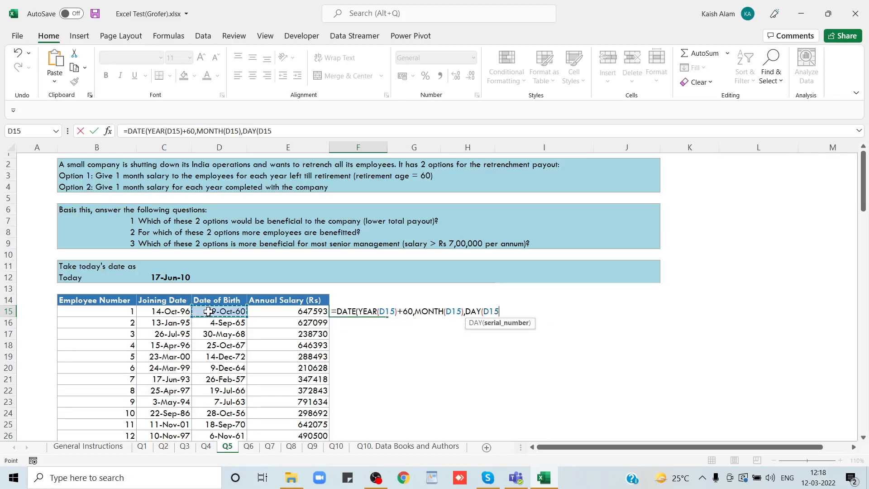
text())
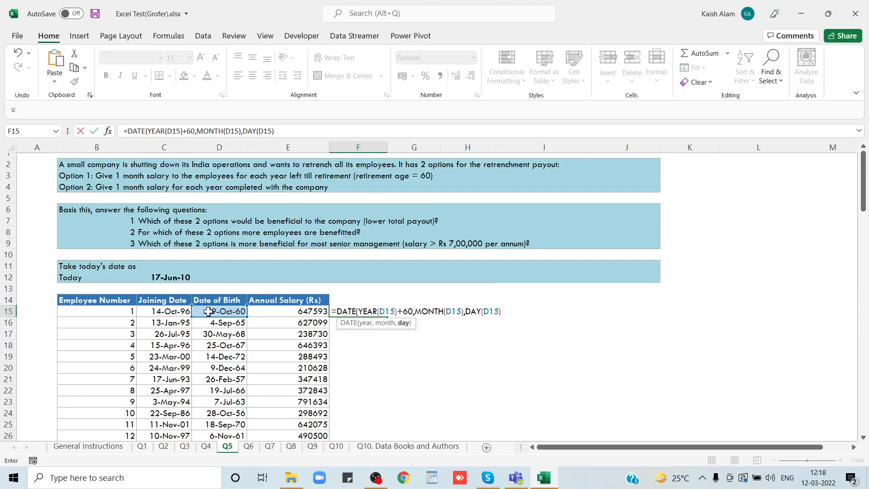
text())
key(Return)
key(Up)
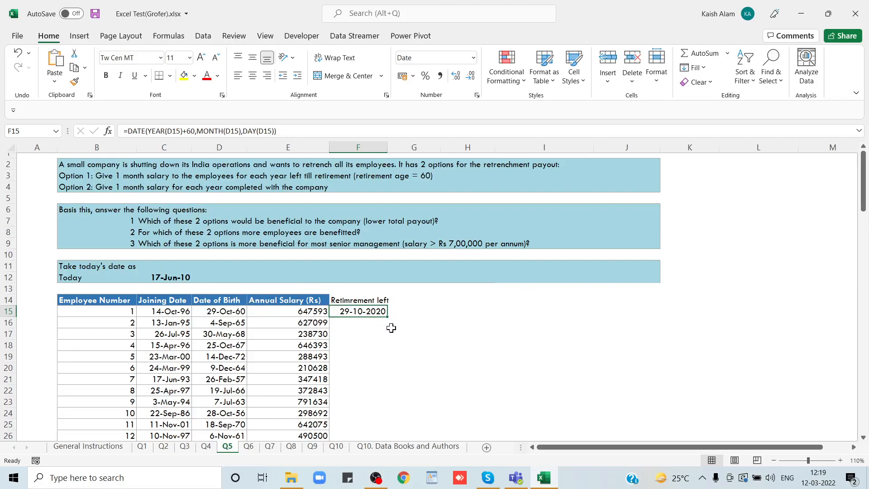
click(398, 312)
click(370, 311)
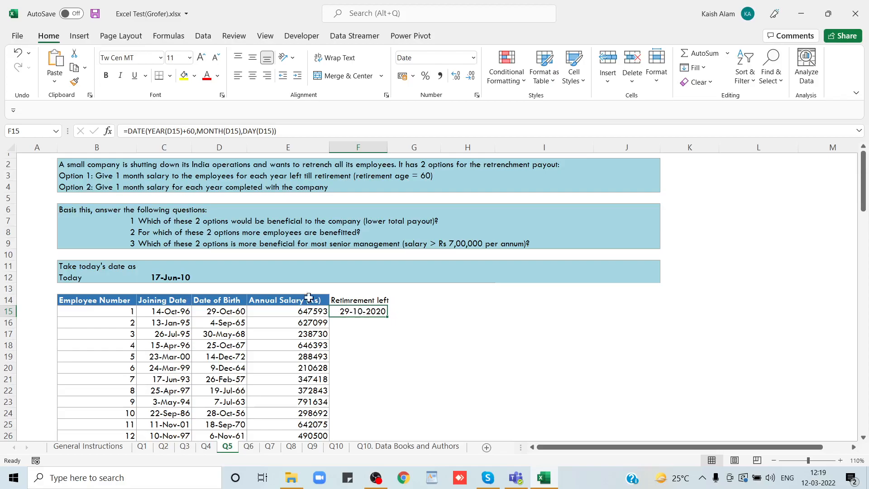
Extend the F15 retirement-date formula to subtract today's date in C12
click(127, 131)
click(291, 131)
text(-)
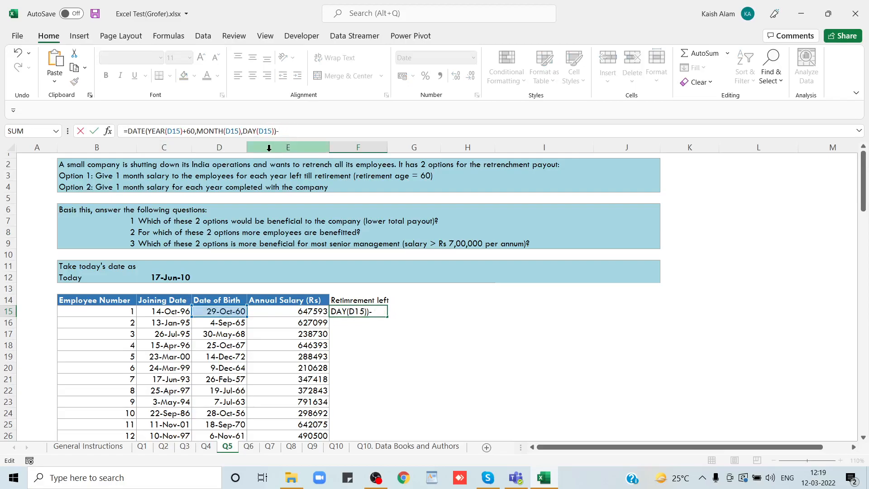
click(165, 277)
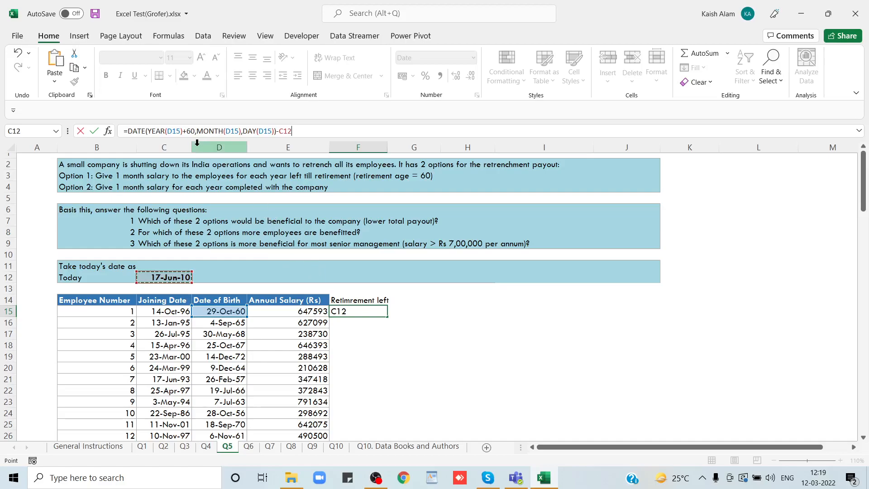
Enclose the F15 date difference in parentheses, divide it by 365, and set the cell's number format to General
click(126, 132)
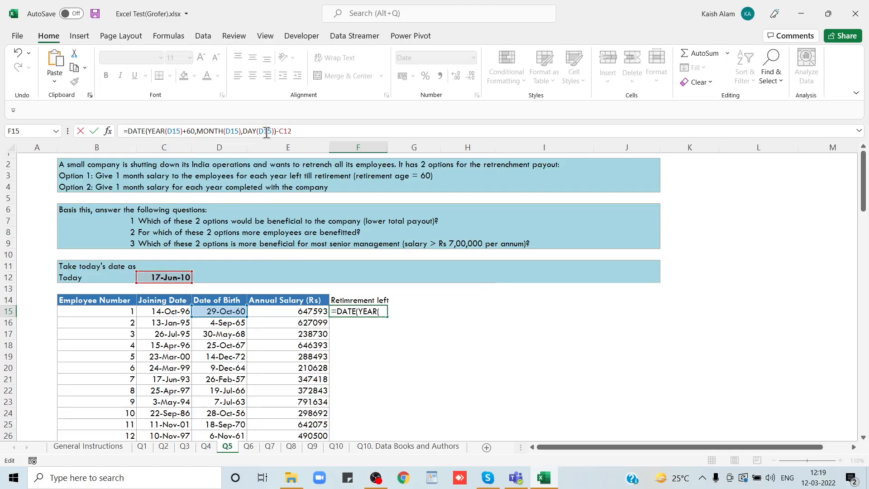
text(()
click(305, 129)
text())
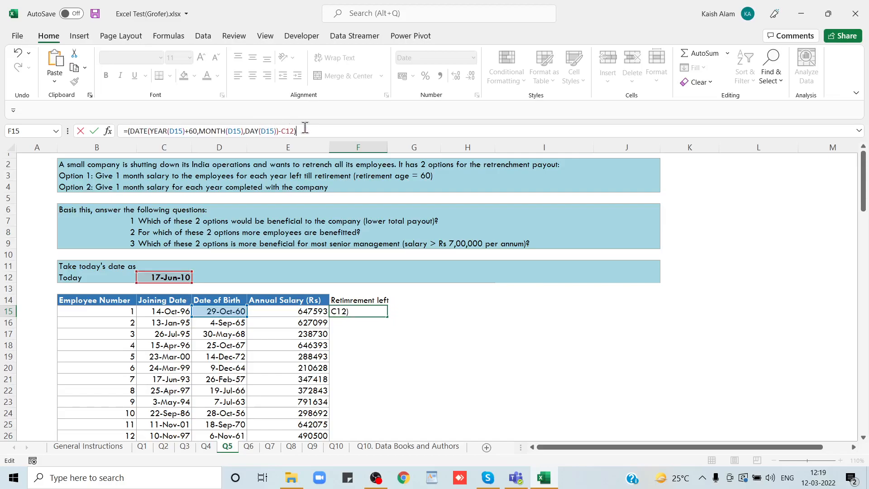
text(/365)
key(Return)
key(Up)
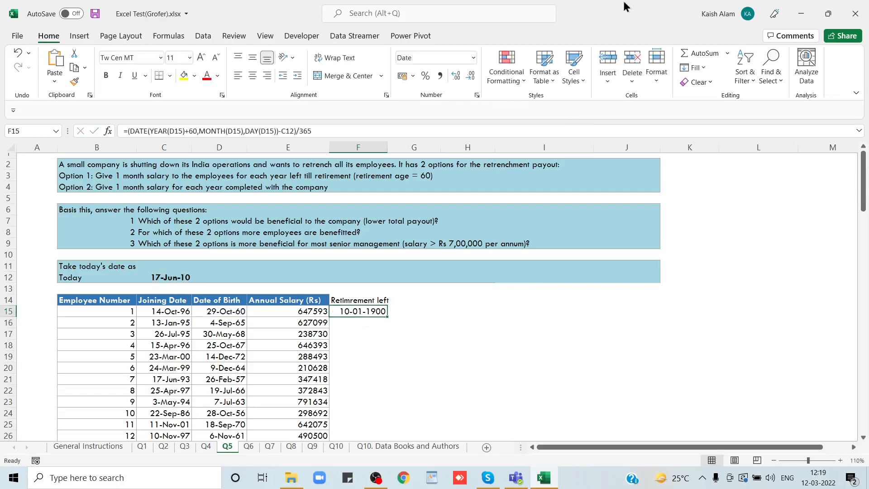
click(473, 58)
click(450, 82)
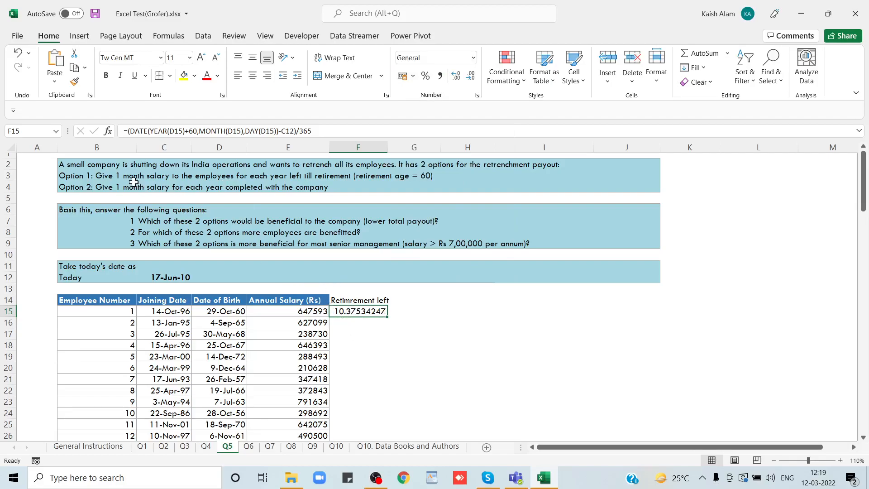
Wrap the F15 formula in ROUND with 0 digits, giving =ROUND((DATE(YEAR(D15)+60,MONTH(D15),DAY(D15))-C12)/365,0)
click(127, 130)
text(rou)
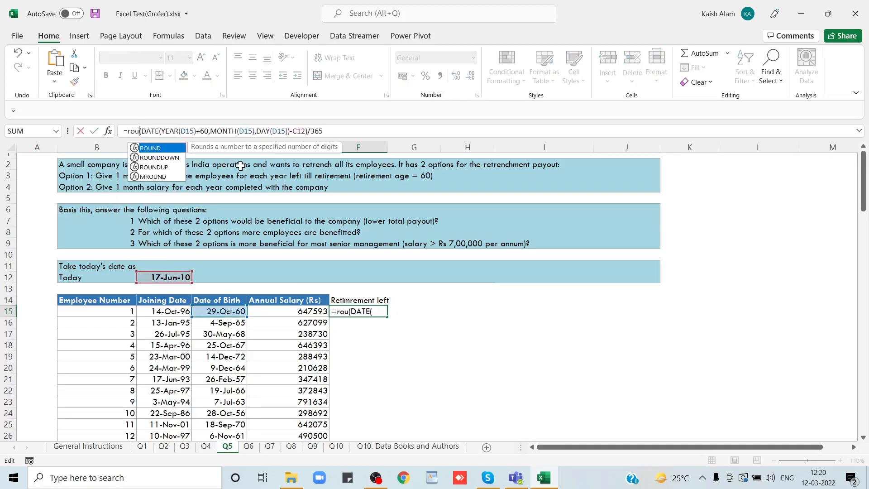
key(Tab)
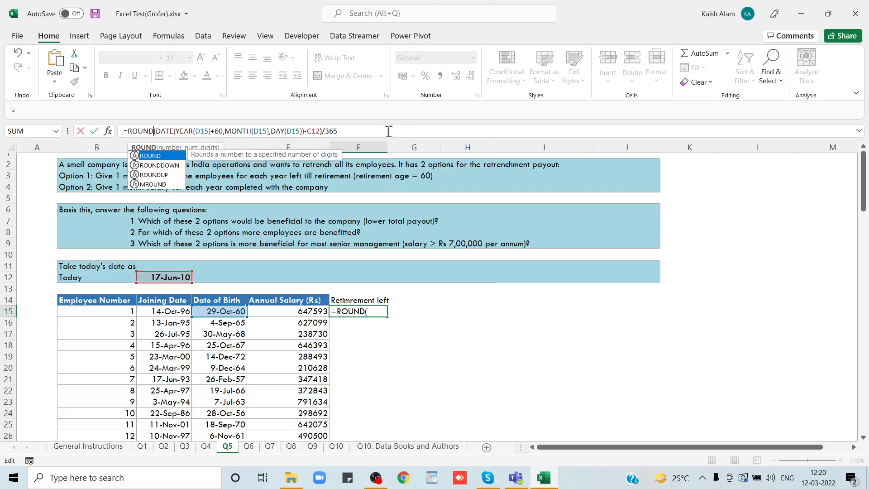
text(,0))
key(Return)
key(Return)
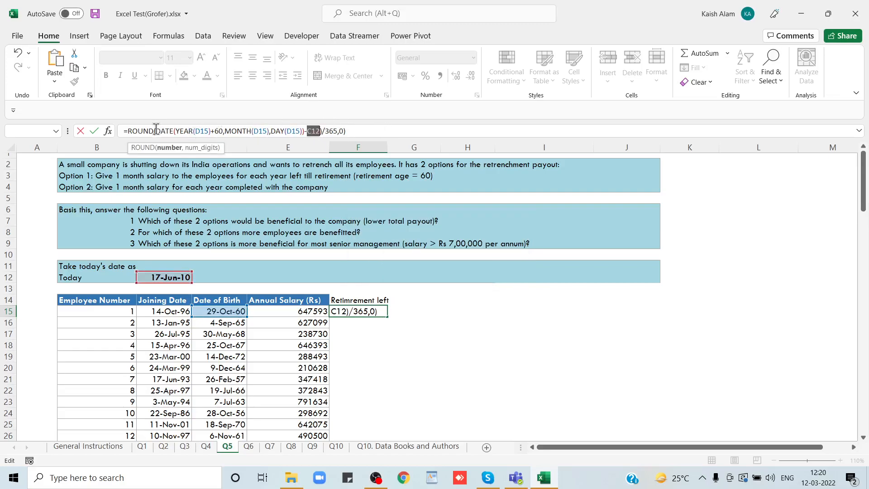
click(155, 131)
text(()
key(End)
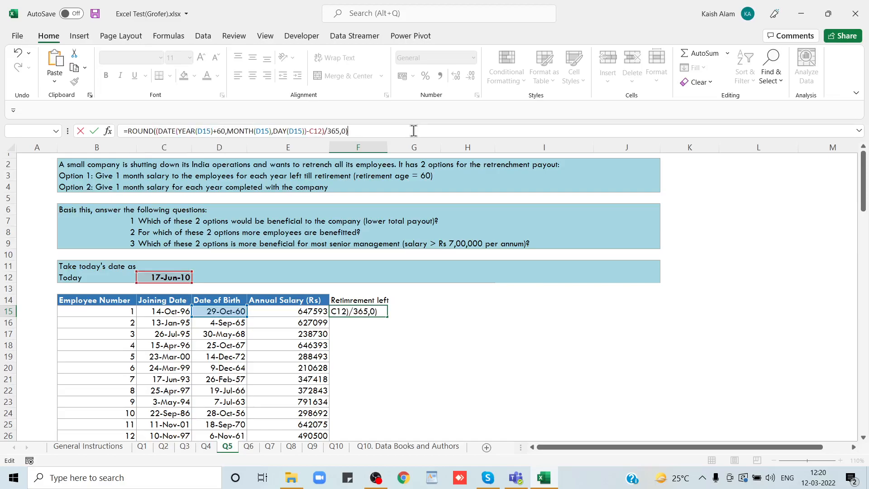
key(BackSpace)
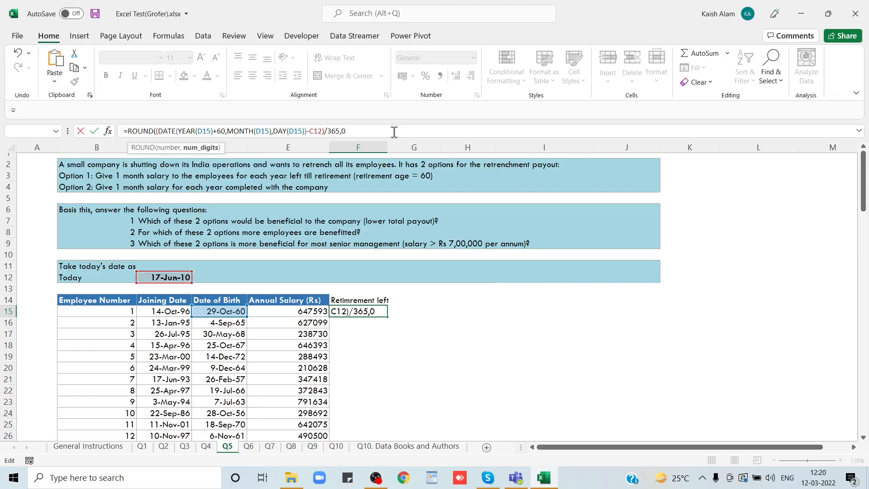
text())
key(ctrl+Return)
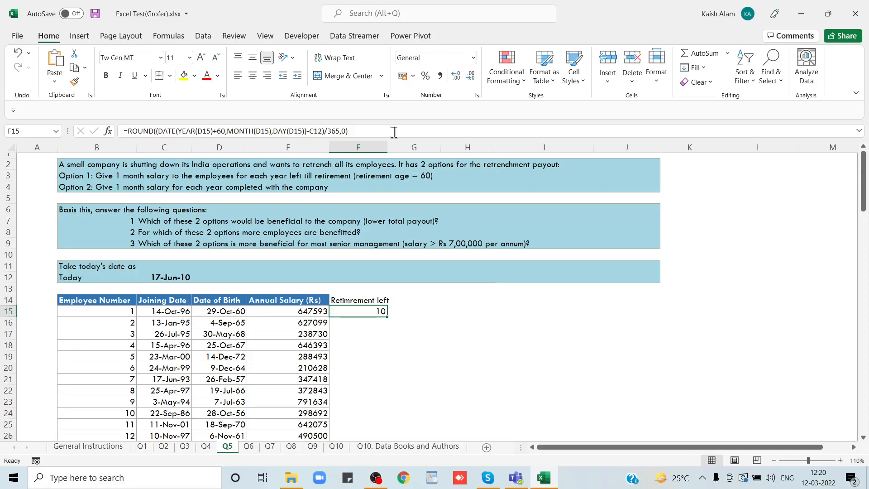
Enter =C12-C15 in G15 to subtract the first employee's joining date from today's date
key(Left)
key(Right)
key(Right)
key(Up)
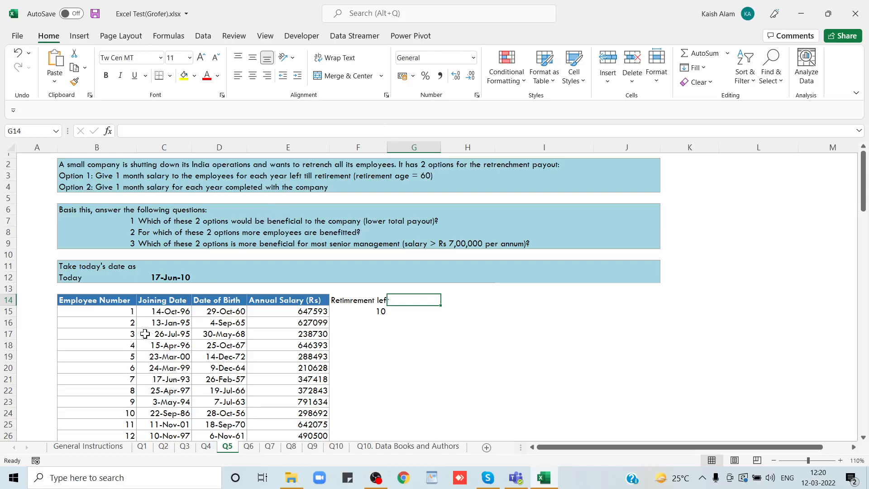
click(159, 312)
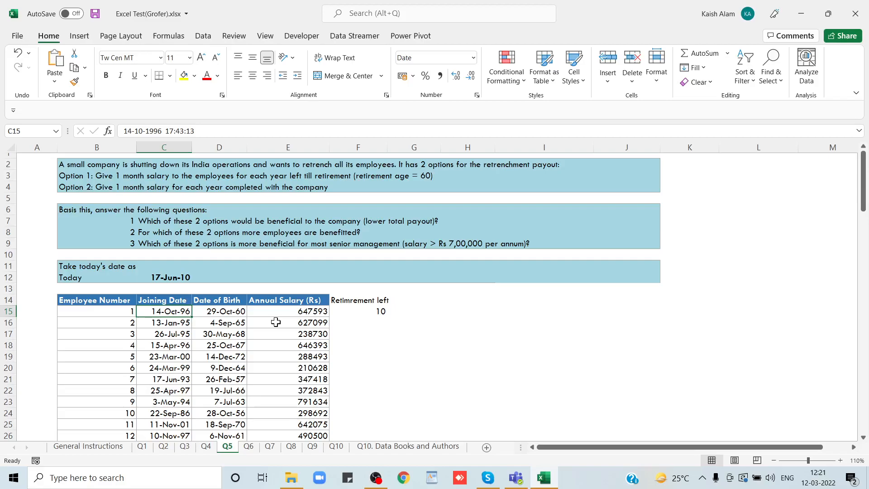
click(411, 307)
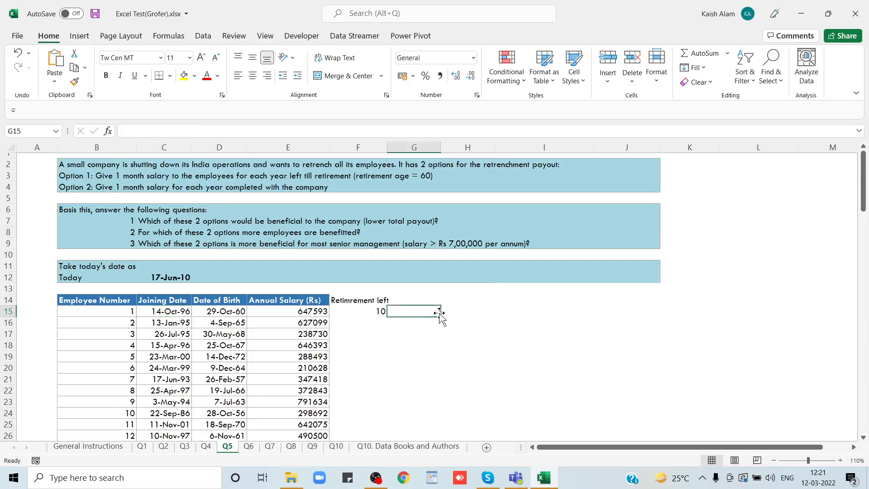
text(=)
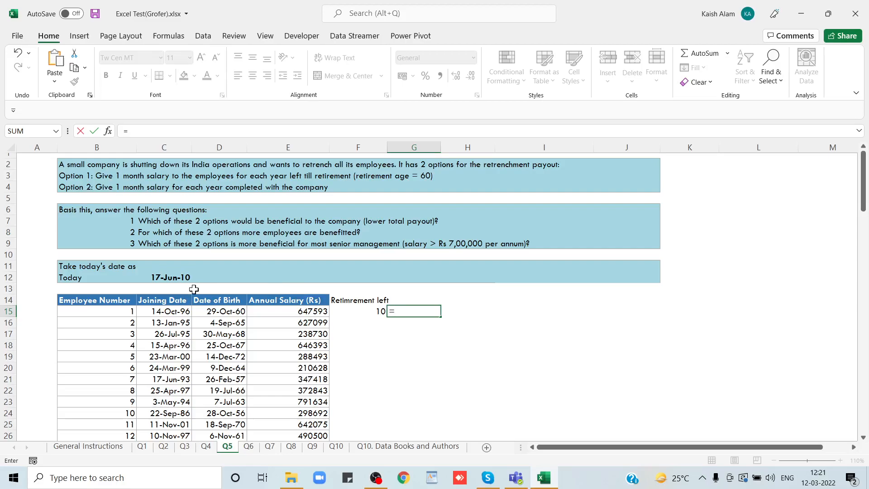
click(170, 276)
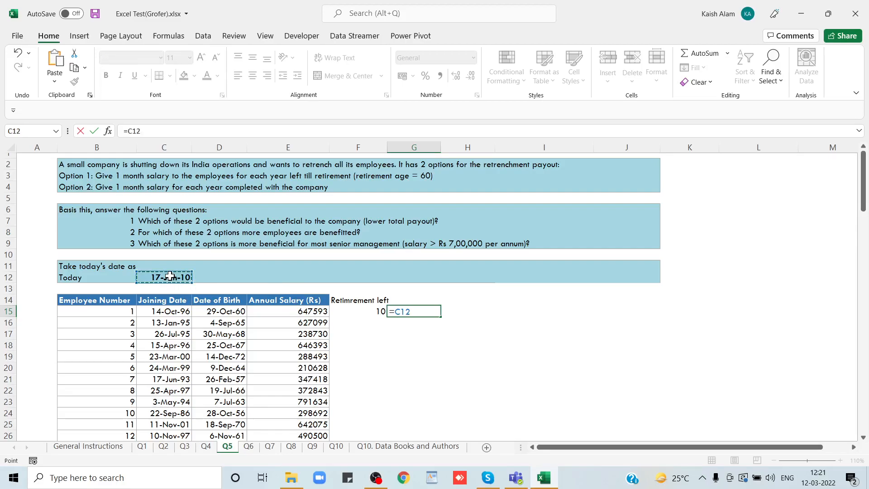
text(-)
click(170, 313)
key(ctrl+Return)
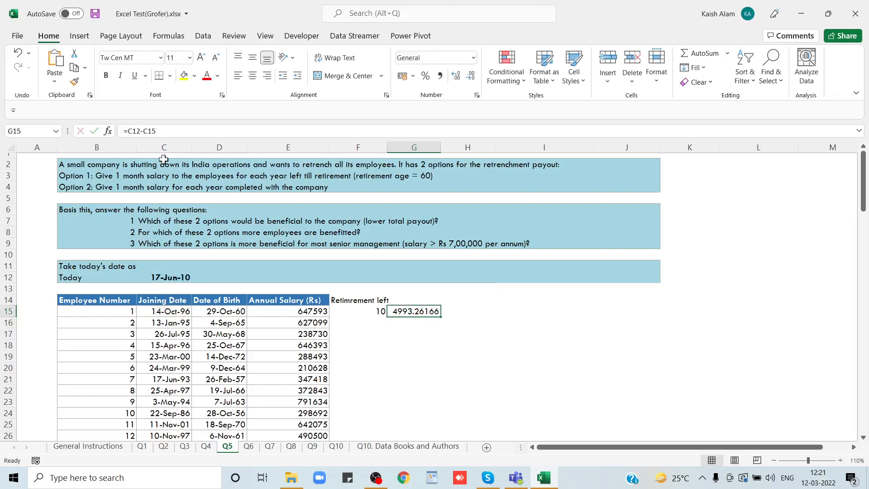
Convert the G15 result to years with =(C12-C15)/365, using the General number format
click(129, 132)
text(()
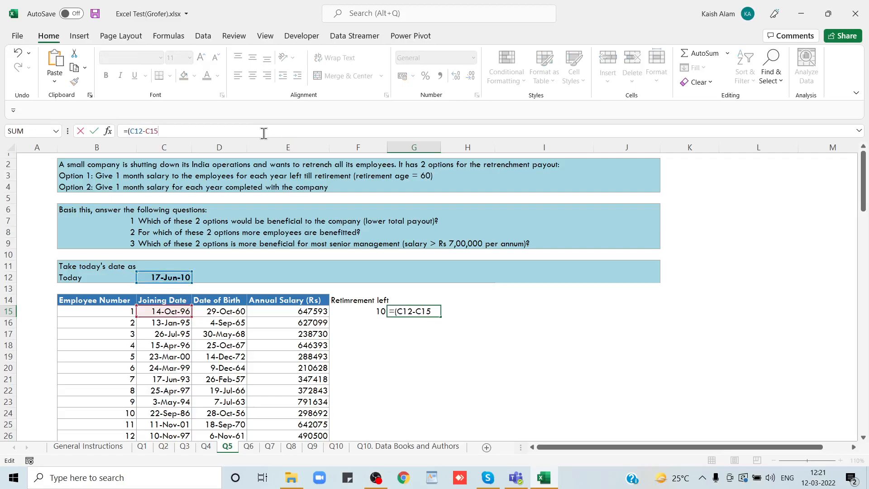
text()/365)
key(Return)
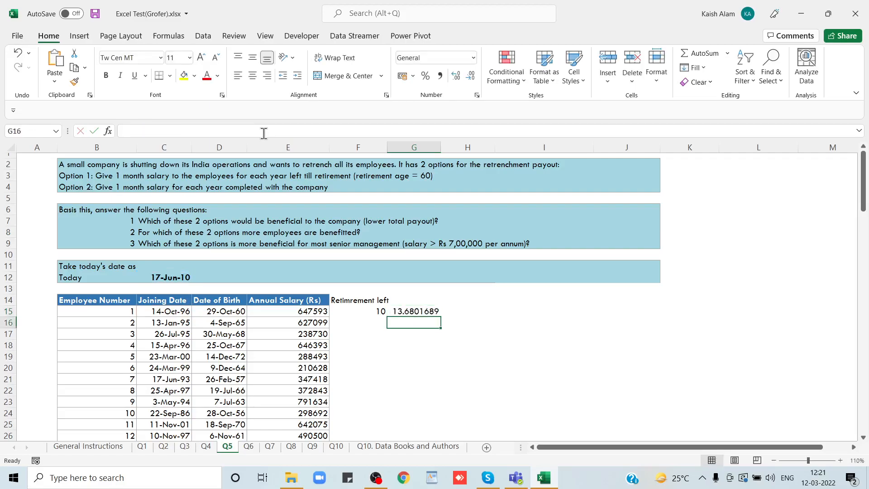
key(Up)
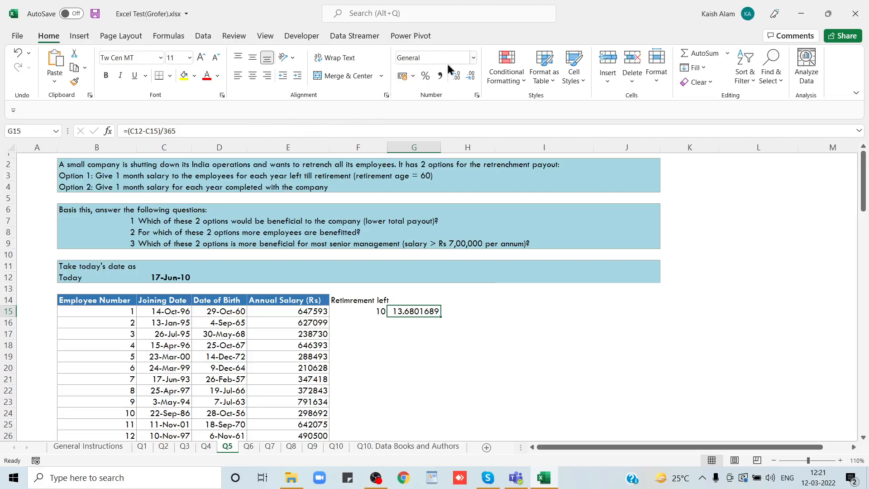
click(473, 58)
click(421, 76)
Round the G15 years of service to 0 digits, making the formula =ROUND((C12-C15)/365,0) without any stray multiplier
click(128, 131)
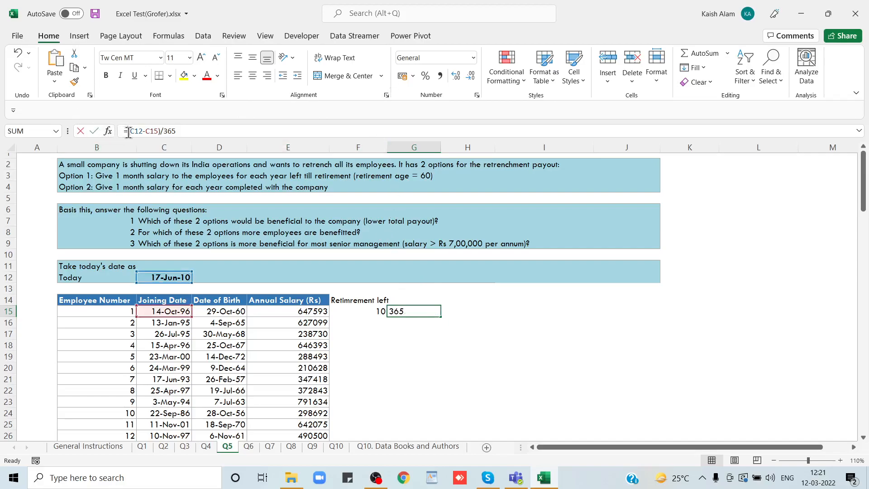
text(round)
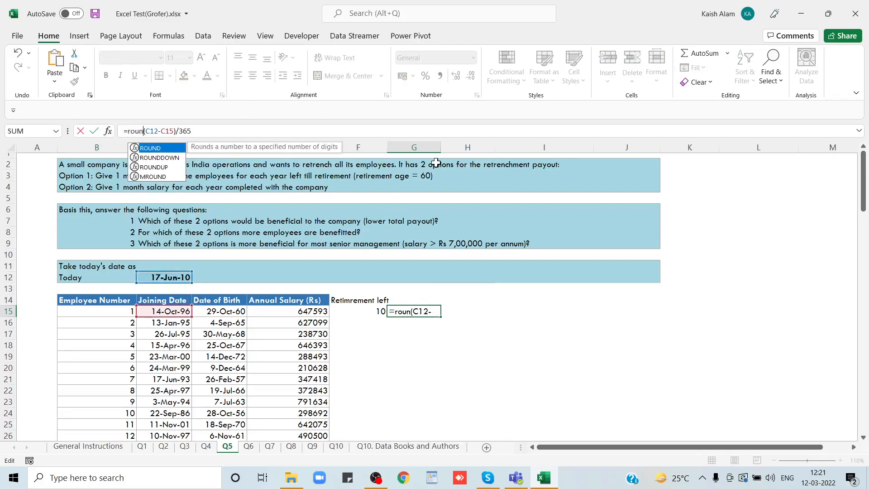
text(()
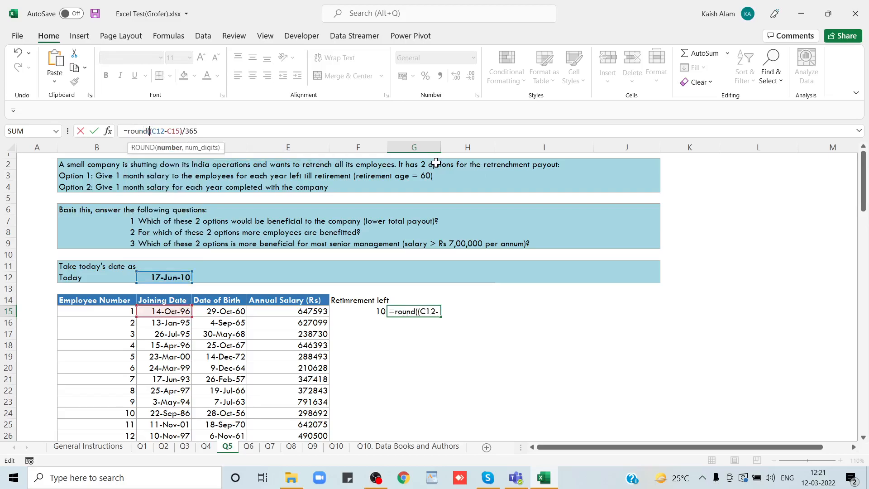
click(312, 133)
text(,0)3)
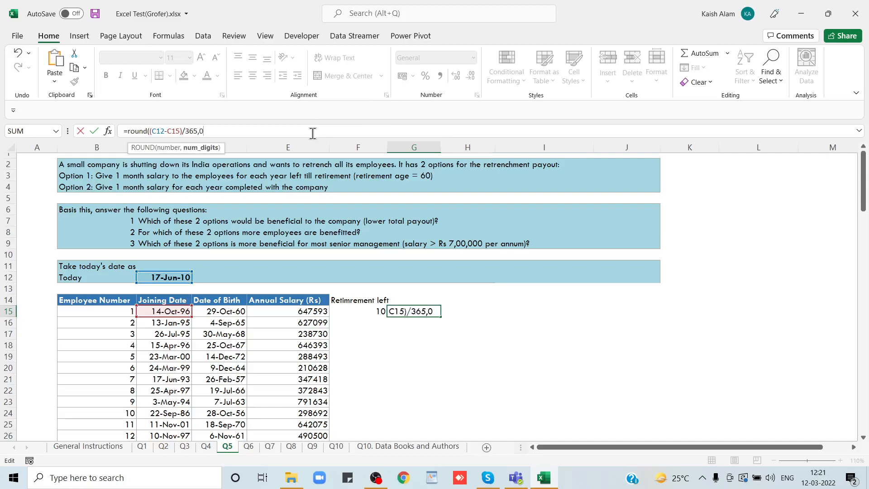
key(Return)
key(Return)
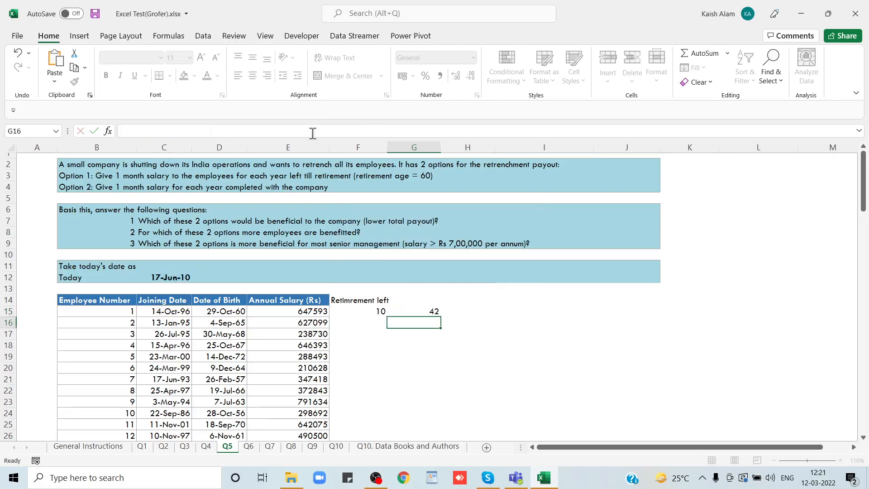
key(Up)
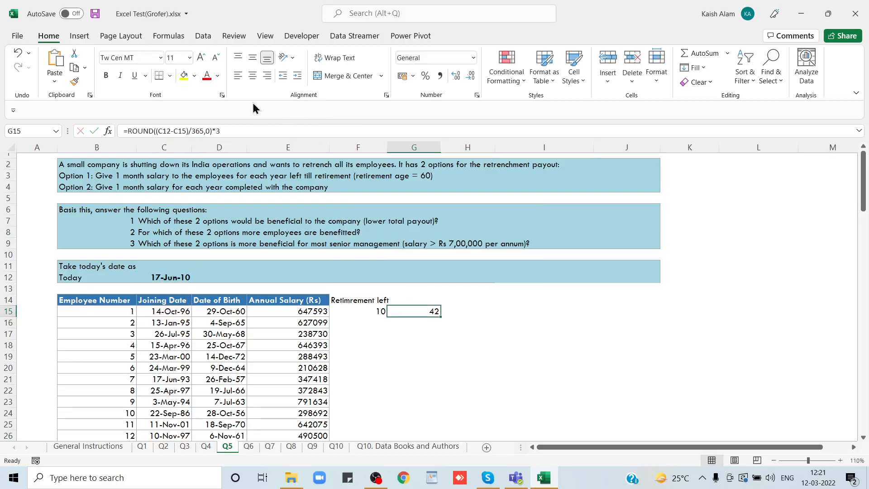
click(236, 131)
key(BackSpace)
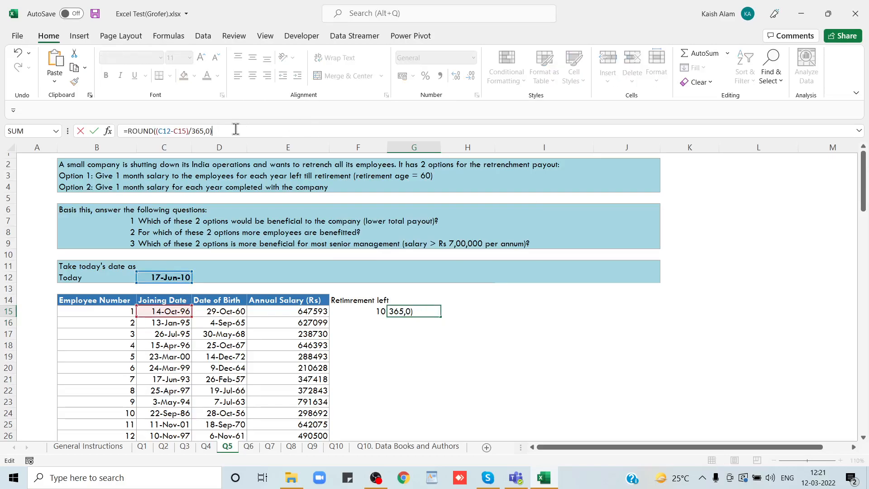
key(Return)
key(Up)
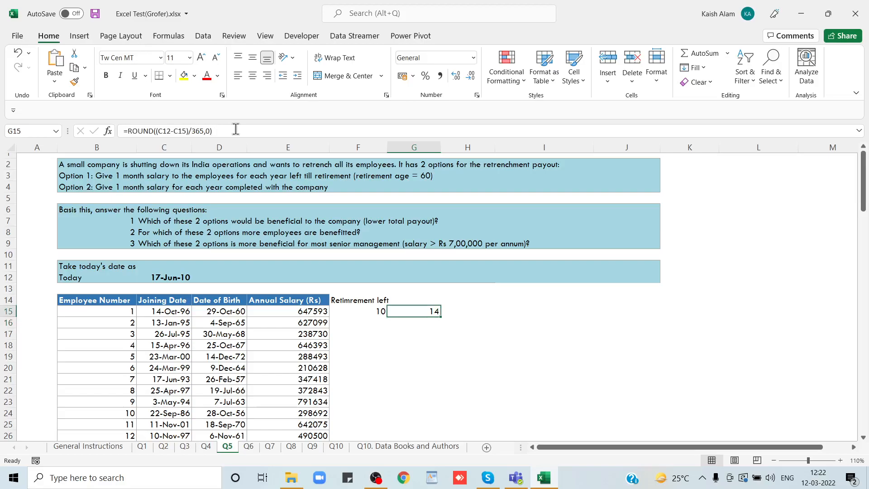
Fill the F15 and G15 formulas down columns F and G to the last employee row
key(Left)
key(Left)
key(Left)
key(Left)
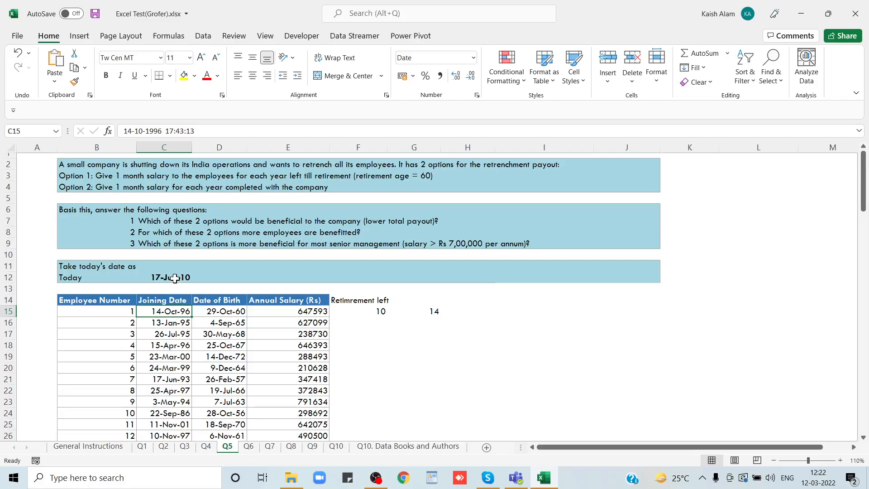
click(316, 327)
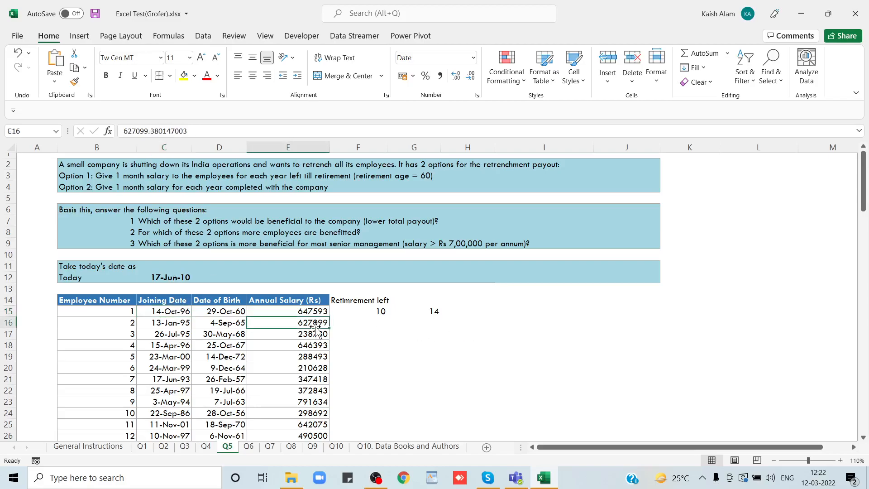
key(ctrl+Down)
key(Right)
key(shift+Right)
key(ctrl+shift+Up)
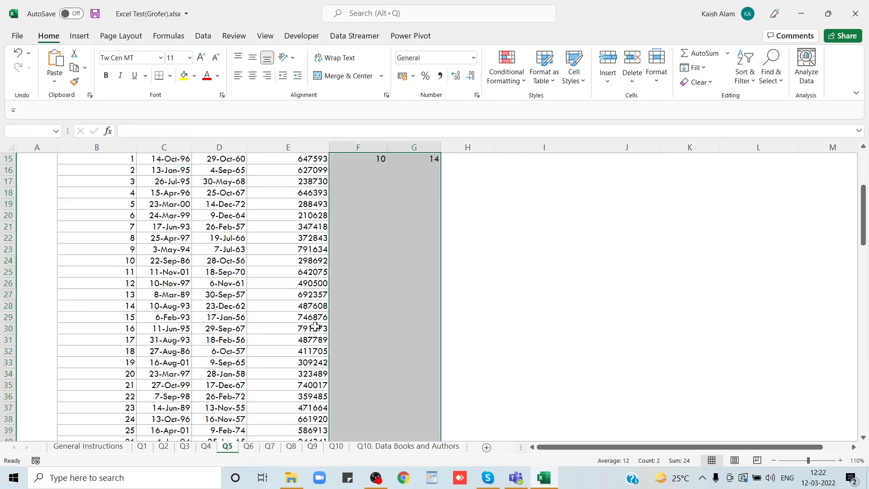
key(ctrl+d)
Examine the filled results at the start of columns F and G and compare the date references in the F17 and F15 formulas
key(Down)
key(Down)
key(Down)
key(Up)
key(Up)
key(Up)
key(ctrl+Up)
key(Down)
key(Down)
key(Down)
key(Right)
key(Left)
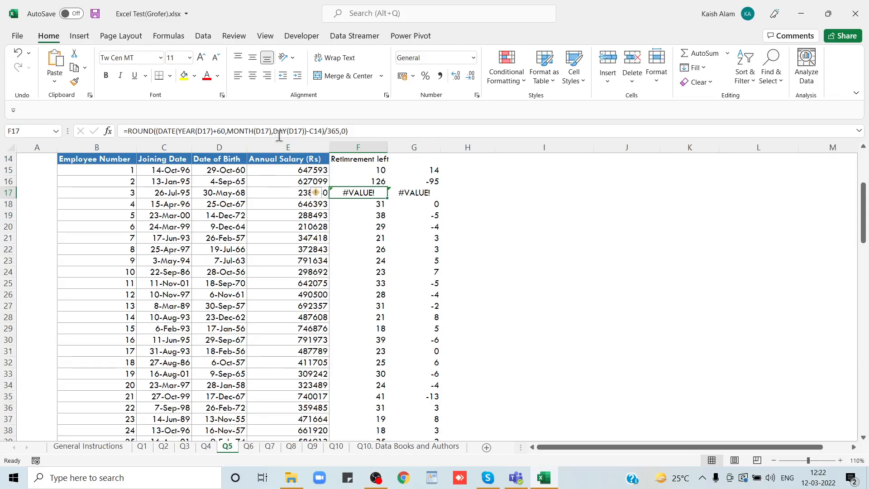
click(378, 173)
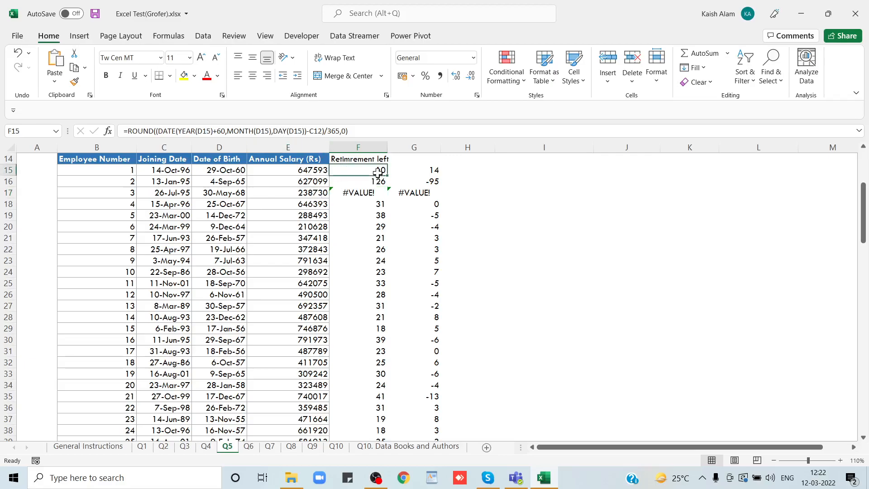
scroll(378, 172, up, 3)
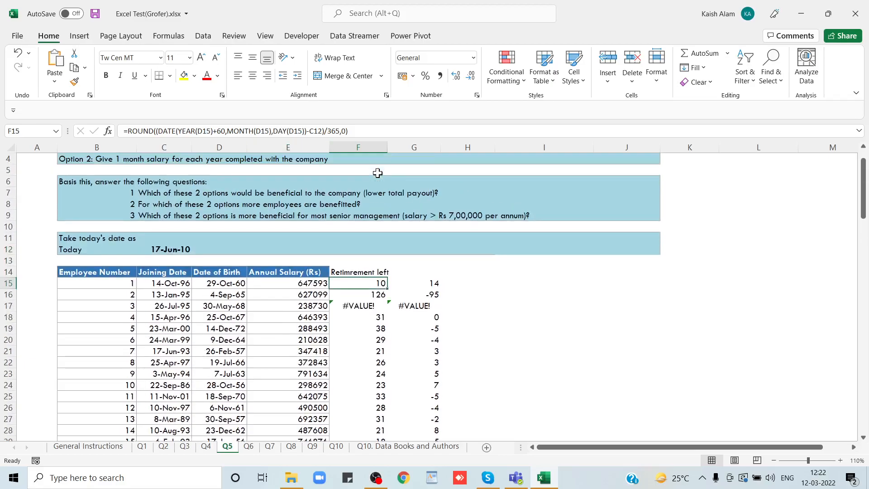
Make the C12 reference in the F15 retirement formula absolute as $C$12
click(239, 131)
click(318, 132)
key(F4)
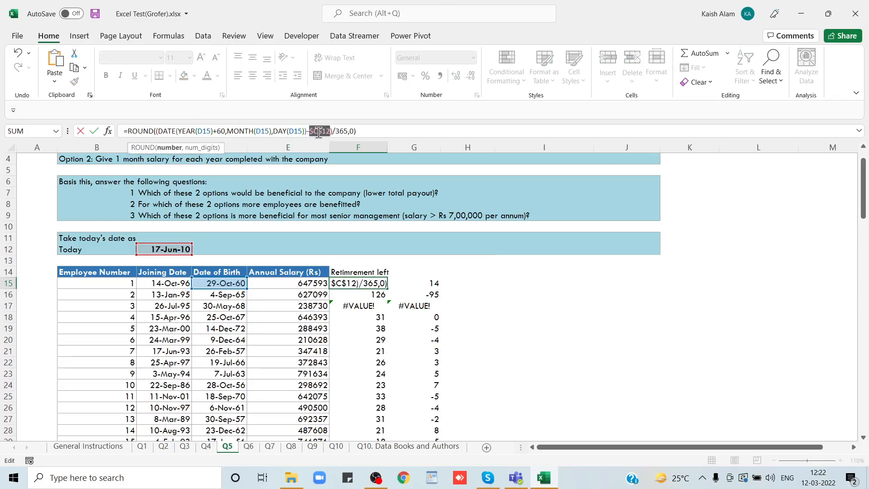
key(Return)
key(Up)
Make the joining-date reference in the G15 formula absolute as $C$15
key(Right)
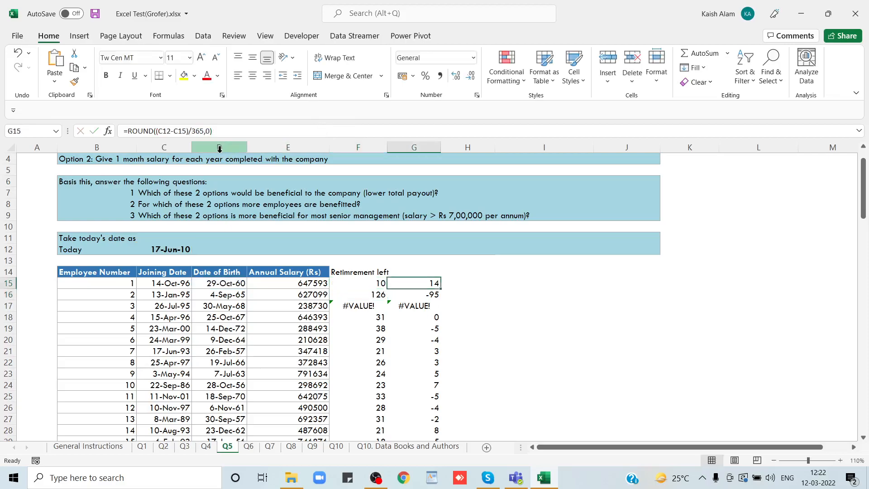
click(187, 131)
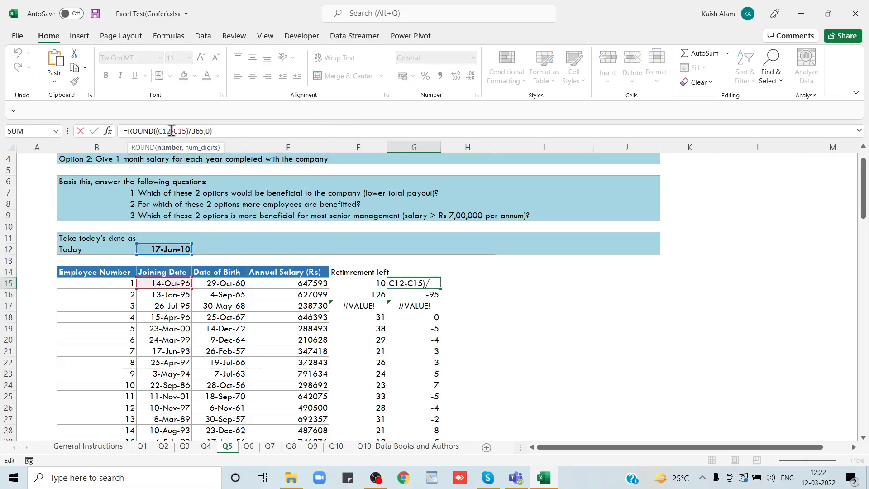
key(F4)
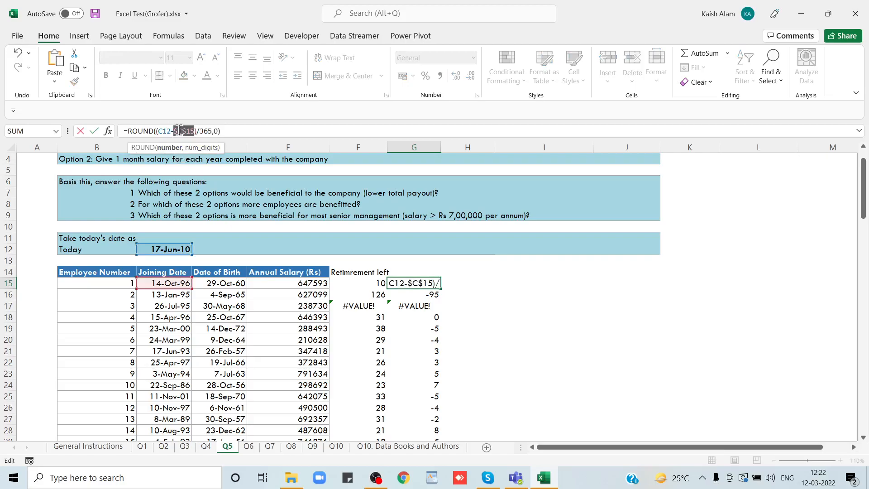
key(Return)
key(Up)
Fill the F15 and G15 formulas down columns F and G to row 114
key(Left)
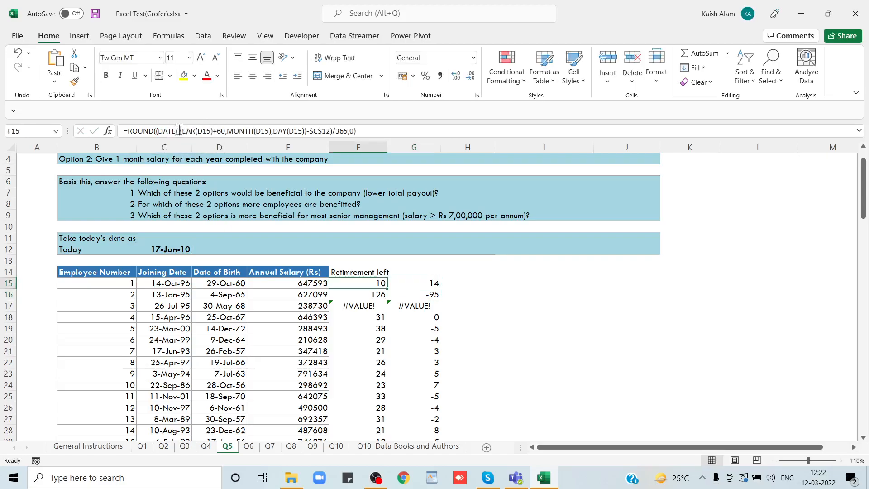
key(shift+Right)
key(ctrl+shift+Down)
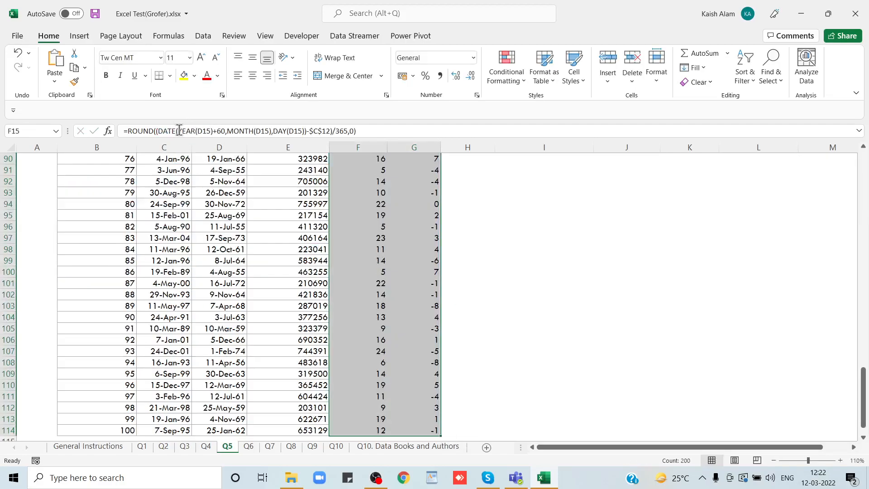
Examine the date references in the G17 formula
key(Up)
key(Down)
key(Down)
key(Down)
key(Right)
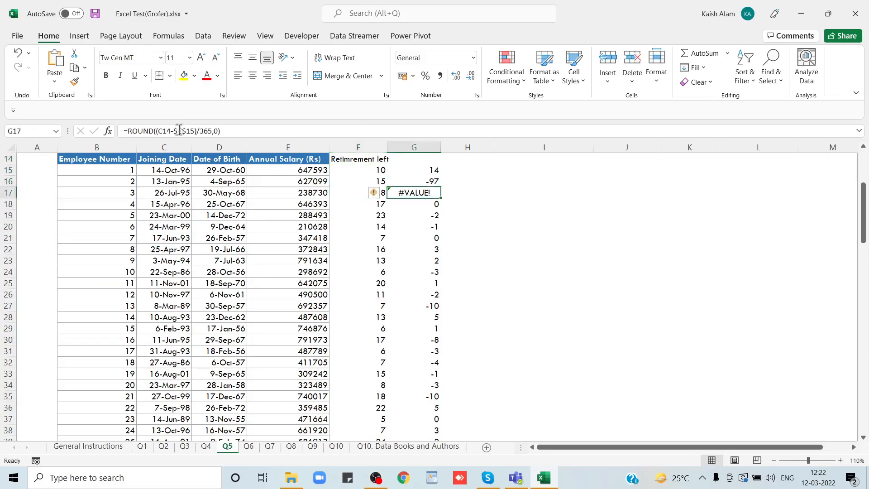
click(179, 130)
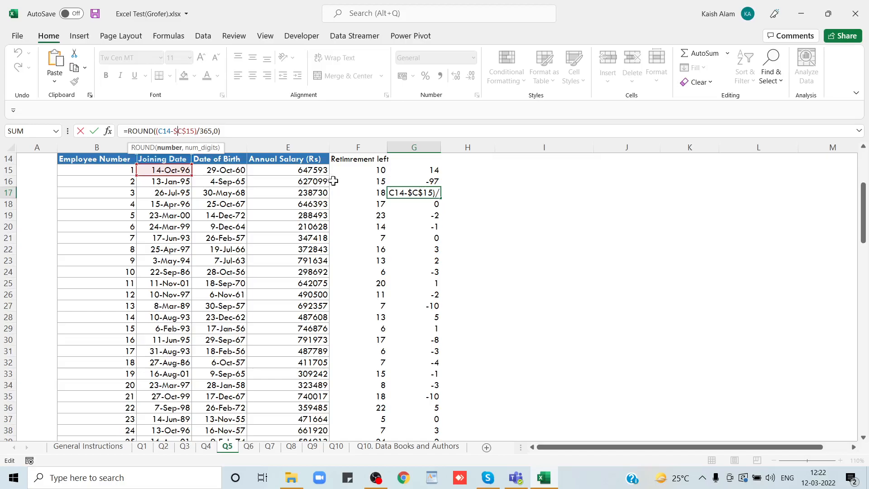
key(Escape)
Correct the G15 references so only today's date is locked, making the formula =ROUND(($C$12-C15)/365,0)
click(416, 171)
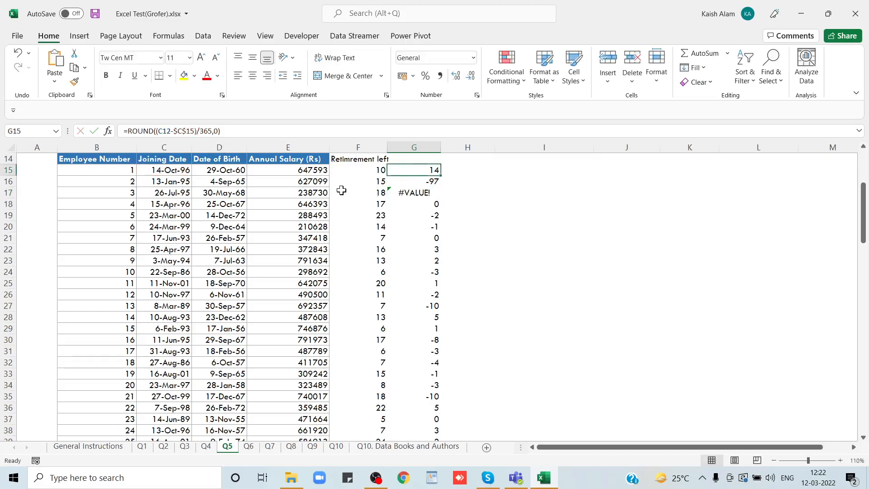
scroll(343, 190, up, 2)
click(164, 130)
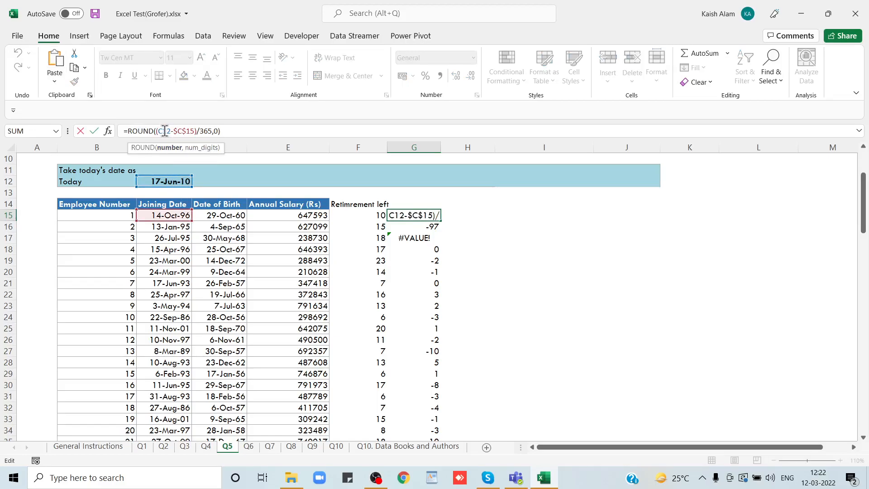
key(F4)
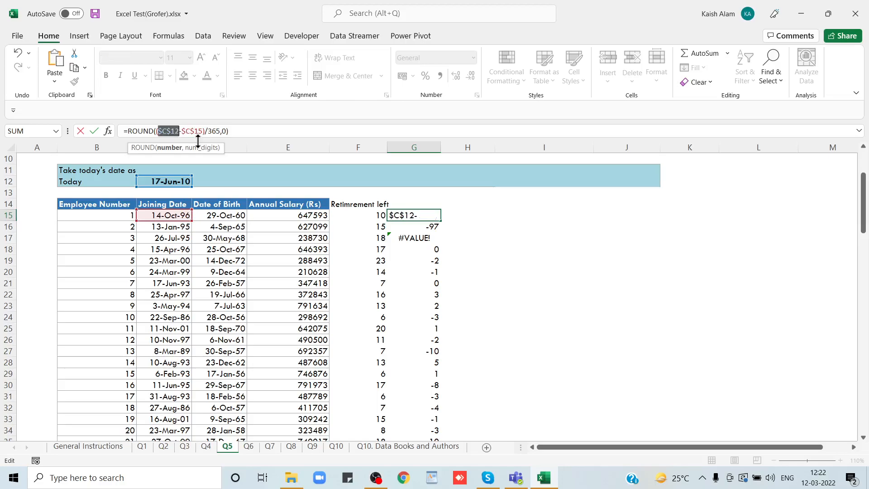
click(197, 130)
key(F4)
key(F4)
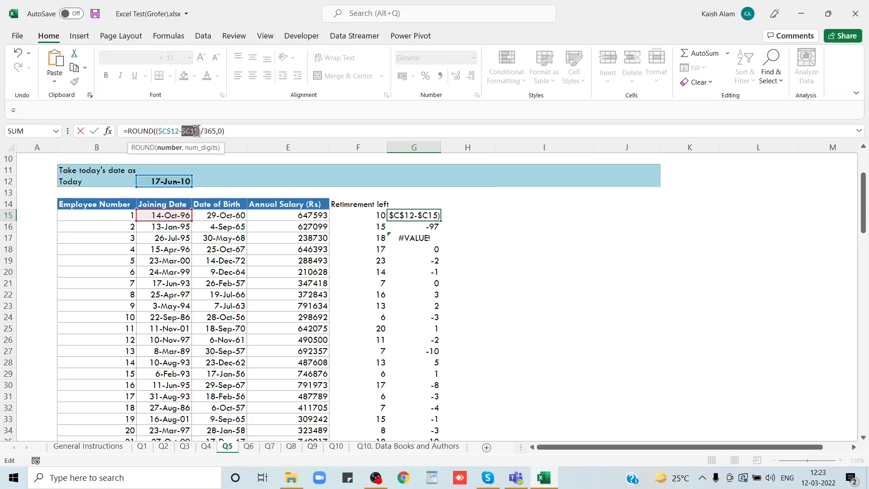
key(F4)
key(Return)
Fill the corrected G15 formula down column G to the last employee row
key(Up)
key(ctrl+shift+Down)
key(ctrl+d)
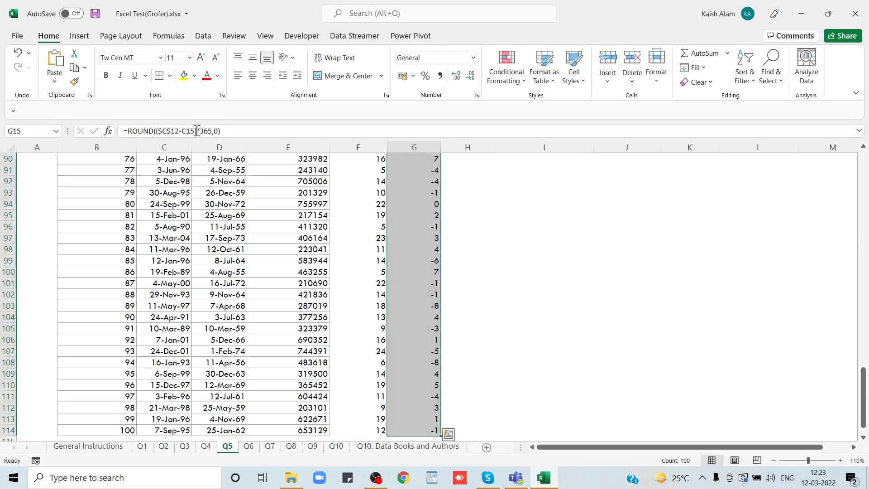
Enter the heading "Total Expe" in G14 above the completed-years column and save the workbook
key(ctrl+Up)
key(Down)
key(Down)
key(Down)
key(Down)
key(Down)
key(Down)
key(Down)
key(Down)
key(Down)
key(Down)
key(Down)
key(Down)
key(Down)
text(Tot)
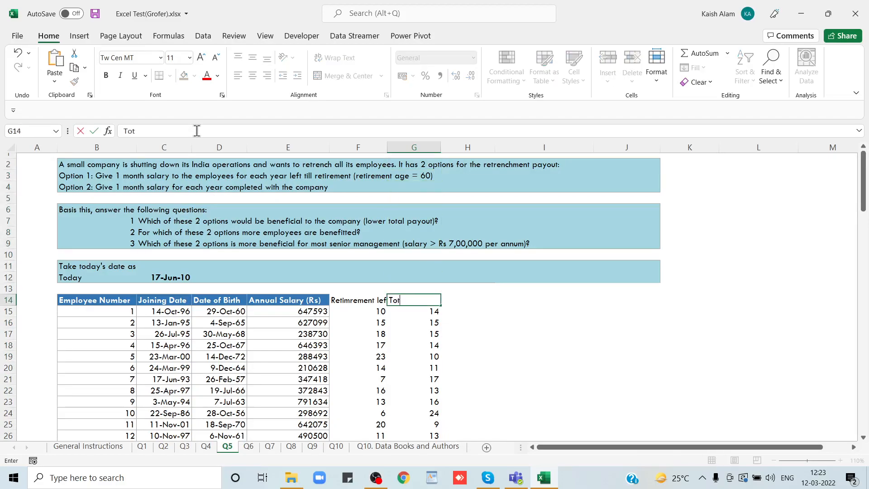
text(al Expe)
key(Return)
key(ctrl+s)
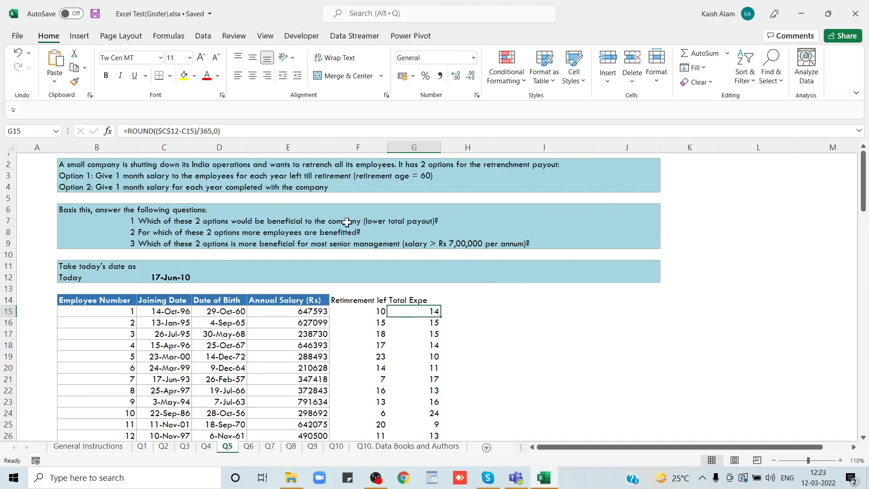
Narrow columns I and J
click(486, 299)
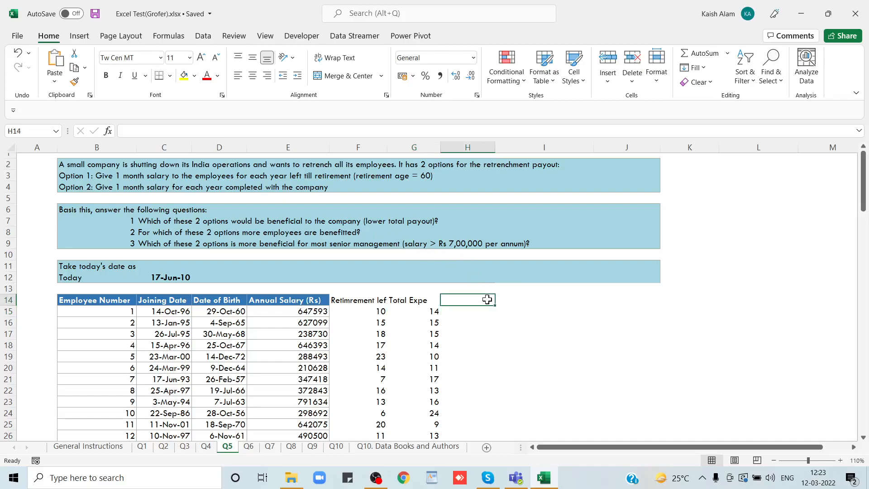
key(Right)
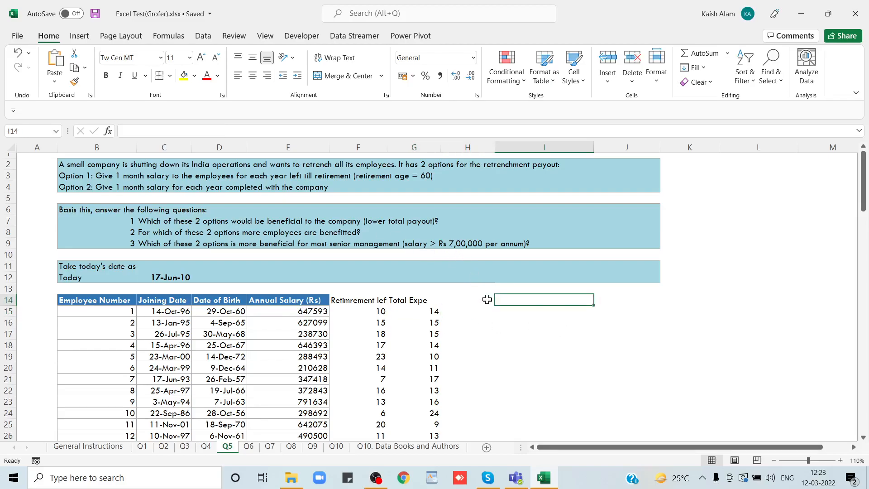
key(Right)
key(Right)
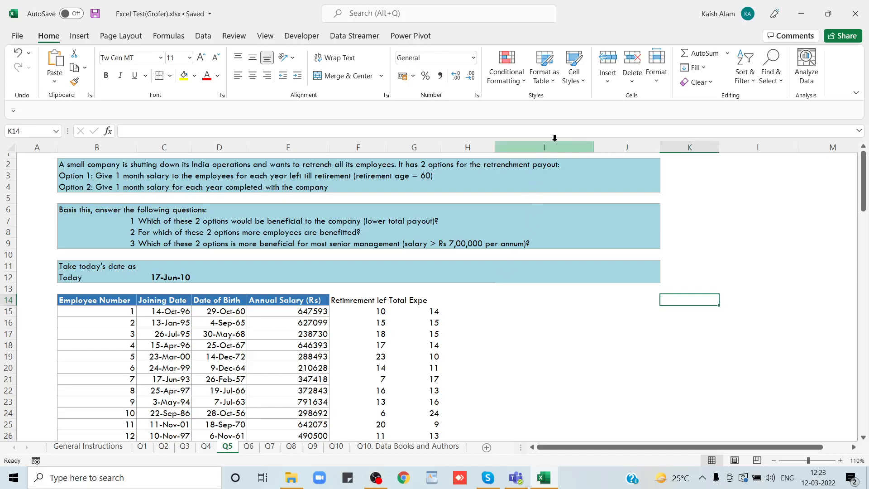
drag(594, 147, 530, 147)
drag(595, 149, 568, 152)
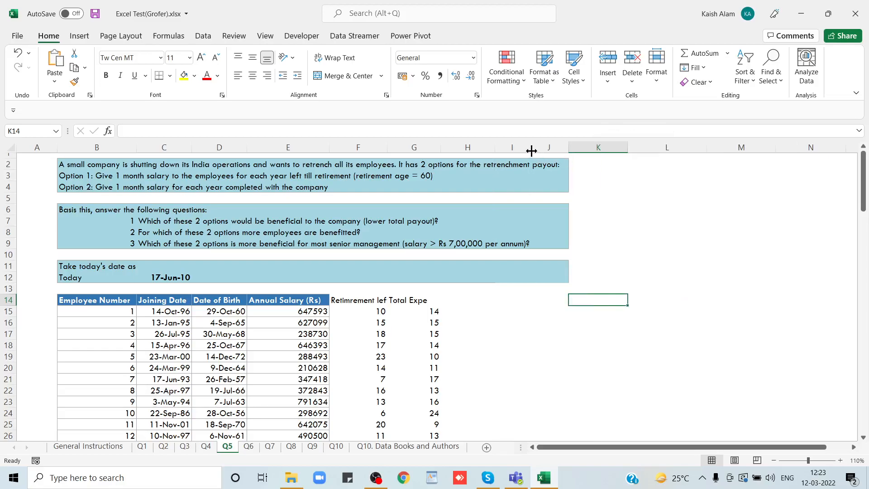
Enter the heading "Option 1" in cell I14
key(Left)
key(Left)
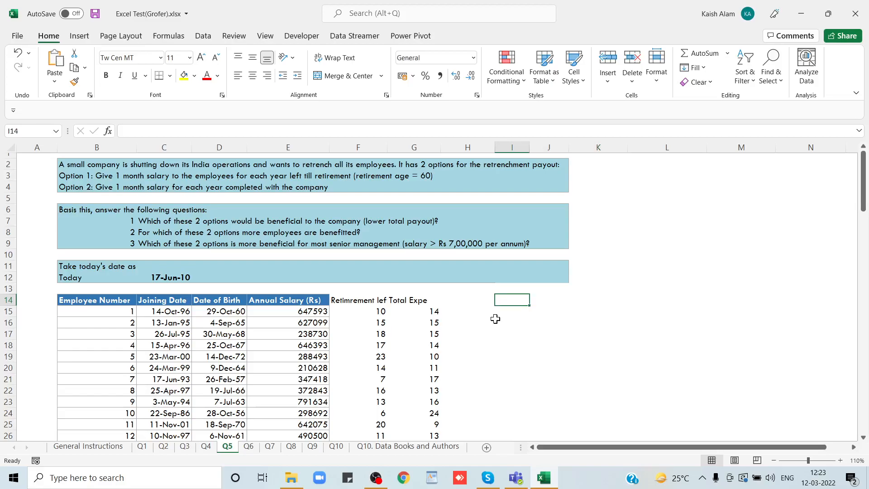
text(Option 1)
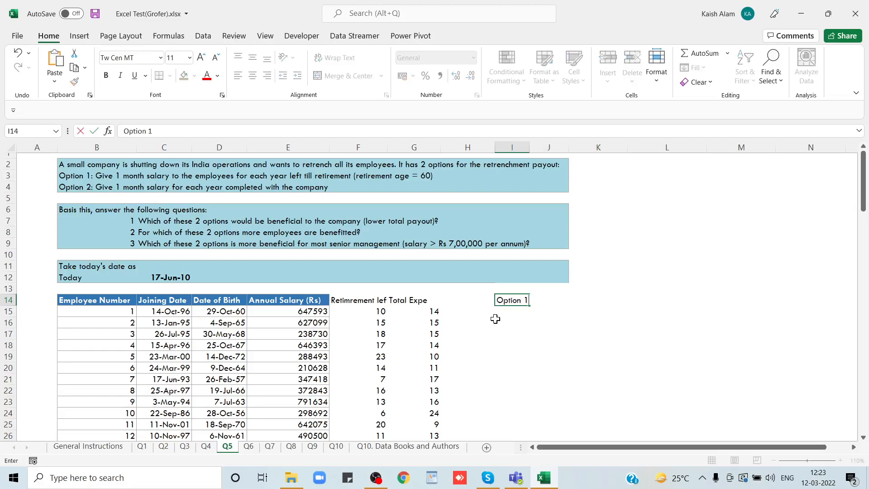
key(Return)
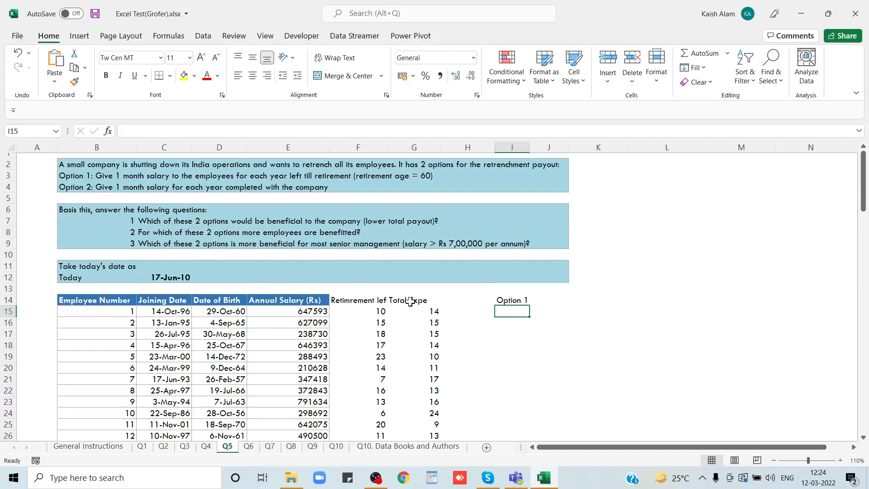
Calculate the employees' total monthly salary in I15 with =SUM(E15:E114)/12
text(=)
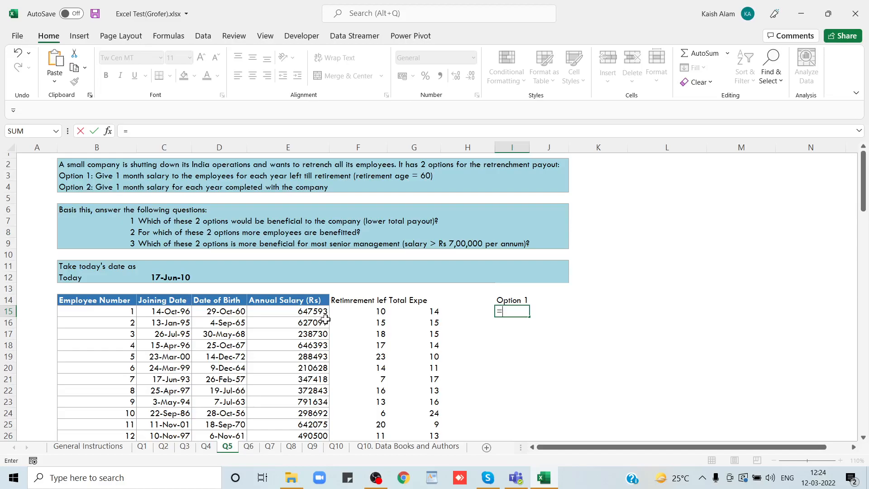
text(SUM()
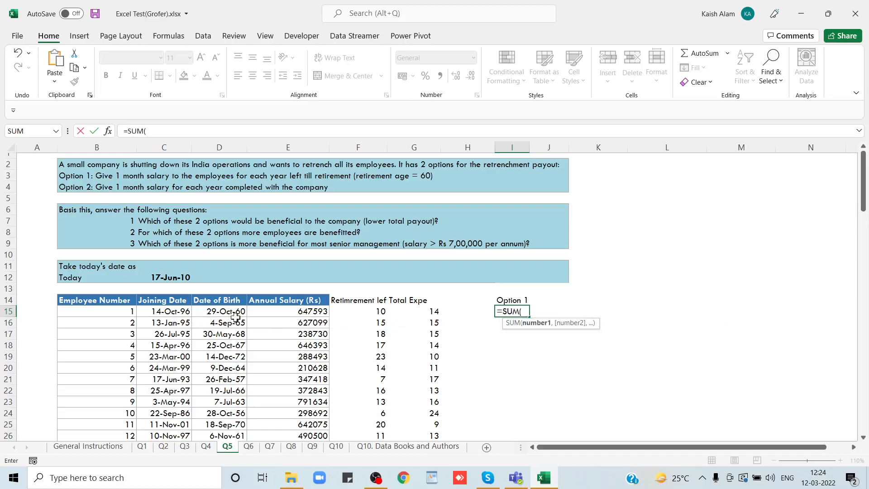
click(285, 310)
key(ctrl+shift+Down)
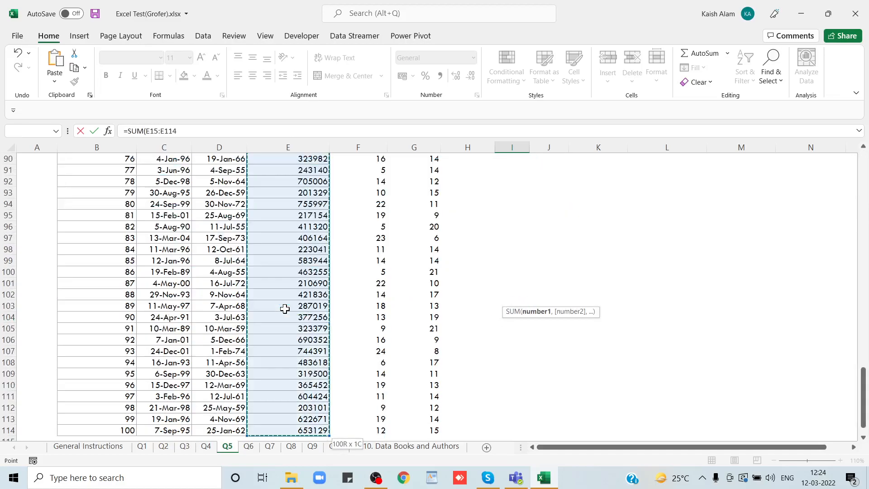
text()/12)
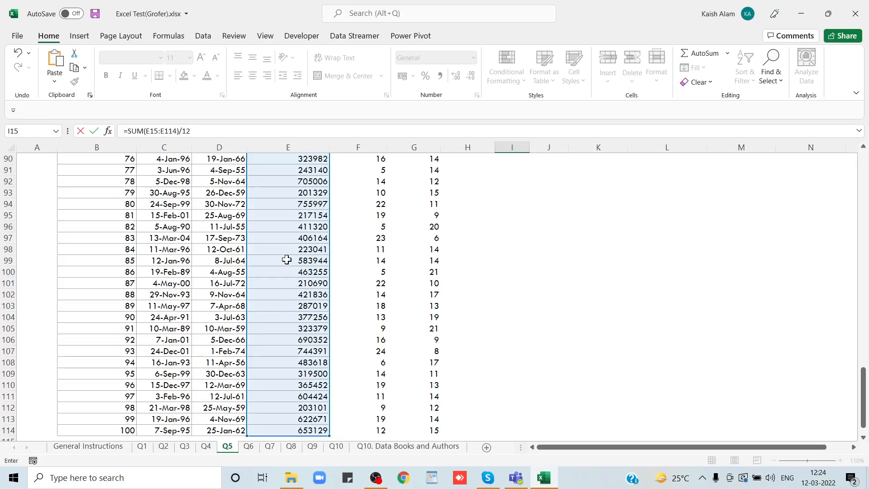
key(Return)
key(Up)
key(Up)
key(Up)
key(Down)
key(Down)
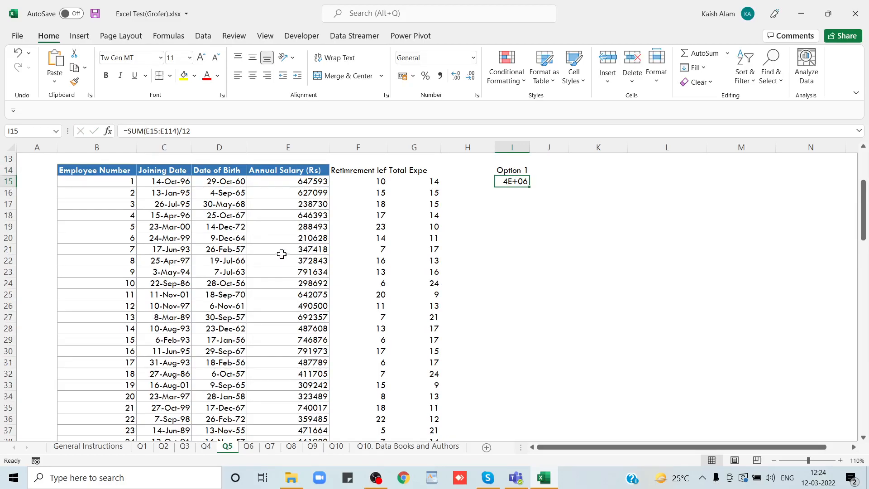
Multiply the I15 result by the total years left to retirement, making the formula =SUM(E15:E114)/12*SUM(F15:F114)
click(203, 135)
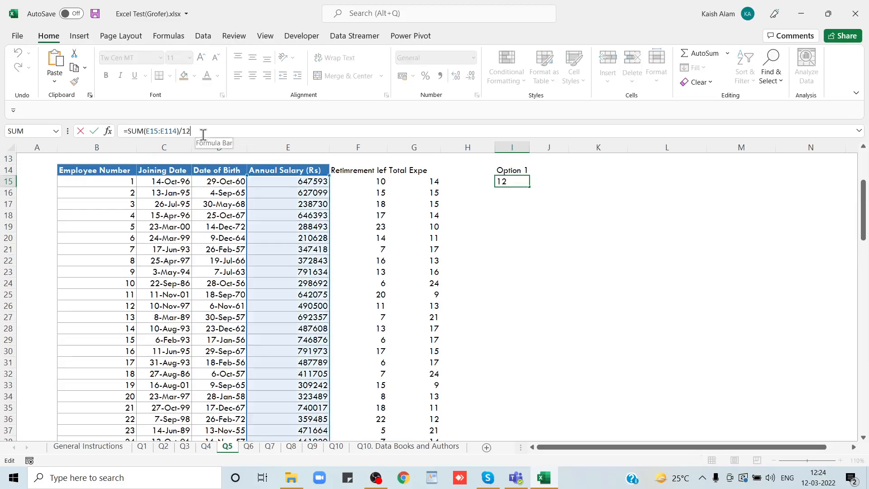
text(*)
text(sum)
key(Tab)
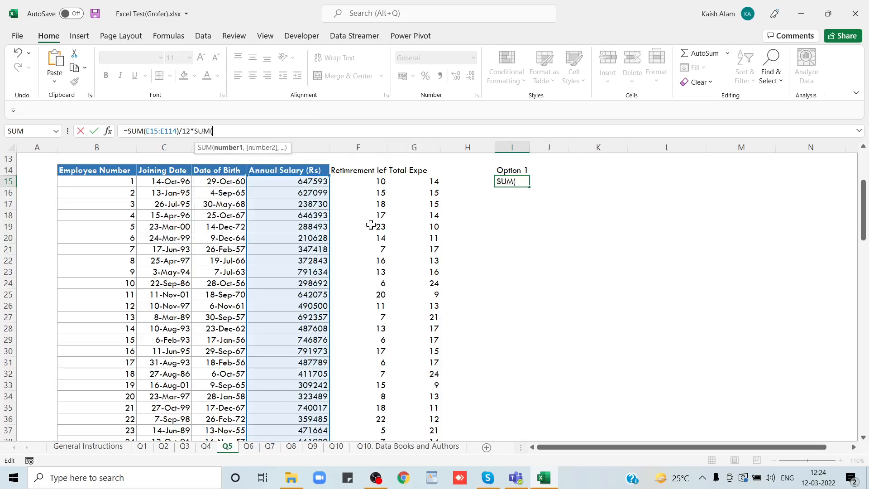
click(378, 183)
key(ctrl+shift+Down)
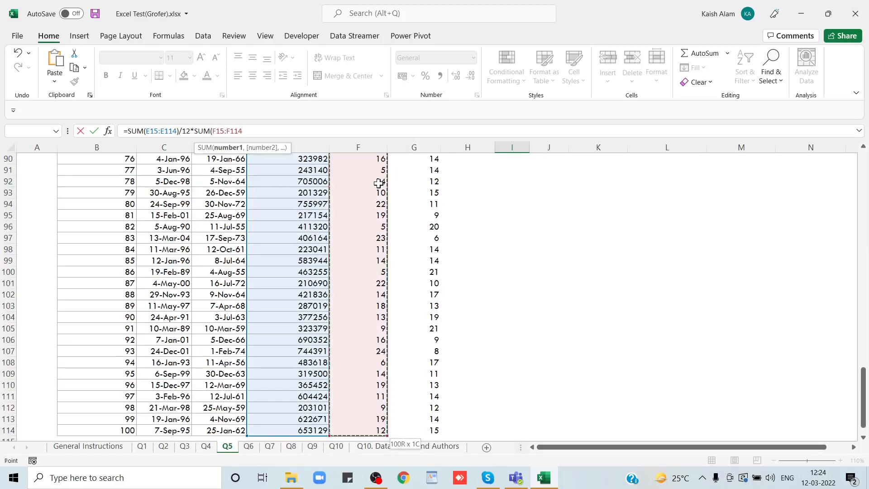
text())
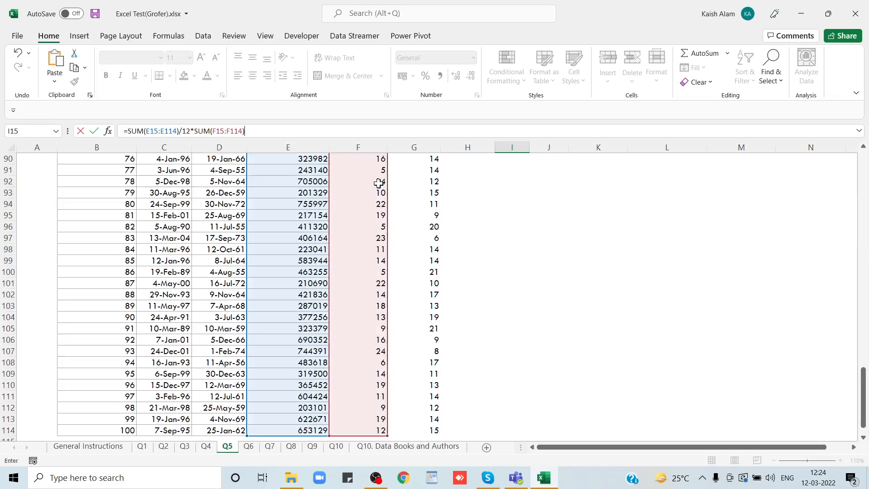
key(Return)
key(Up)
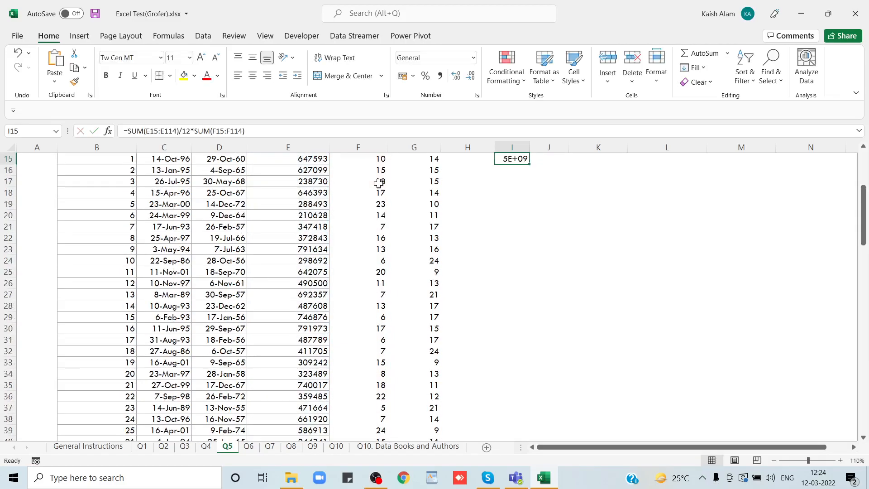
Widen column I until the full Option 1 payout in I15 fits
scroll(378, 183, up, 1)
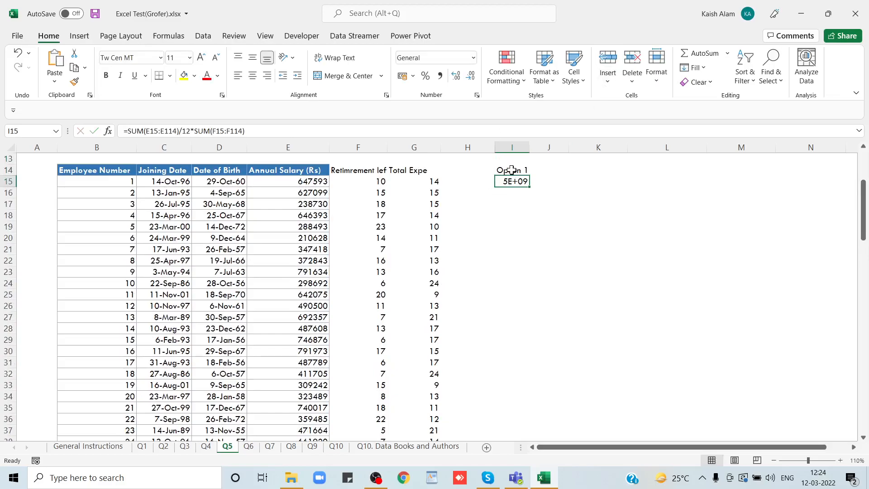
drag(529, 148, 564, 151)
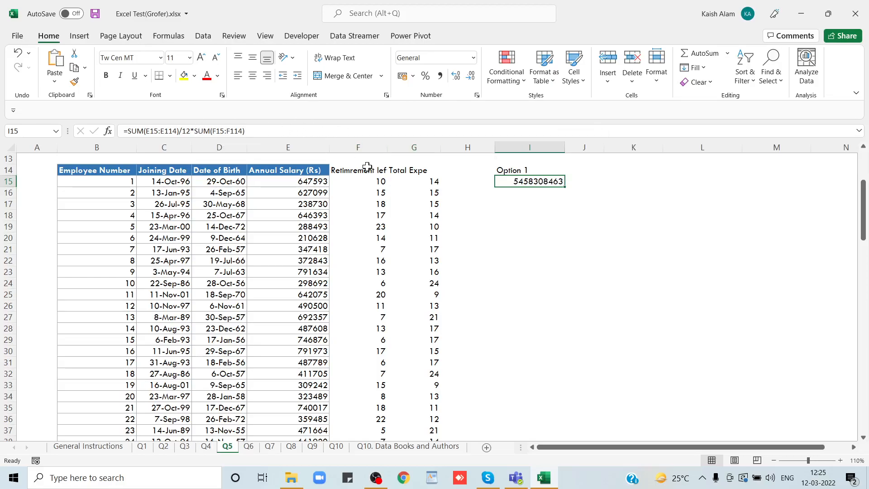
click(536, 202)
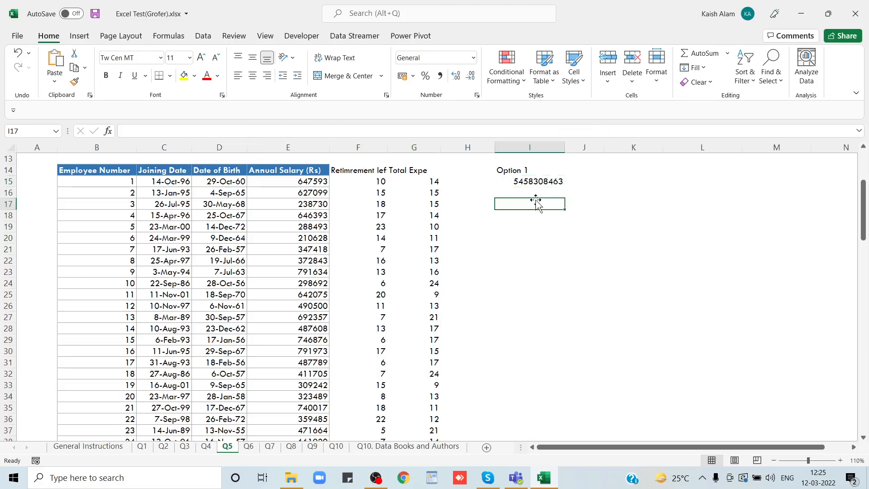
Scale the Option 1 payout down by ten million in I16 with =I15/10000000
key(Up)
text(=)
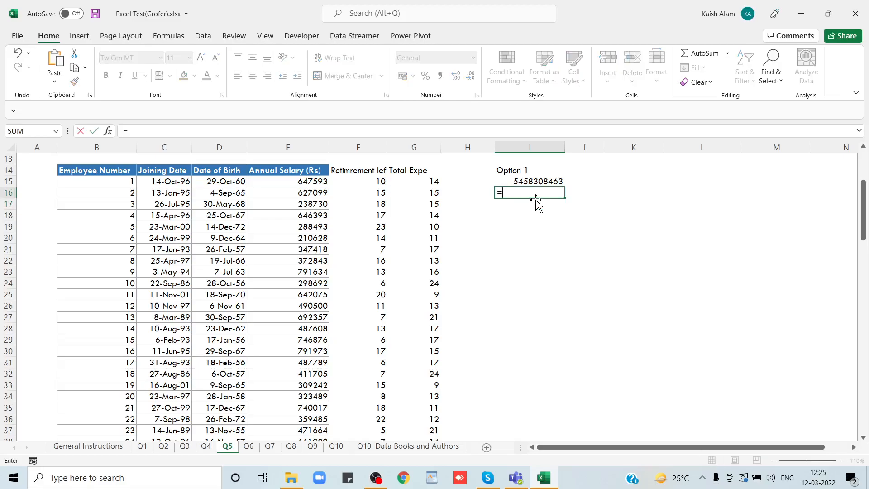
key(Up)
text(/)
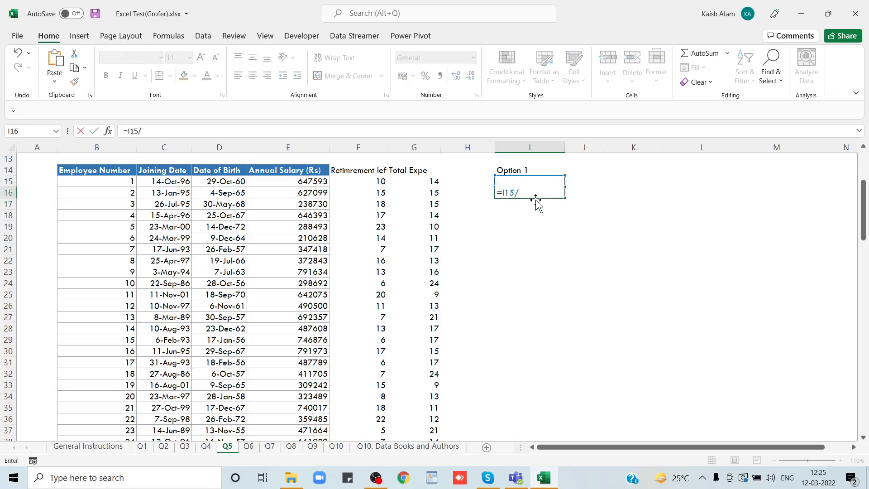
text(10000000)
key(Return)
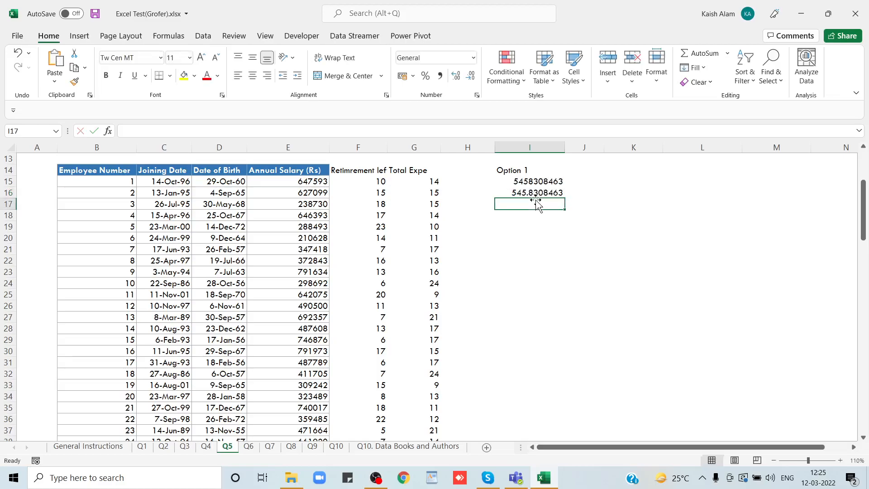
key(Up)
key(Up)
key(Down)
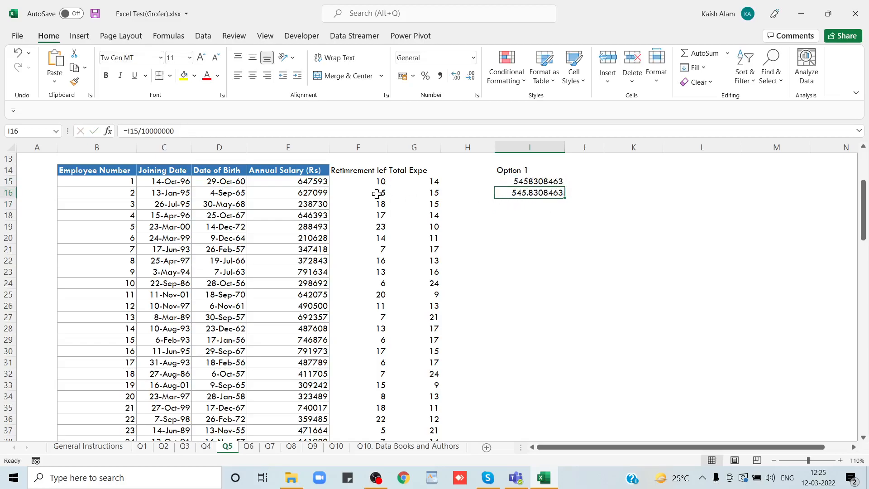
Enter the heading "Option 2" in cell J14, beside the Option 1 heading
scroll(377, 193, up, 2)
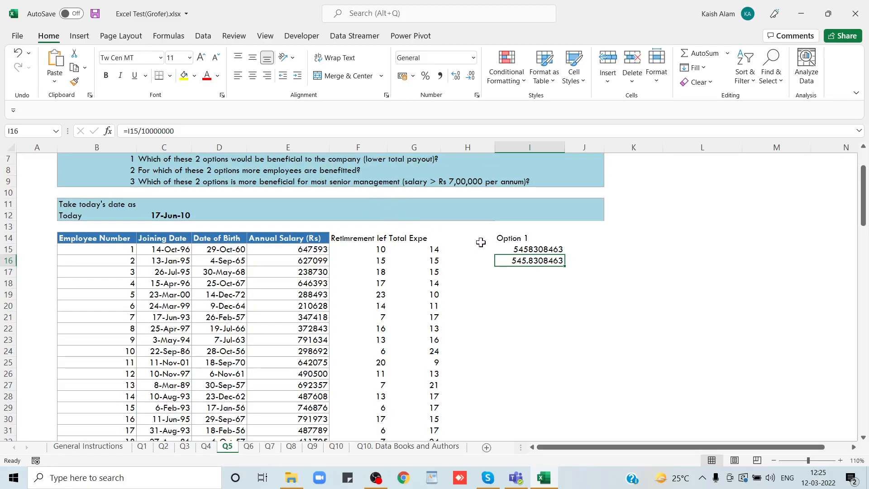
click(567, 243)
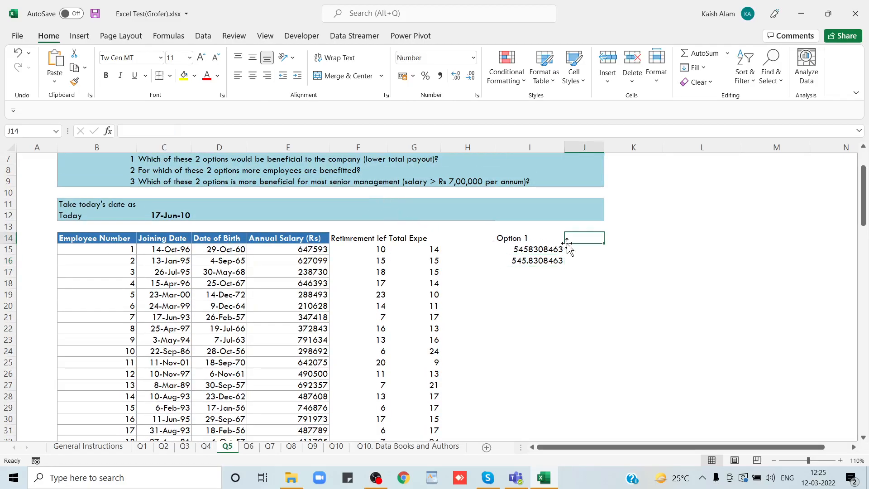
key(Left)
key(Right)
text(Op)
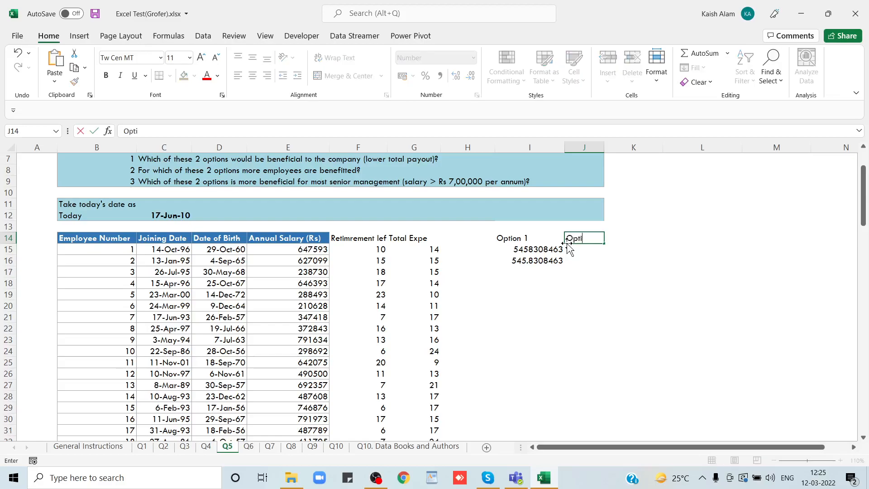
key(Return)
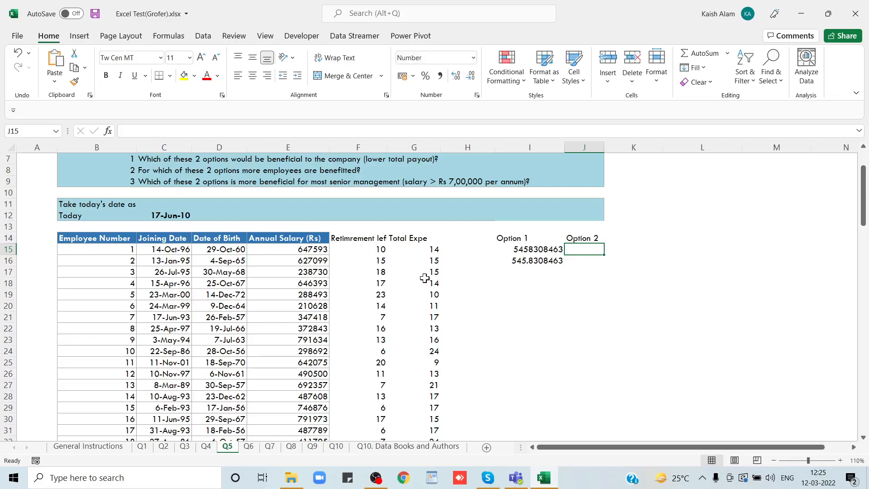
Calculate the employees' total monthly salary for Option 2 in J15 with =SUM(E15:E114)/12
text(=SUM()
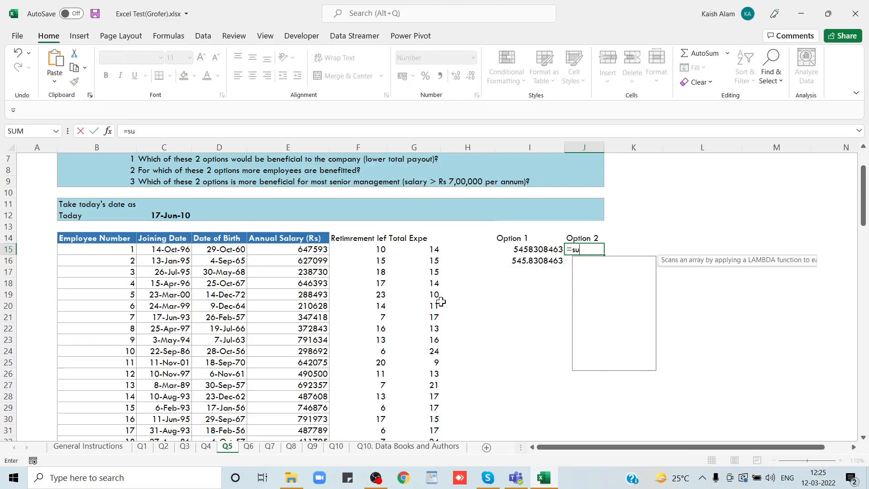
click(303, 249)
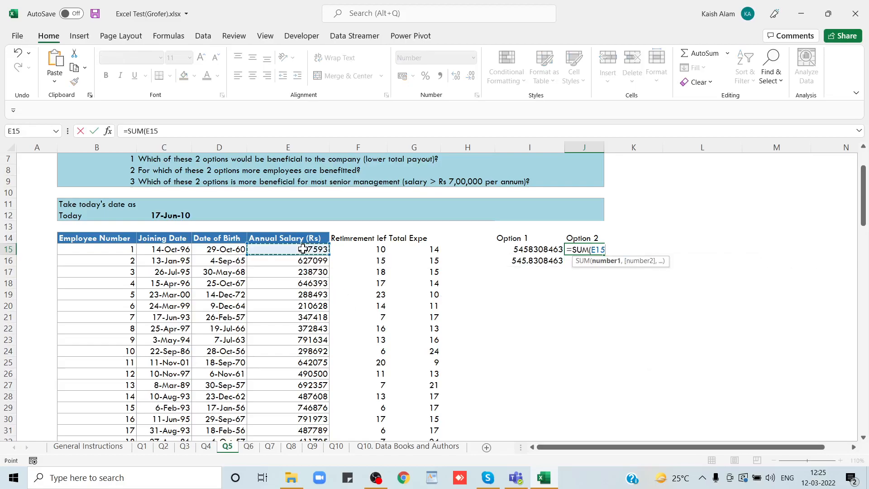
key(ctrl+shift+Down)
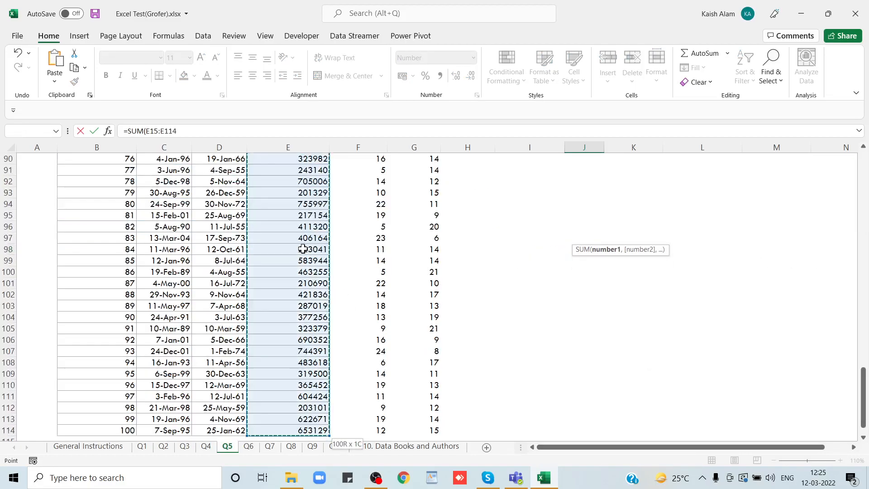
text()/)
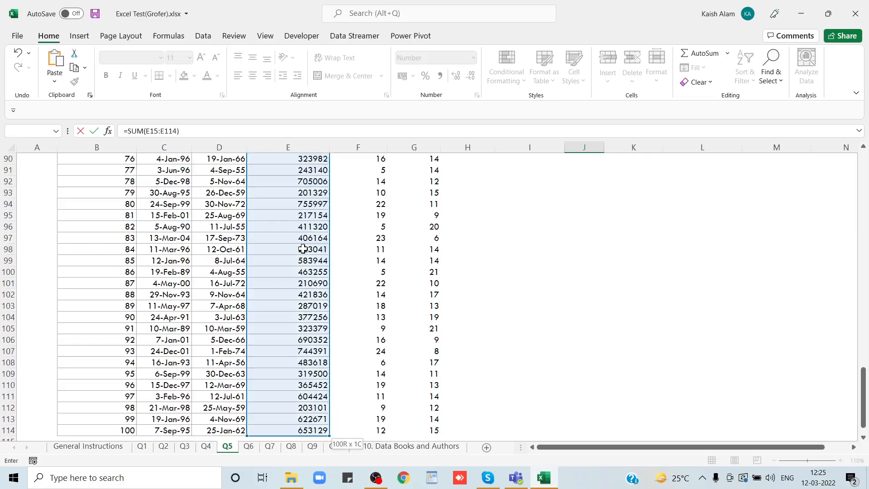
key(Return)
key(Up)
key(Up)
key(Down)
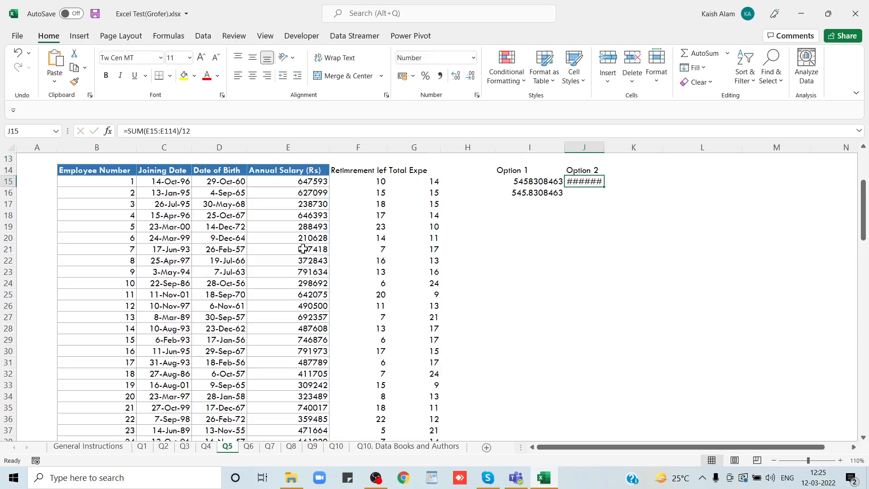
Extend the J15 formula to =SUM(E15:E114)/12*SUM(G15:G114) and widen column J until the full payout fits
click(224, 134)
text(*)
text(SUM()
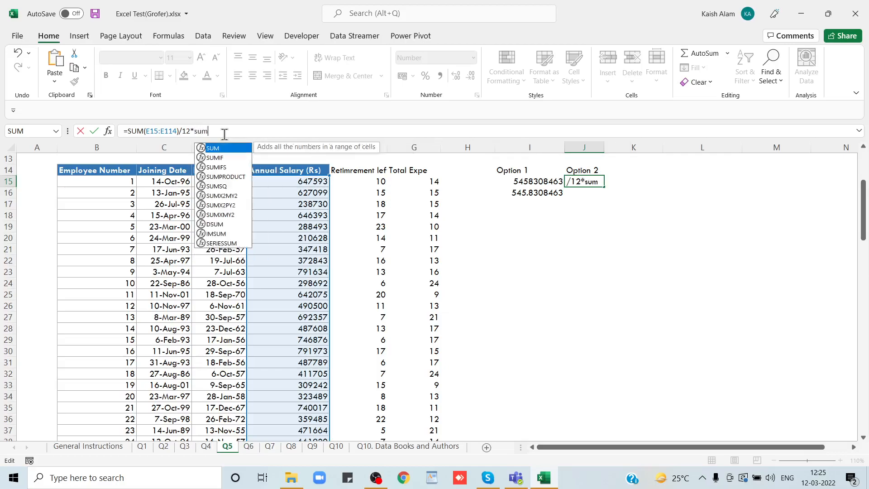
click(432, 182)
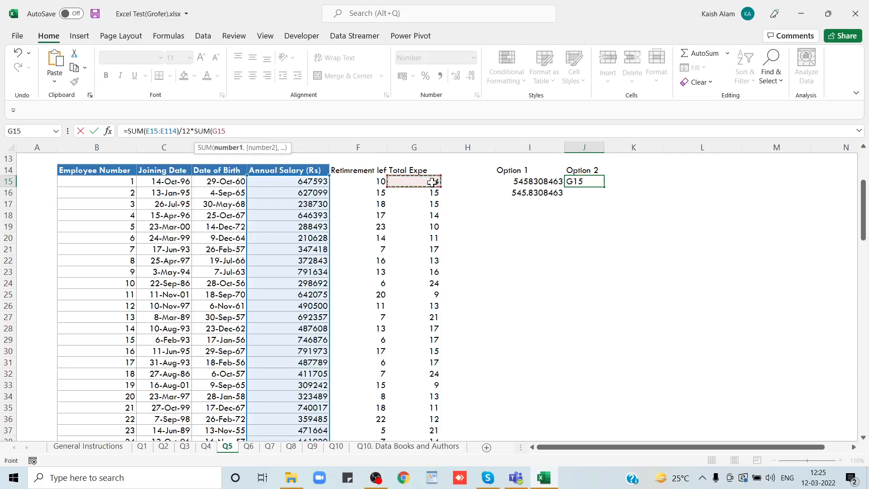
key(ctrl+shift+Down)
text())
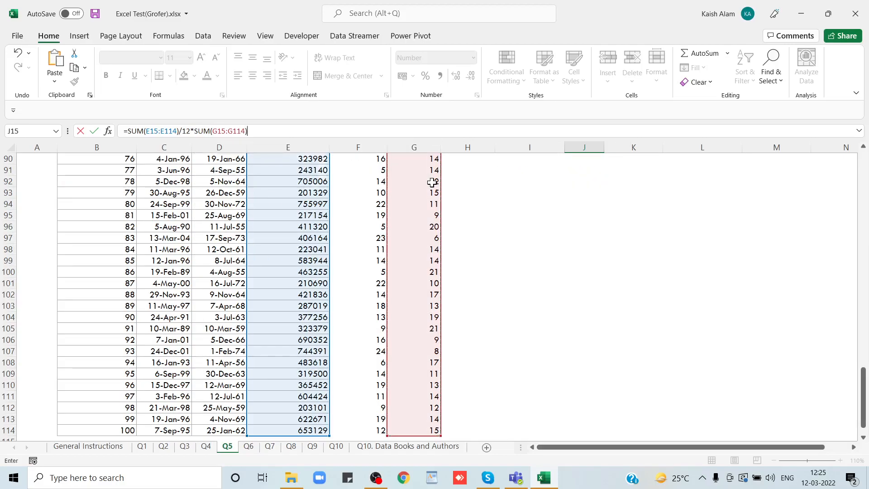
key(Return)
key(Up)
key(Up)
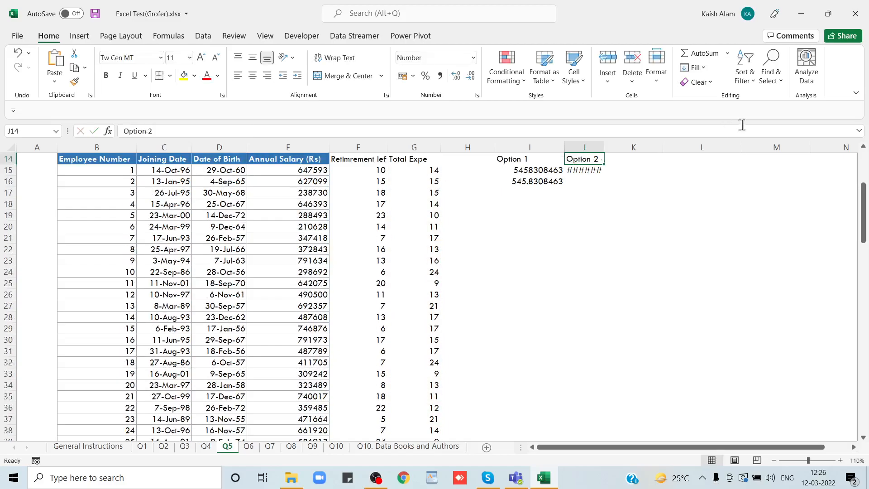
drag(604, 148, 638, 146)
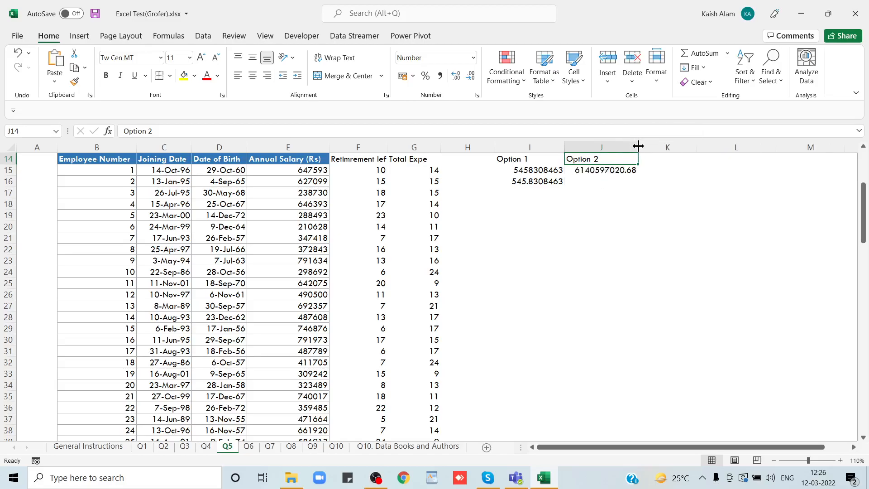
Scale the Option 2 payout down in J16 with =J15/10000000 and compare it with the Option 1 figure in I16
click(584, 186)
text(=)
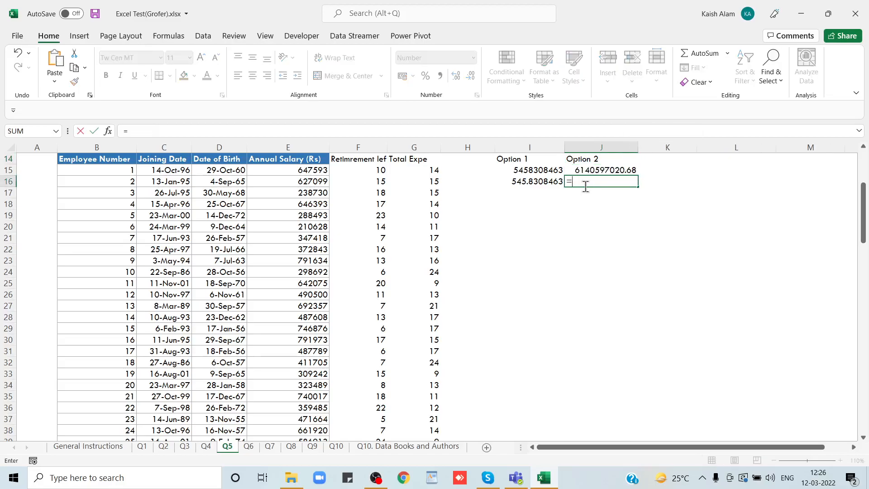
key(Up)
text(/10000000)
key(Return)
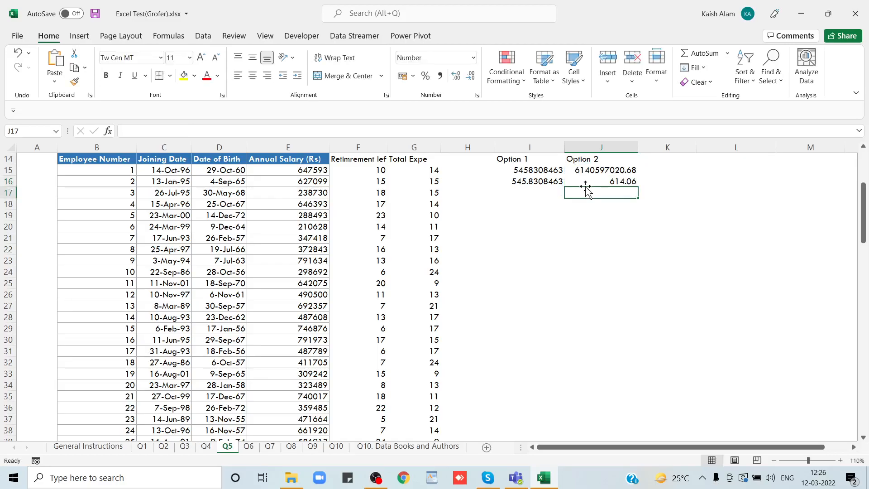
click(606, 181)
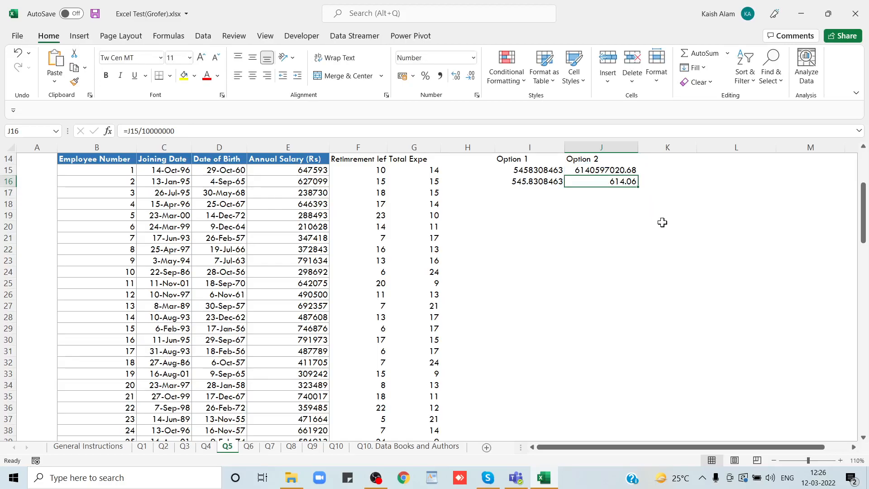
click(550, 181)
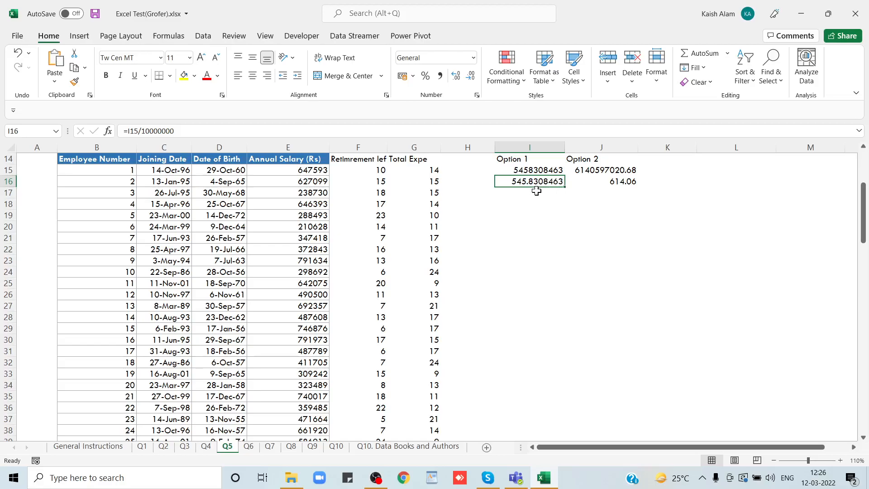
Enter the title "Qestion 1" in cell I13, above the Option 1 heading
scroll(537, 191, up, 1)
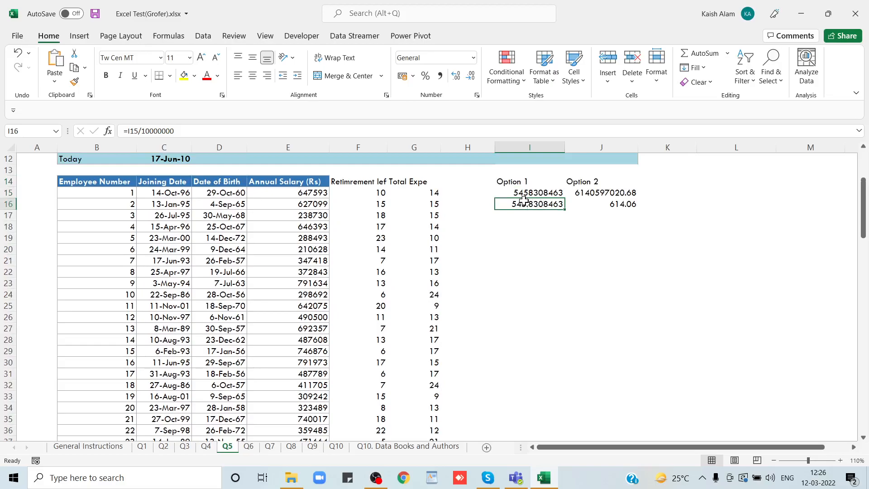
key(Up)
key(Up)
key(Up)
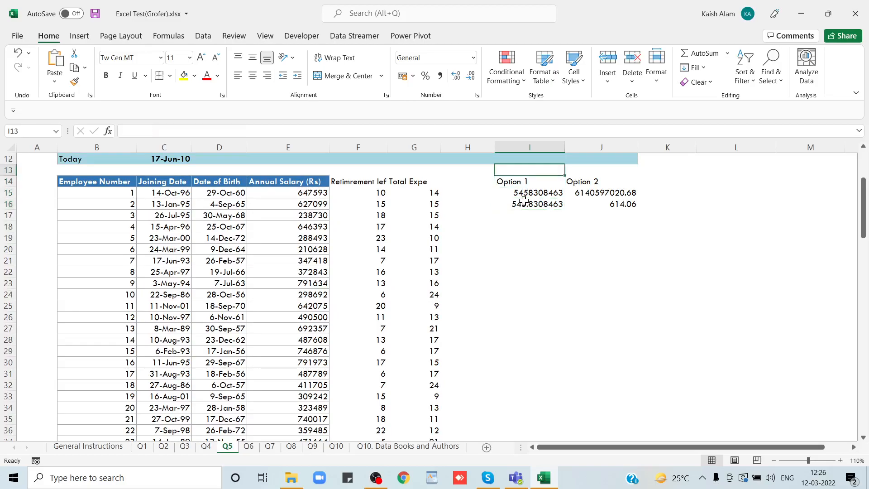
scroll(523, 201, up, 3)
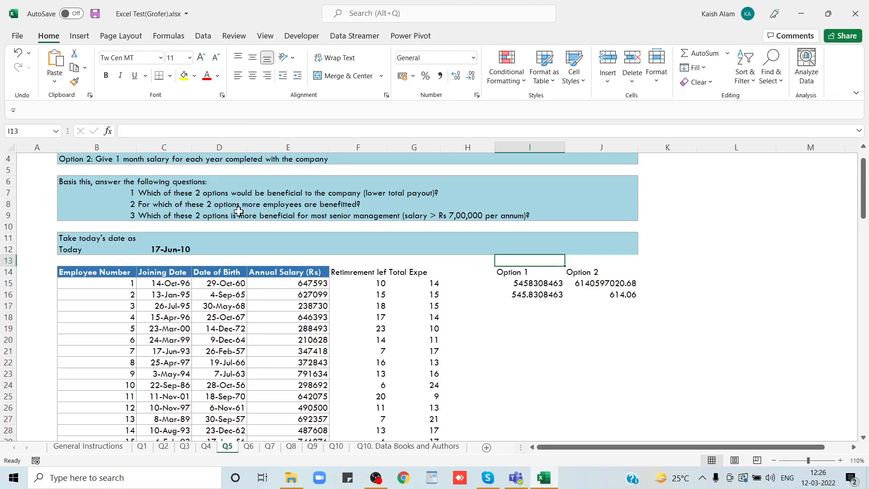
text(Qest)
text(i)
key(BackSpace)
text(estion)
key(End)
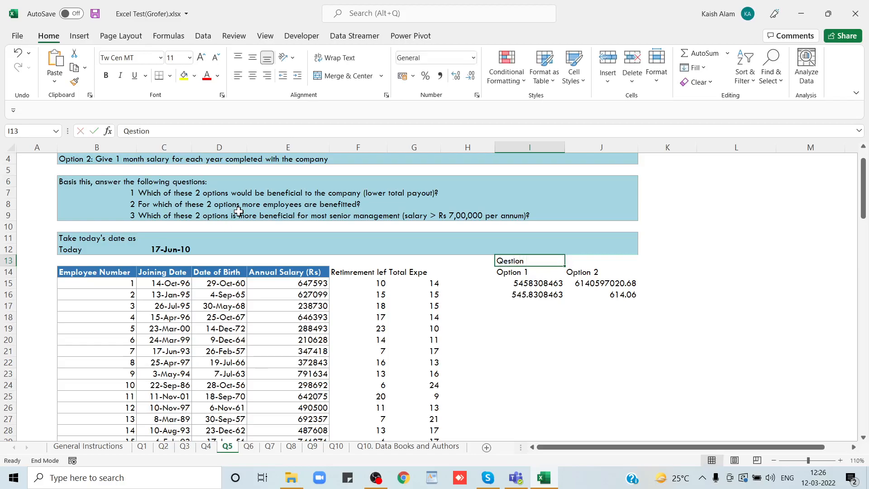
text(1)
key(Escape)
click(204, 129)
text(1)
key(Return)
key(Up)
Merge and center the title across I13:J13, above both option headings
key(shift+Right)
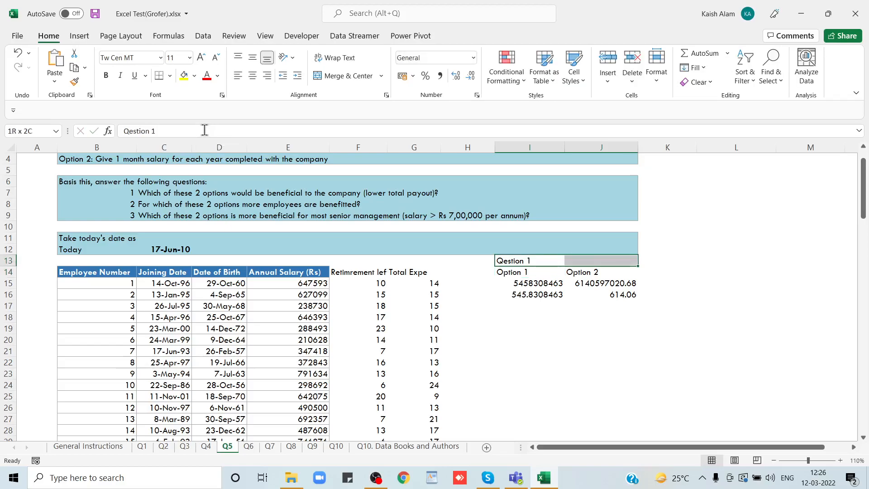
key(alt+h)
key(m)
key(c)
key(Down)
key(Down)
key(Down)
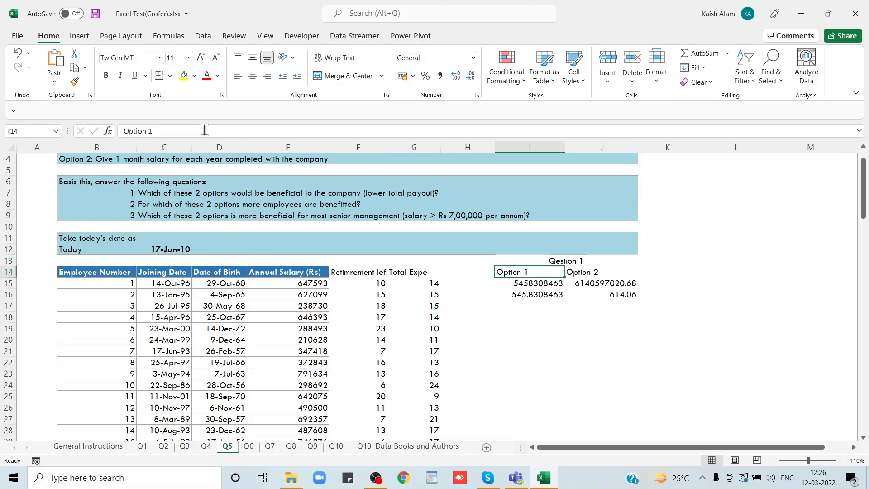
Apply all borders to the comparison block I13:J17, including the empty row under the payouts
key(Up)
key(Up)
key(Up)
key(shift+Down)
key(shift+Down)
key(shift+Down)
key(shift+Down)
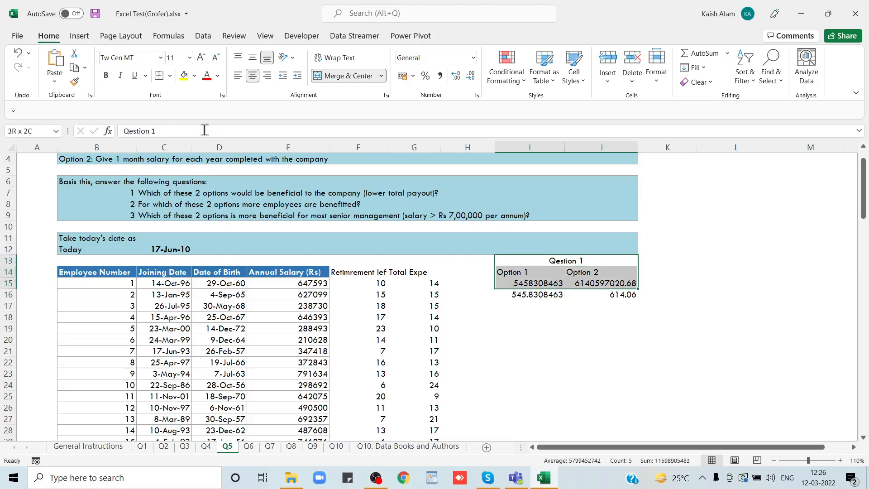
key(alt+h)
key(b)
key(a)
Merge and center the empty bottom row of the comparison block, I17:J17
key(Down)
key(Down)
key(Down)
key(Down)
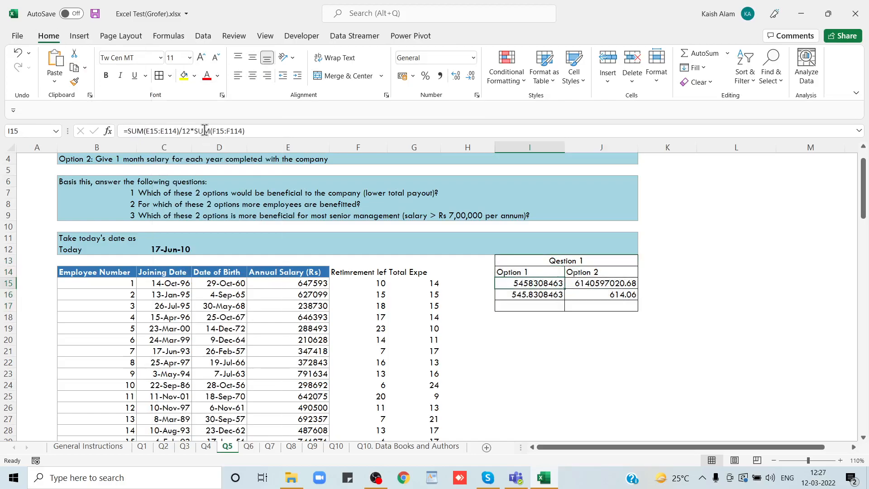
key(shift+Right)
key(alt+h)
text(m)
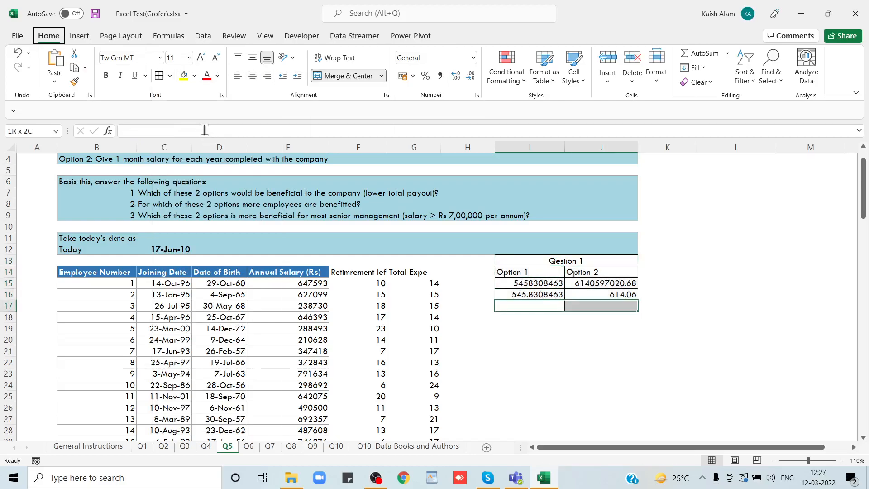
text(c)
Enter the conclusion "Option 1 is the best for company" in the merged cell I17
text(Oto)
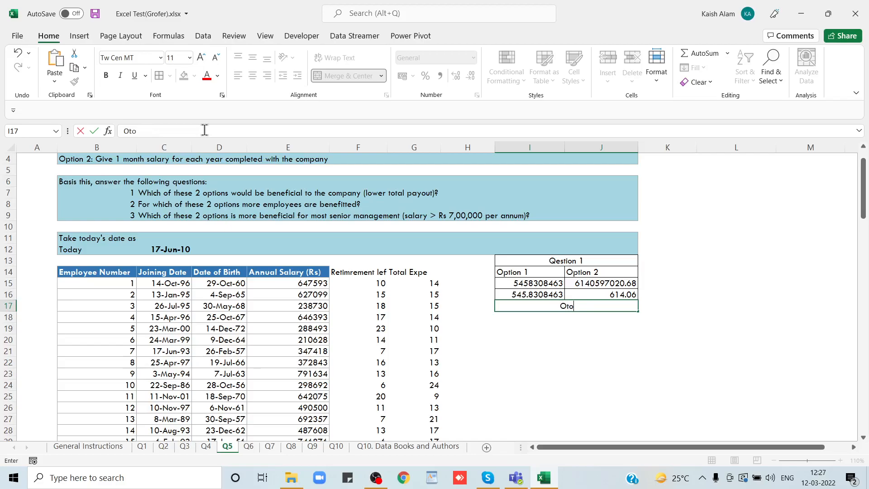
key(BackSpace)
key(BackSpace)
text(ption 1 is the bes)
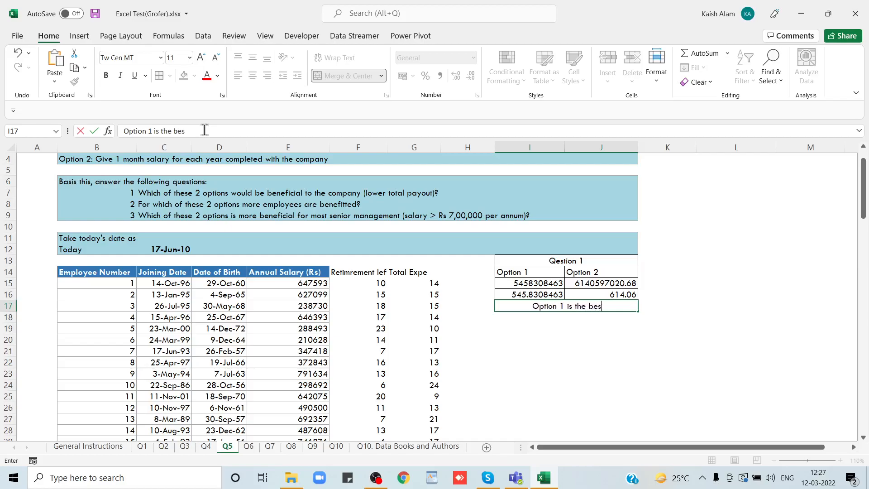
text(t for company)
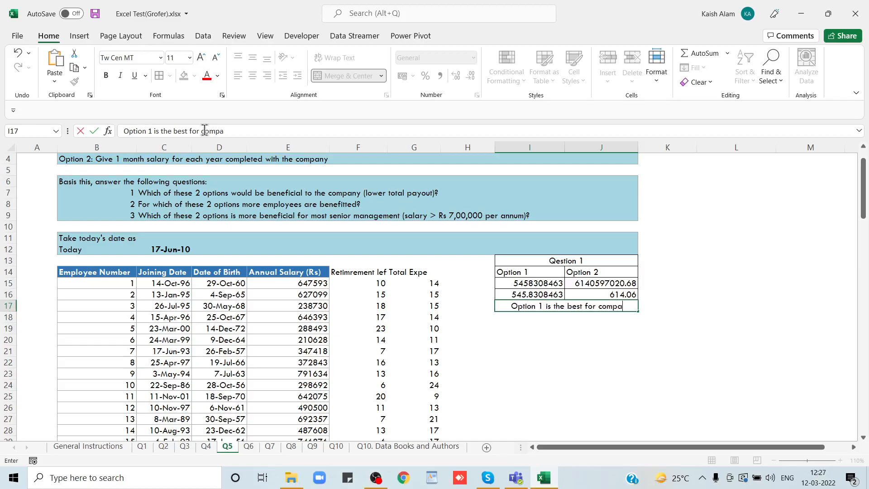
key(Up)
key(Up)
key(Up)
key(Up)
key(Up)
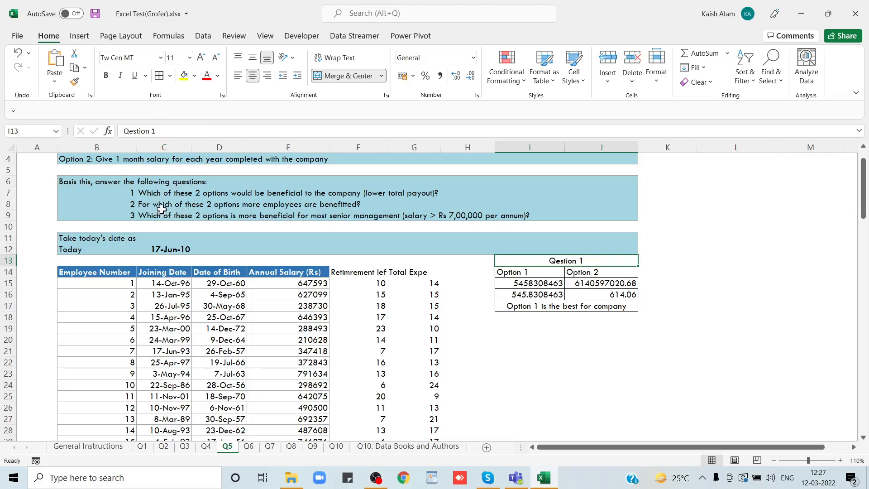
Review question 2 on employee benefit against the Option 1 and Option 2 payout figures in I15:J16
click(268, 212)
click(319, 205)
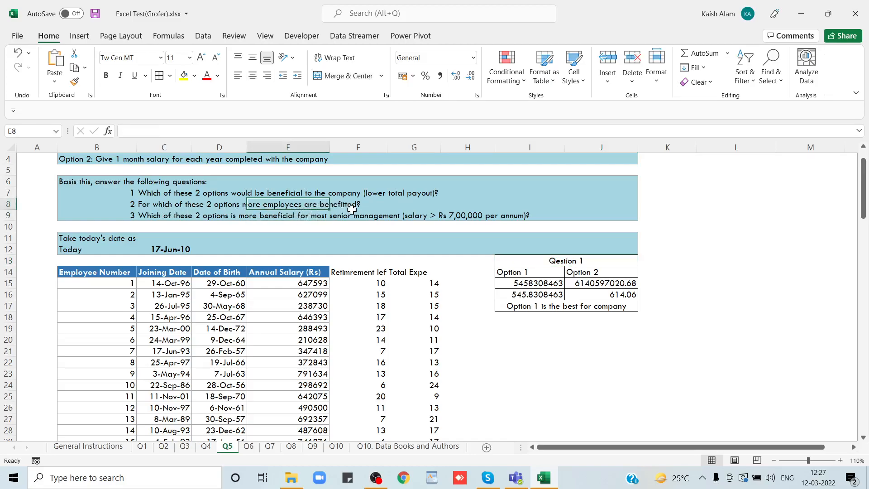
click(524, 284)
click(589, 286)
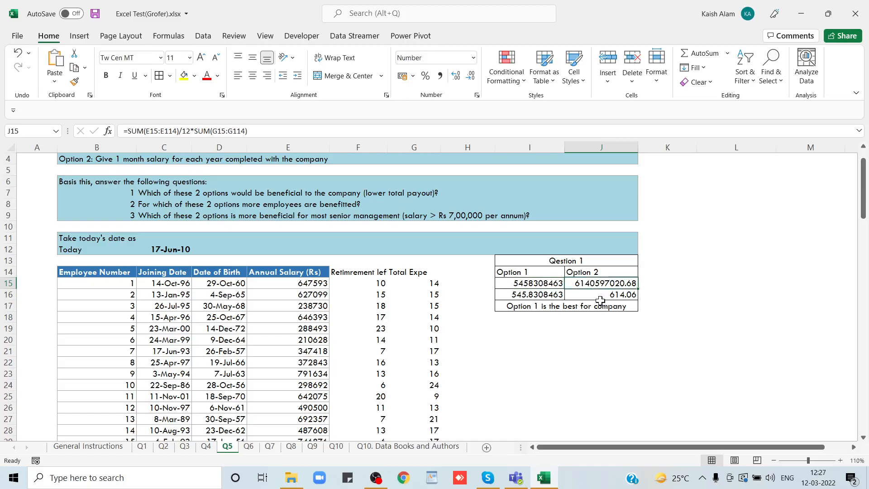
click(596, 293)
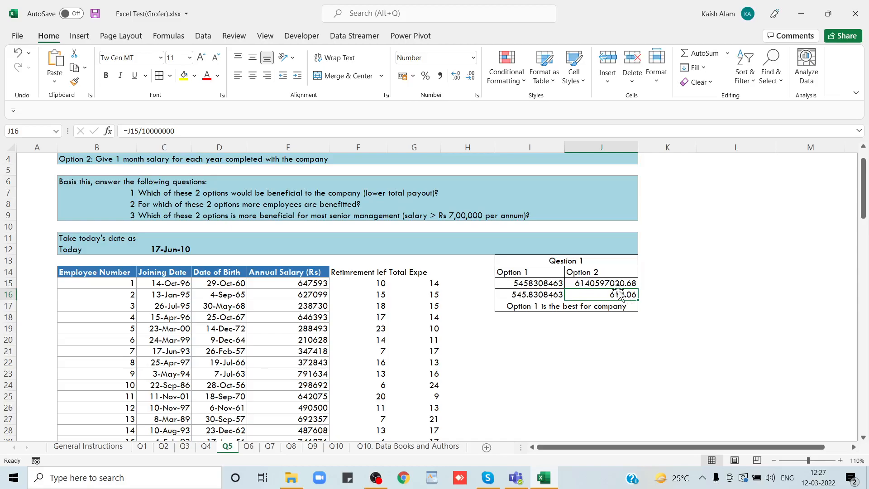
key(Up)
key(Down)
key(Up)
key(Right)
key(Up)
key(Left)
key(Left)
key(Down)
key(Right)
key(Down)
key(Up)
key(Up)
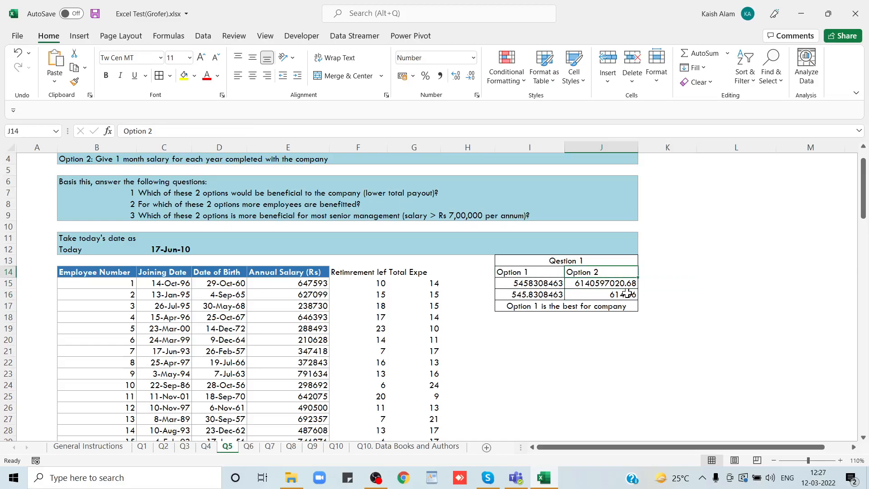
Copy the whole question 1 comparison block, I13:J17
key(Up)
key(Down)
key(Up)
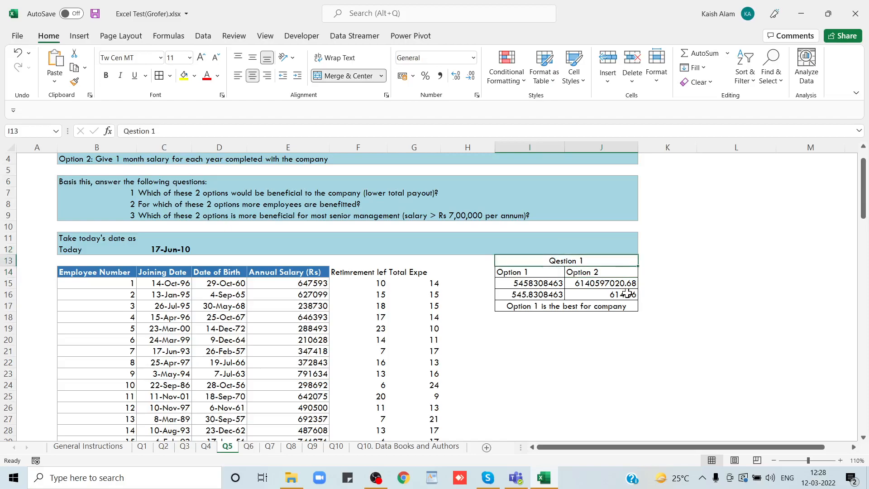
key(ctrl+shift+Down)
key(ctrl+c)
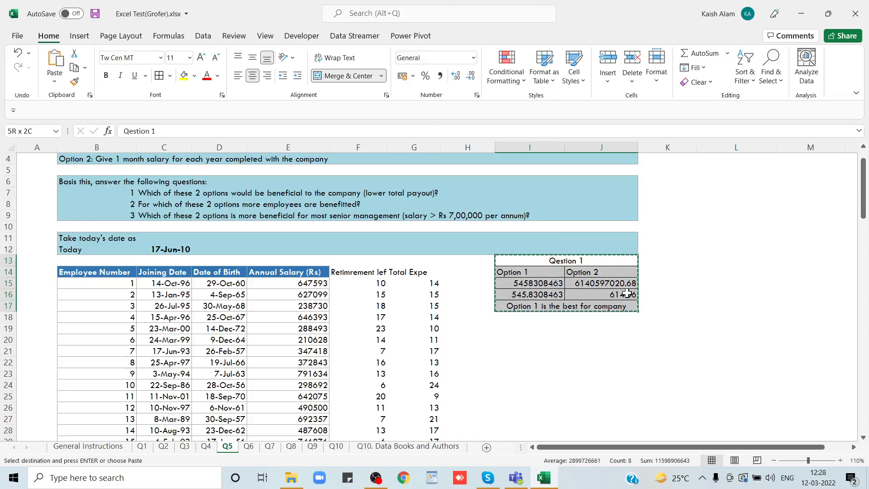
key(Right)
key(Right)
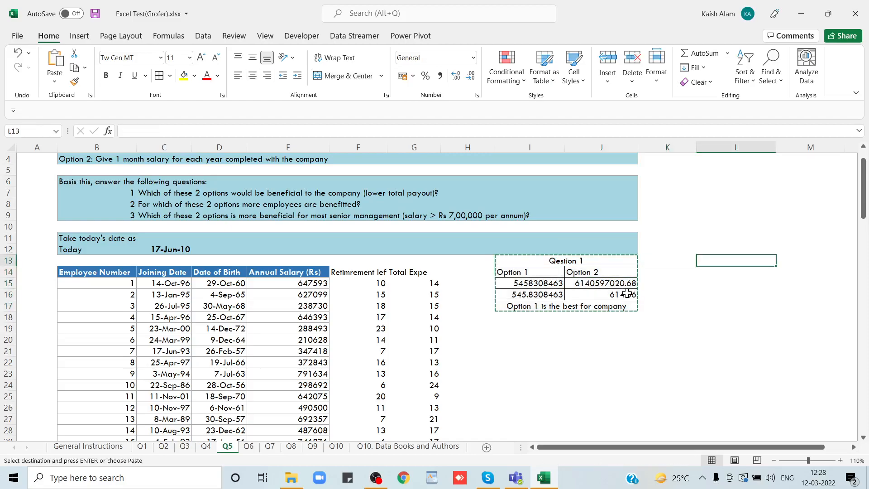
key(ctrl+v)
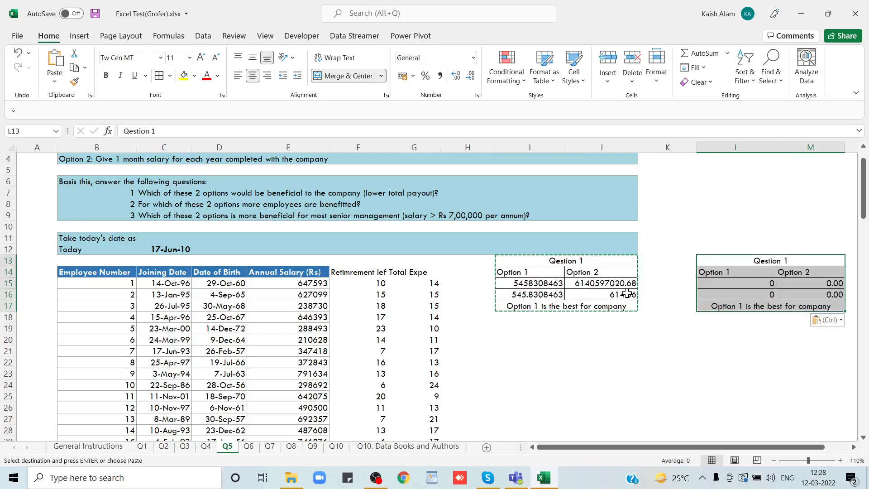
key(ctrl+z)
Paste the copied block at K13, directly beside the original, and retitle it "Qestion 2"
key(Left)
key(ctrl+v)
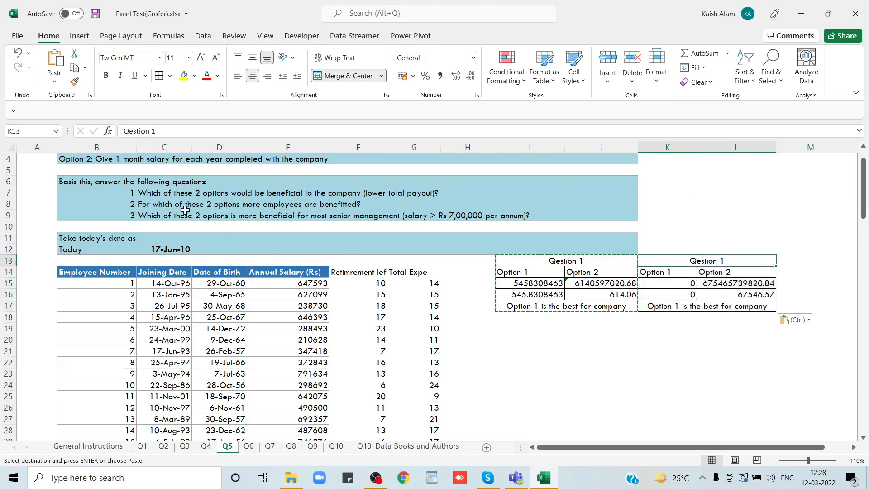
click(182, 126)
key(BackSpace)
text(2)
key(Return)
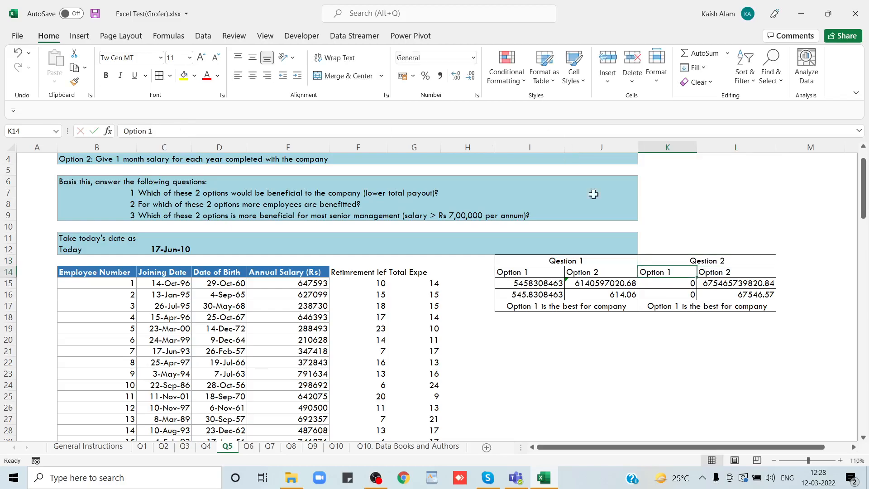
Correct the question 2 Option 1 payout in K15 to reference the annual salaries E15:E114 and the retirement years F15:F114
click(678, 284)
click(229, 130)
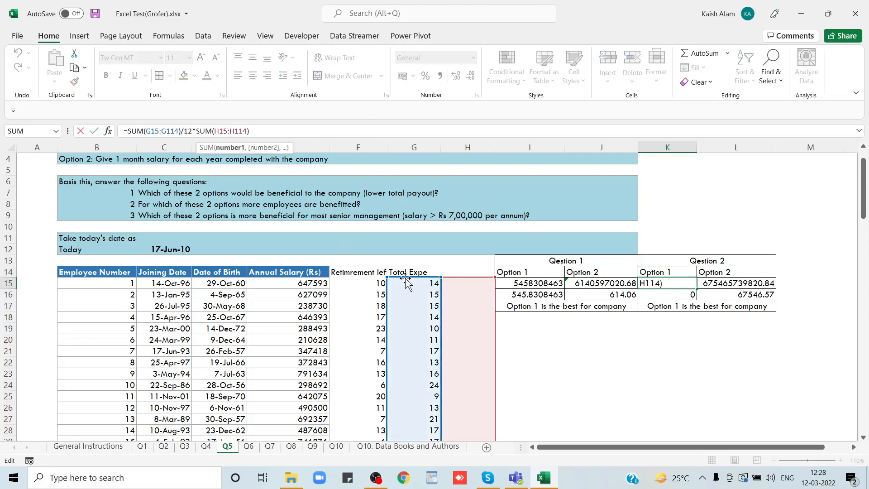
drag(406, 278, 311, 290)
drag(467, 284, 373, 286)
key(Return)
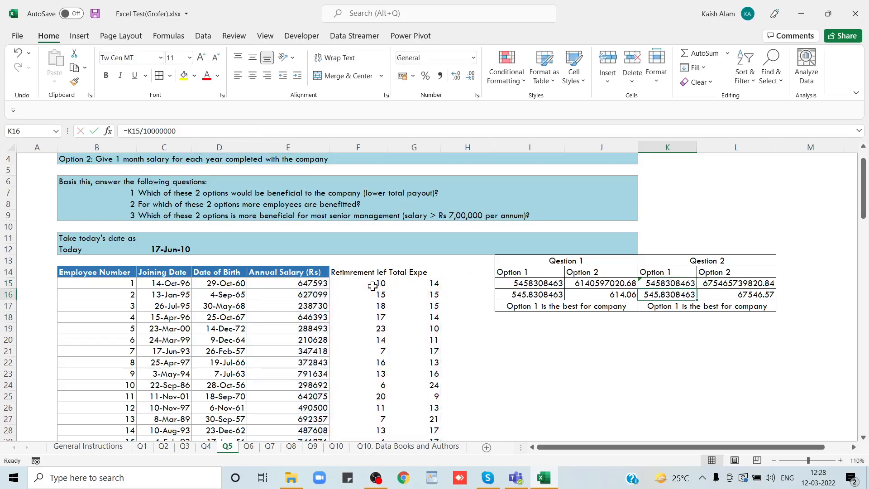
Correct the question 2 Option 2 payout in L15 to =SUM(E15:E114)/12*SUM(G15:G114)
key(Up)
key(Right)
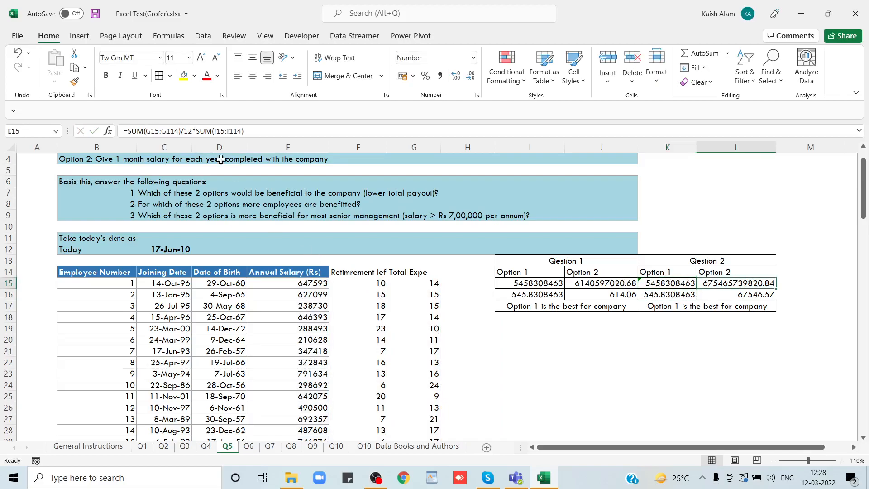
click(197, 128)
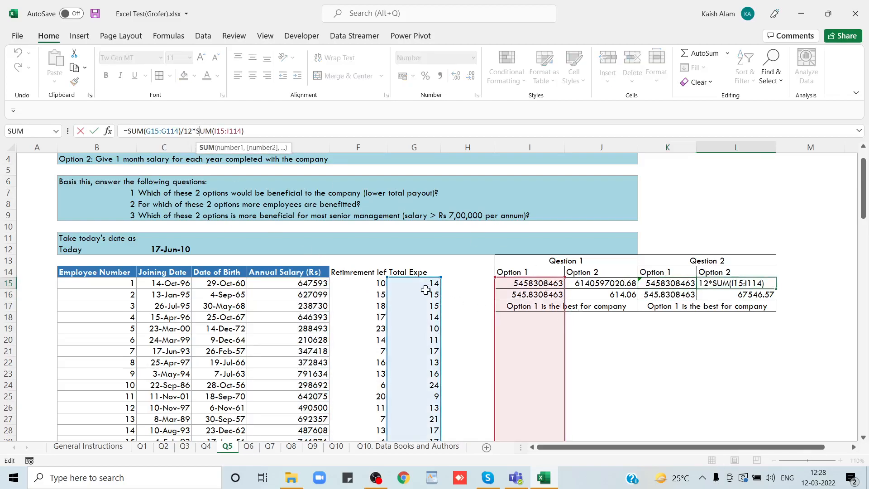
drag(416, 279, 279, 279)
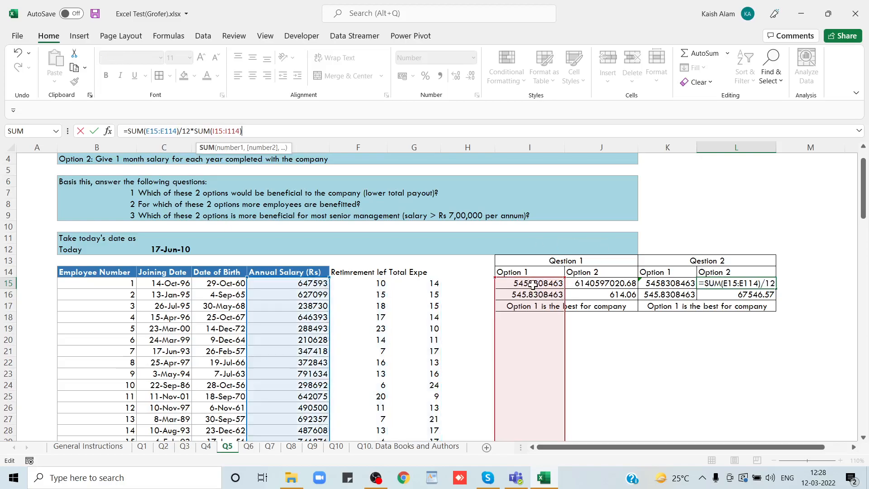
drag(532, 282, 430, 283)
key(Return)
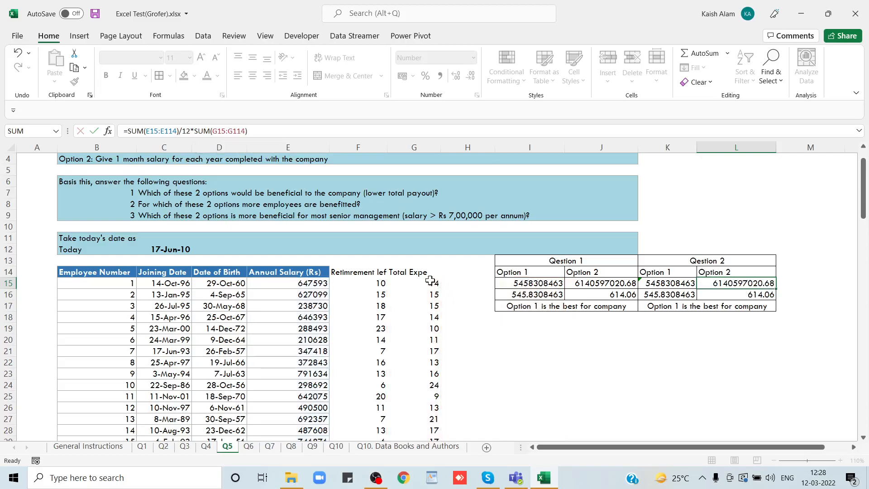
Change the question 2 conclusion in the merged cell K17 to "Option 2 is the best for employee"
key(Up)
key(Up)
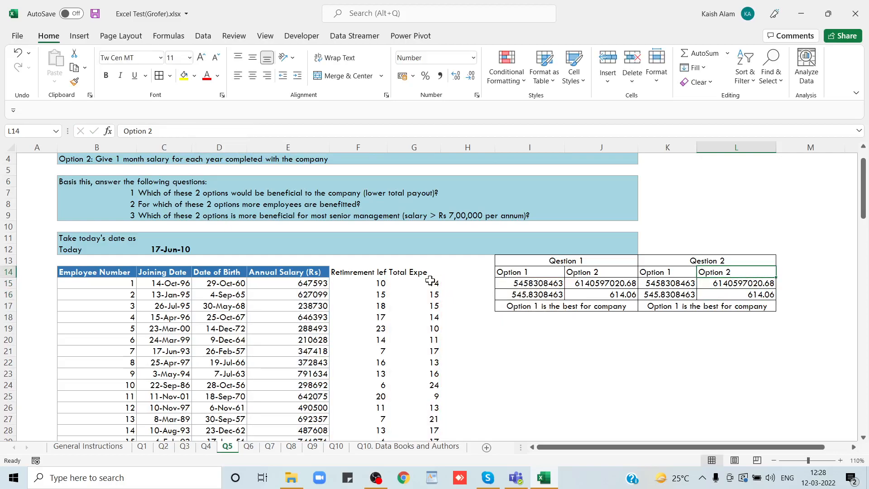
key(Down)
key(Down)
key(Down)
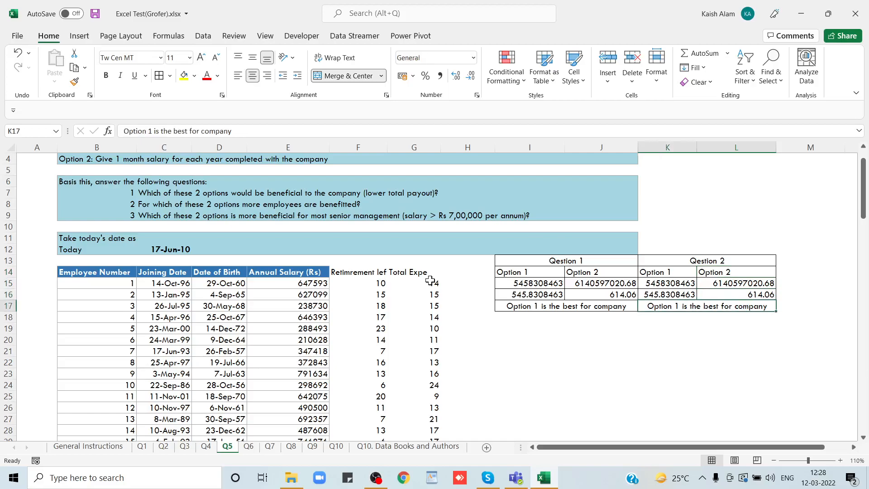
click(152, 131)
key(BackSpace)
text(2)
double_click(225, 131)
text(emp)
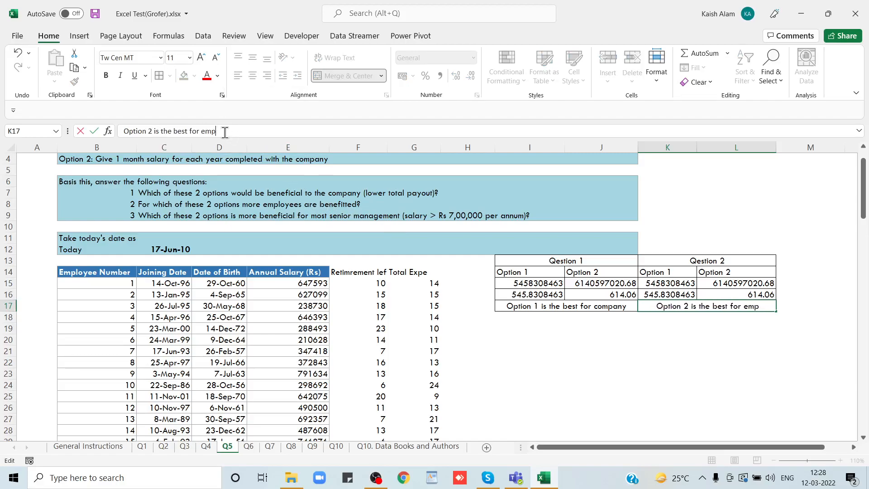
text(loyee)
key(Return)
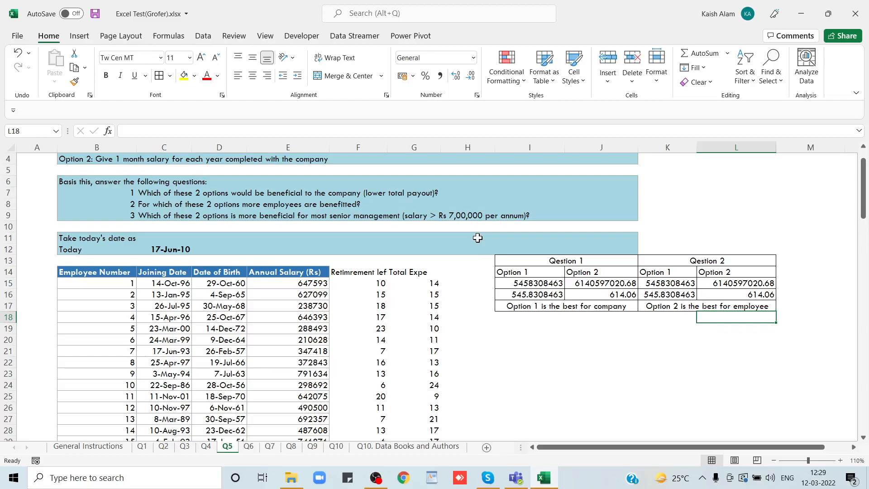
Duplicate the question 2 comparison block K13:L17 into the adjacent columns, starting at M13
key(Up)
key(Up)
key(Up)
key(Up)
key(Up)
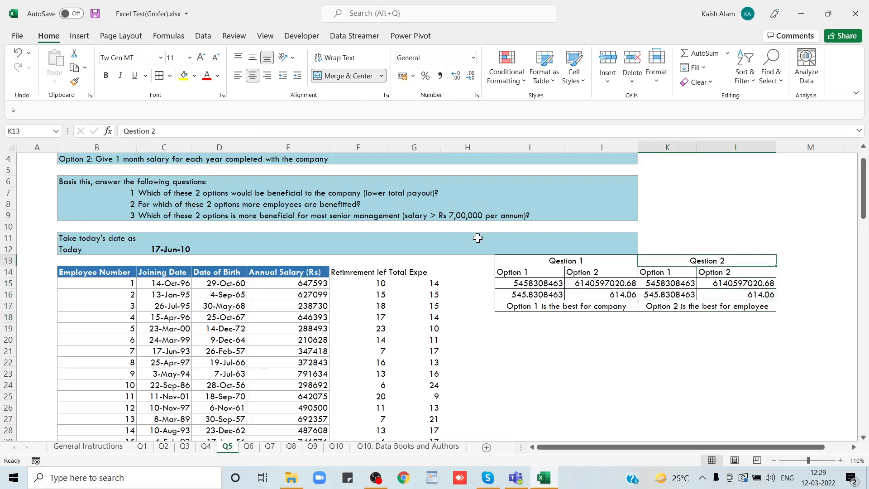
key(shift+Down)
key(shift+Down)
key(shift+Down)
key(shift+Down)
key(ctrl+c)
key(Right)
scroll(478, 237, right, 2)
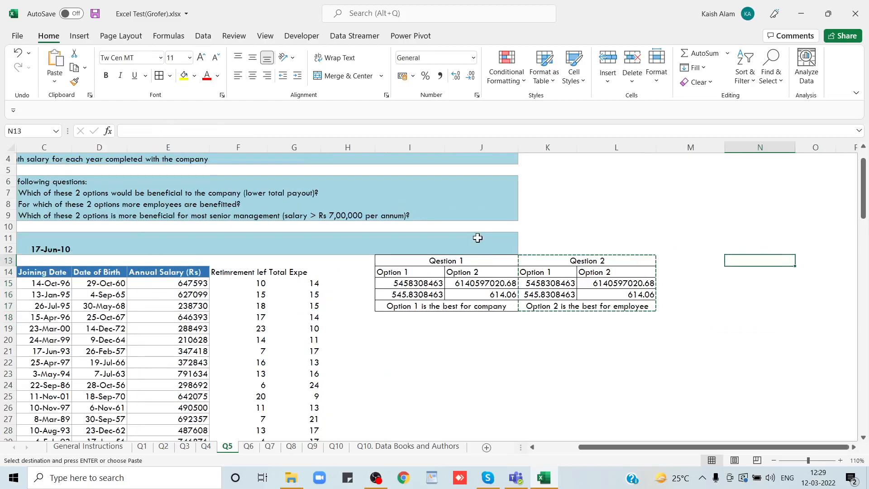
key(ctrl+v)
key(Down)
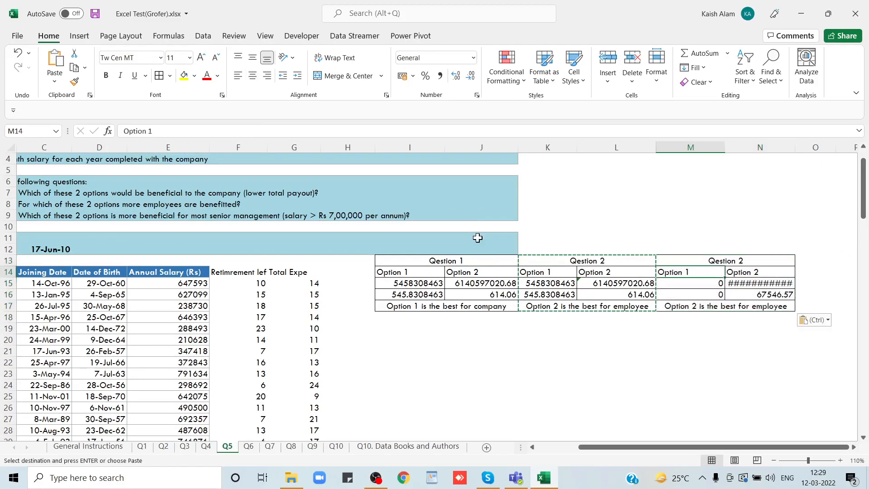
key(Down)
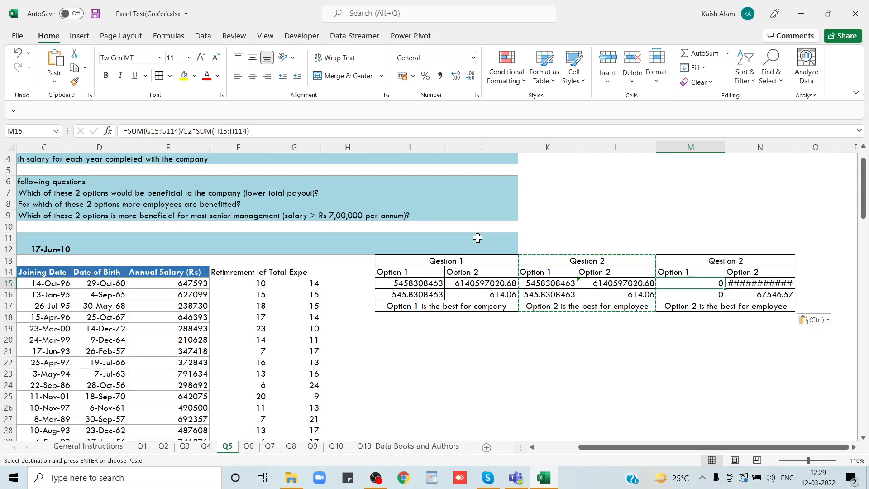
key(Escape)
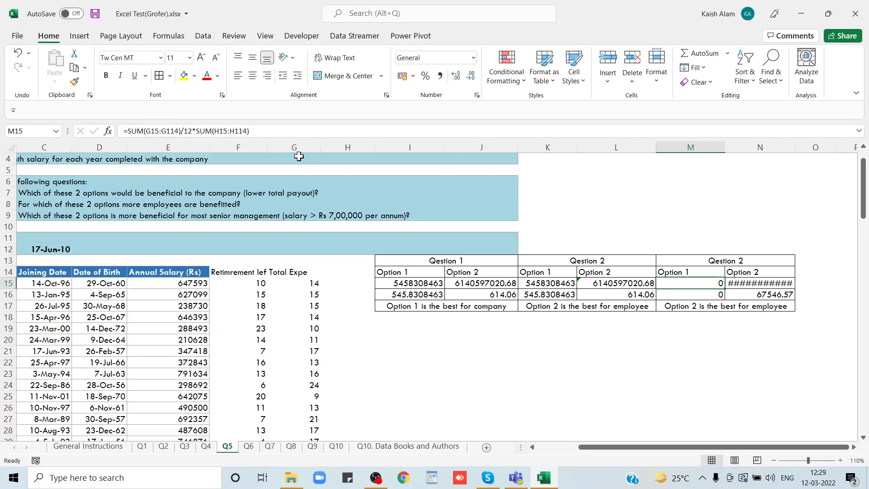
Start a SUMIFS formula in M15 with the annual salaries E15:E114 as the sum range
key(F2)
key(Escape)
text(=su)
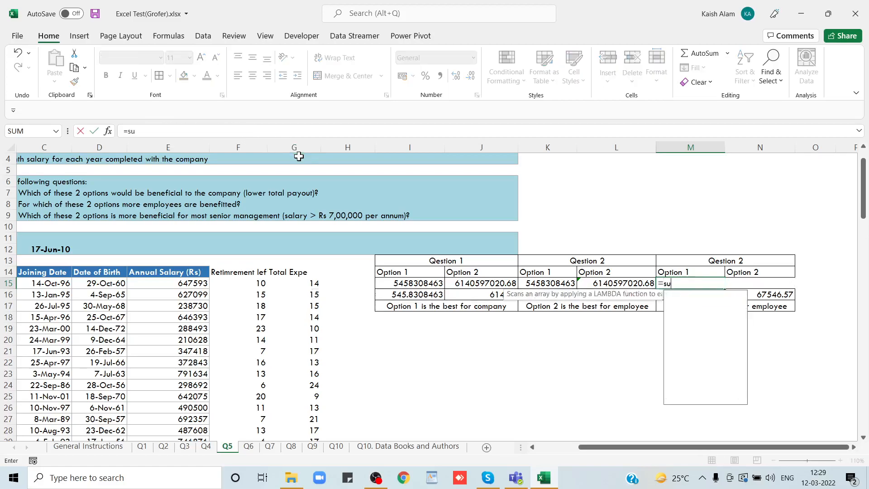
text(mif)
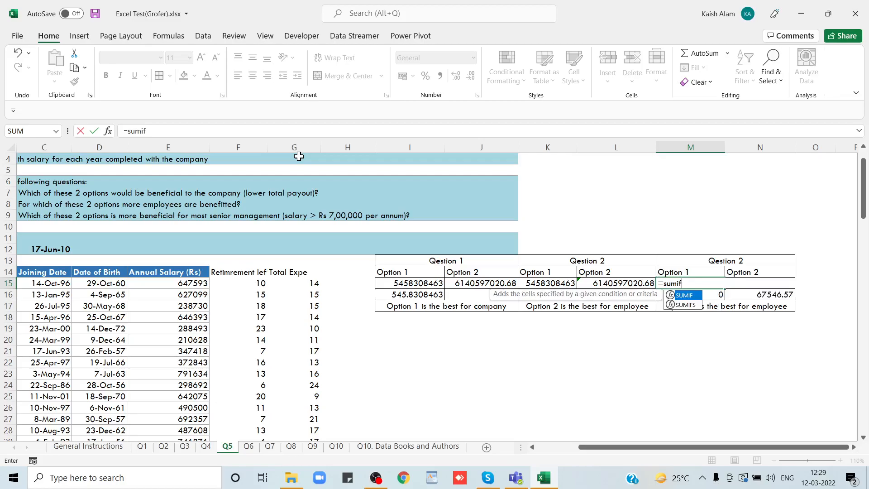
text(s)
key(Tab)
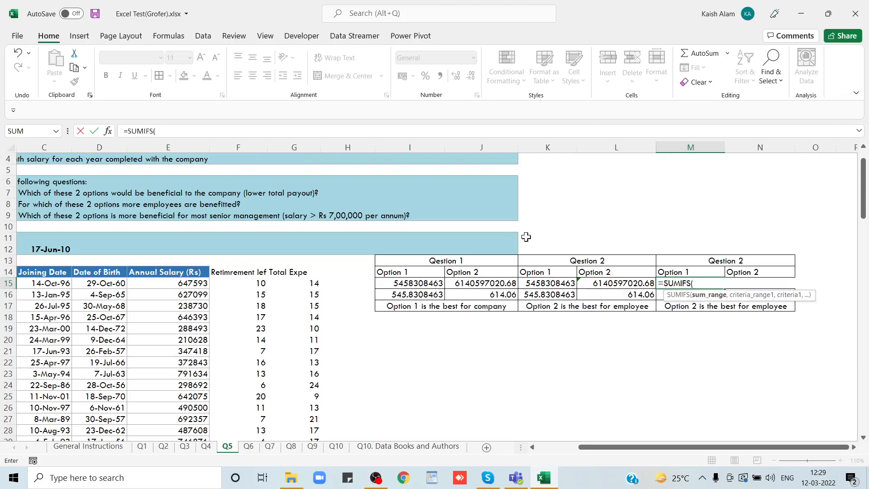
click(181, 284)
key(ctrl+shift+Down)
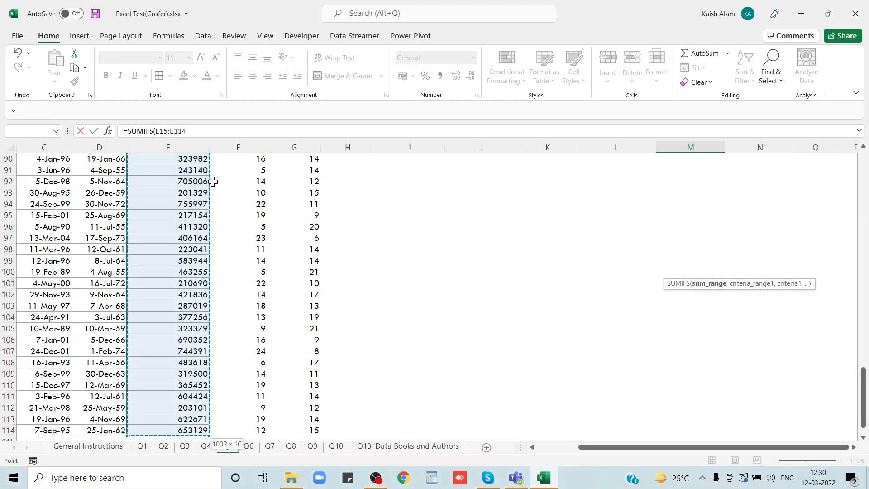
scroll(212, 181, up, 2)
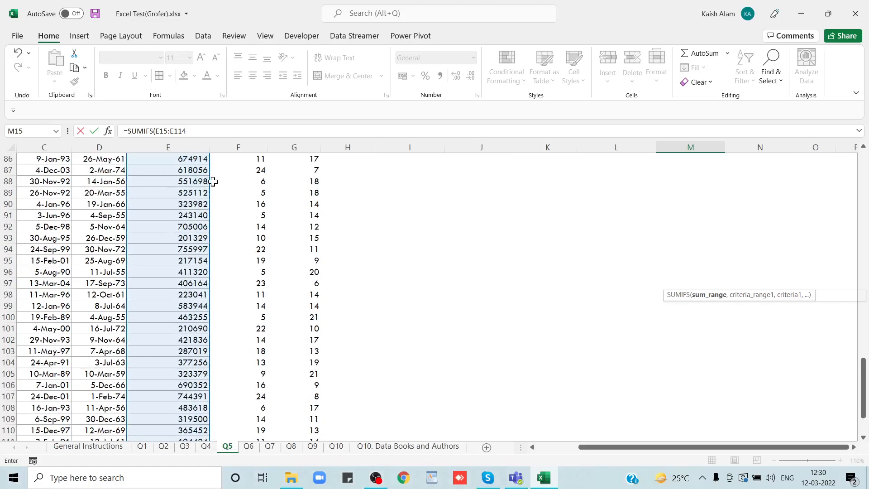
scroll(229, 180, up, 4)
text(,)
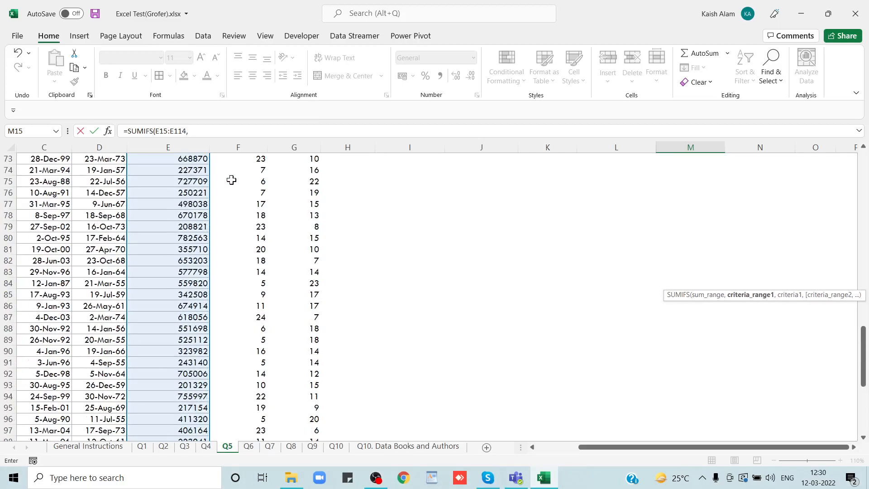
Complete the M15 SUMIFS formula with criteria range E15:E114 and criterion ">700000"
scroll(231, 180, up, 20)
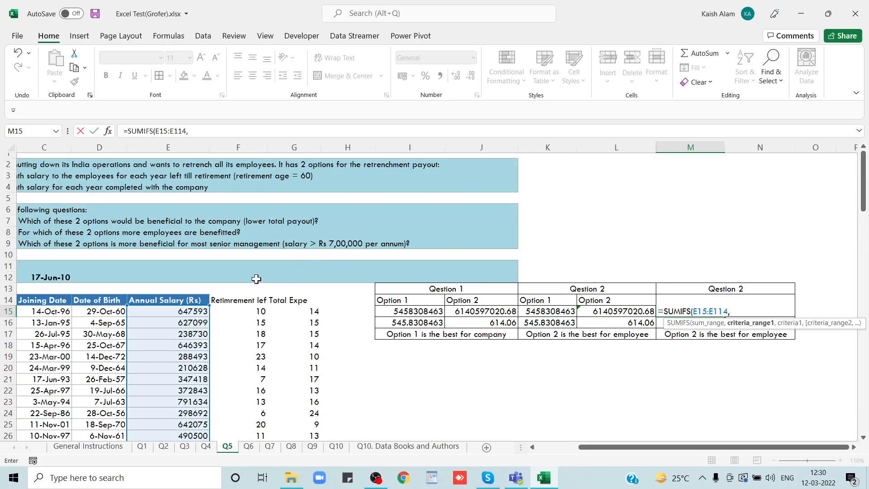
click(186, 311)
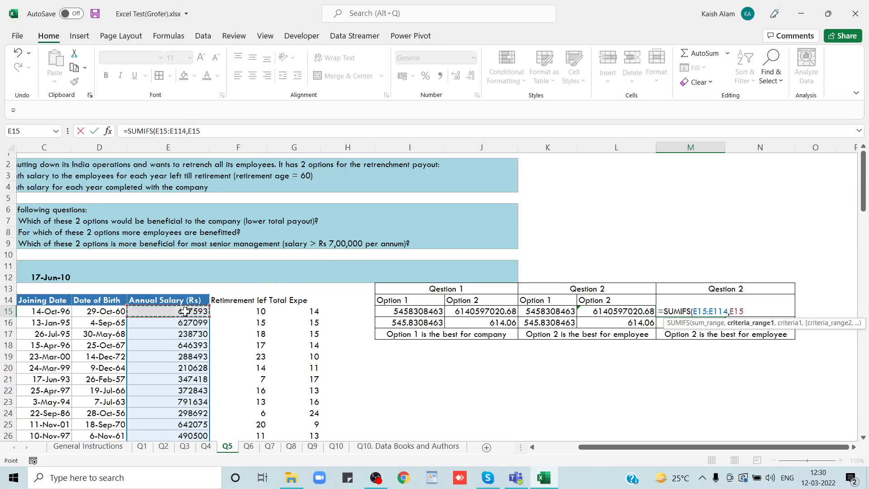
key(ctrl+shift+Down)
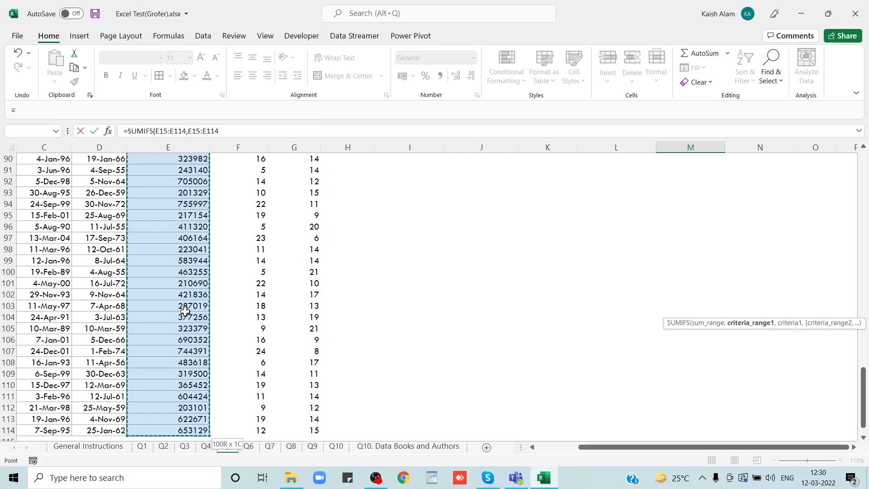
text(,">700)
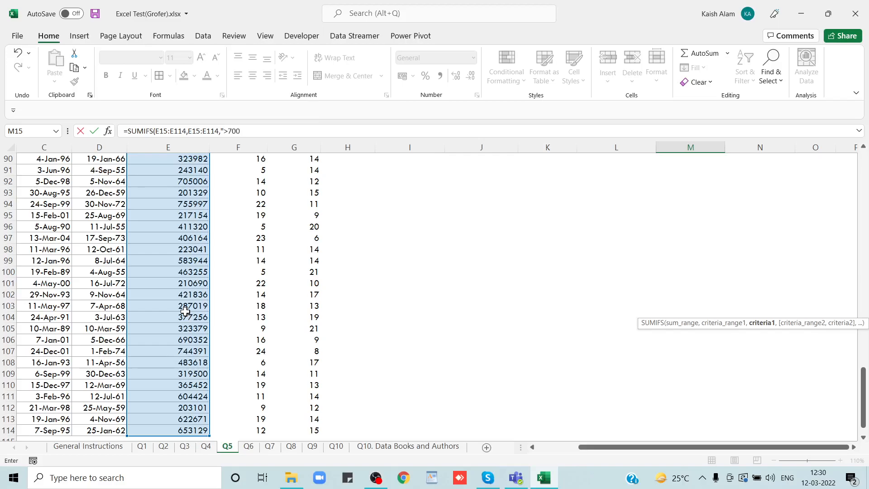
text(000"))
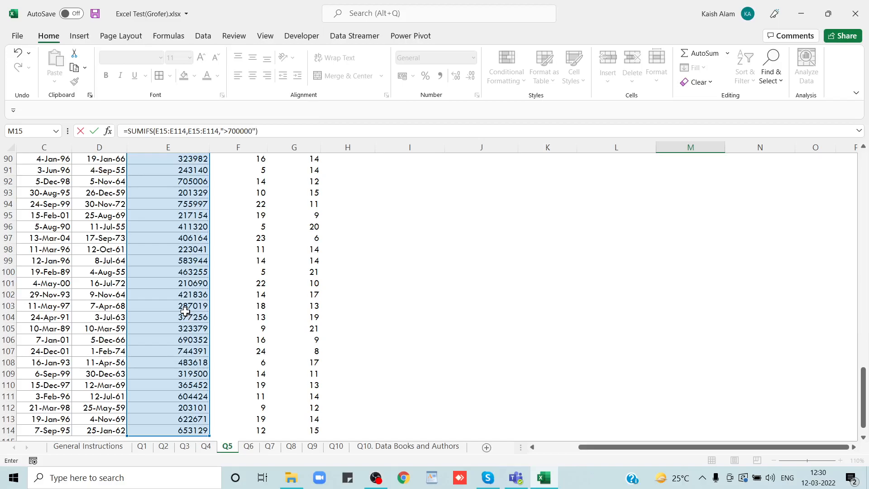
key(ctrl+Return)
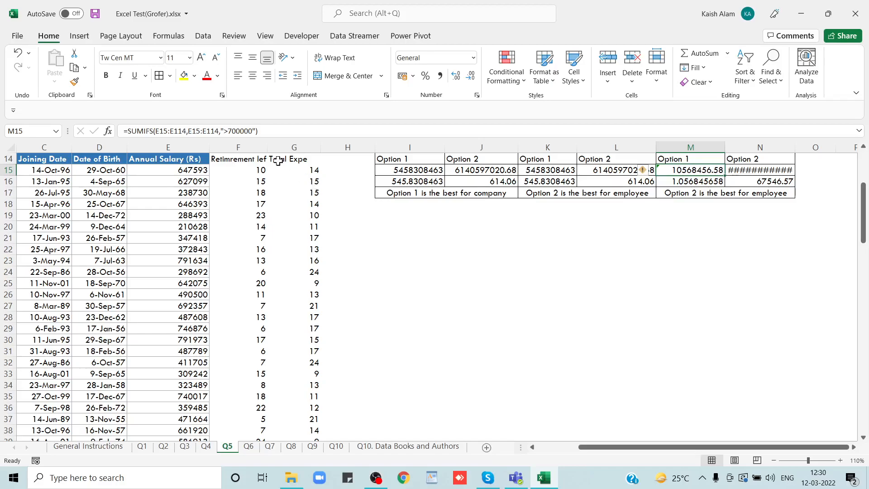
Divide the SUMIFS result in M15 by 12 to get monthly salaries
click(274, 131)
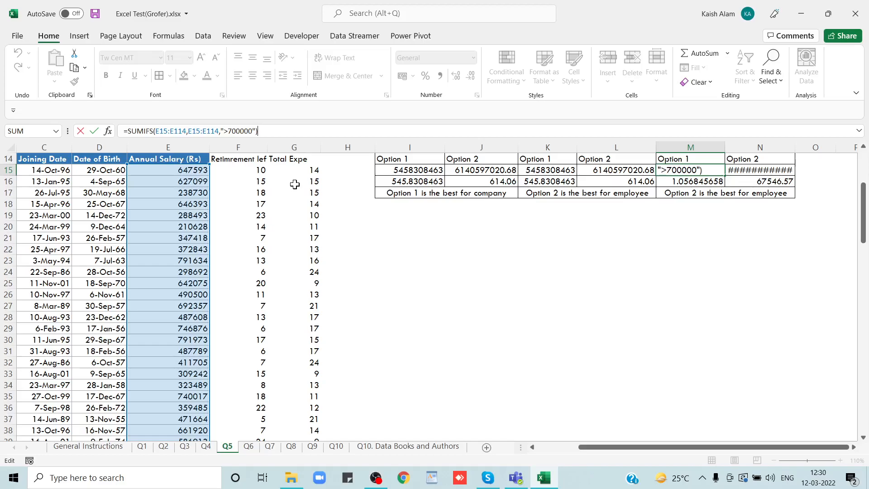
text(/12)
key(Return)
key(Up)
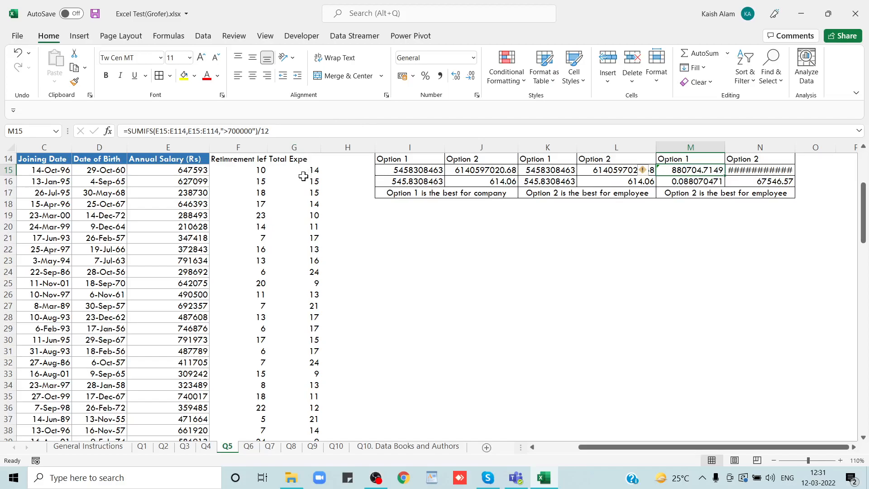
Multiply the M15 formula by a second SUMIFS that uses the years left to retirement, F15:F114, as its sum range
click(283, 130)
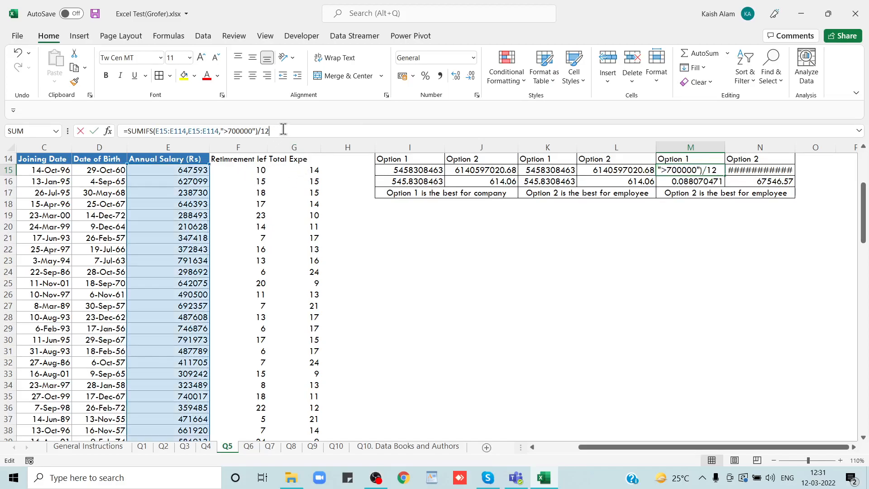
text(*sum)
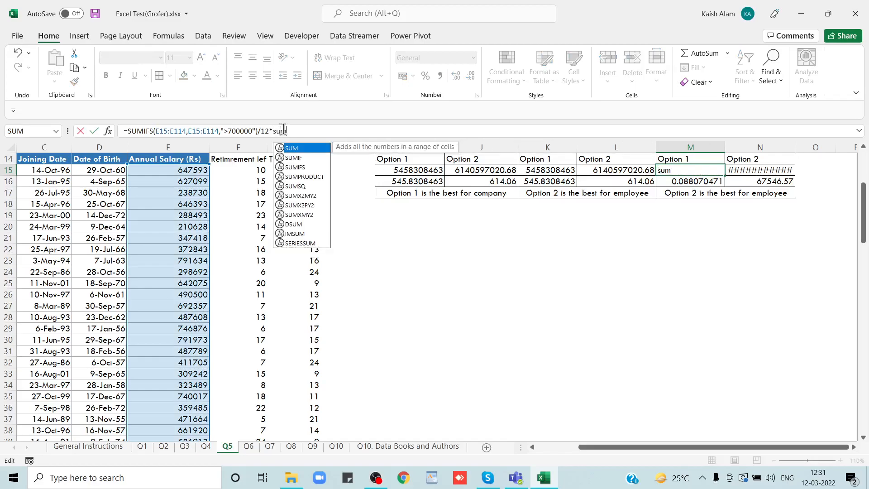
key(Down)
key(Down)
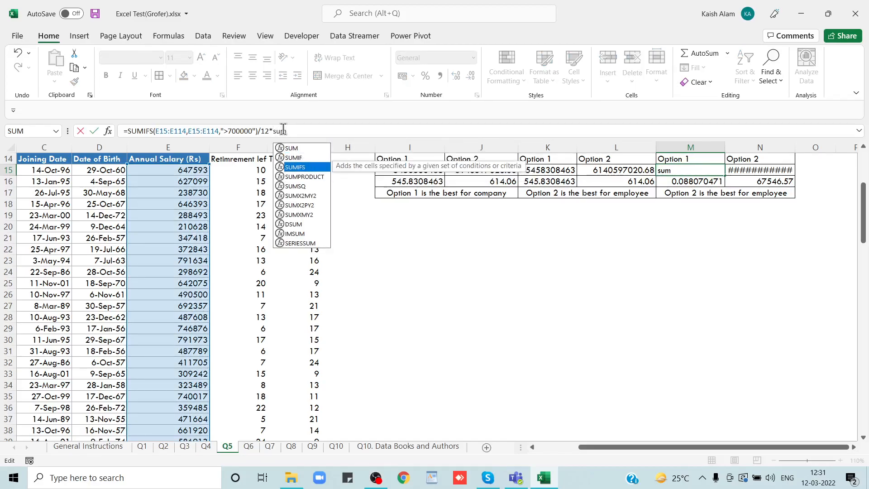
key(Tab)
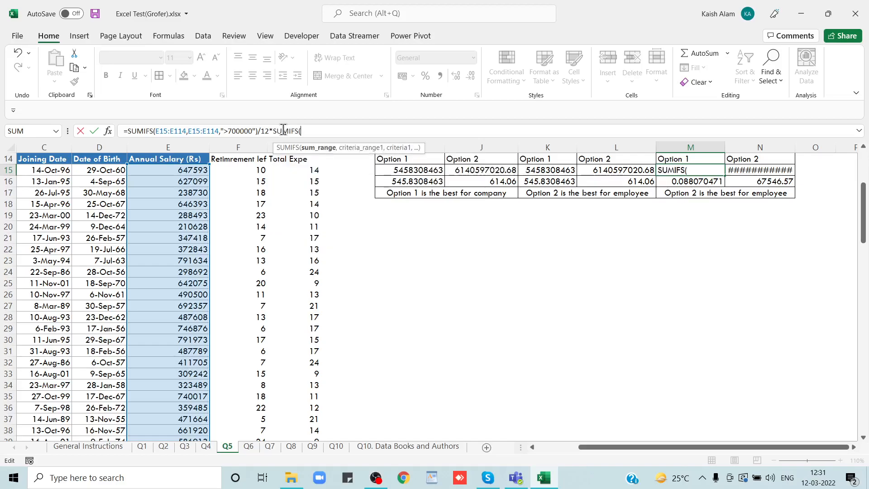
click(256, 170)
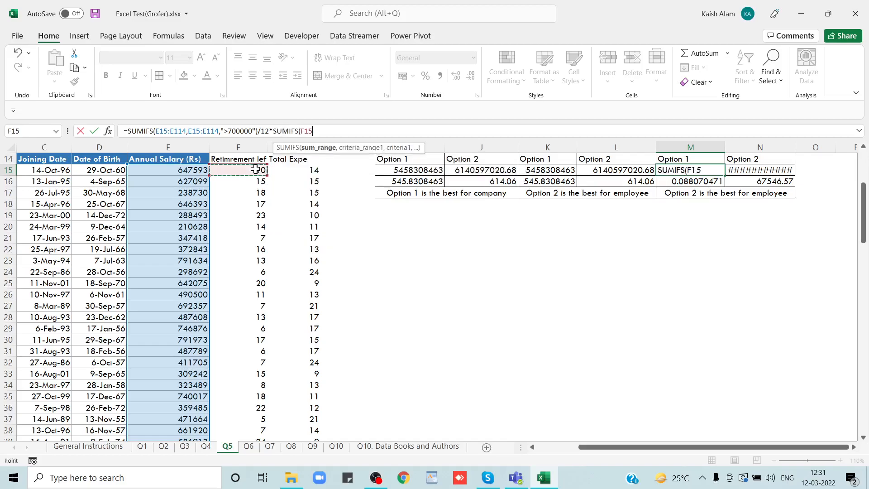
key(ctrl+shift+Down)
text(,)
Complete the second SUMIFS in M15 with criteria range E15:E114 and a criterion of salaries above 700000
click(191, 180)
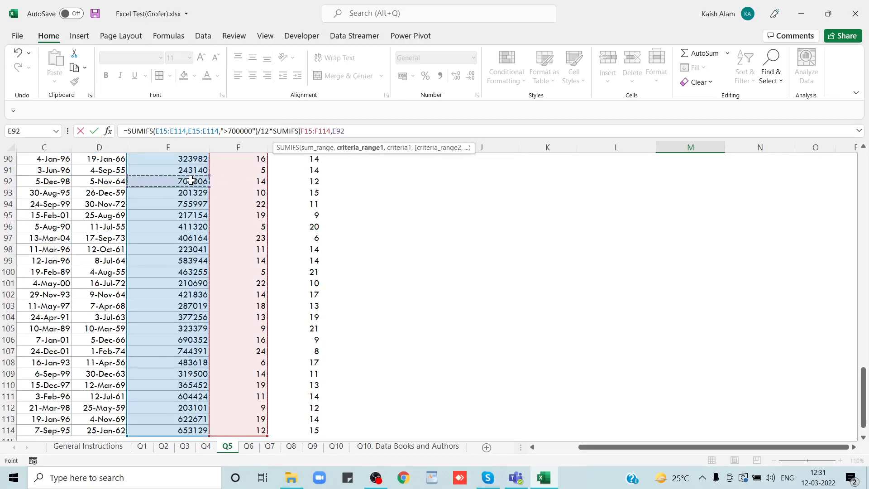
key(ctrl+Up)
key(ctrl+shift+Down)
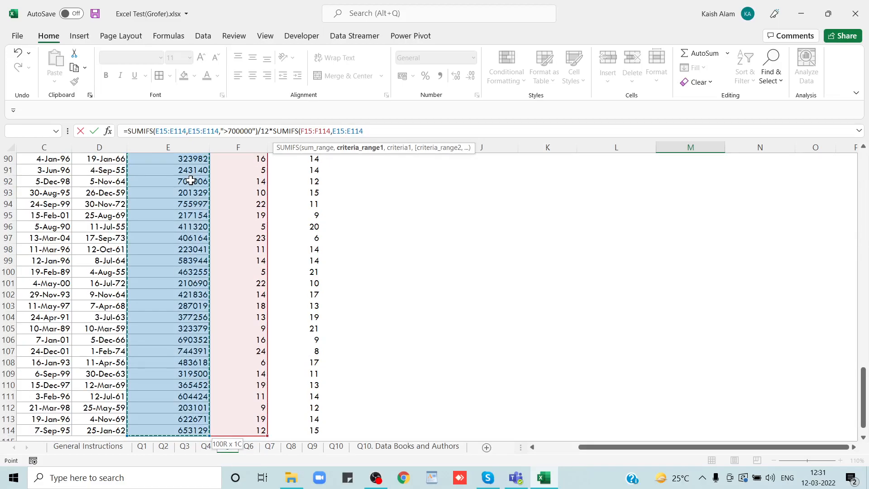
text(,")
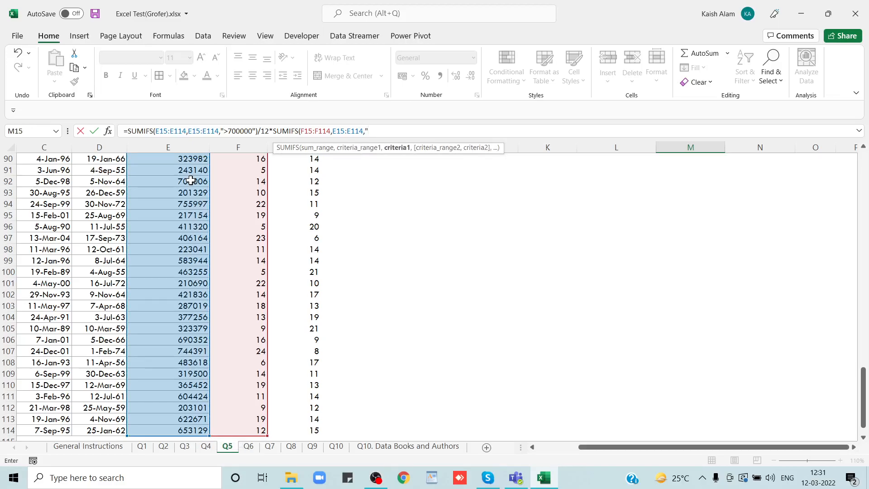
text(>700000))
key(Return)
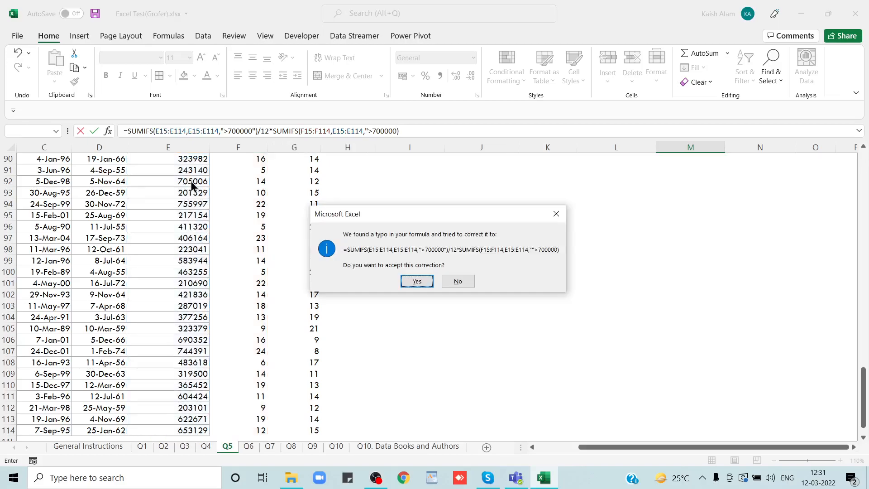
key(Escape)
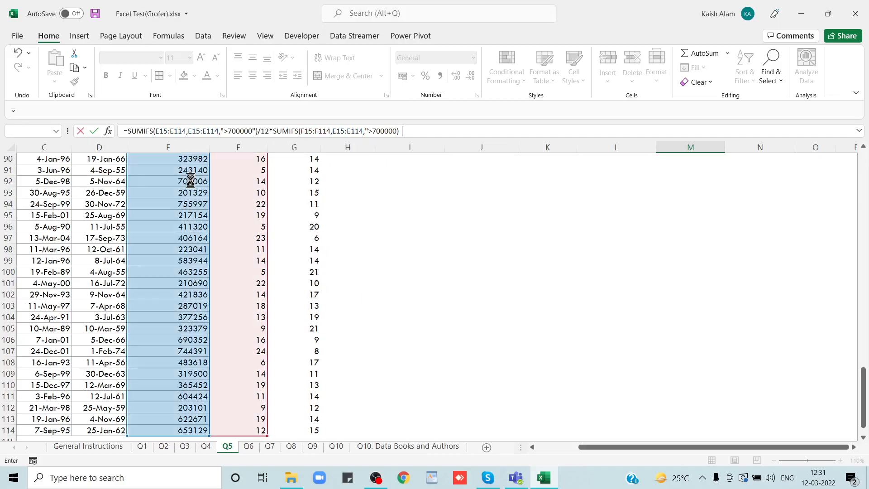
key(Escape)
key(Up)
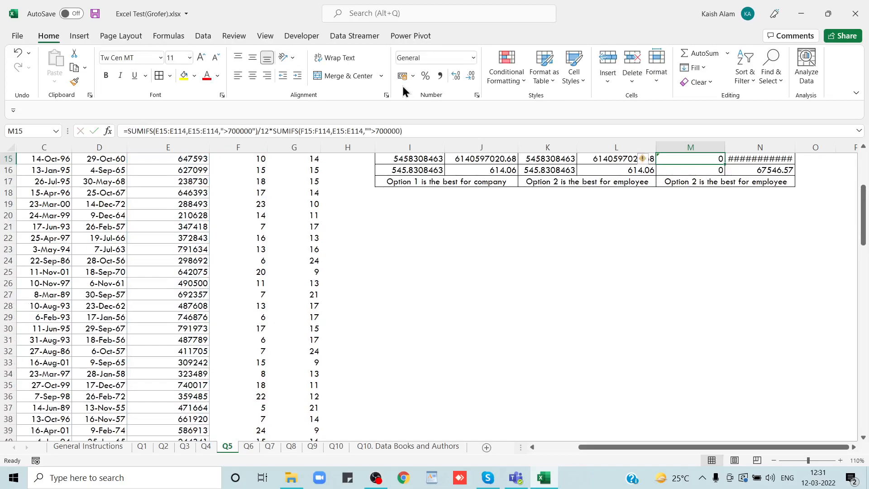
Correct the quotation marks of the second SUMIFS criterion in M15 so it reads ">700000"
key(Up)
key(Down)
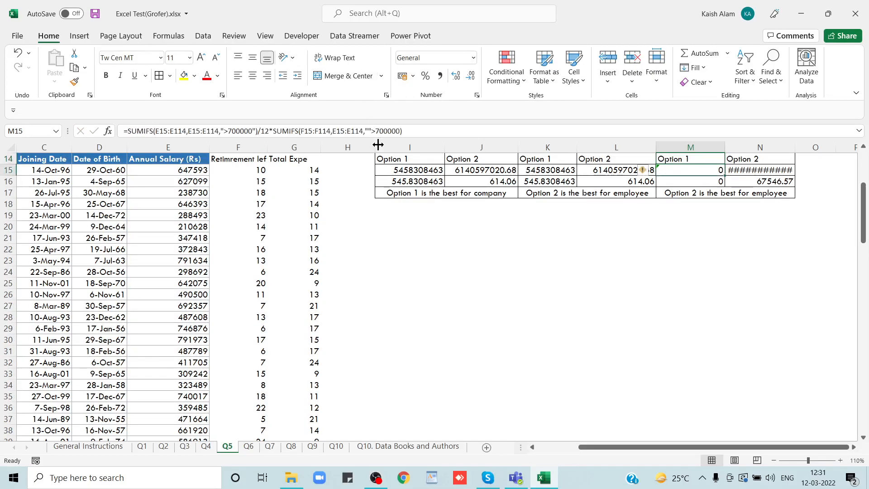
key(F2)
key(BackSpace)
key(Right)
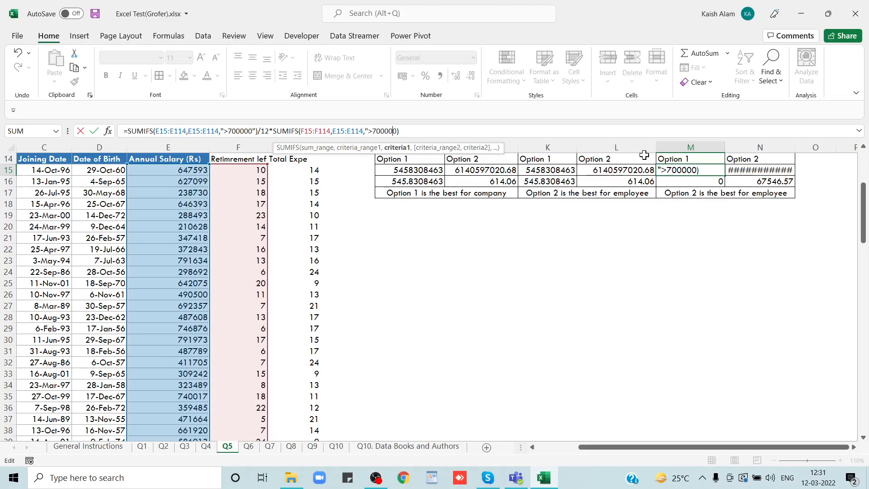
key(Return)
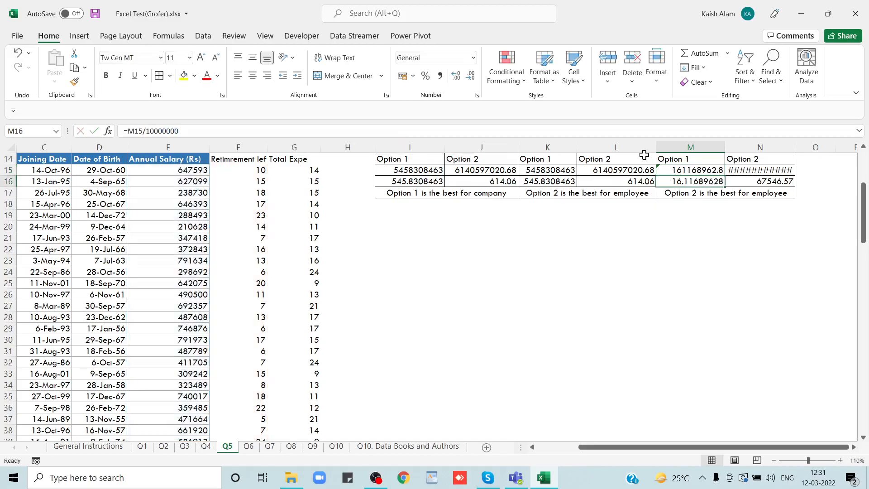
key(Up)
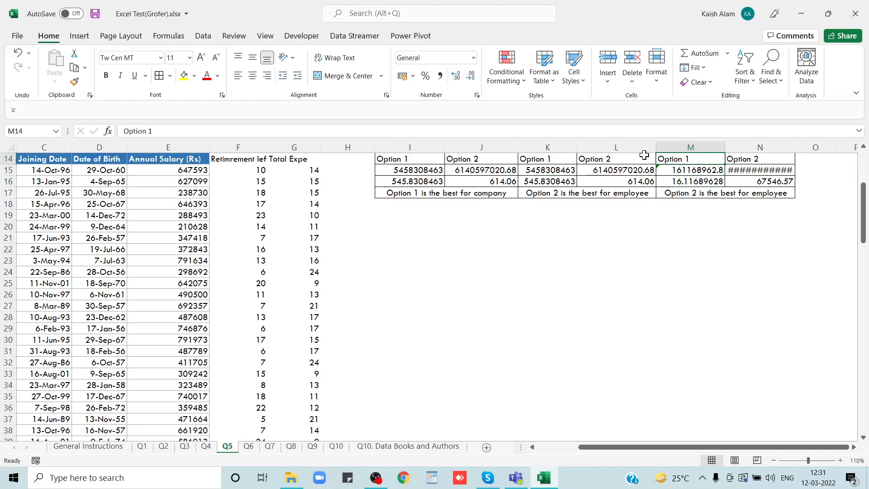
key(Down)
key(Up)
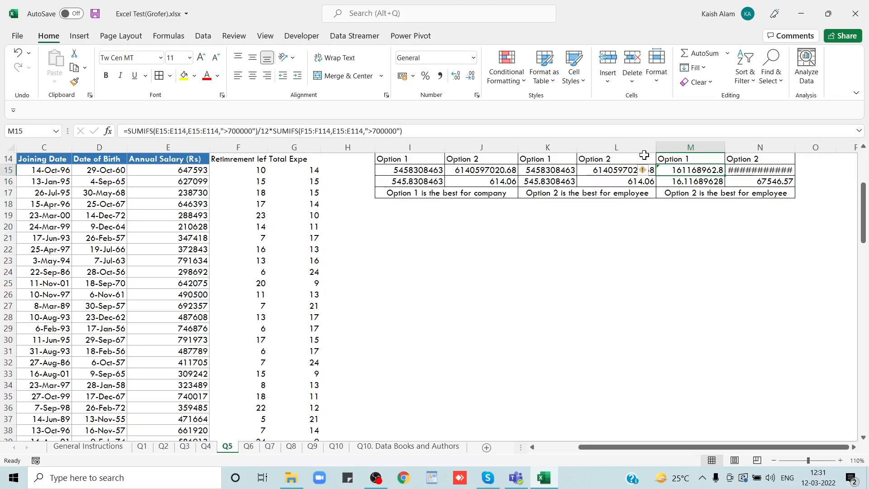
Copy the Option 1 payout formula from M15 into the Option 2 cell N15
key(ctrl+c)
key(Right)
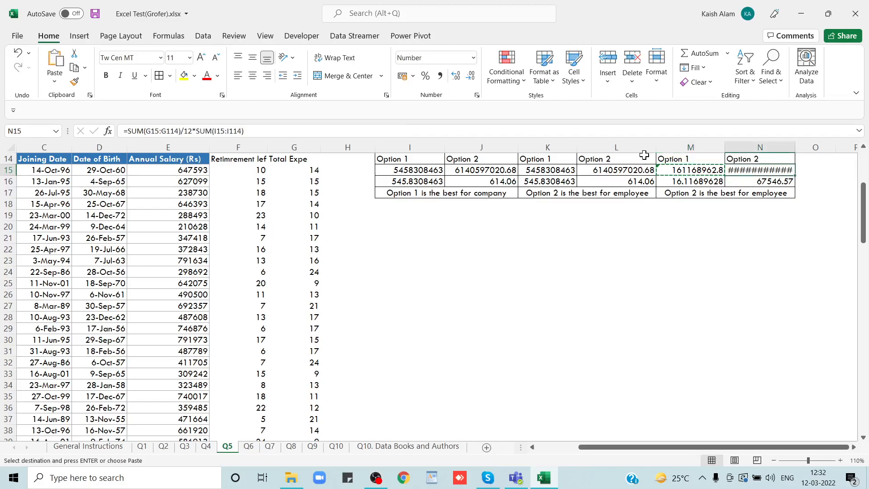
key(ctrl+v)
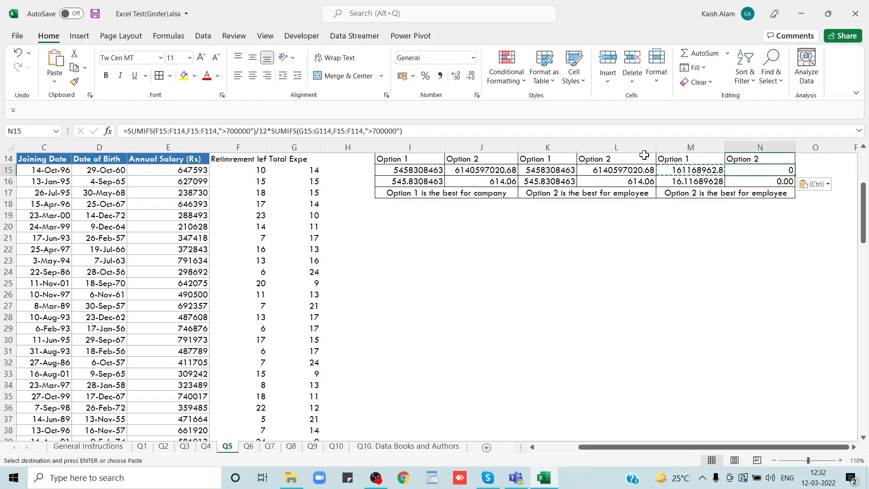
Change both ranges of the first SUMIFS in N15 to the annual salaries E15:E114, keeping G15:G114 as the second sum range
click(189, 131)
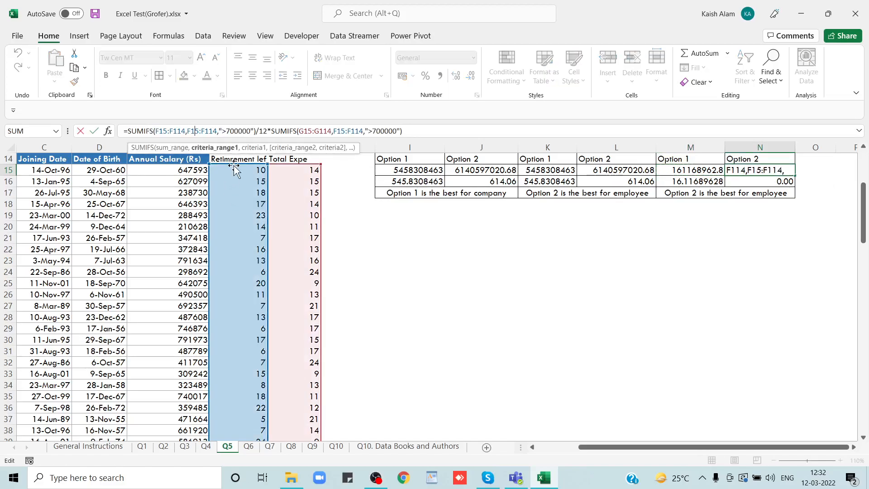
drag(234, 166, 197, 169)
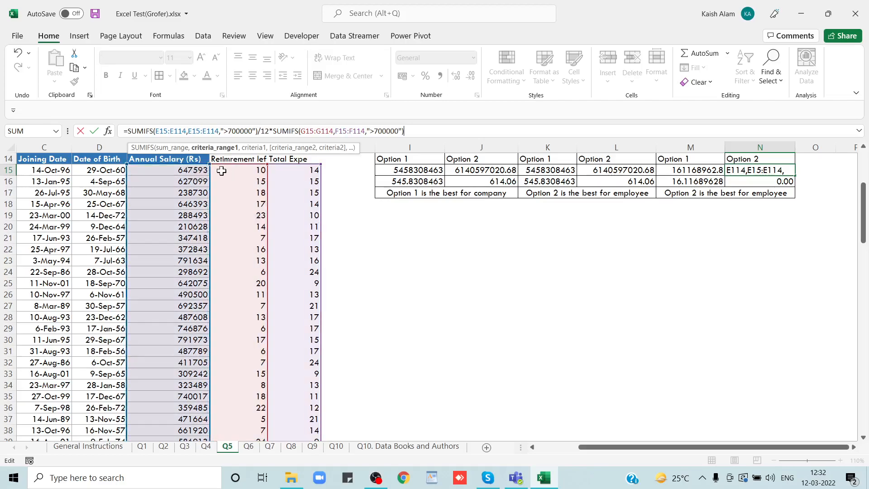
drag(207, 172, 229, 174)
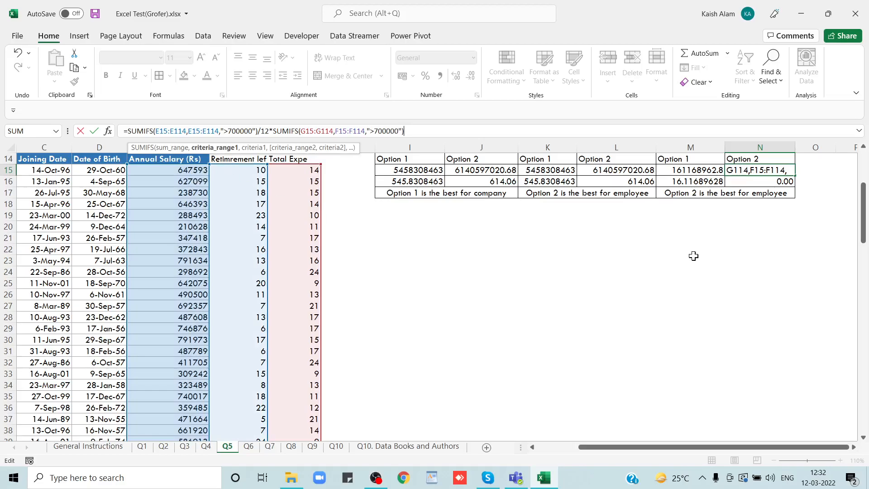
key(Return)
key(Up)
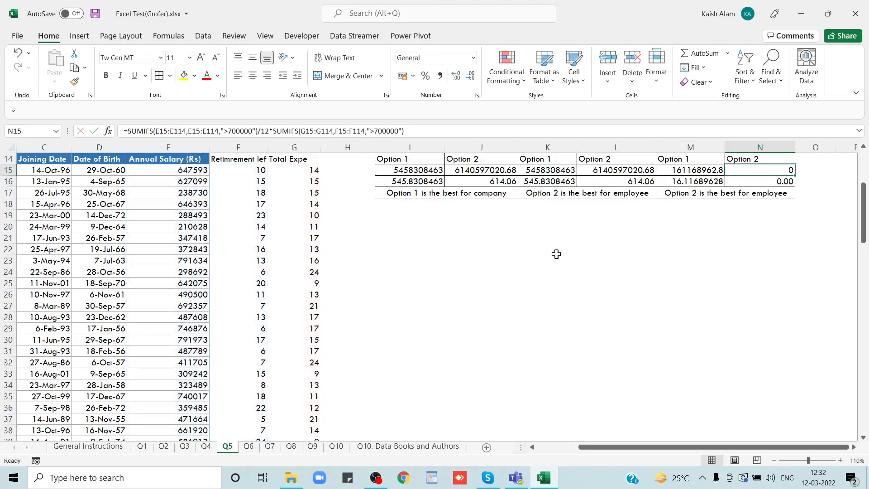
Change the criteria range of the second SUMIFS in N15 to the annual salaries E15:E114 and commit the formula
click(227, 130)
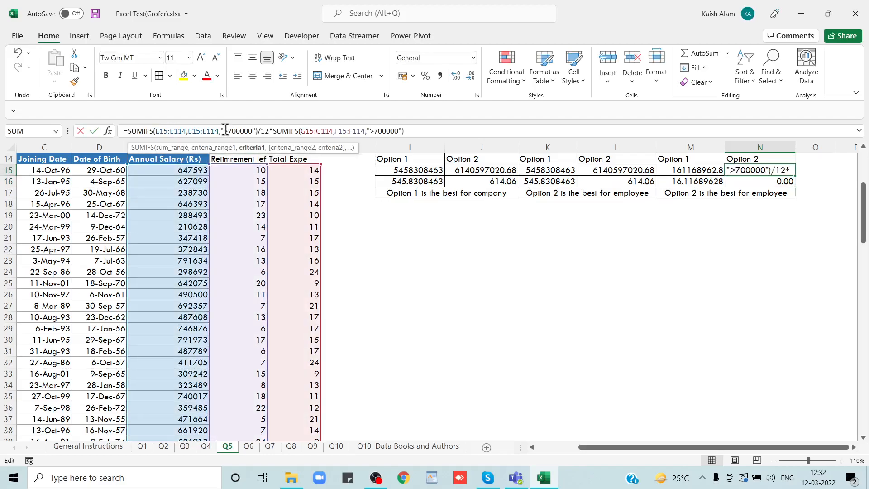
click(177, 131)
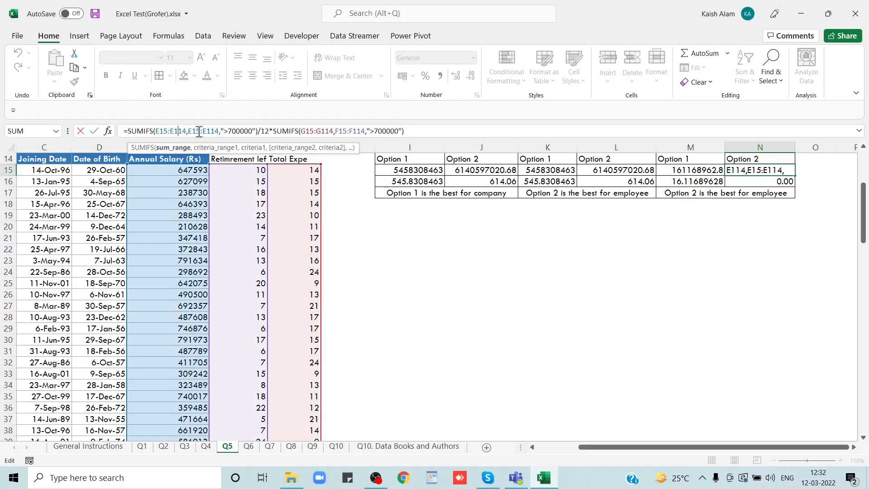
click(243, 130)
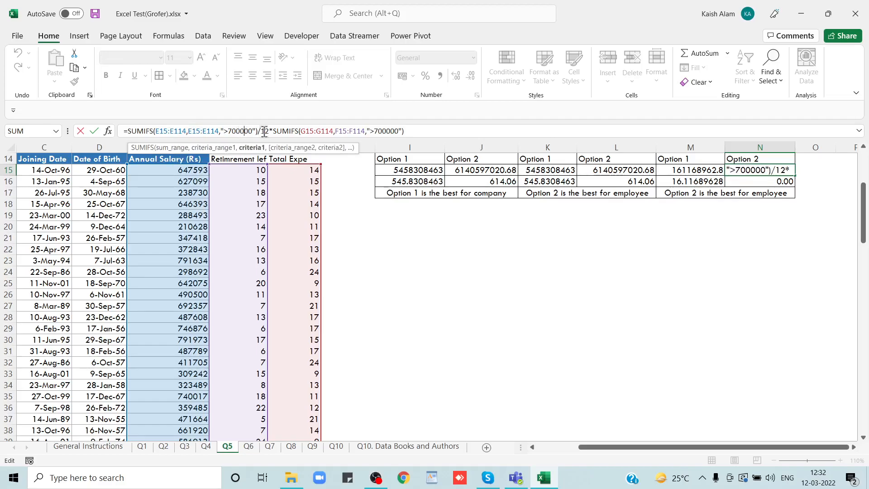
click(308, 131)
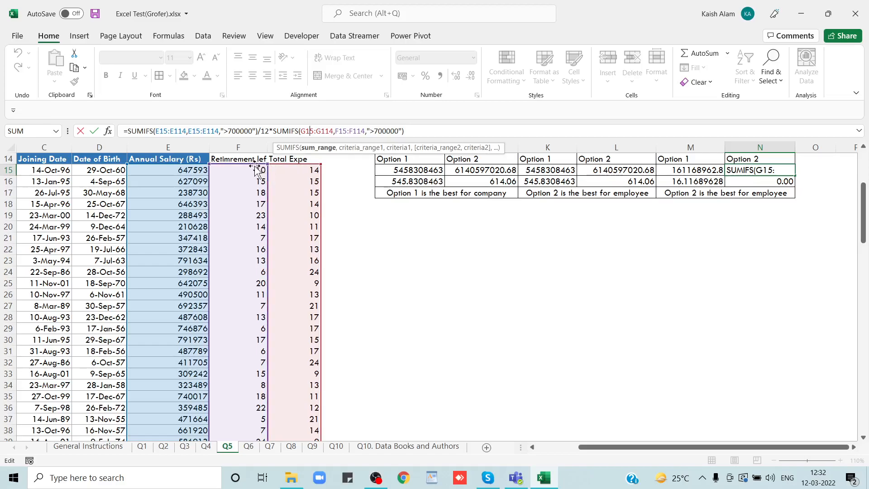
drag(224, 169, 199, 167)
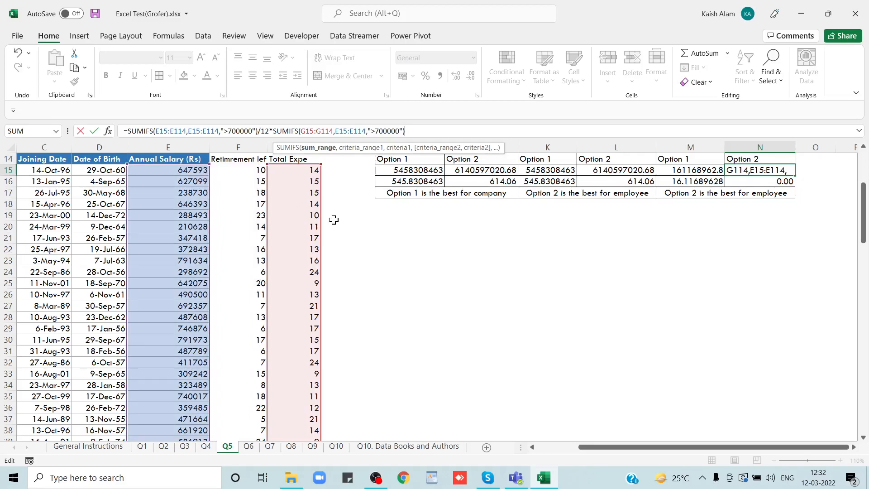
key(Return)
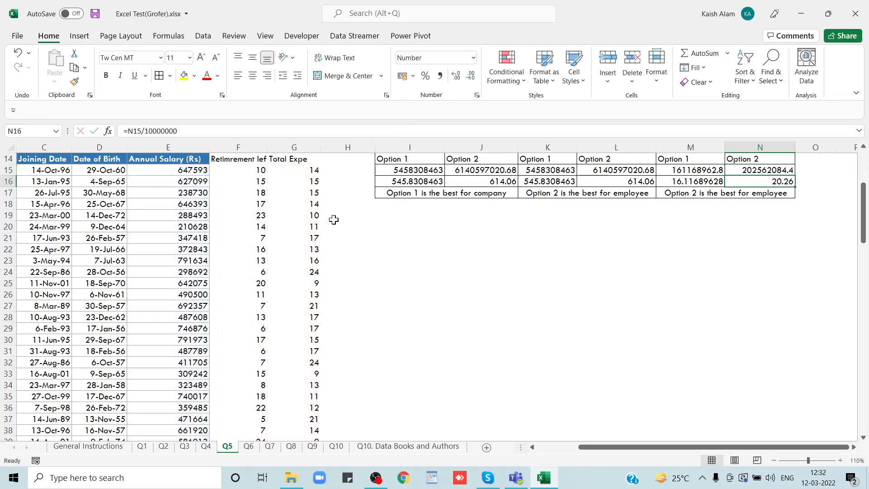
Examine the senior management question in row 9 alongside the Option 1 and Option 2 results for salaries above 700000
key(Up)
key(Down)
key(Up)
key(Up)
key(Up)
key(Up)
key(Up)
key(Up)
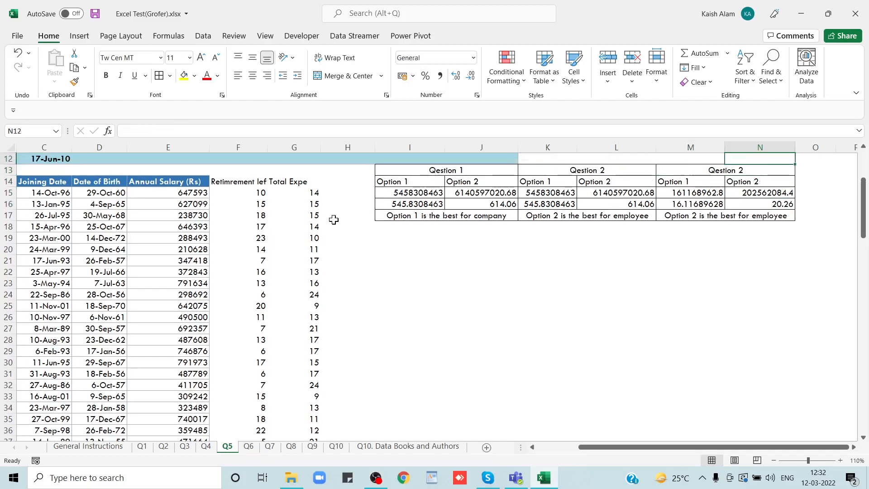
key(Up)
key(Up)
key(Down)
key(Down)
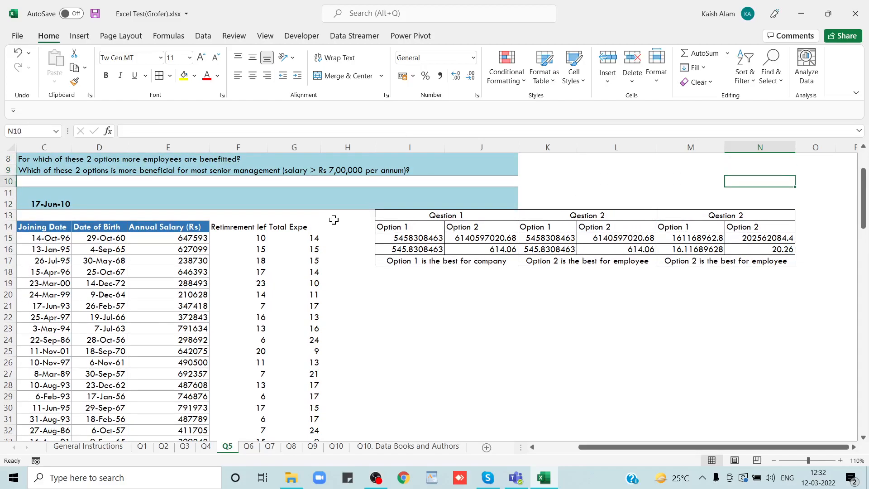
click(228, 173)
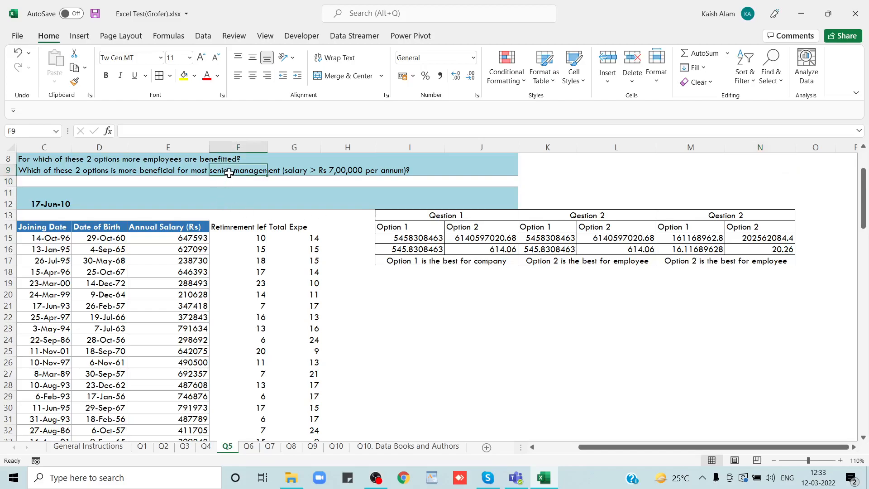
click(776, 250)
Reword the conclusion in merged cell M17 to "Option 2 is the best for senior management"
click(715, 262)
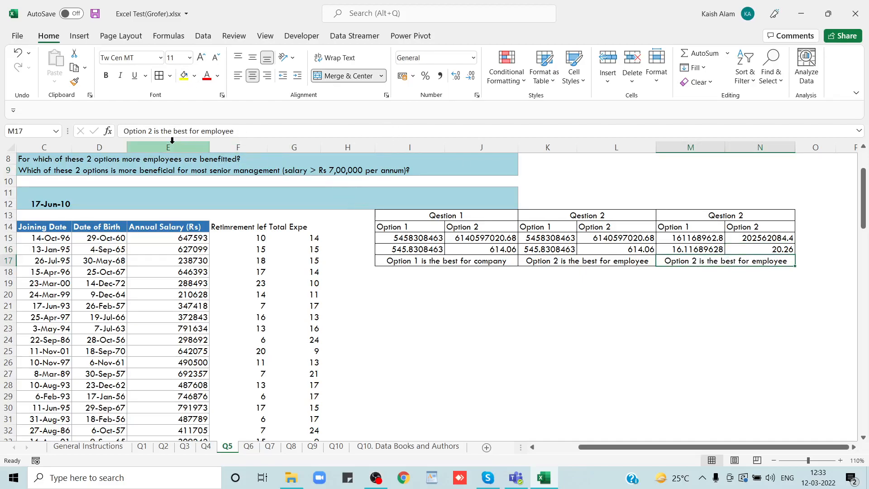
click(222, 131)
double_click(222, 131)
text(s)
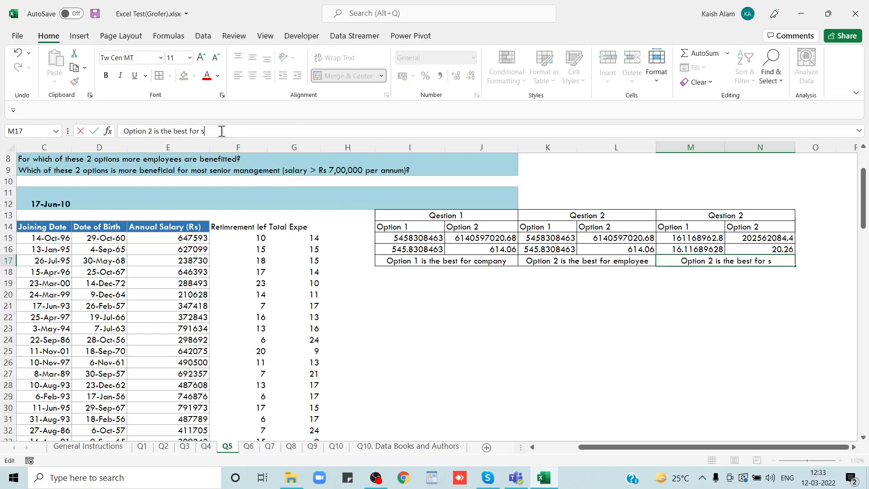
text(enior mang)
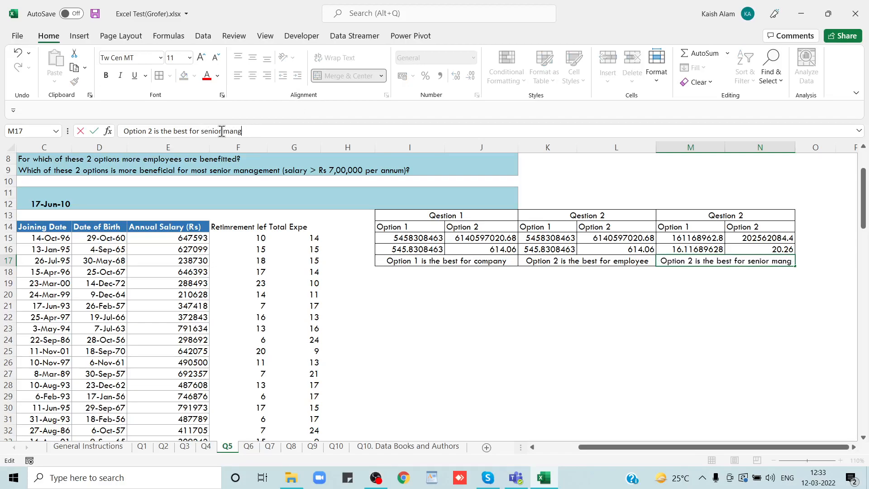
key(BackSpace)
text(agement)
key(Return)
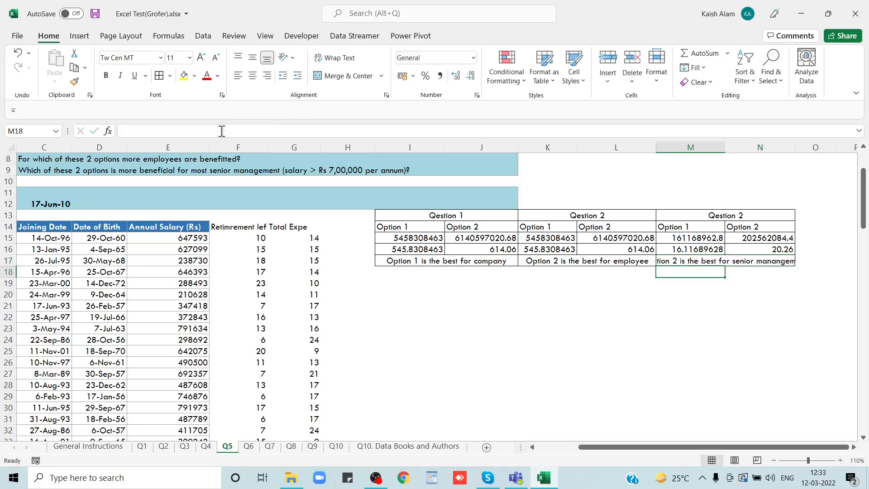
Change the heading in M13 above the senior management results to "Qestion 3"
key(Up)
key(Up)
key(Up)
key(Up)
key(Up)
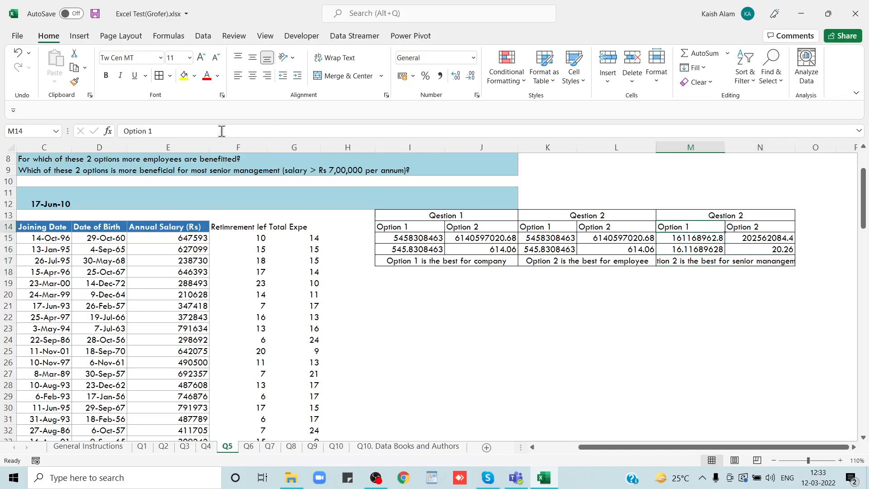
click(177, 133)
key(BackSpace)
text(3)
key(Return)
Switch to the Q6 sheet and save the workbook
key(Up)
key(Up)
key(Home)
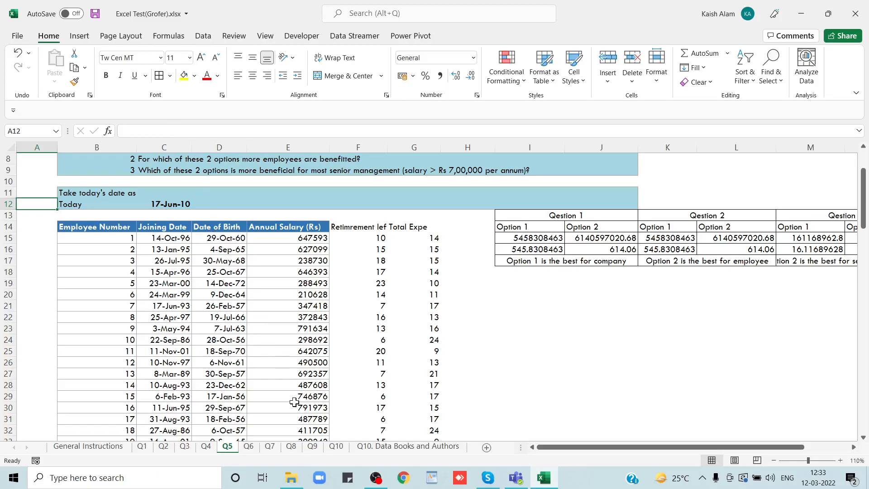
click(249, 446)
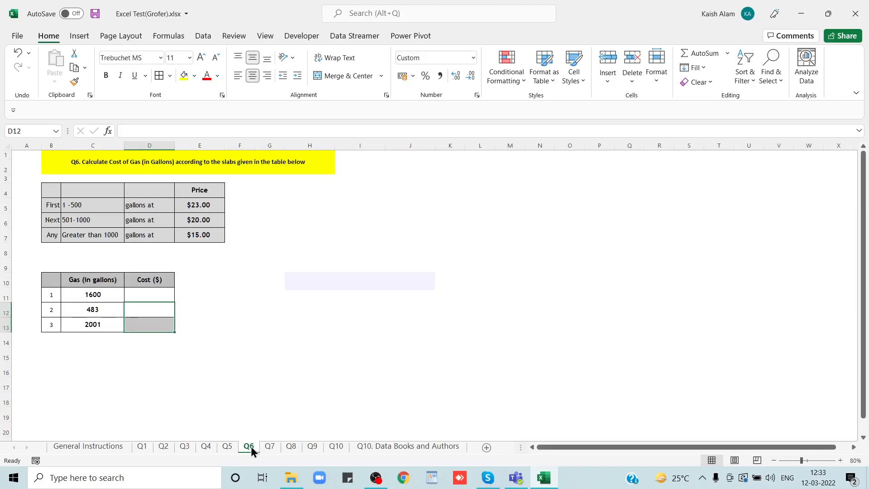
click(197, 210)
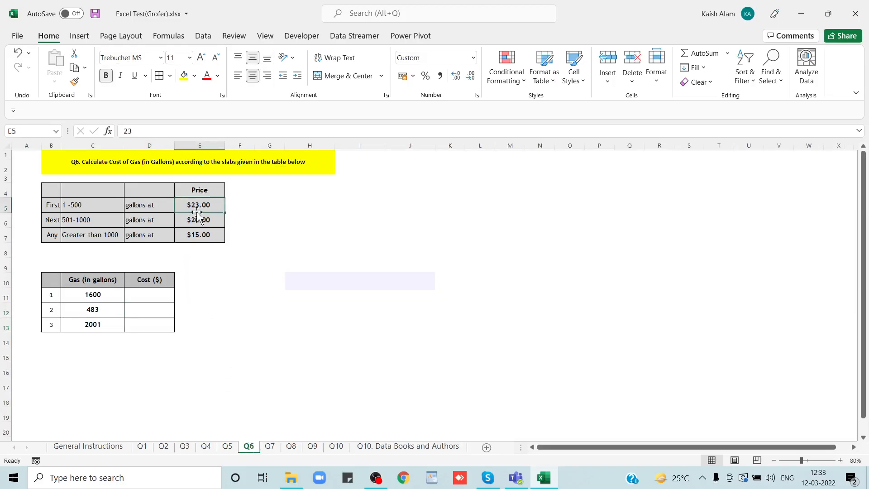
key(ctrl+s)
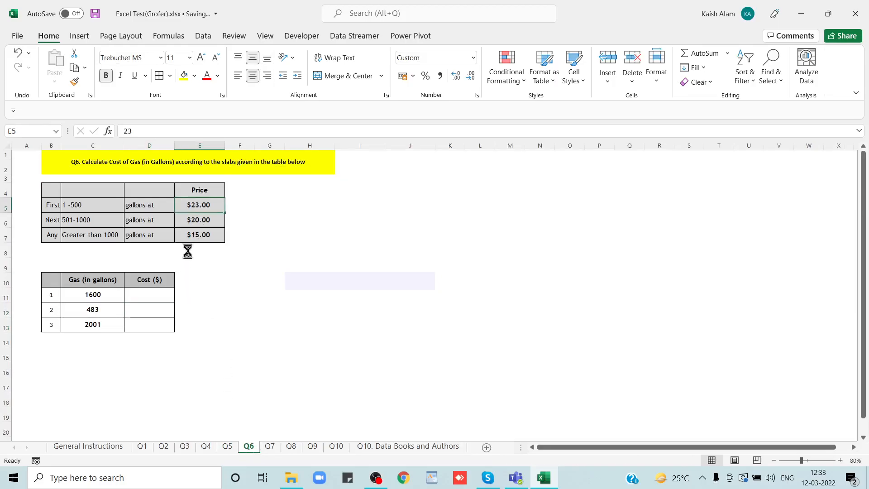
Examine the first gas quantity in C11 and the price slabs for 501-1000 and greater than 1000 gallons
click(143, 294)
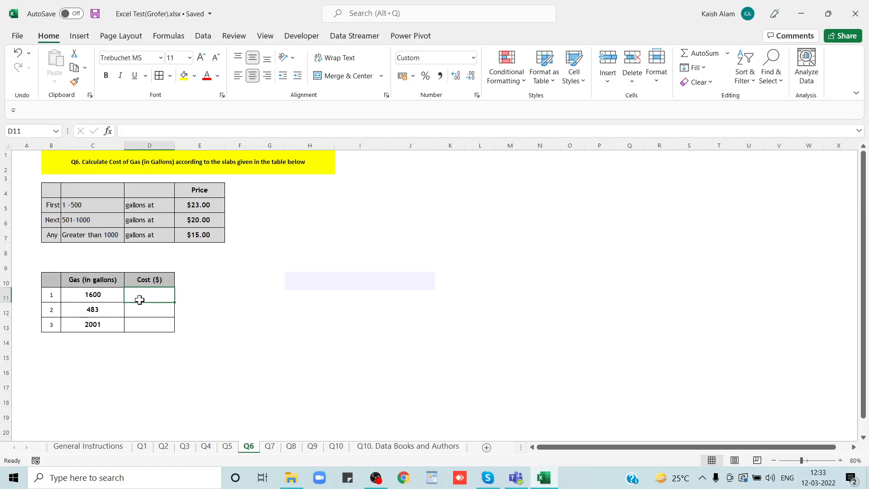
click(90, 295)
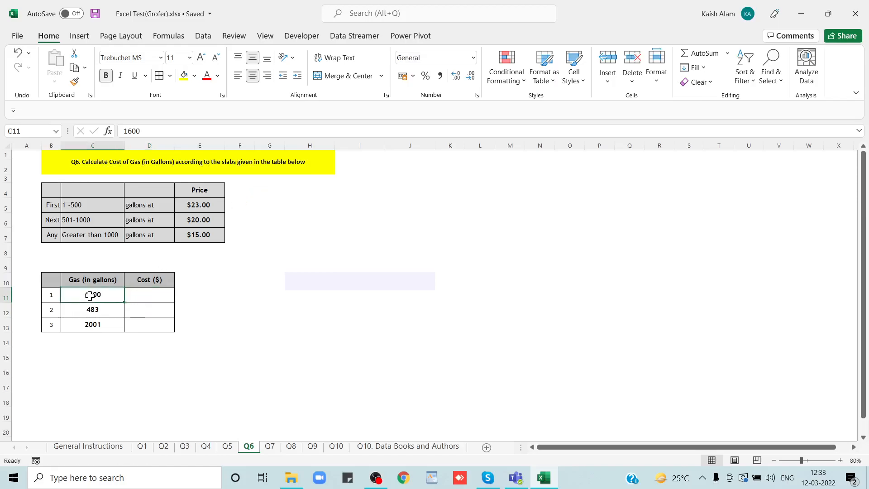
click(140, 294)
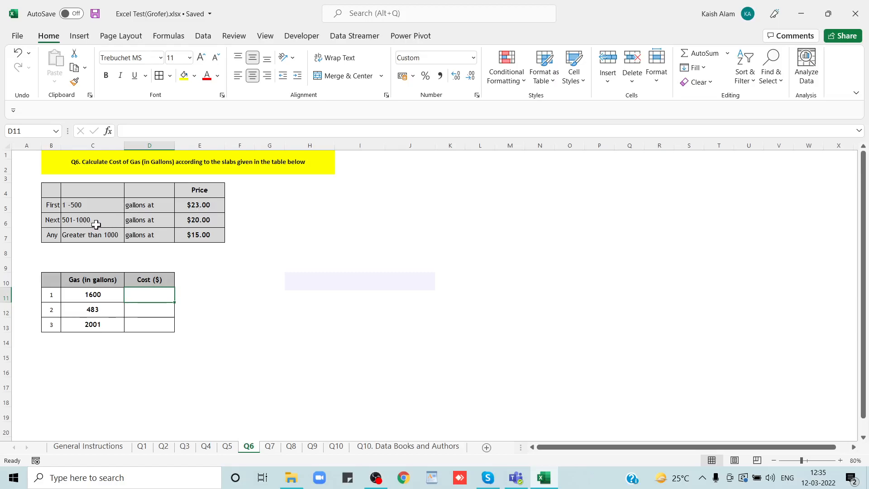
click(205, 221)
click(100, 234)
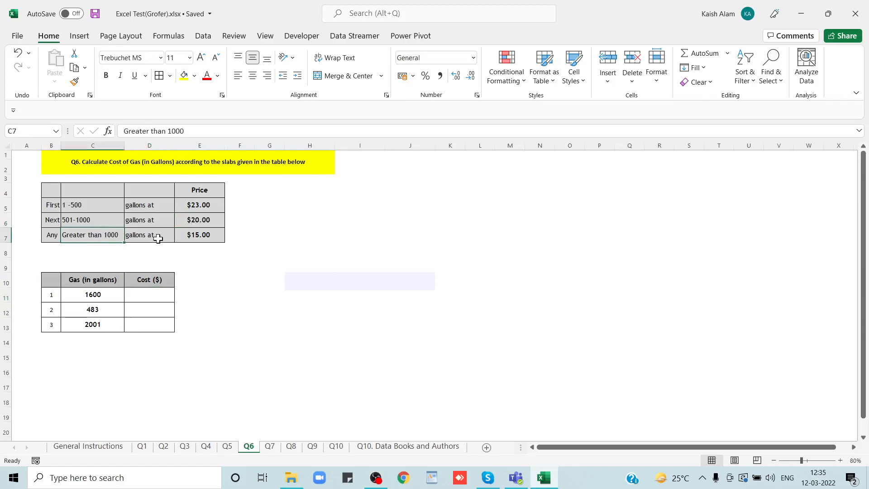
click(204, 234)
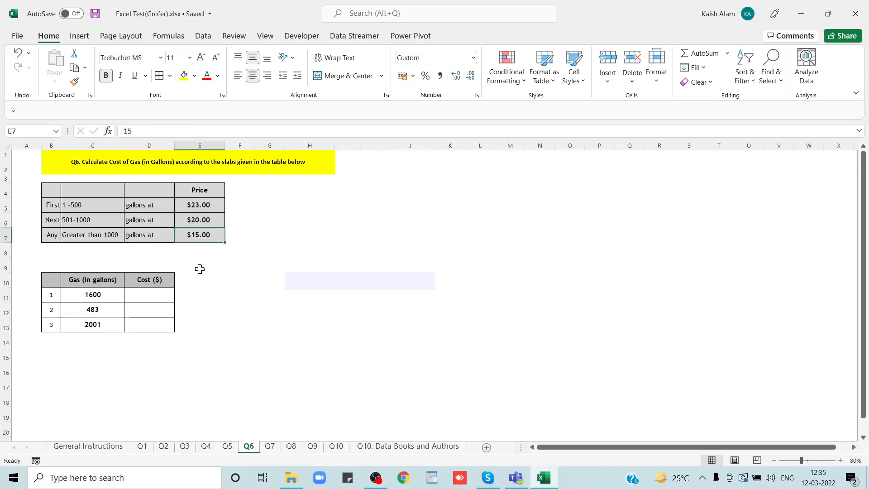
Start an IF formula in D11 that returns C11*15 when the gas quantity in C11 is greater than 1000
click(143, 293)
text(=)
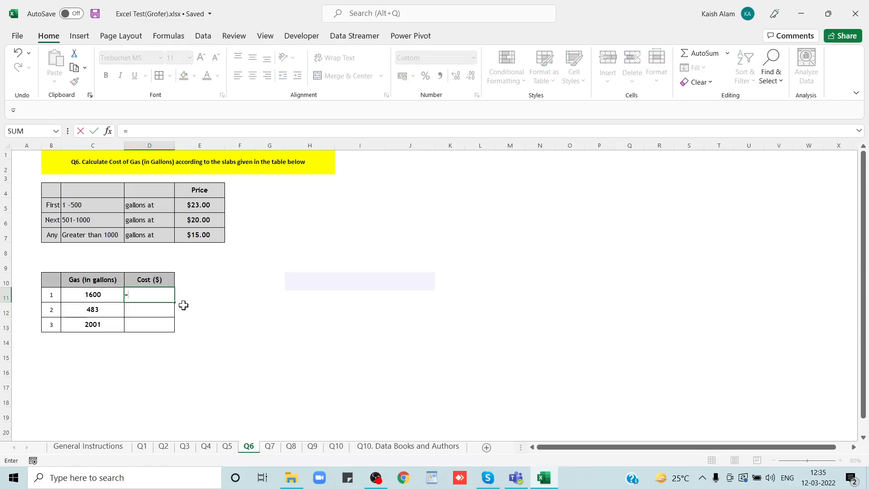
text(IF()
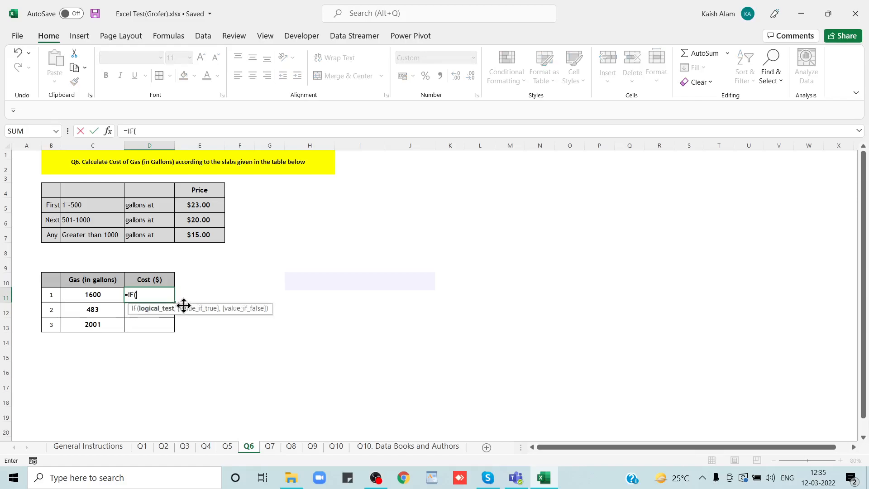
click(89, 295)
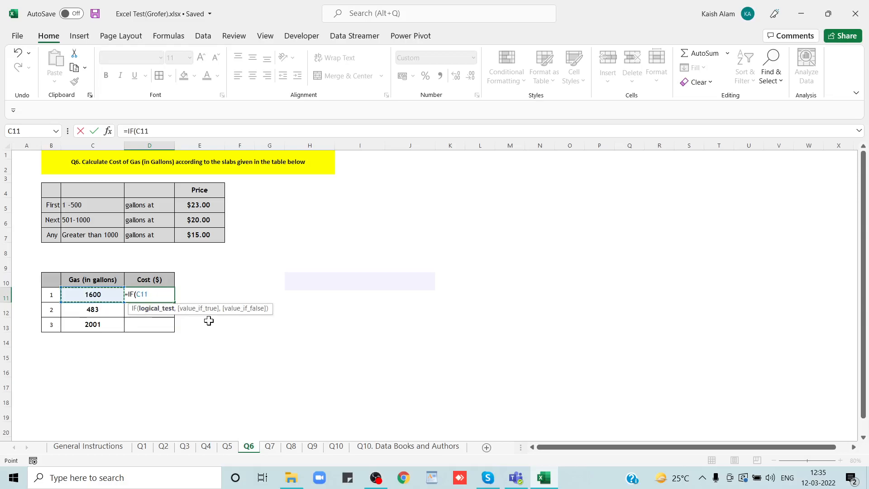
text(>)
text(1000,)
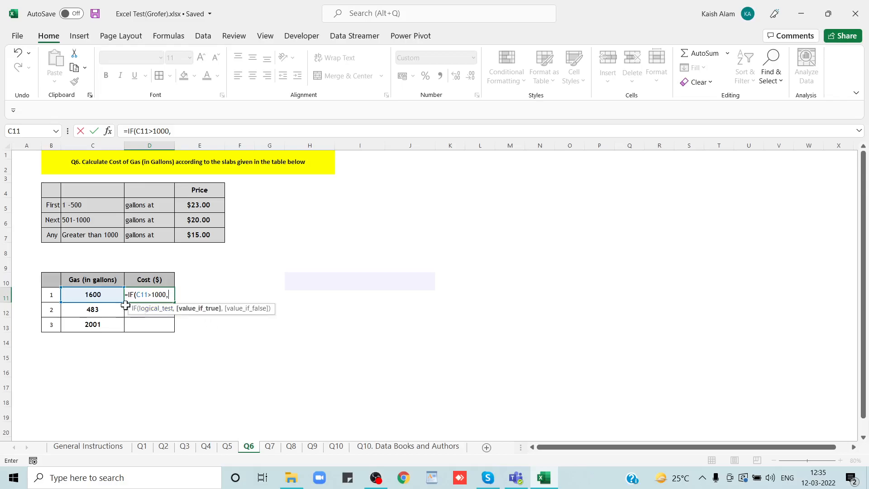
click(98, 294)
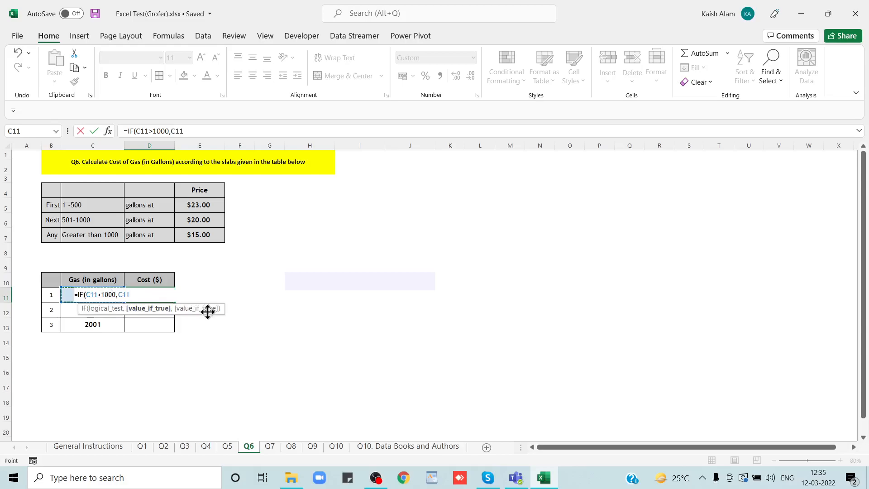
text(*15)
Nest a second IF in the D11 formula that returns C11*20 when C11 is greater than 500
text(,IF()
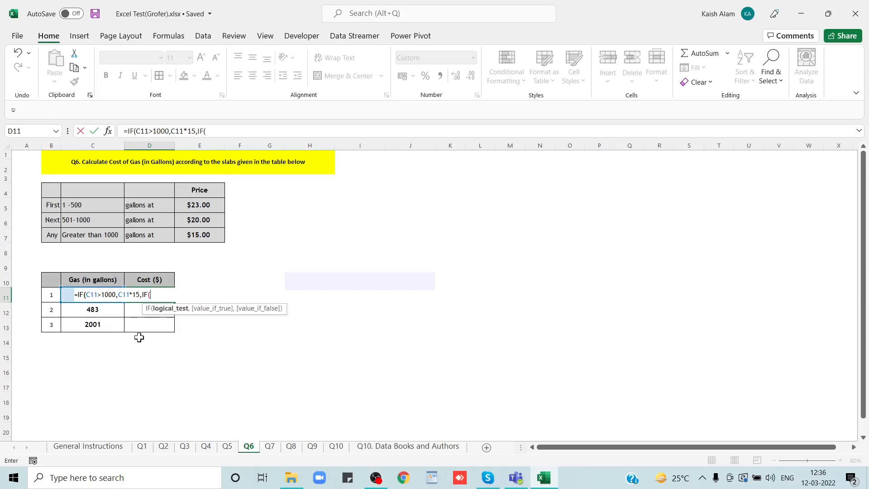
click(103, 309)
key(Up)
text(>)
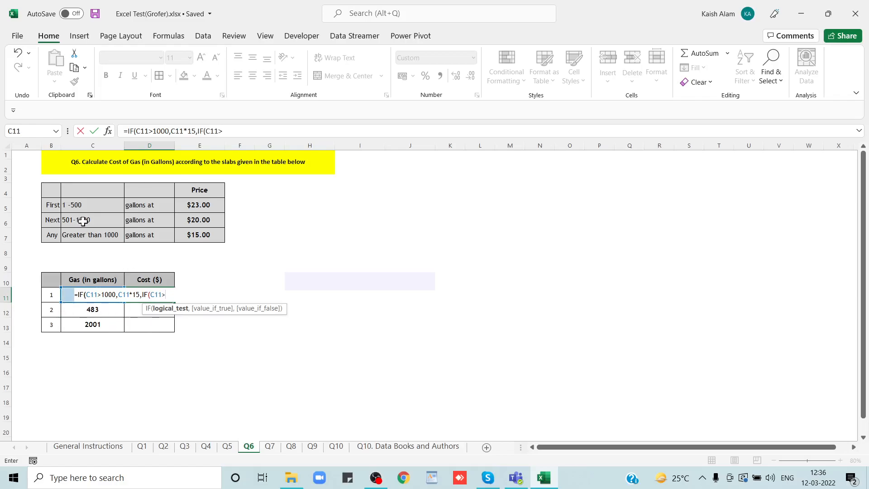
text(500,)
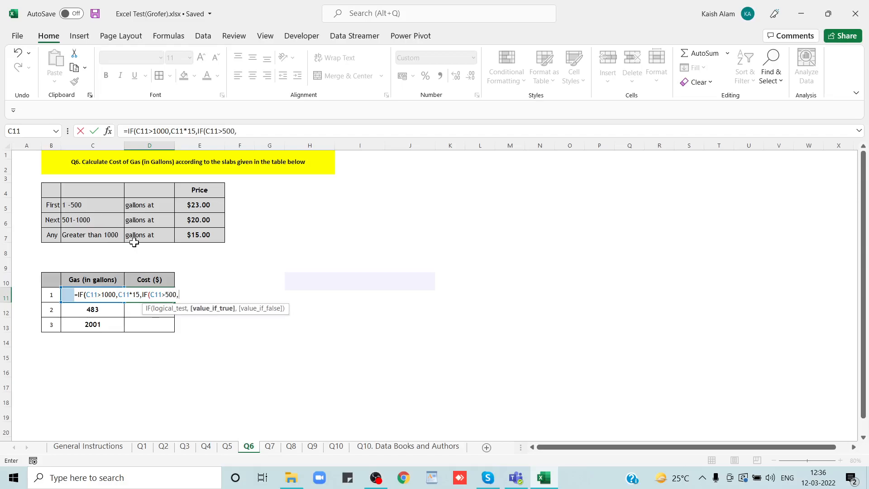
click(92, 312)
key(Up)
text(*20)
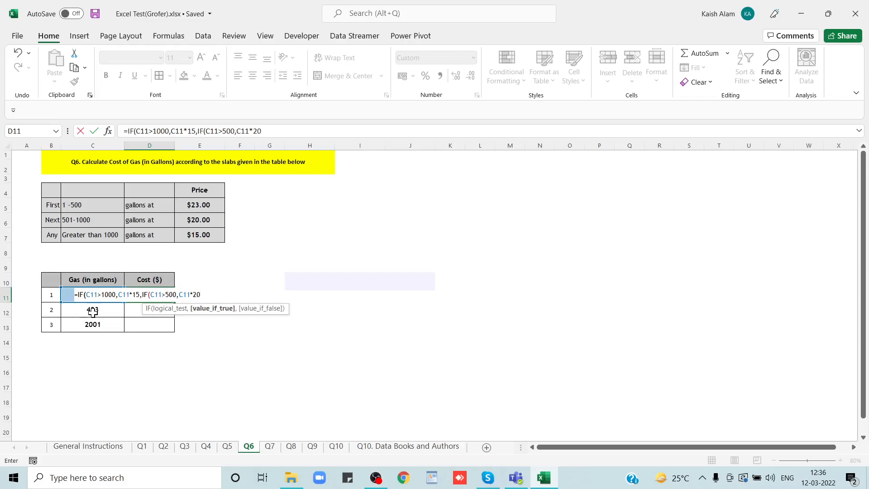
Complete the nested IF formula in D11 with C11*25 as the value for all remaining gas quantities
text(,)
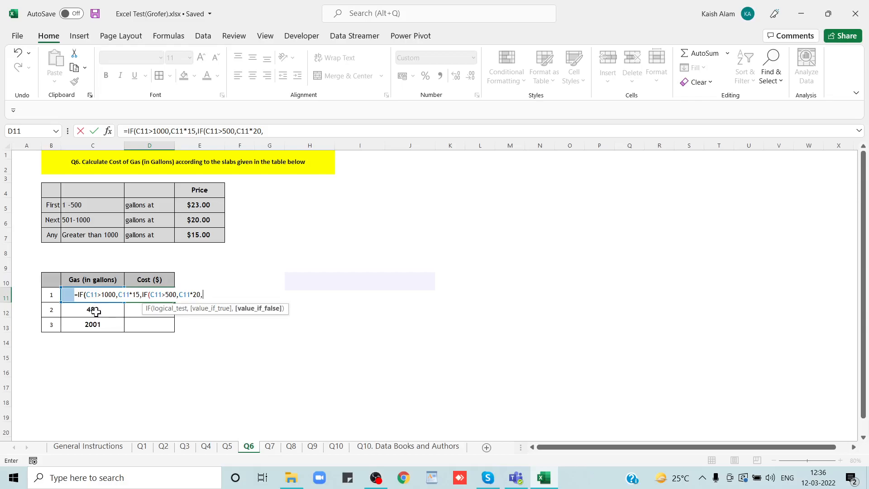
click(81, 308)
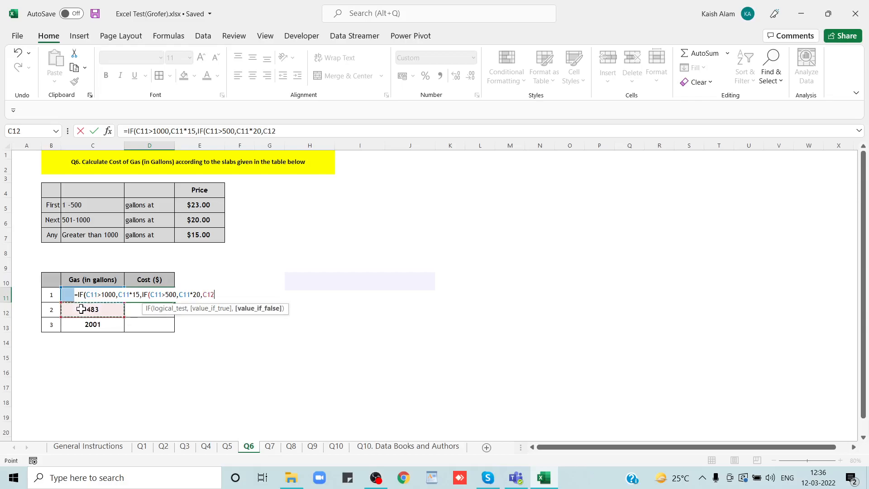
key(Up)
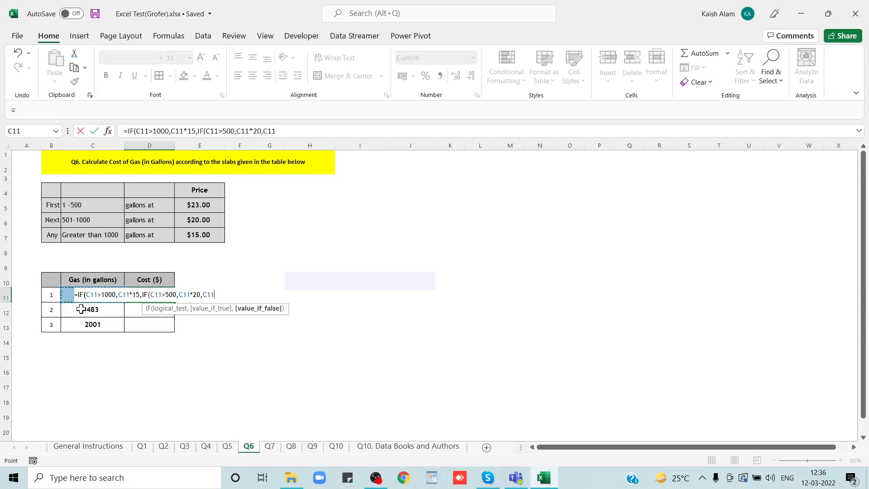
text(*25)))
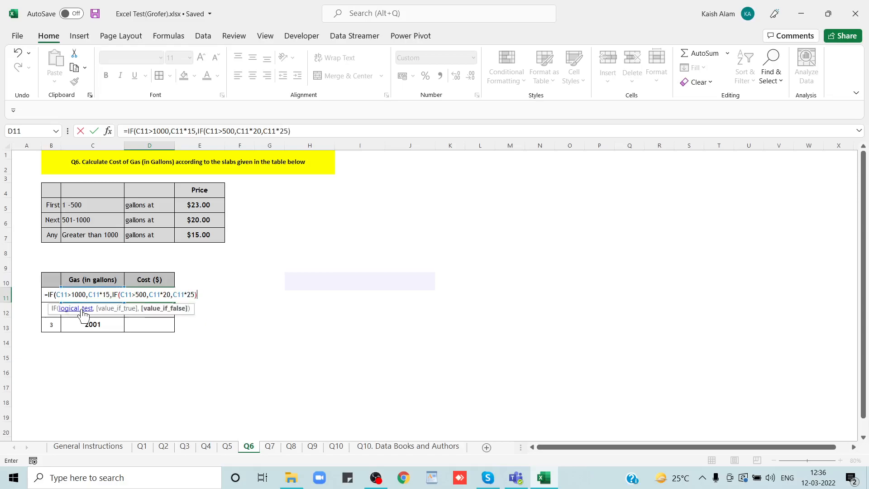
key(Return)
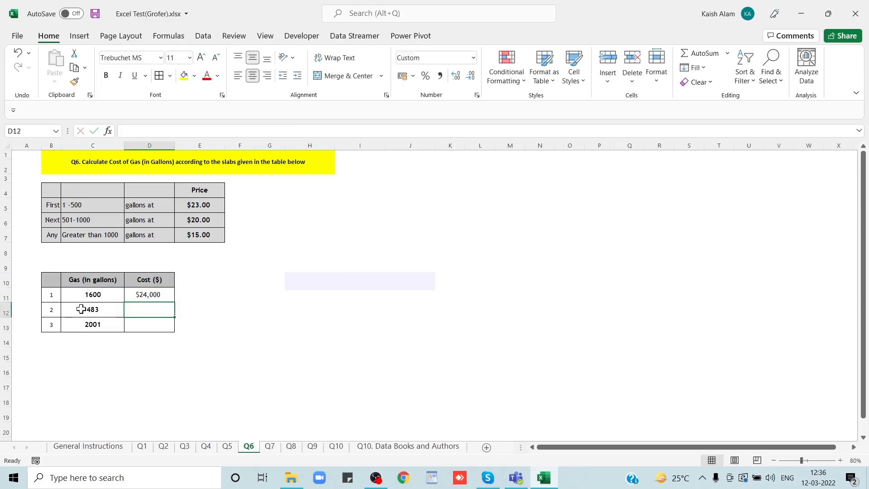
Fill the cost formula from D11 down through D13
key(Up)
key(shift+Down)
key(shift+Down)
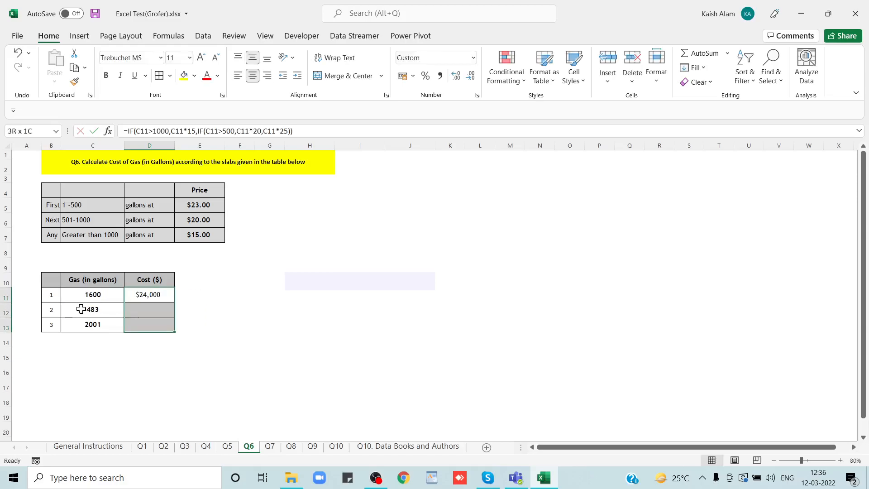
key(ctrl+d)
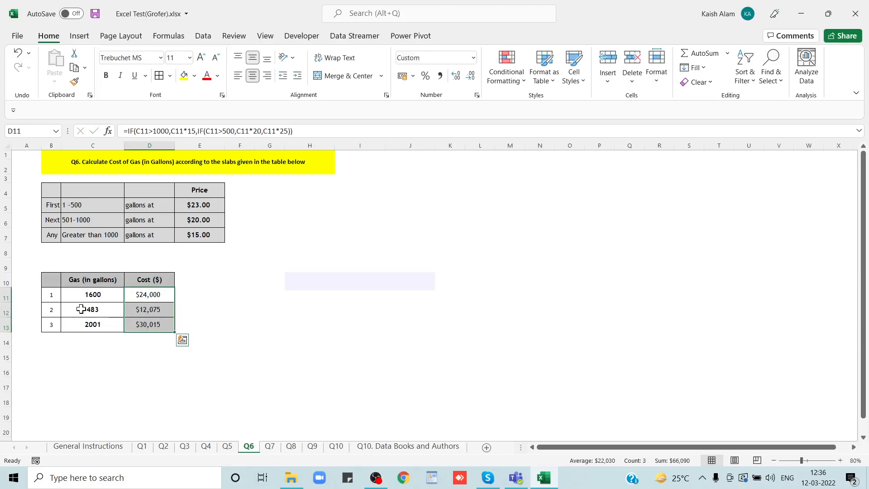
Review the cost formulas in D11:D13 against the gas quantities in column C and the price slab table
key(Up)
key(Up)
key(Up)
key(Up)
key(Up)
key(Up)
key(Up)
key(Down)
key(Down)
key(Down)
key(Down)
key(Down)
key(Down)
key(Down)
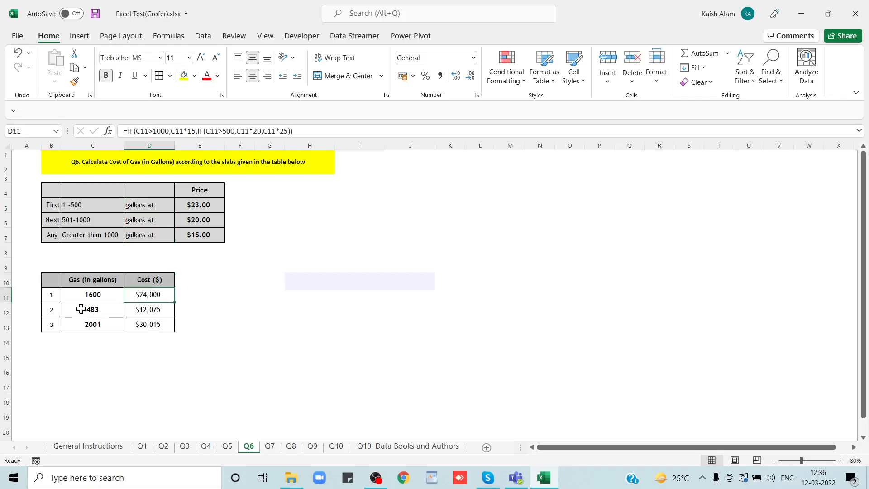
key(Left)
key(Down)
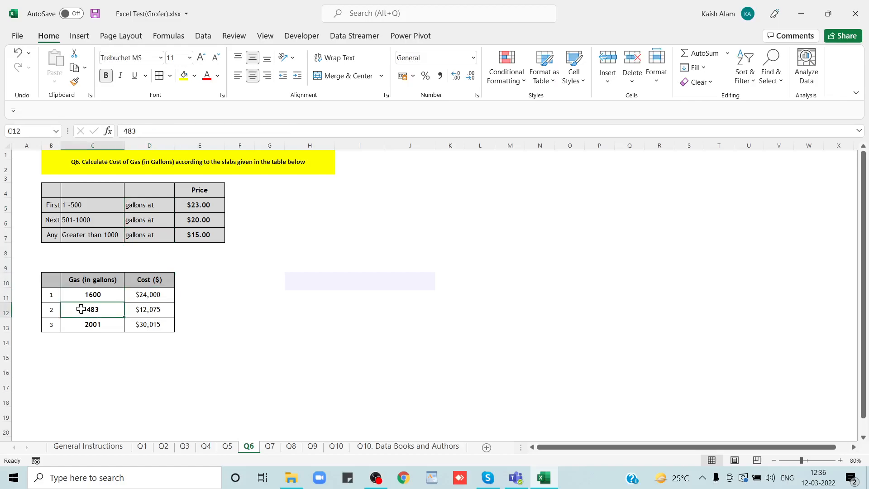
key(Right)
key(Down)
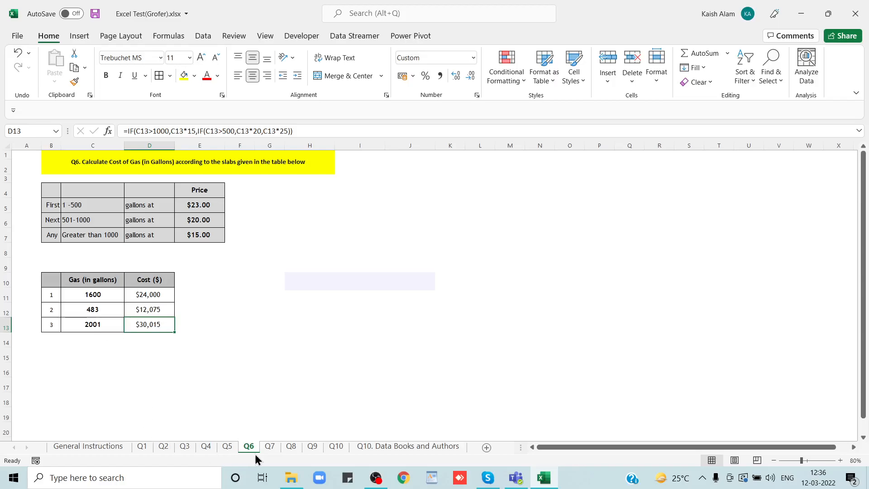
Switch to the Q7 sheet and read the Part1 instruction about the sum of the 2010 usage
click(270, 447)
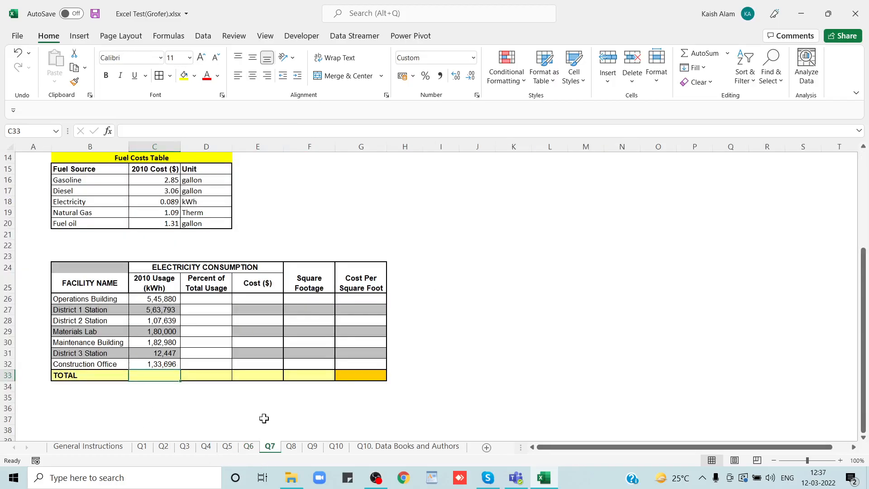
click(225, 283)
click(197, 180)
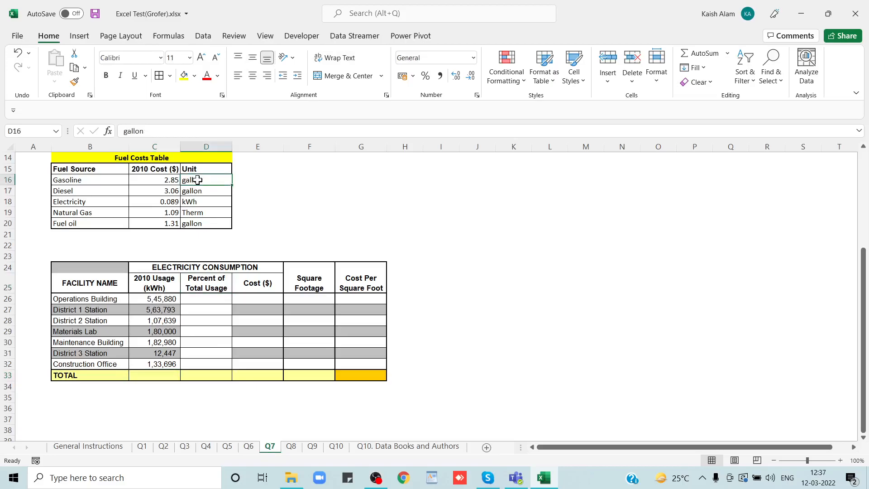
scroll(197, 180, up, 5)
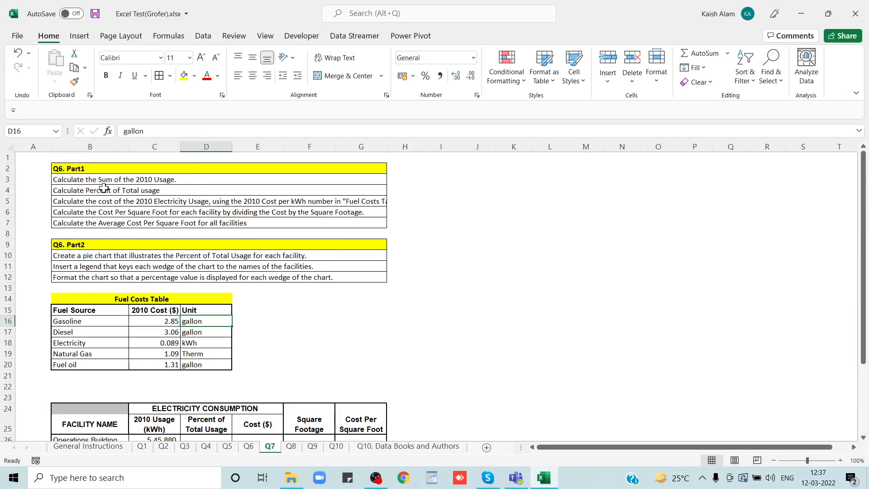
click(159, 181)
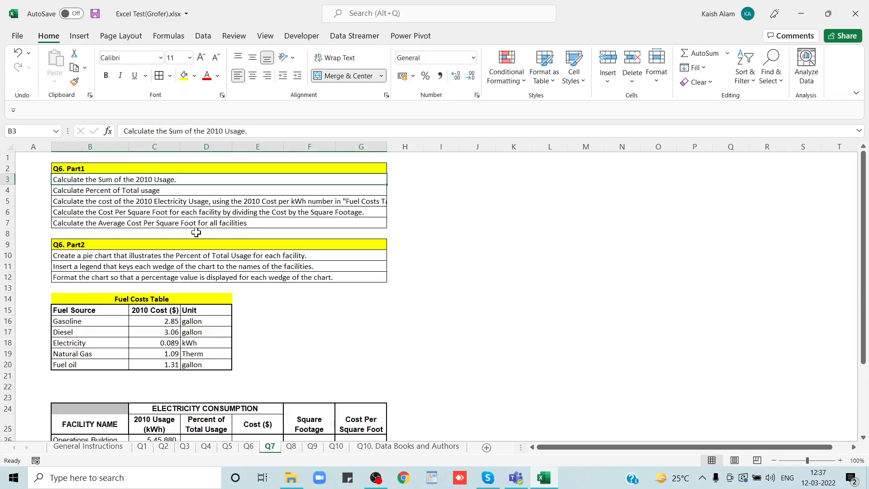
Total the 2010 electricity usage in C33 with a SUM of C26:C32
scroll(196, 232, down, 4)
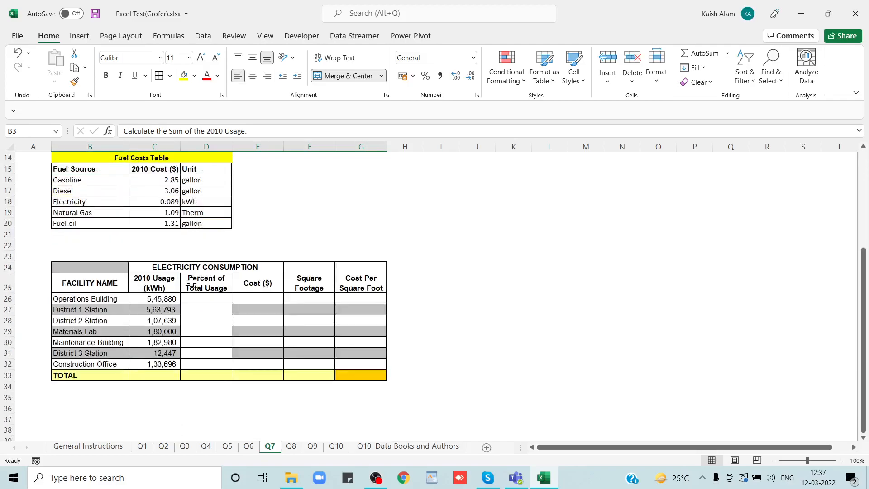
click(156, 377)
double_click(157, 377)
text(m)
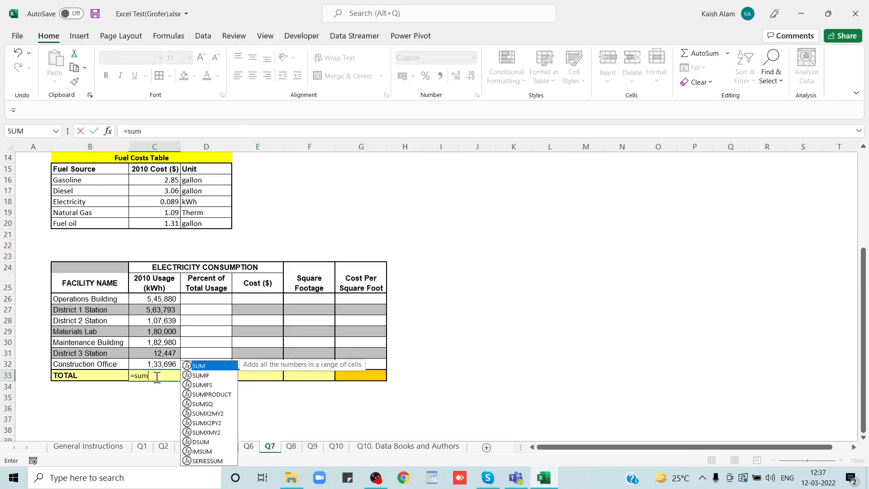
key(Tab)
key(Up)
key(shift+Up)
key(shift+Up)
key(shift+Up)
key(shift+Up)
key(shift+Up)
key(shift+Up)
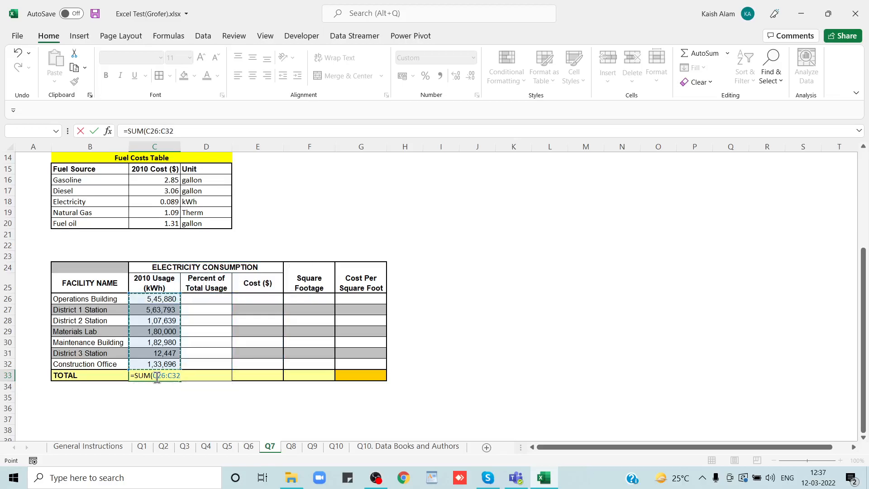
key(Return)
Calculate the Operations Building's percent of total usage in D26 with the formula =C26/$C$33
scroll(157, 377, up, 5)
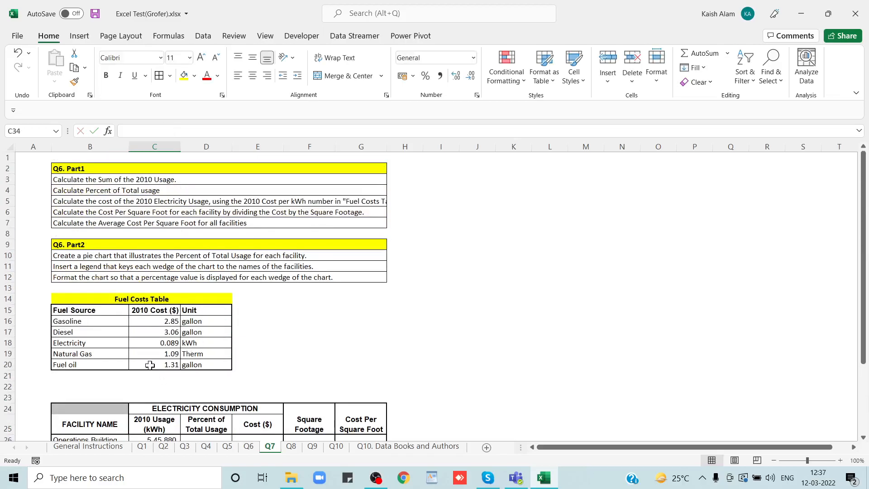
click(129, 191)
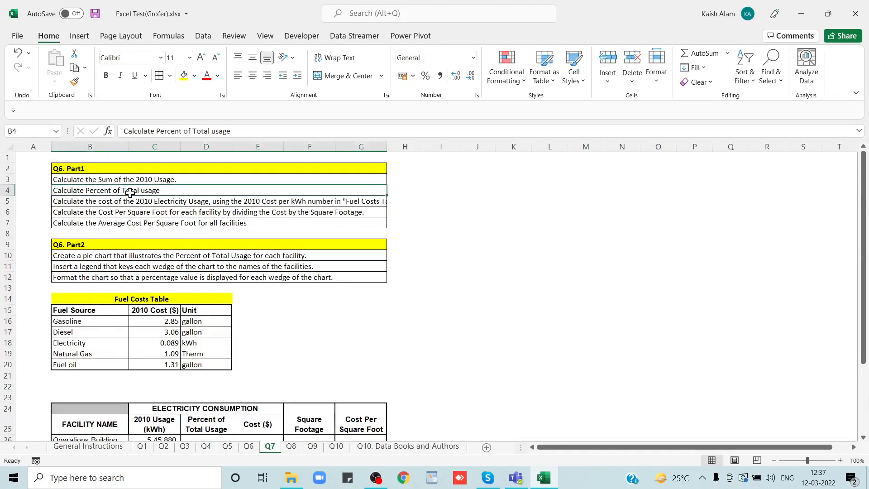
scroll(190, 271, down, 1)
scroll(190, 271, down, 4)
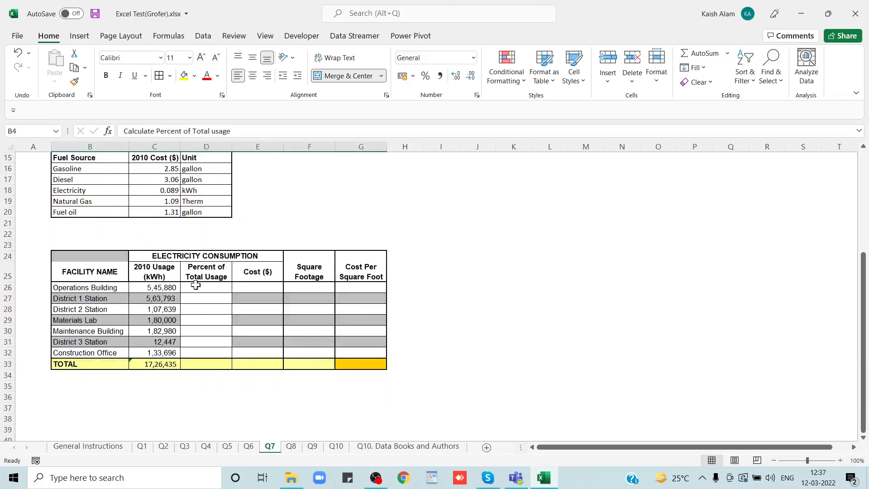
click(205, 288)
text(=)
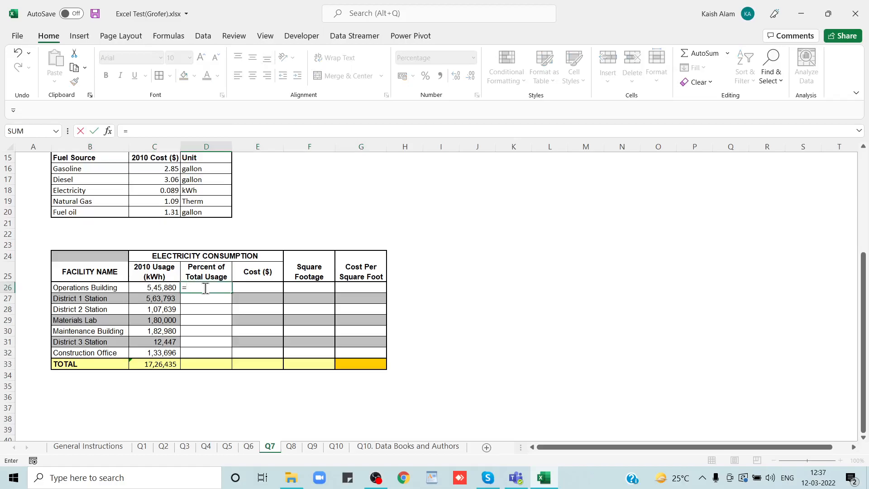
key(Left)
text(/)
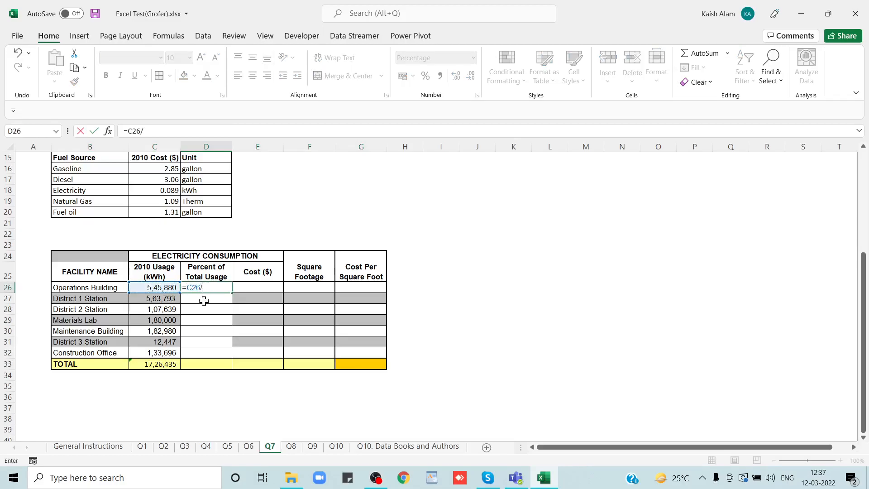
click(162, 365)
key(F4)
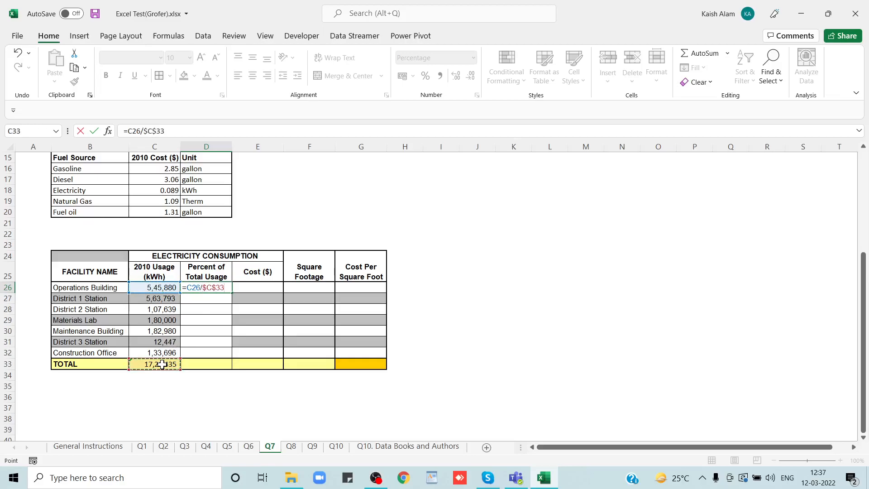
key(ctrl+Return)
Fill the percent of total usage formula from D26 down through D32
key(shift+Down)
key(shift+Down)
key(shift+Down)
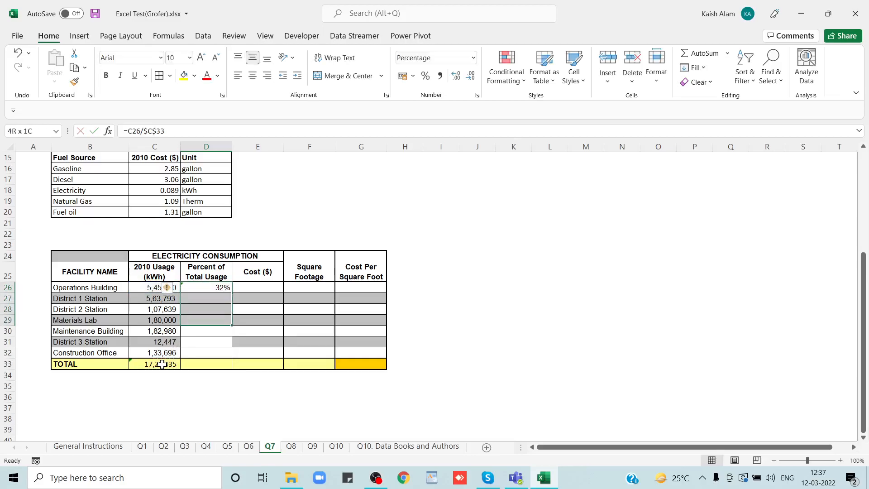
key(shift+Down)
key(shift+Down)
key(shift+Down)
key(ctrl+d)
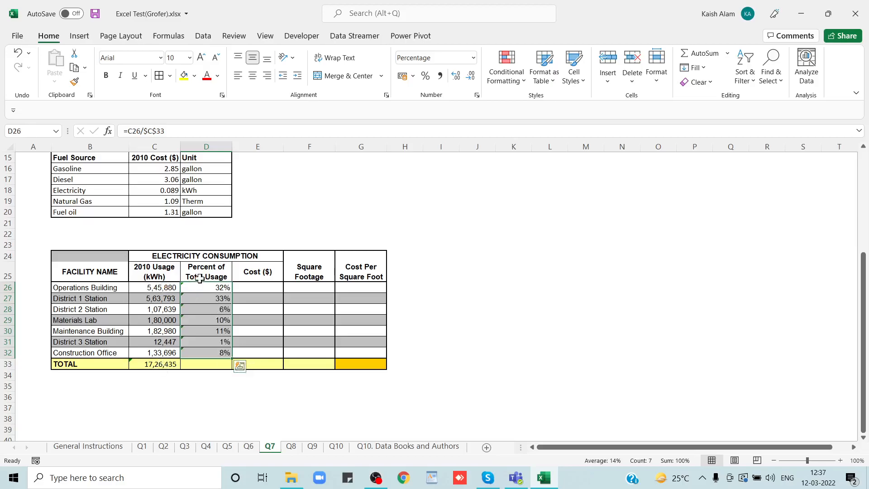
Examine the electricity cost instruction in B5 and find the electricity cost per kWh in the Fuel Costs Table
click(259, 288)
scroll(259, 288, up, 5)
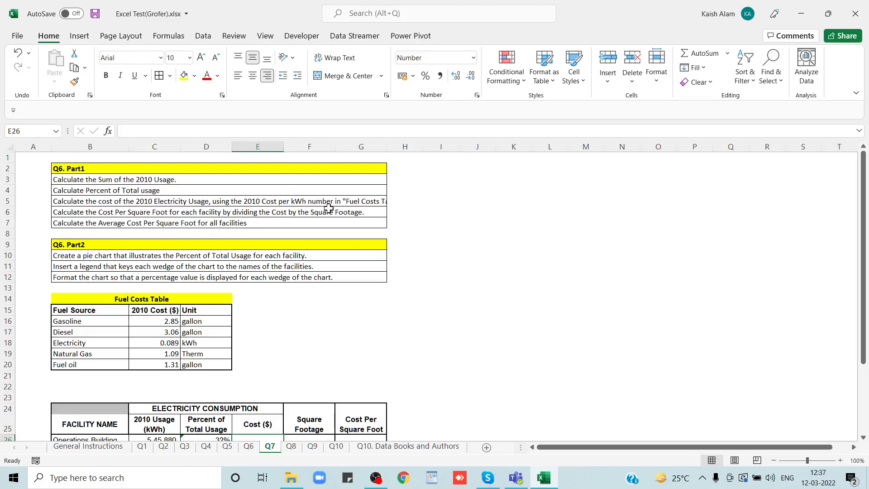
click(363, 201)
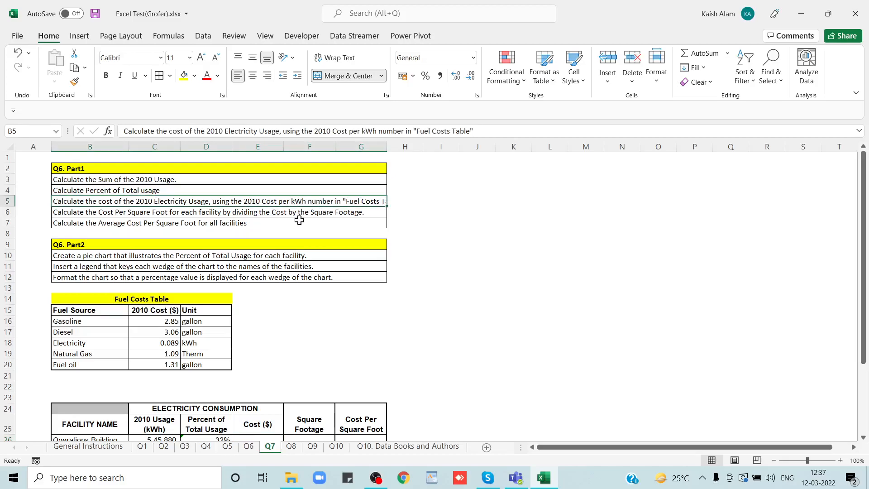
scroll(300, 220, down, 1)
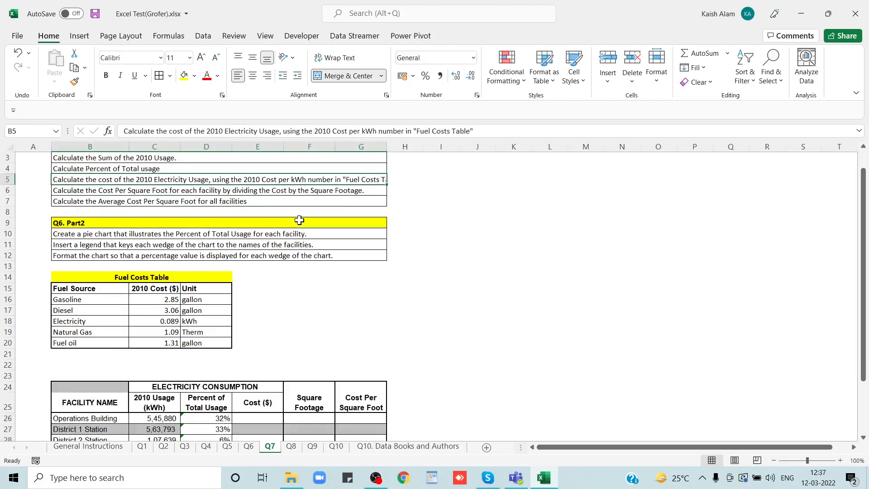
click(165, 298)
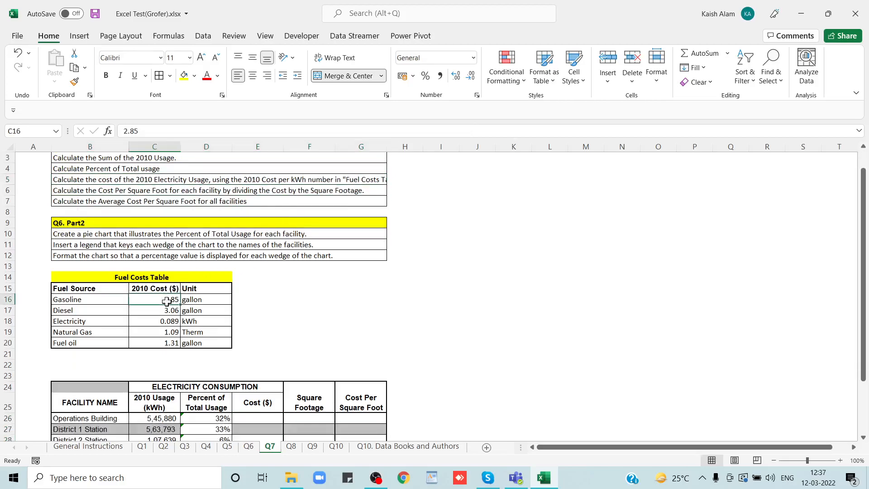
click(205, 299)
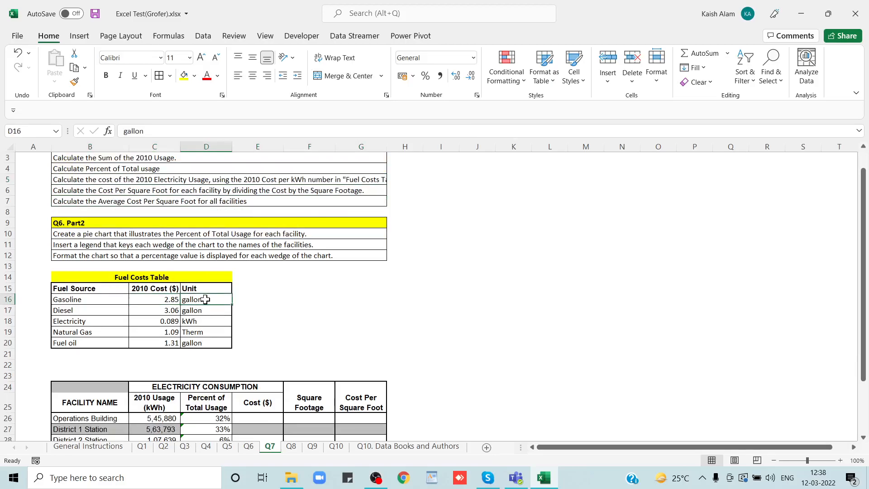
click(152, 298)
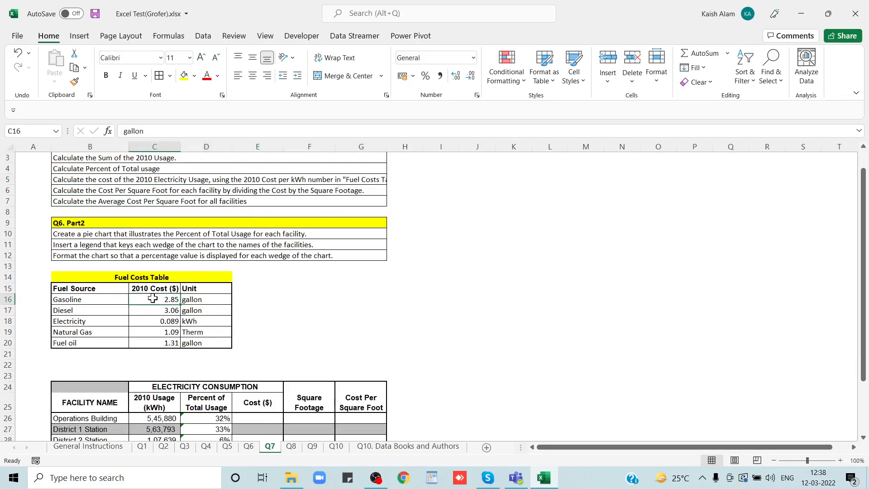
scroll(153, 298, down, 1)
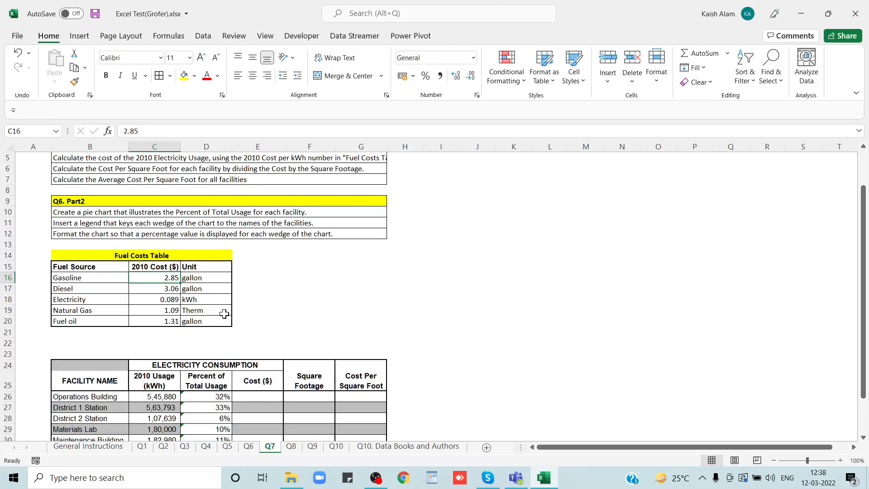
scroll(205, 340, down, 2)
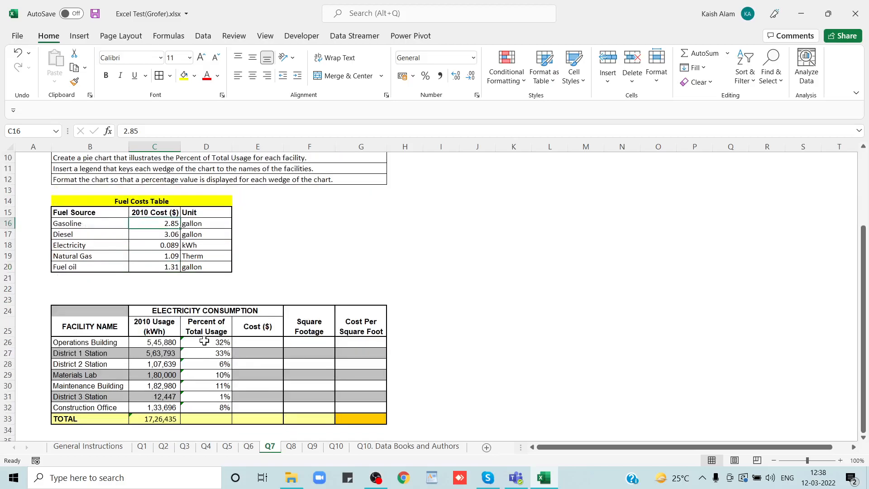
click(192, 310)
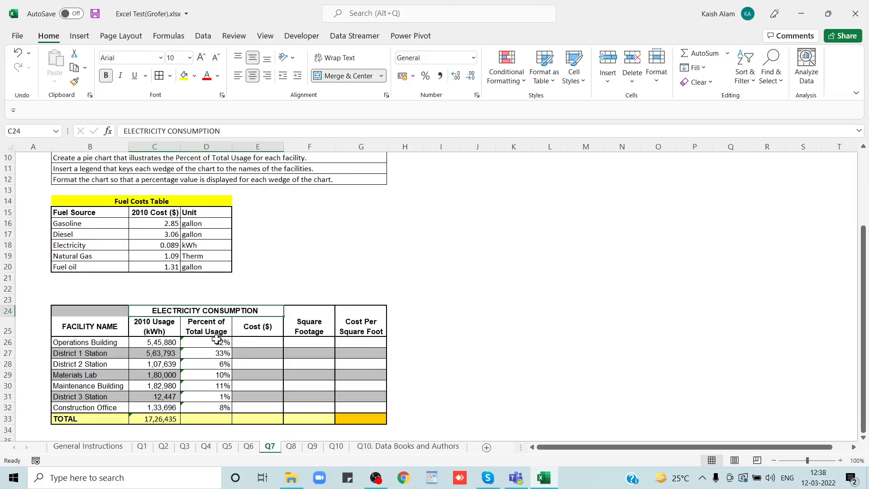
click(106, 246)
click(175, 245)
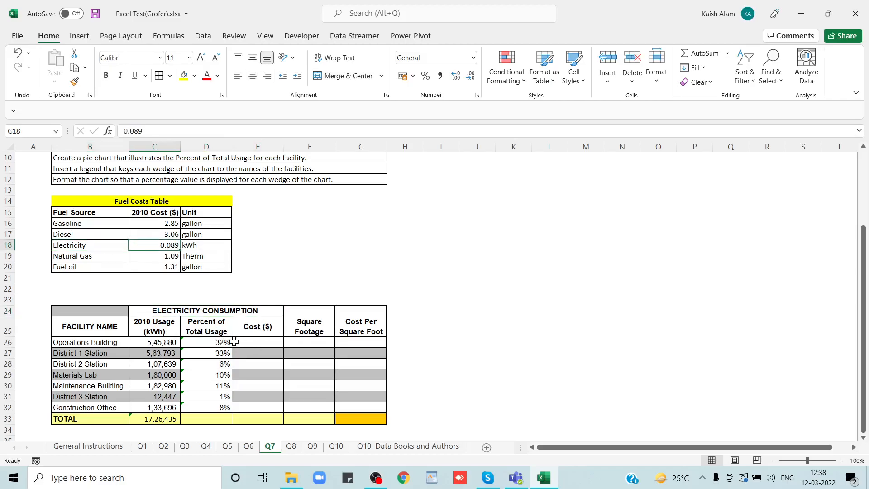
Enter the formula =D26*C18 in E26 for the Operations Building's electricity cost
click(168, 345)
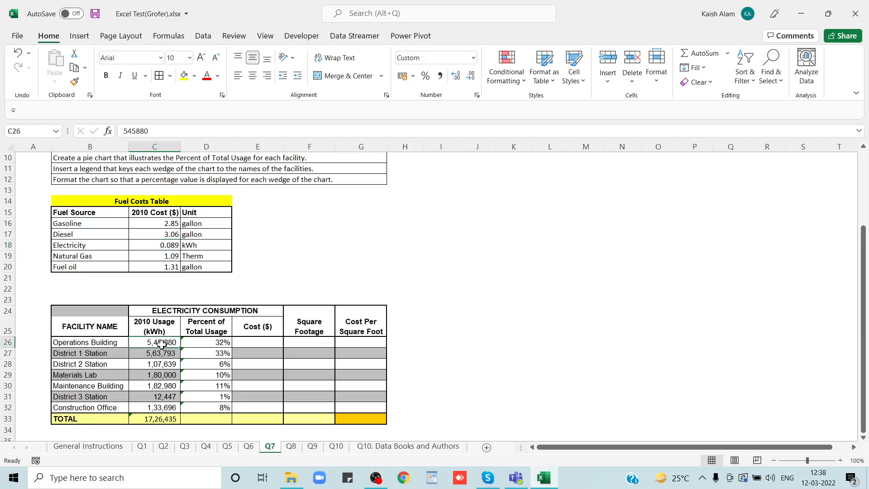
click(256, 342)
text(=)
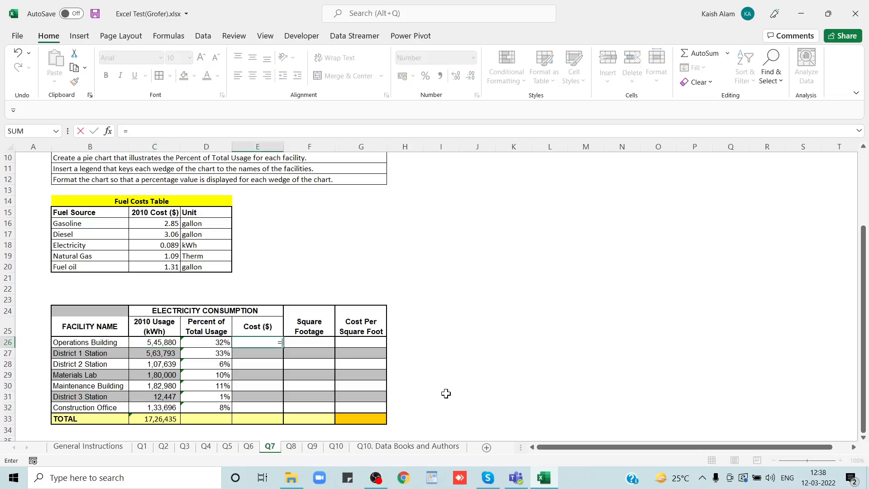
key(Left)
text(*)
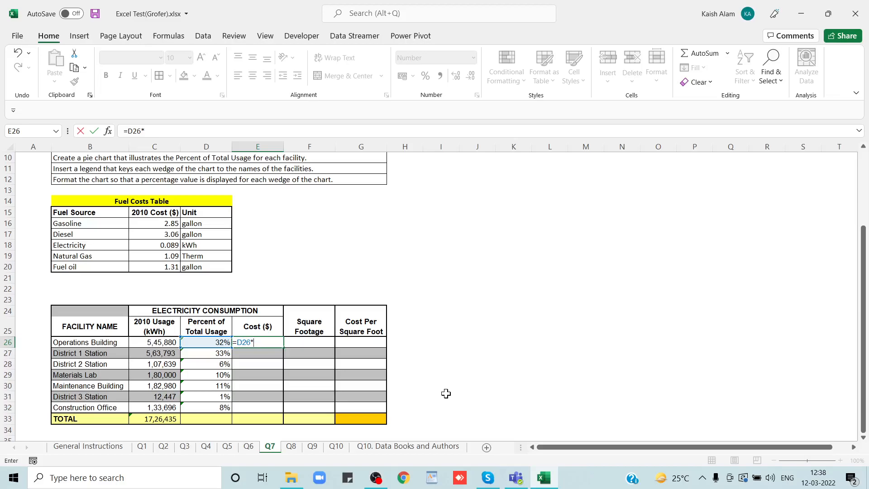
click(169, 244)
key(Return)
key(Up)
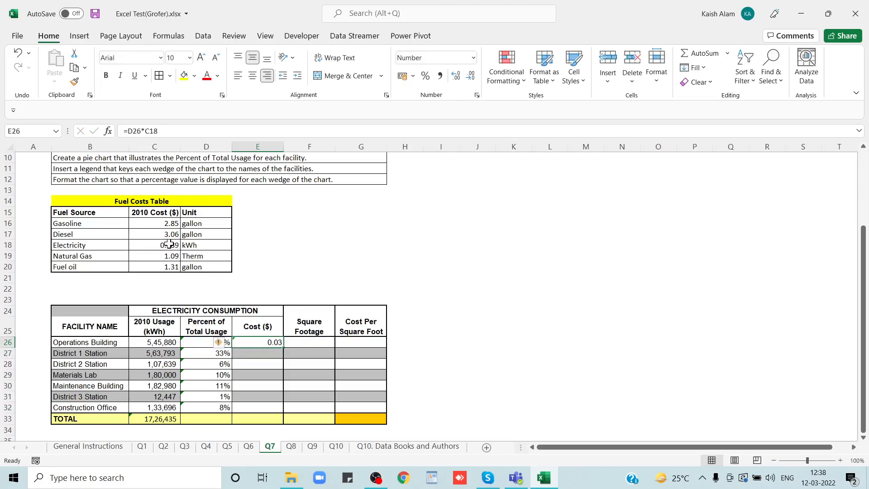
Correct the E26 cost formula to multiply the 2010 usage by the electricity price, as =C26*C18
click(145, 131)
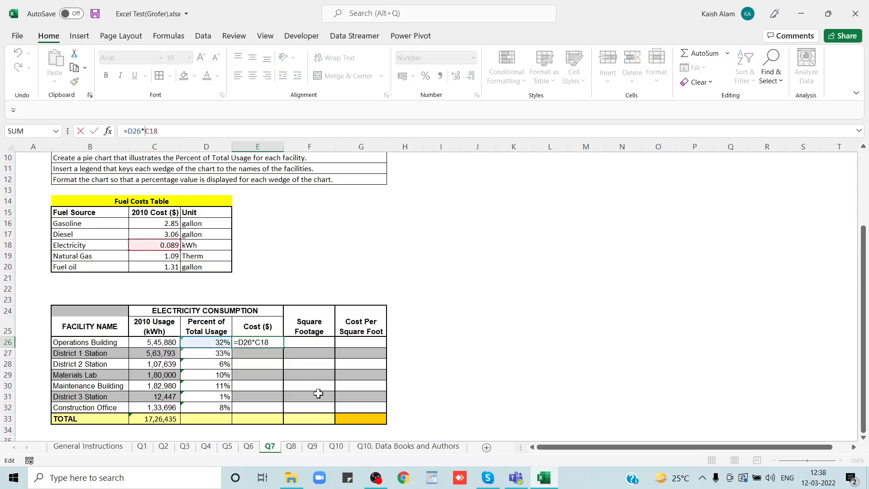
drag(213, 340, 176, 341)
key(Return)
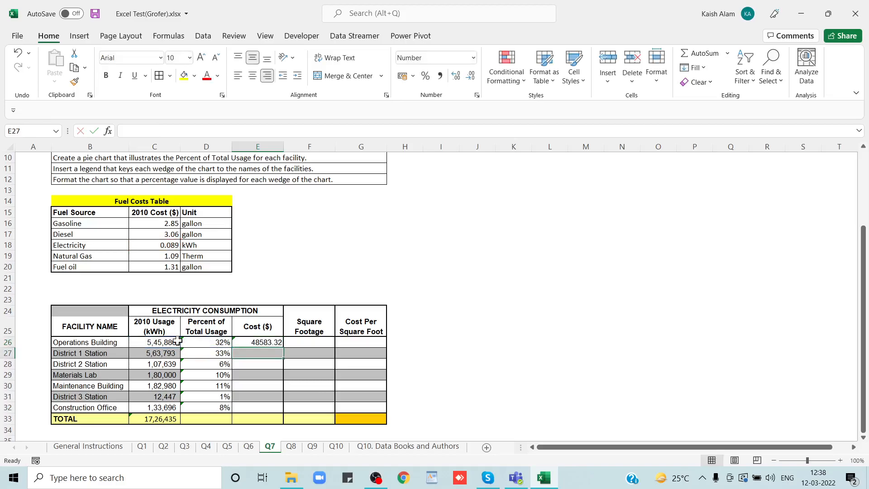
Fill the cost formula =C26*C18 from E26 down through E32
key(Up)
key(shift+Down)
key(shift+Down)
key(shift+Down)
key(shift+Down)
key(shift+Down)
key(shift+Down)
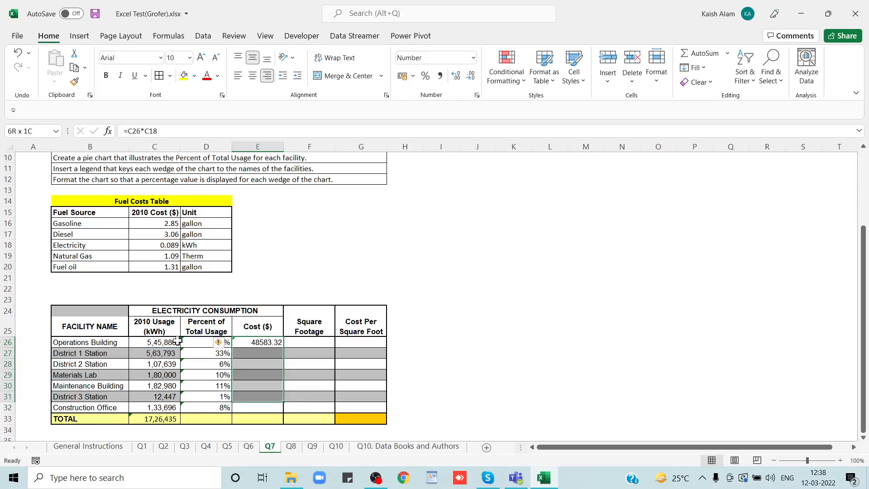
key(ctrl+d)
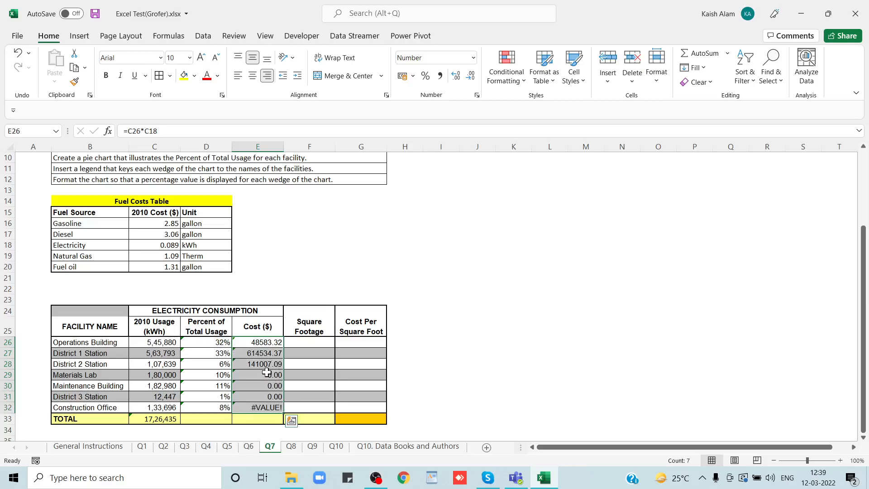
Lock the electricity price reference in E26 as =C26*$C$18 and refill the formula down through E32
click(267, 343)
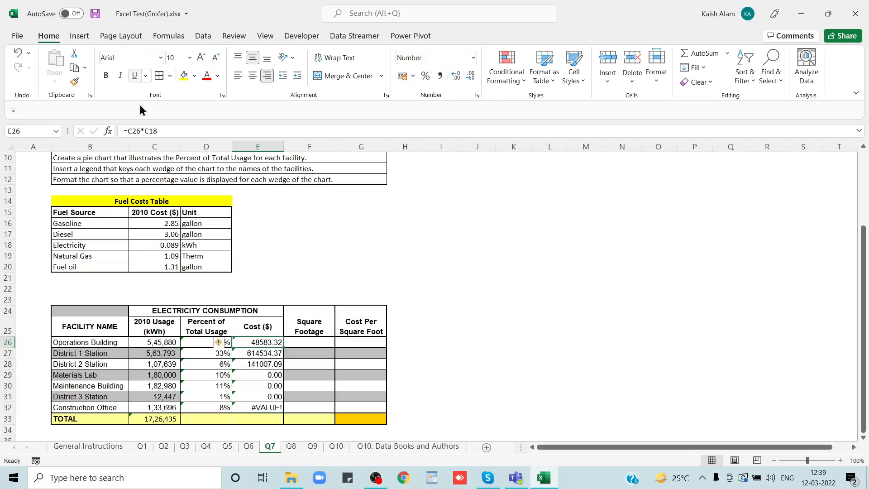
click(149, 130)
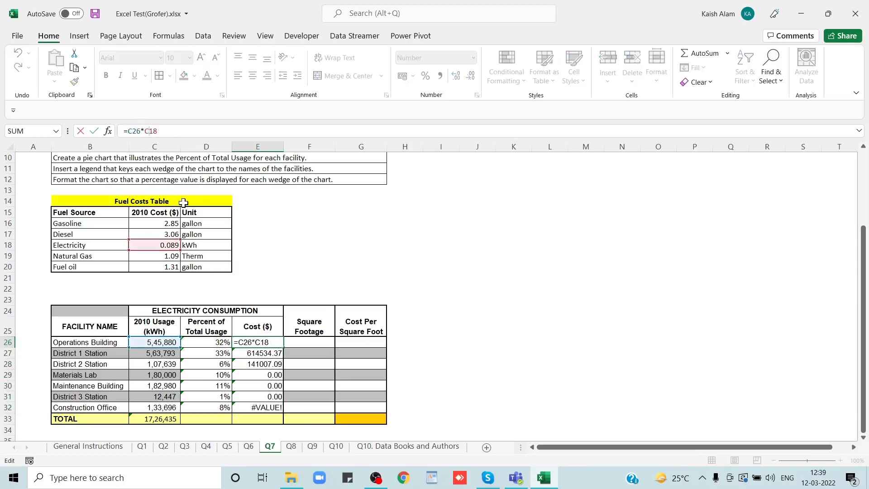
key(F4)
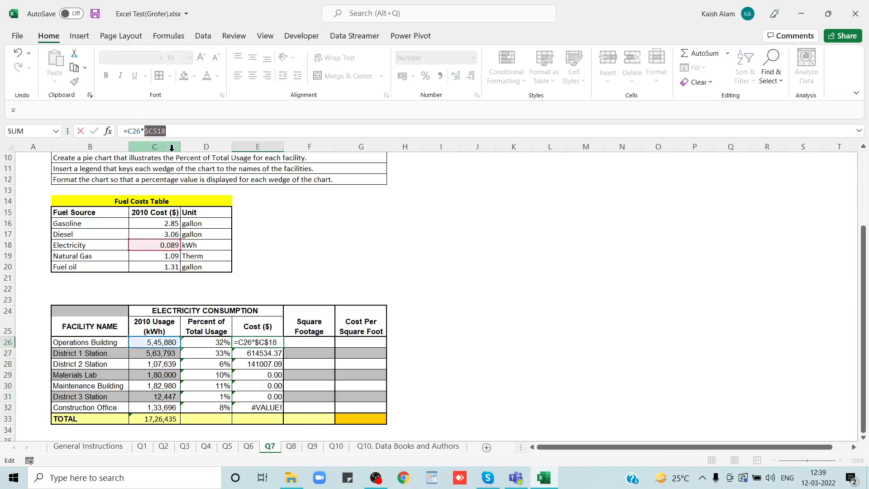
key(Return)
key(Up)
key(ctrl+shift+Down)
key(ctrl+d)
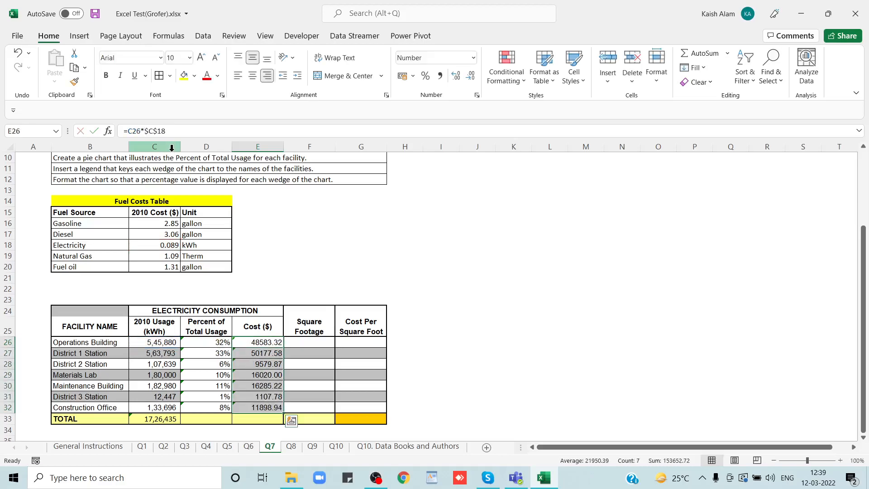
Enter 25629.68223 as the Operations Building's square footage in F26
key(Down)
key(Right)
key(Up)
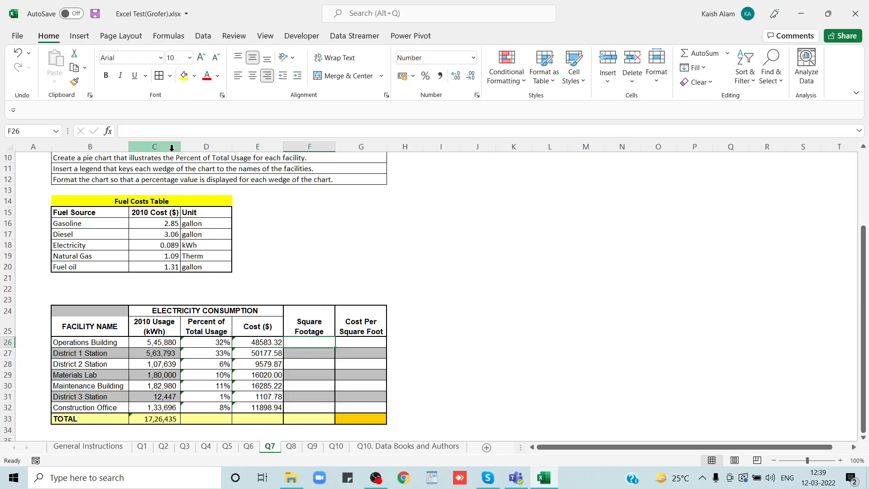
scroll(172, 147, up, 3)
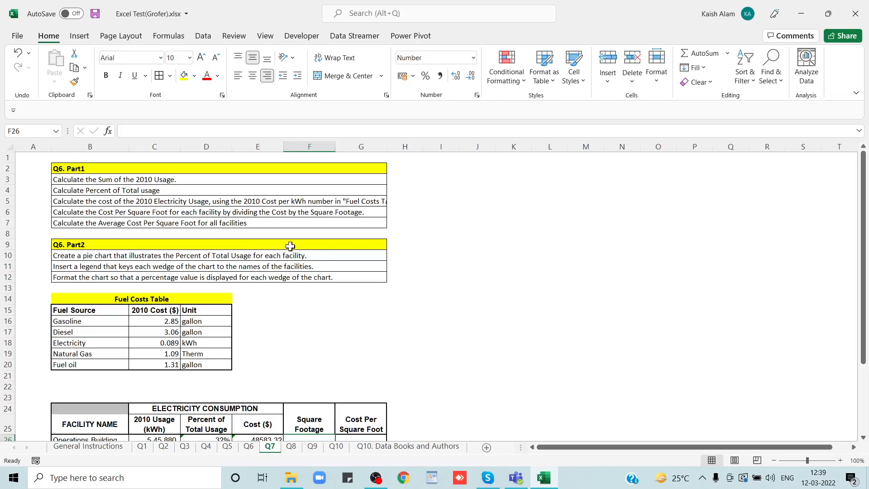
scroll(290, 246, down, 2)
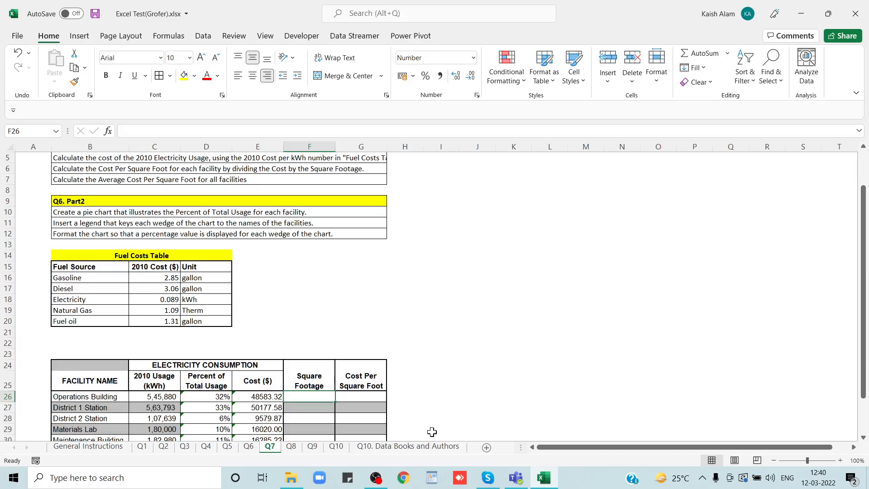
text(256+)
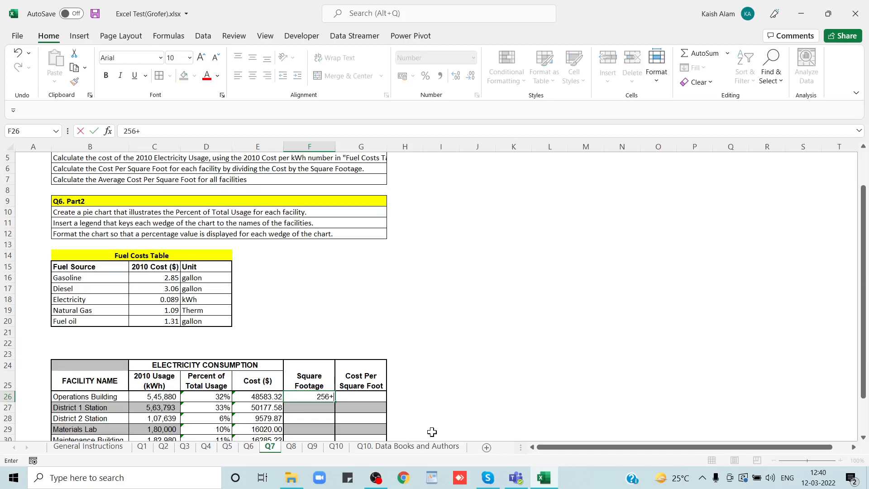
key(BackSpace)
key(BackSpace)
key(BackSpace)
key(BackSpace)
text(25629.68223)
key(Return)
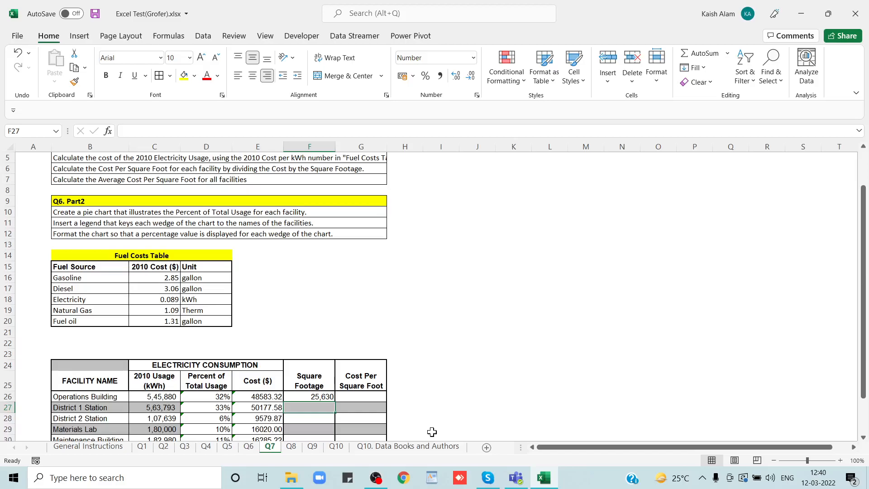
Enter the square footage of District 1 Station as 24330, District 2 Station as 11301 and Materials Lab as 9573
text(24330)
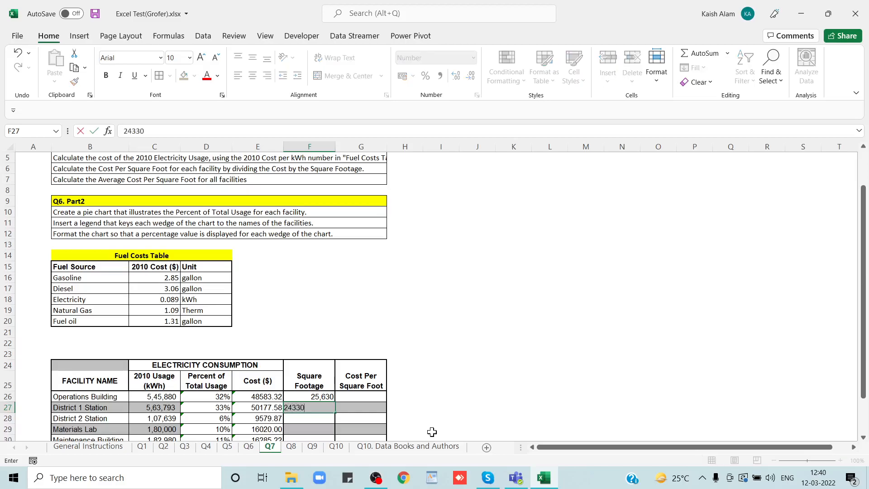
key(Return)
text(11301)
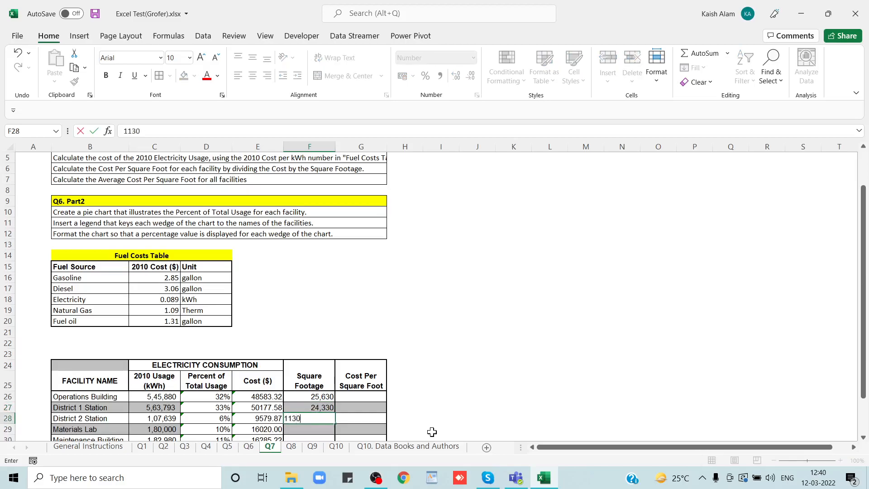
key(Return)
text(9573)
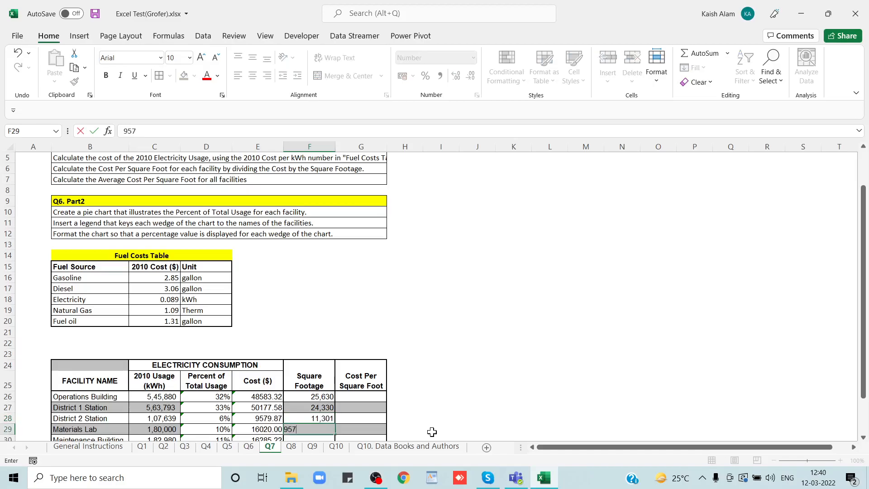
key(Return)
Enter the square footage of Maintenance Building as 9567, District 3 Station as 10680 and Construction Office as 7416
text(9567)
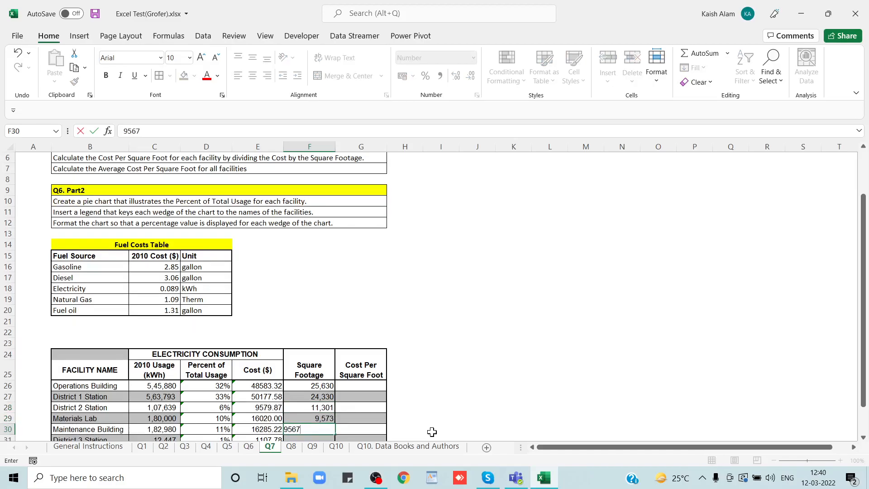
key(Return)
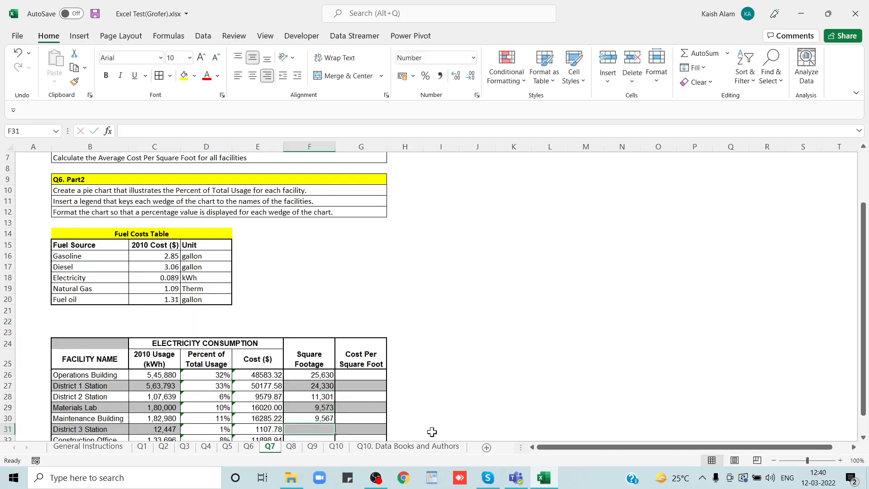
text(10680)
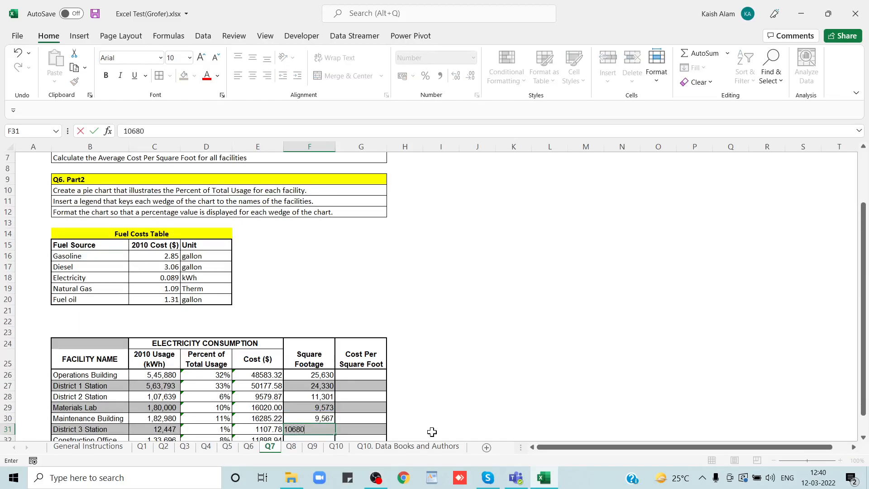
key(Return)
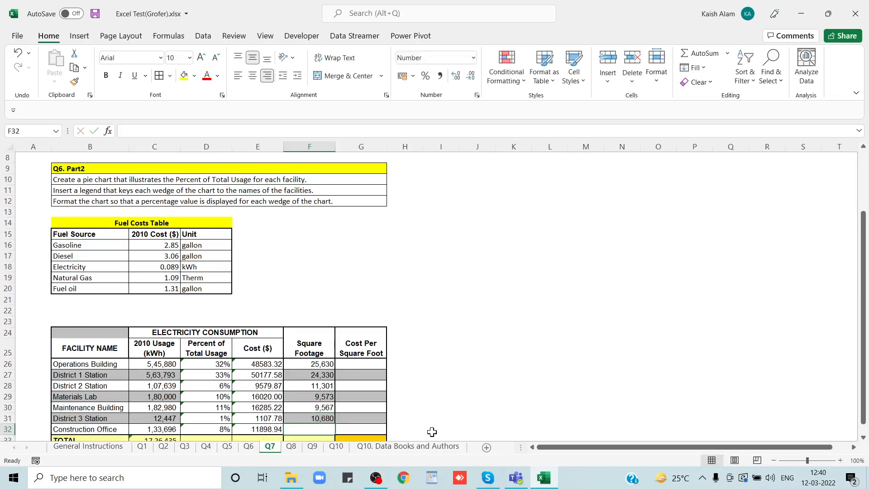
text(7416)
key(Return)
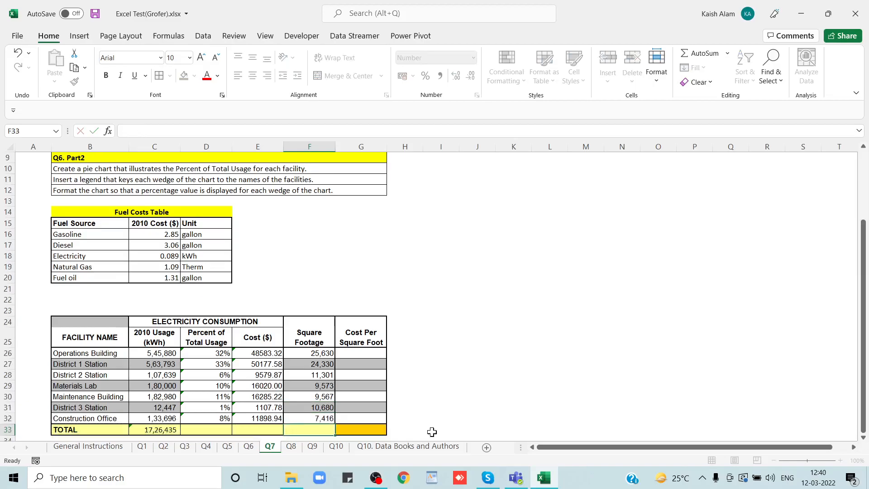
Calculate the Operations Building's cost per square foot in G26 with the formula =E26/F26
key(Up)
key(Up)
key(Up)
key(Up)
key(Up)
key(Up)
key(Up)
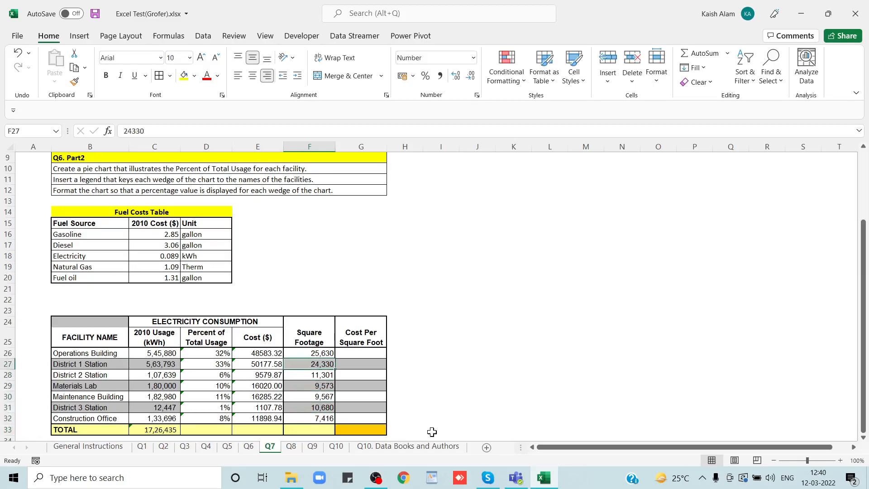
key(Right)
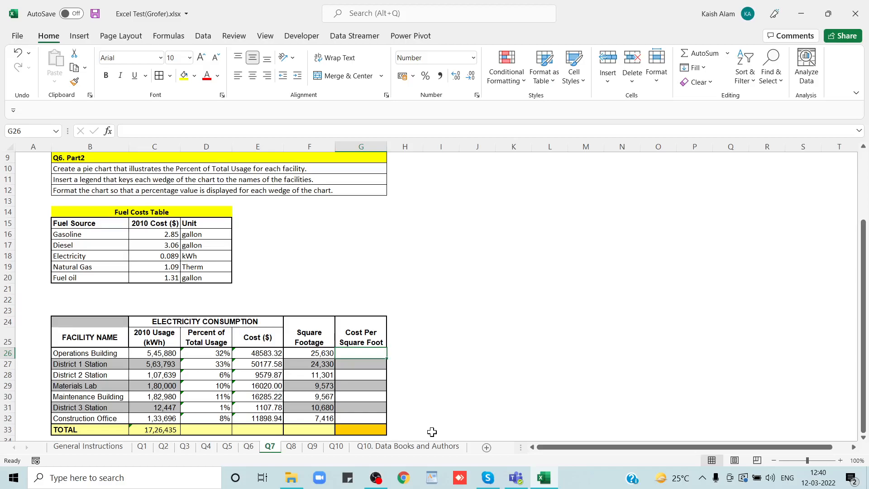
text(=)
key(Left)
key(Left)
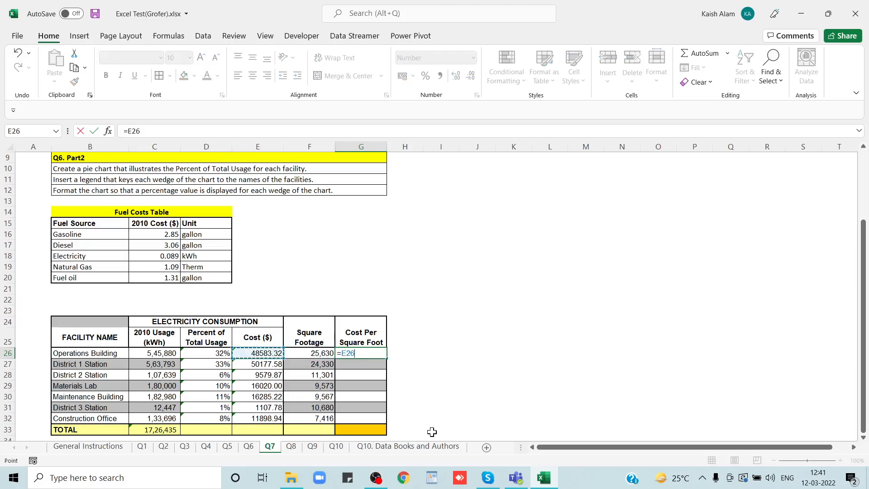
text(/)
key(Left)
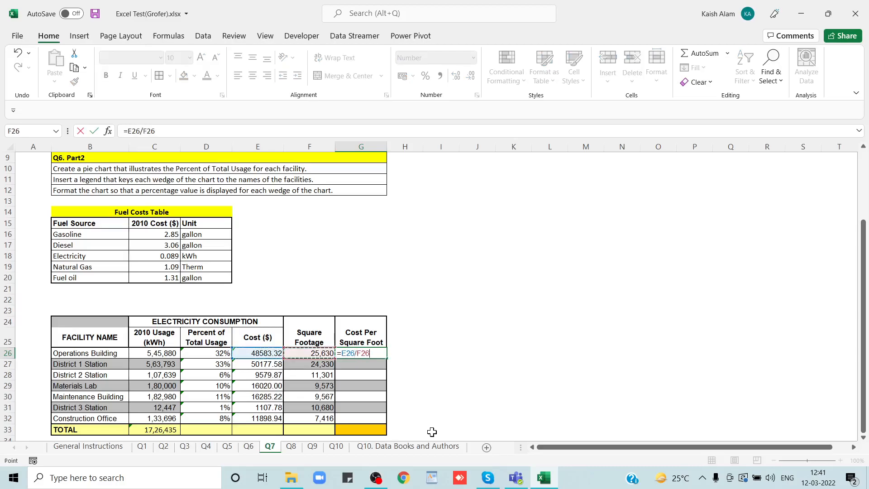
key(Return)
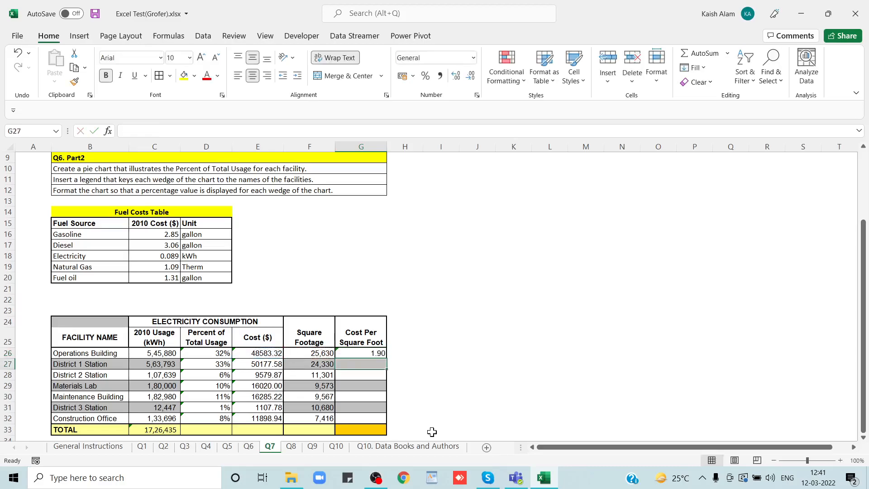
Fill the cost per square foot formula from G26 down through G32
key(Up)
key(shift+Down)
key(shift+Down)
key(shift+Down)
key(shift+Down)
key(shift+Down)
key(shift+Down)
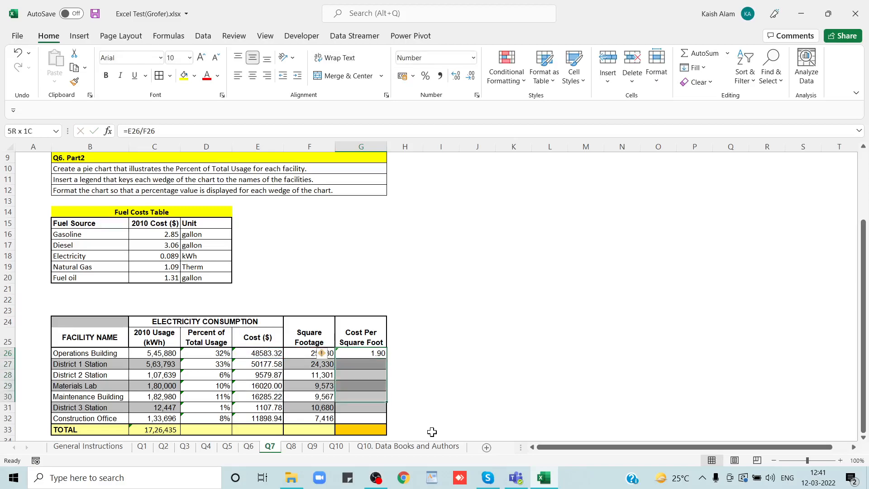
key(ctrl+d)
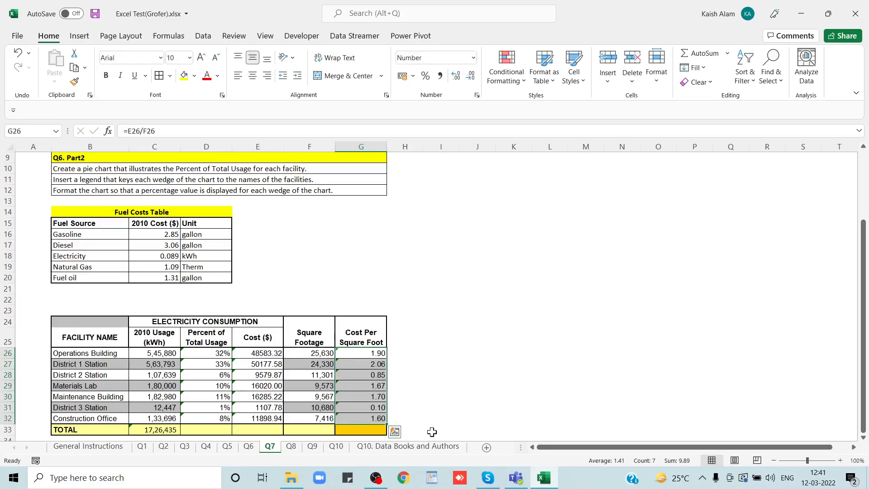
Calculate the average cost per square foot for all facilities in G33 with =AVERAGE(G26:G32)
key(Down)
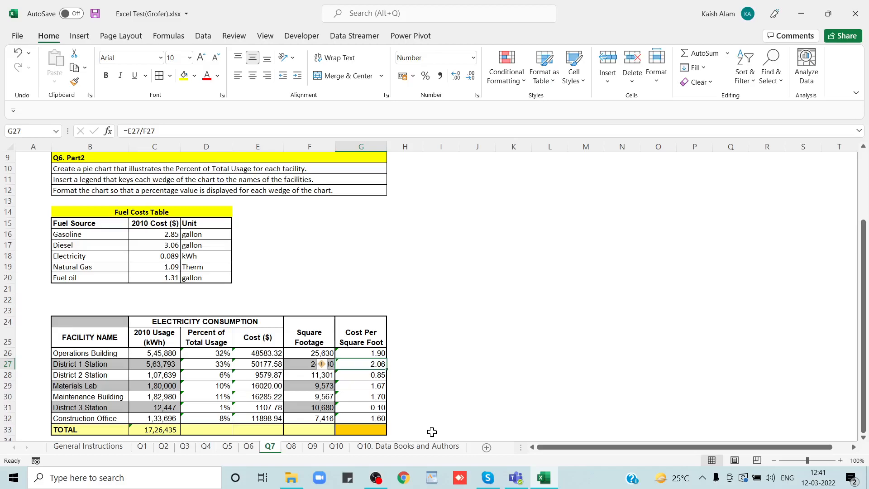
scroll(330, 324, up, 3)
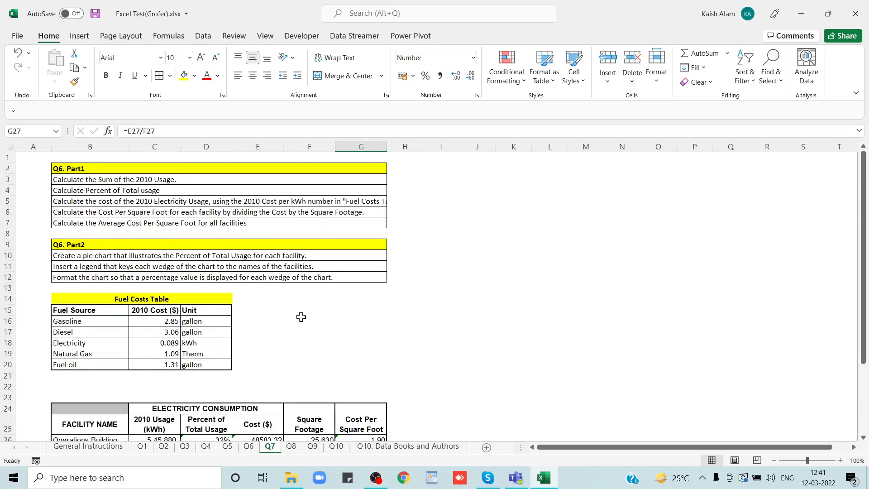
click(233, 224)
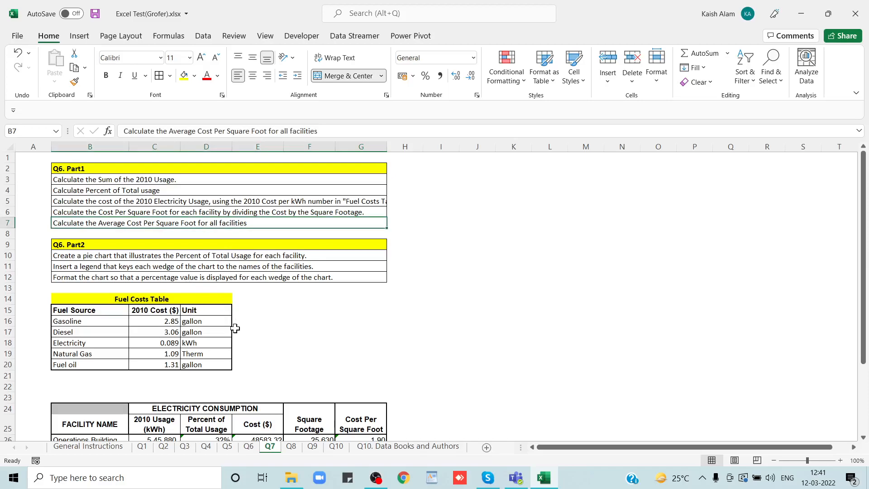
scroll(235, 328, down, 2)
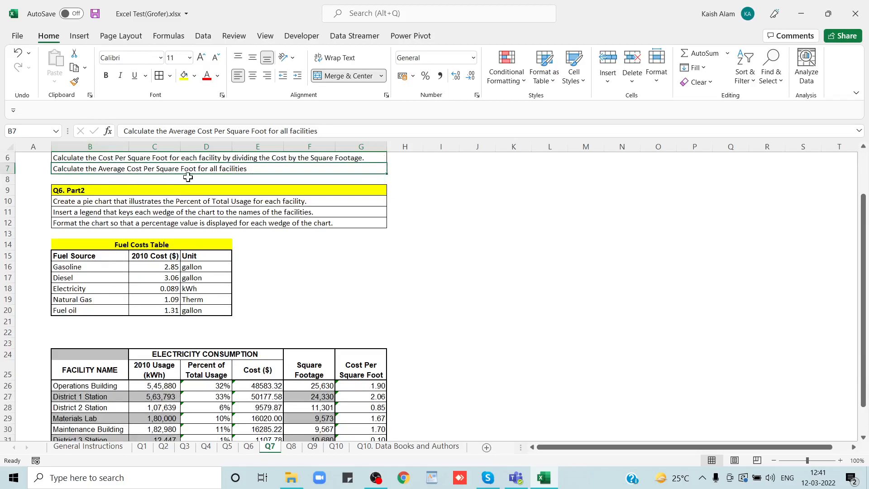
scroll(233, 187, down, 4)
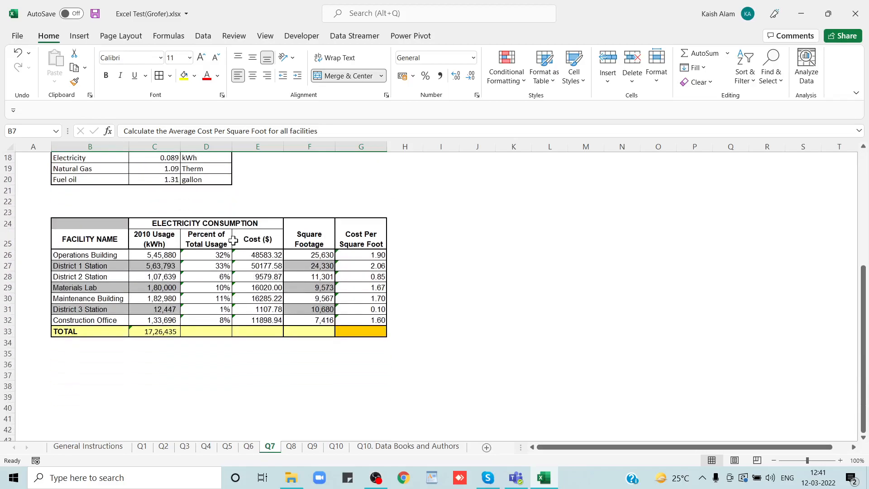
click(372, 330)
text(=av)
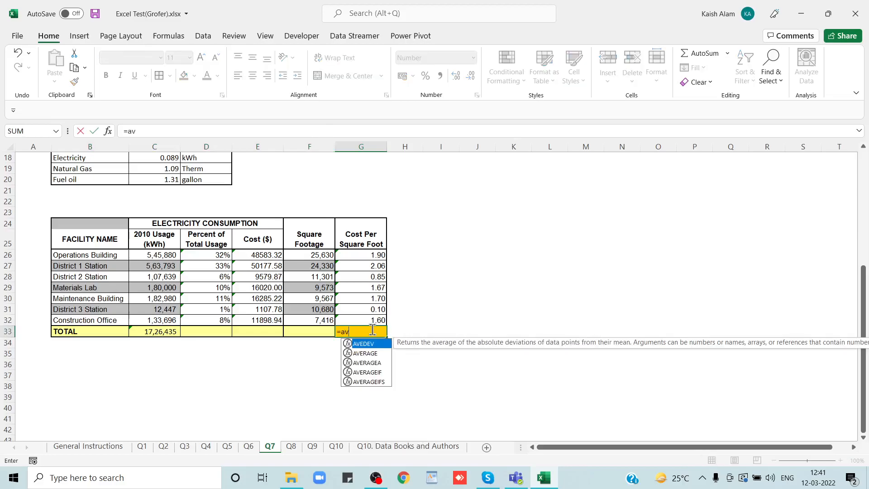
key(Down)
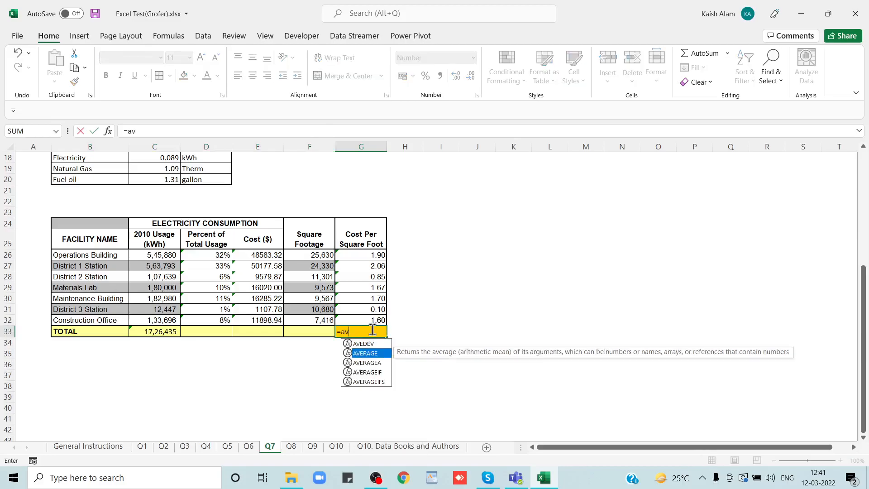
key(Tab)
key(Up)
key(shift+Up)
key(shift+Up)
key(shift+Up)
key(shift+Up)
key(shift+Up)
key(shift+Up)
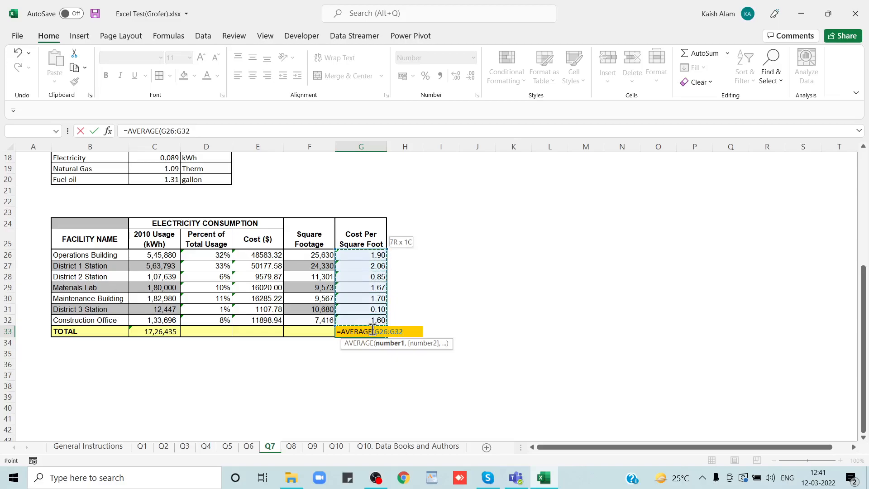
key(ctrl+Return)
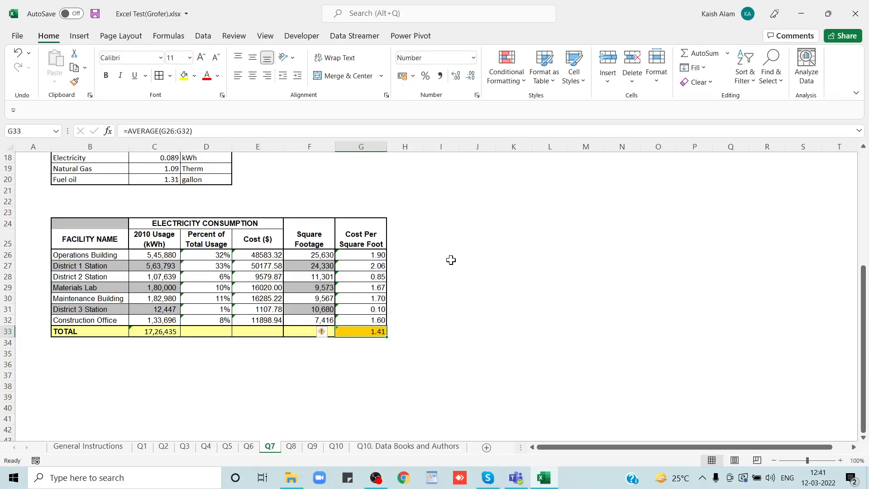
Review the Part 2 instructions for the pie chart against the electricity consumption table
scroll(450, 260, up, 3)
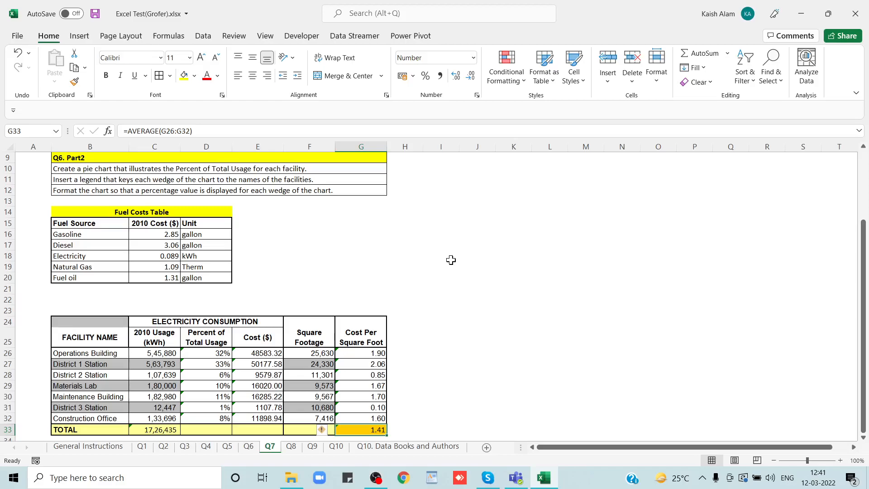
scroll(451, 259, down, 2)
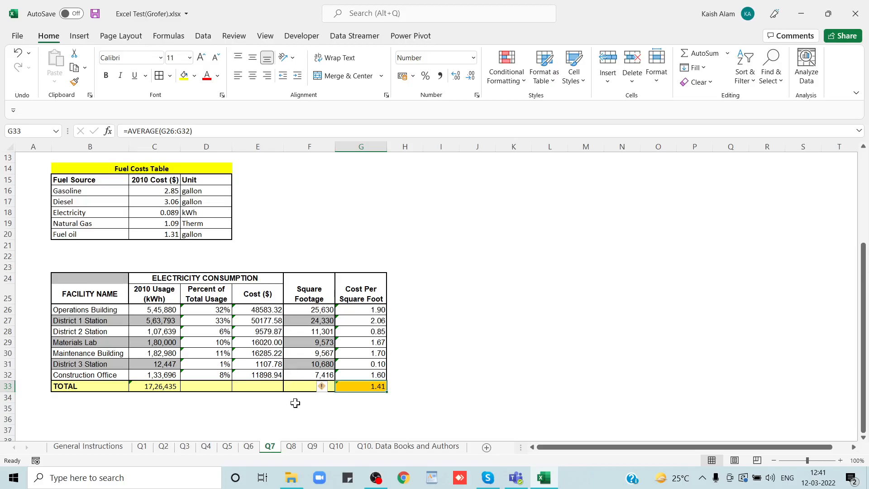
scroll(282, 299, up, 1)
scroll(282, 300, up, 3)
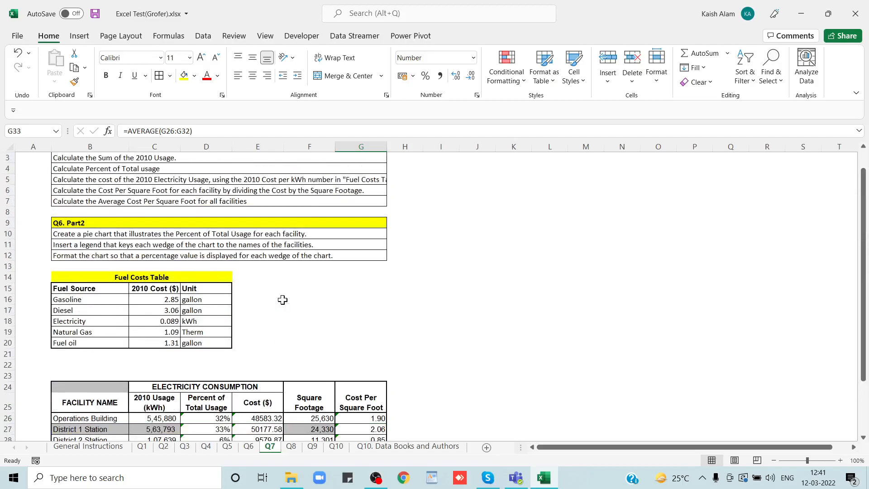
click(92, 235)
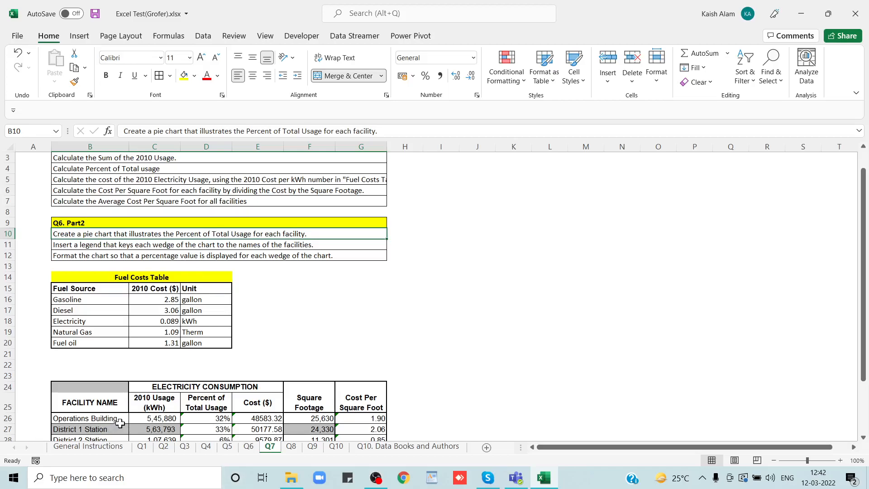
scroll(174, 322, down, 1)
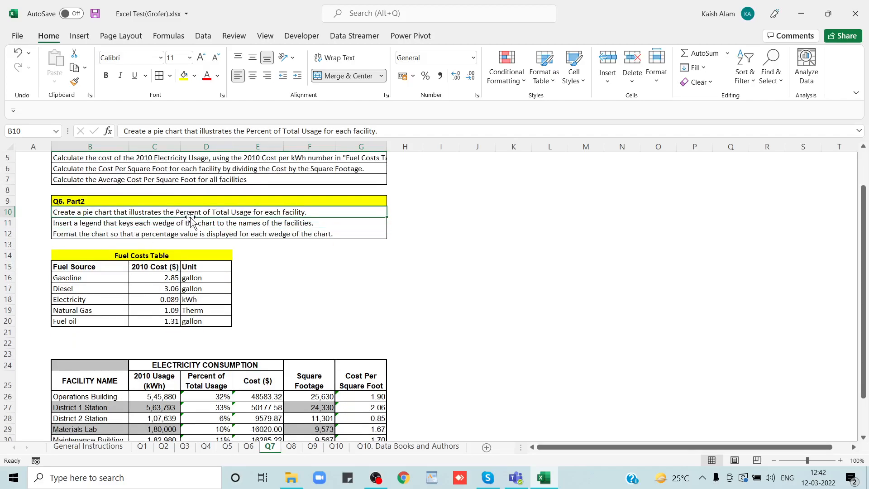
scroll(235, 254, down, 2)
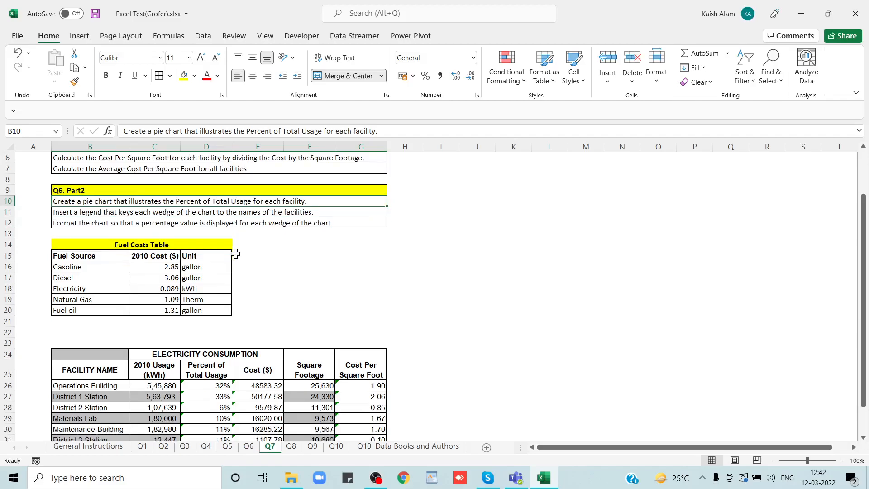
Insert a 2-D pie chart of the percent of total usage in D26:D32 by facility name, and place it beside the tables
click(80, 354)
drag(81, 344, 83, 348)
key(shift+Down)
key(shift+Down)
key(shift+Down)
key(shift+Down)
key(shift+Down)
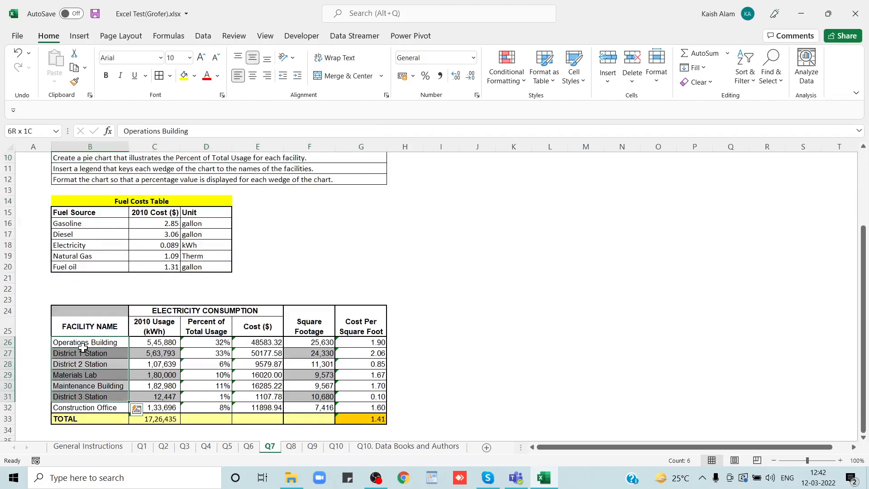
ctrl+click(206, 341)
key(shift+Down)
key(shift+Down)
key(shift+Down)
key(shift+Down)
key(shift+Down)
key(shift+Down)
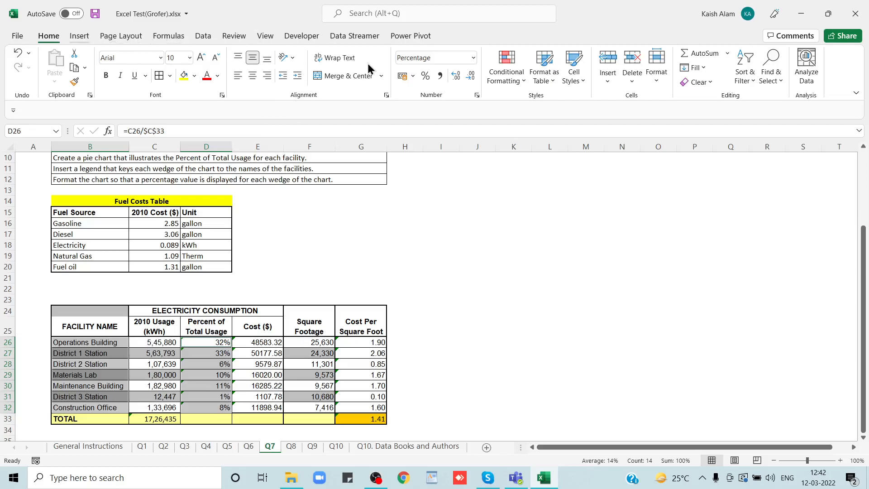
scroll(368, 68, down, 1)
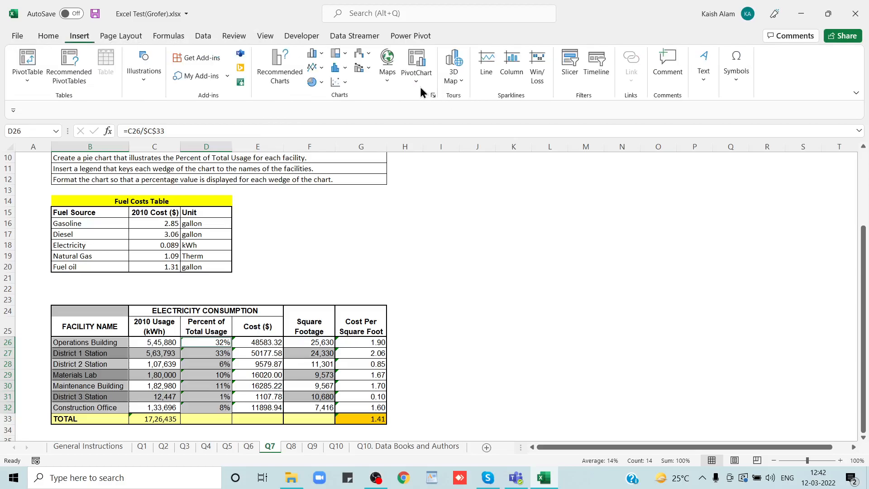
click(322, 83)
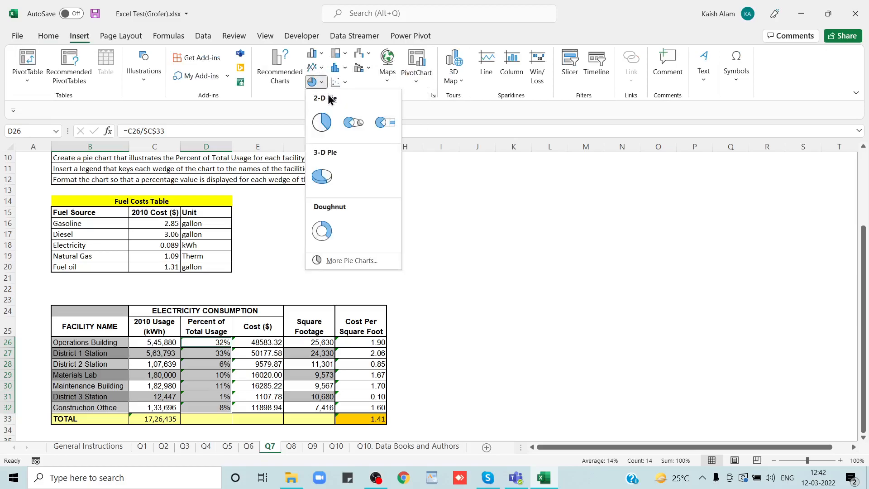
click(325, 122)
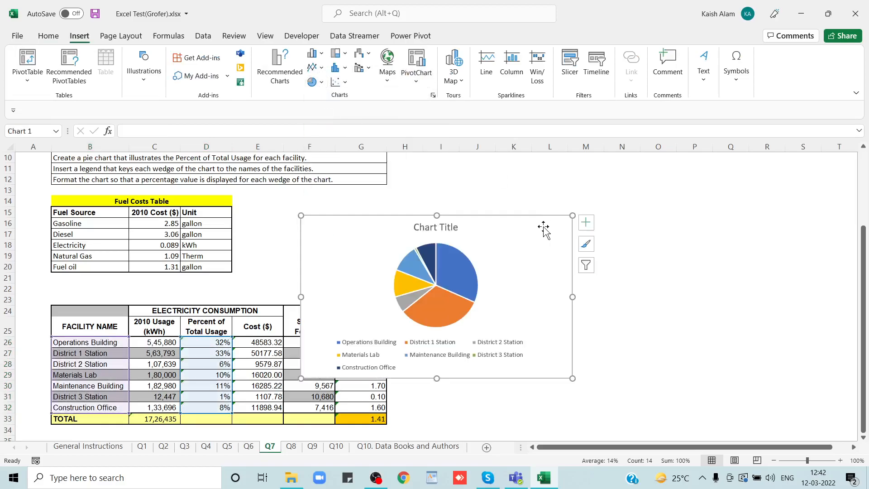
drag(508, 229, 668, 183)
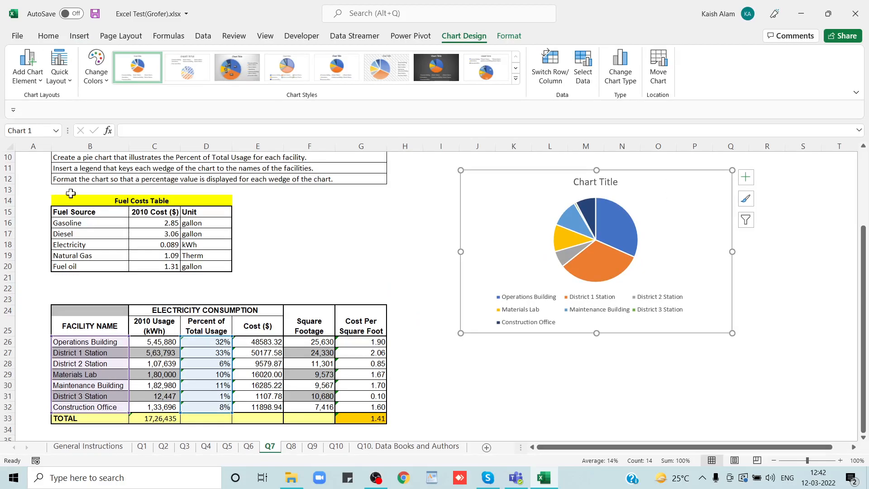
Add data labels to the pie chart so each wedge displays its percentage
click(107, 204)
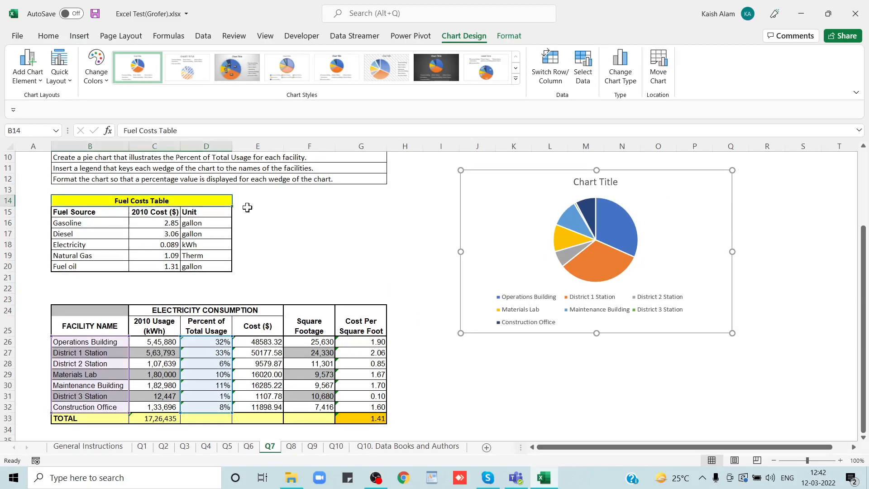
click(117, 169)
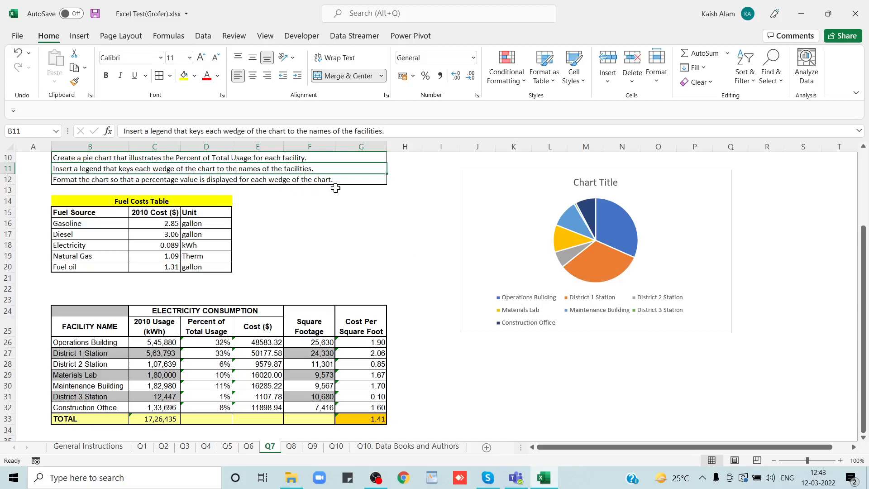
mouse_move(610, 208)
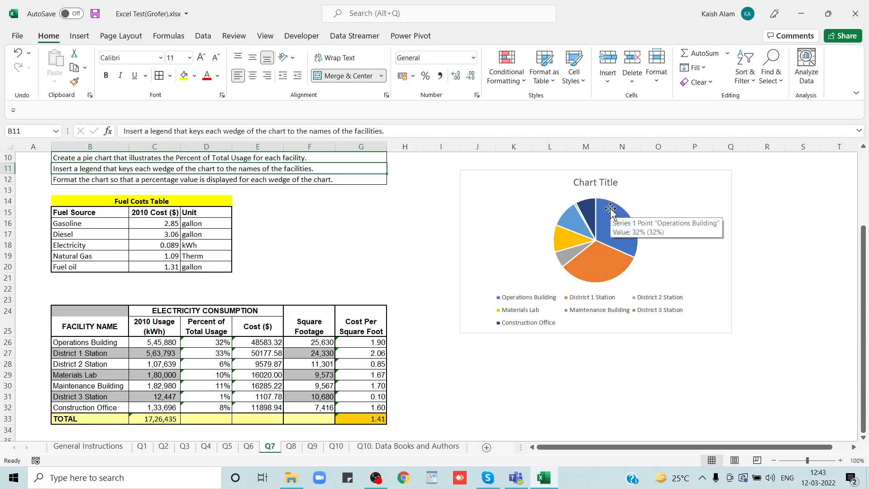
click(670, 199)
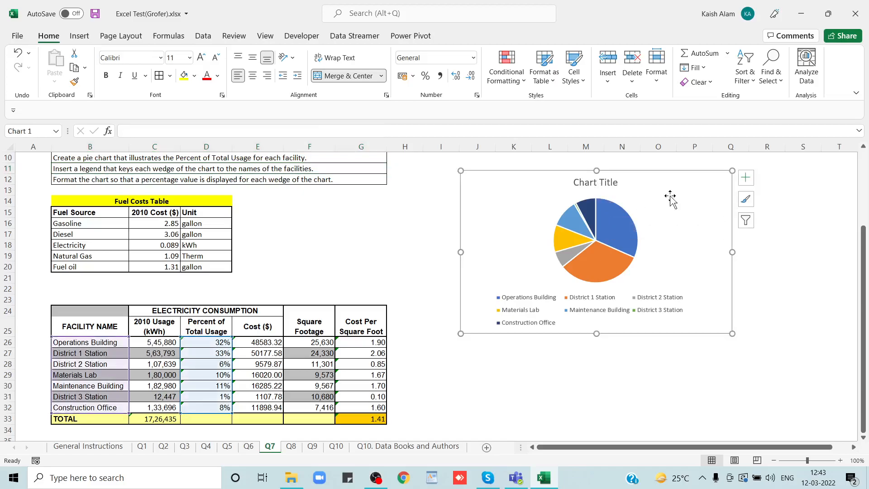
click(747, 178)
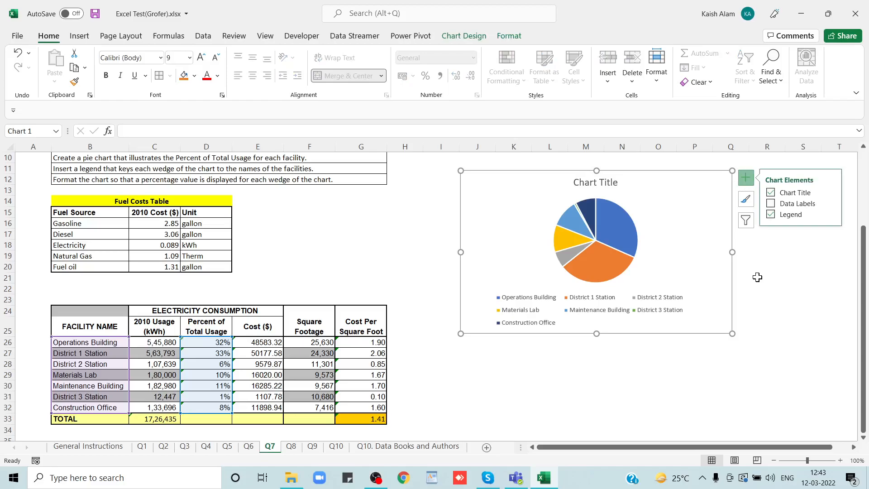
click(770, 205)
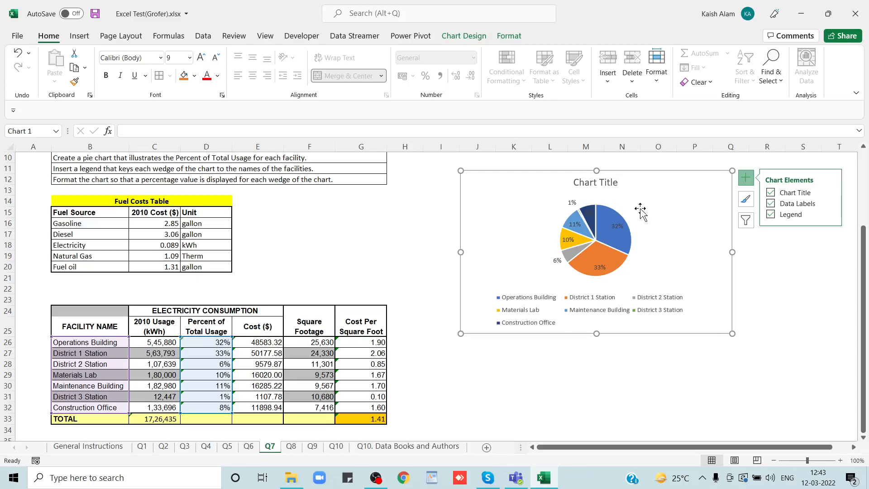
click(342, 210)
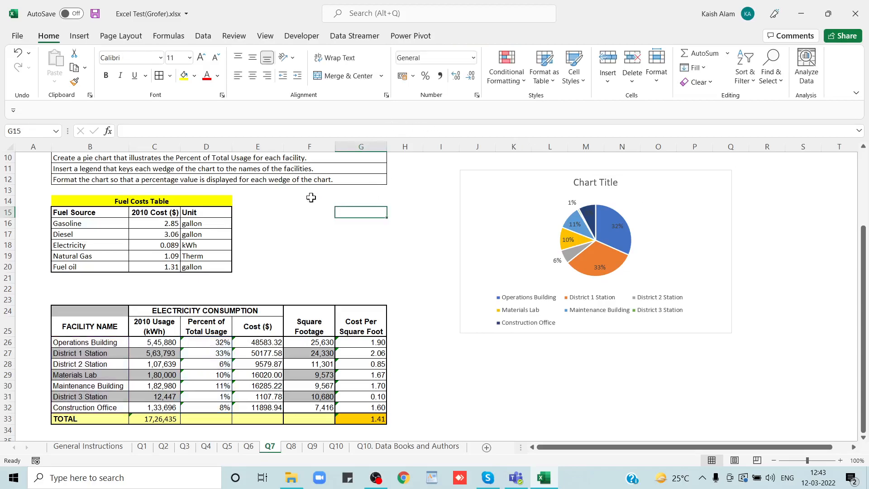
click(268, 159)
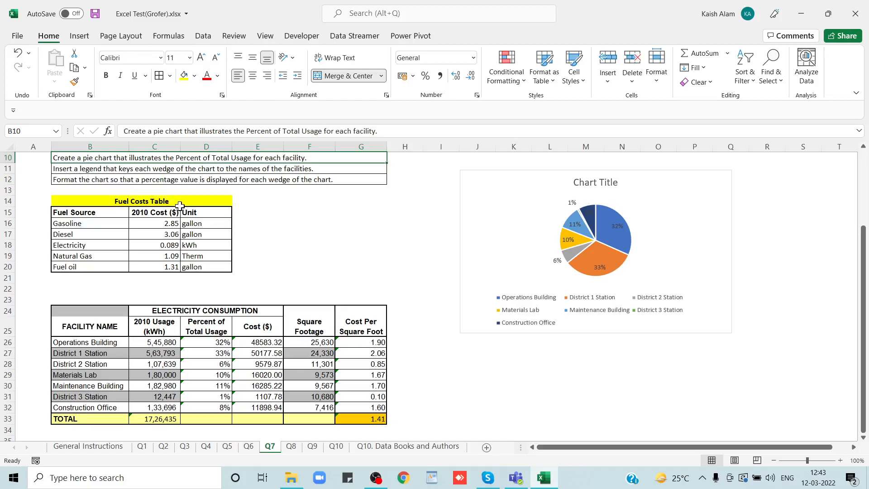
click(289, 279)
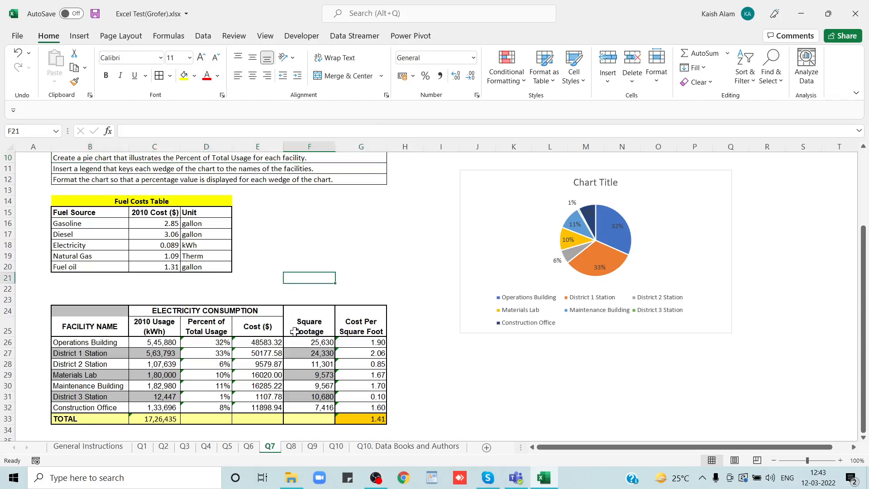
On the Q8 sheet, start the grade formula in C15 with =IF(B15>89,"A"
click(291, 447)
click(183, 245)
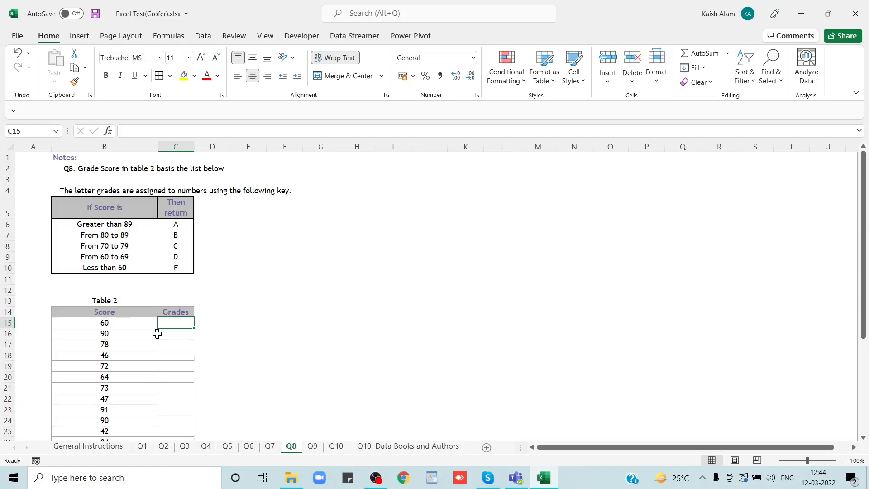
text(=IF()
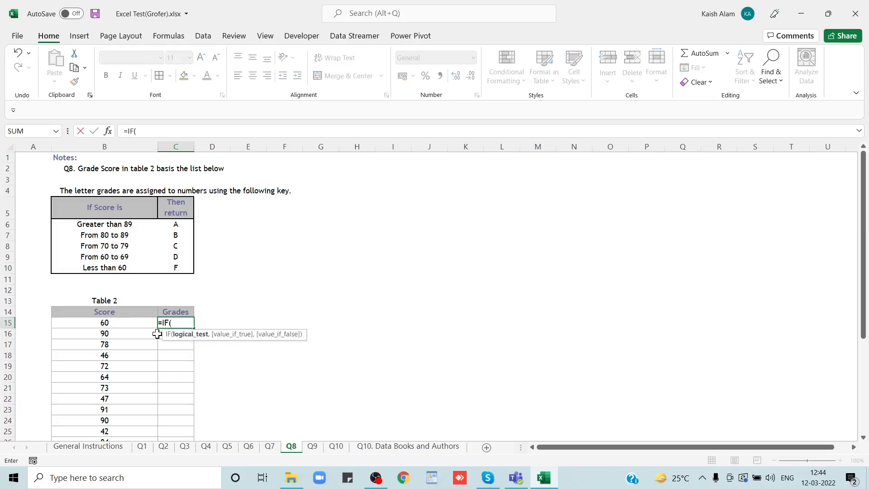
key(Left)
text(>)
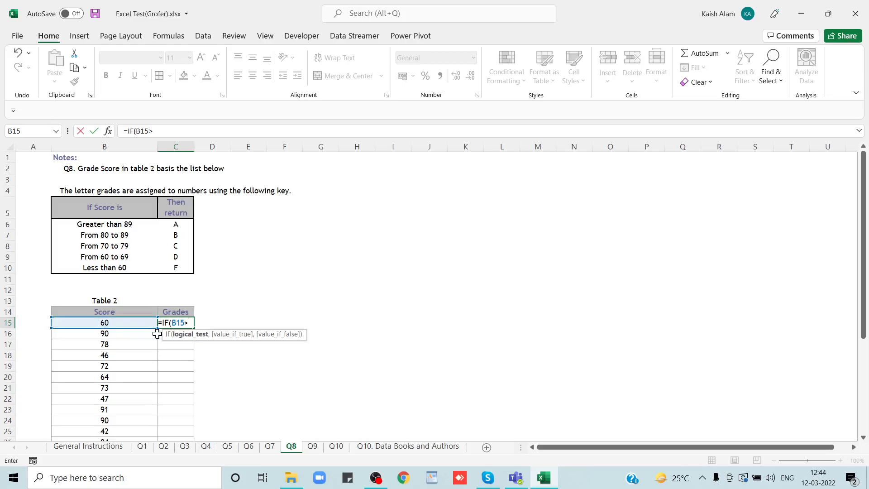
text(89,"A")
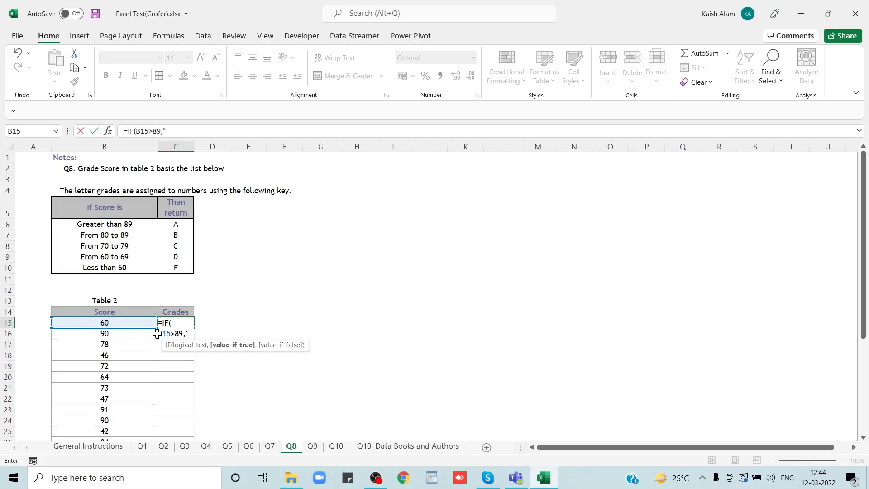
Continue C15's grade formula after the B15>89 test with result "A" and a nested IF returning "B" for B15>79
text(,IF()
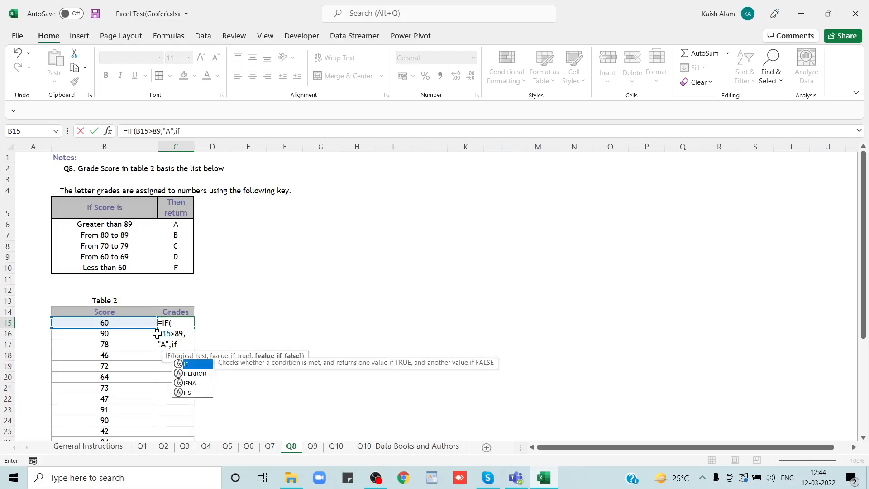
click(133, 321)
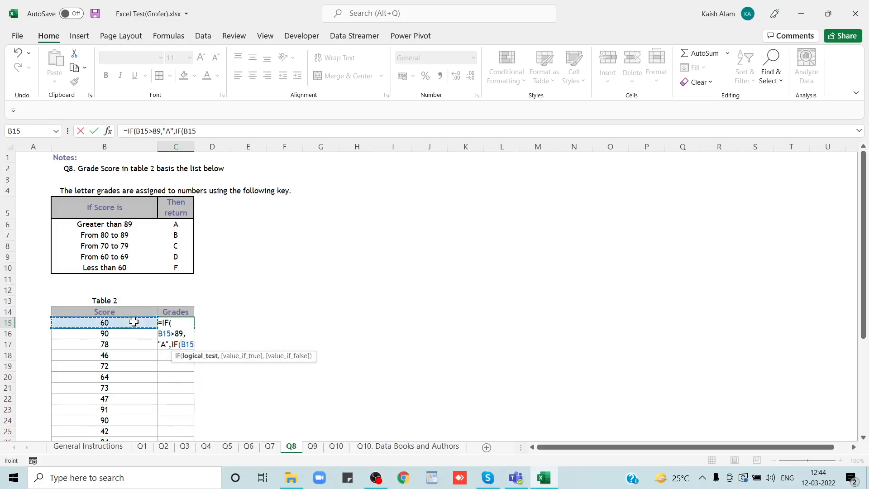
text(>)
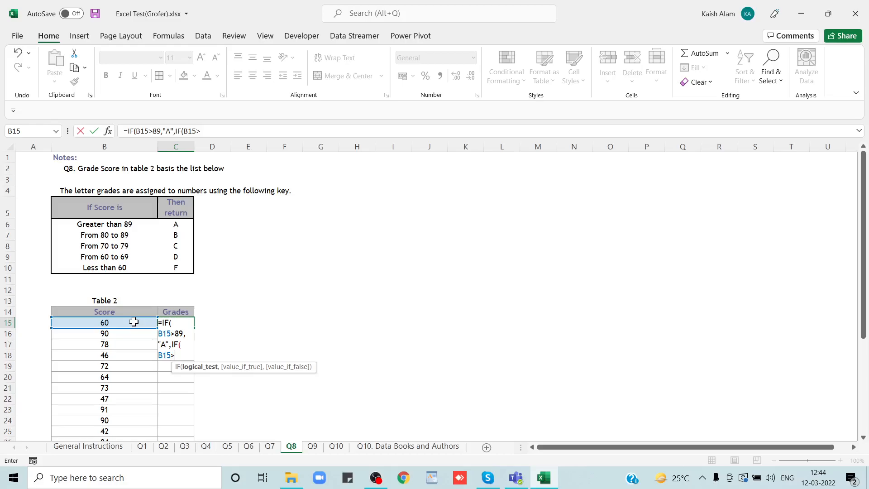
text(79,)
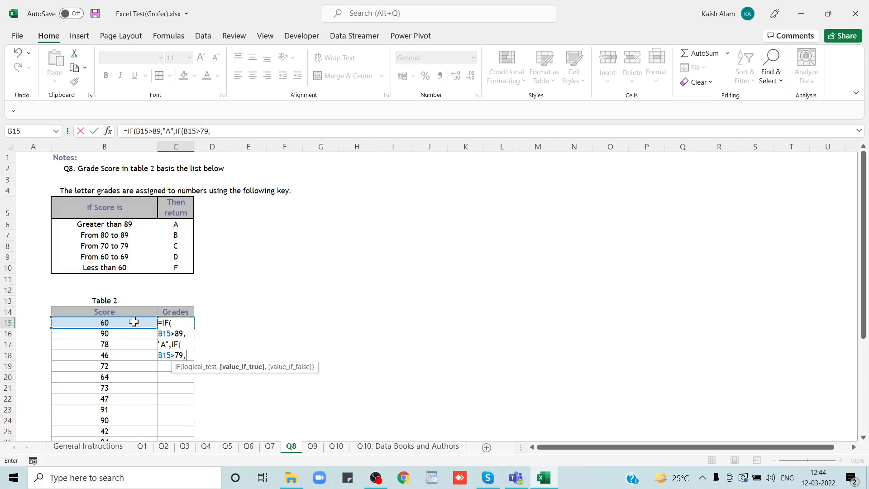
text("B",IF()
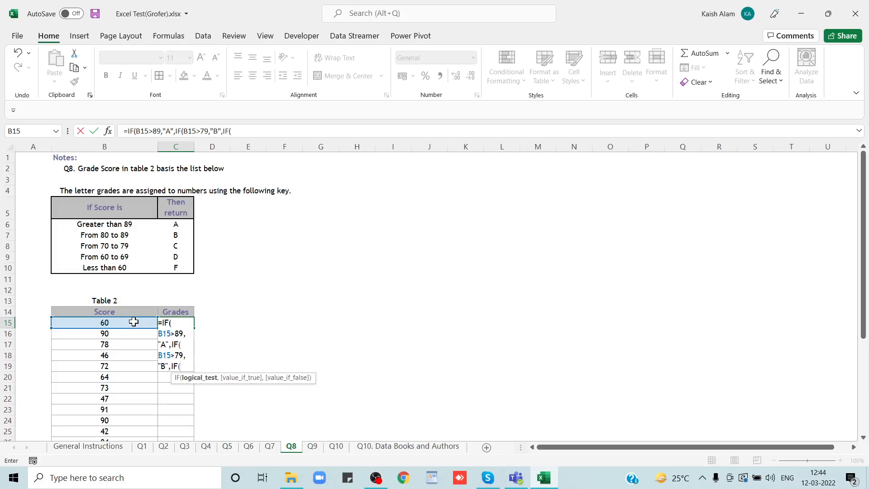
Extend the nested grade formula in C15 with an IF returning "C" when B15>69
click(133, 322)
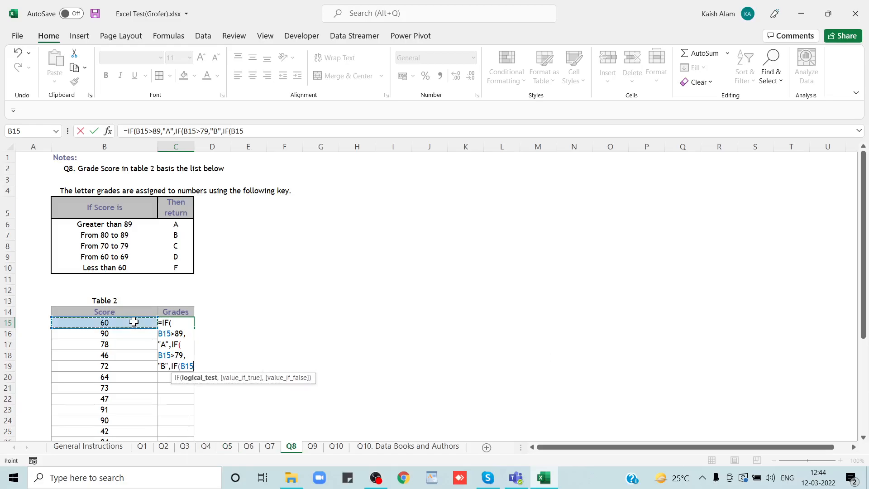
text(>)
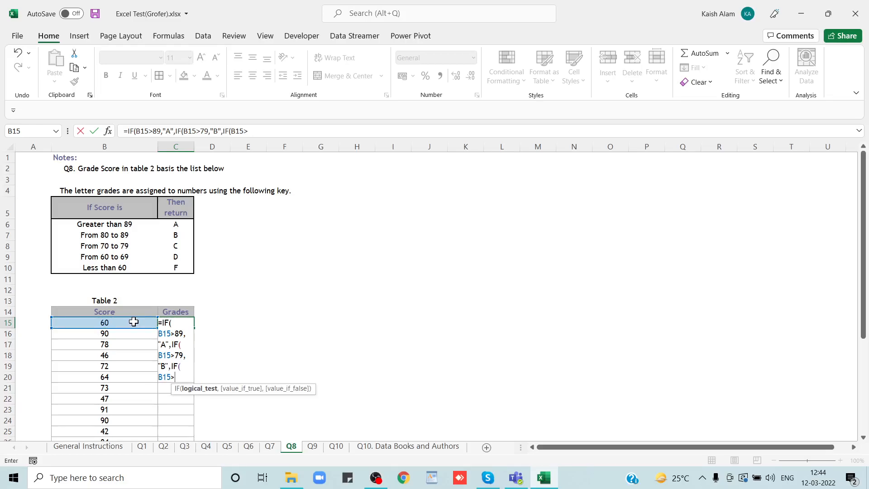
text(69,"C)
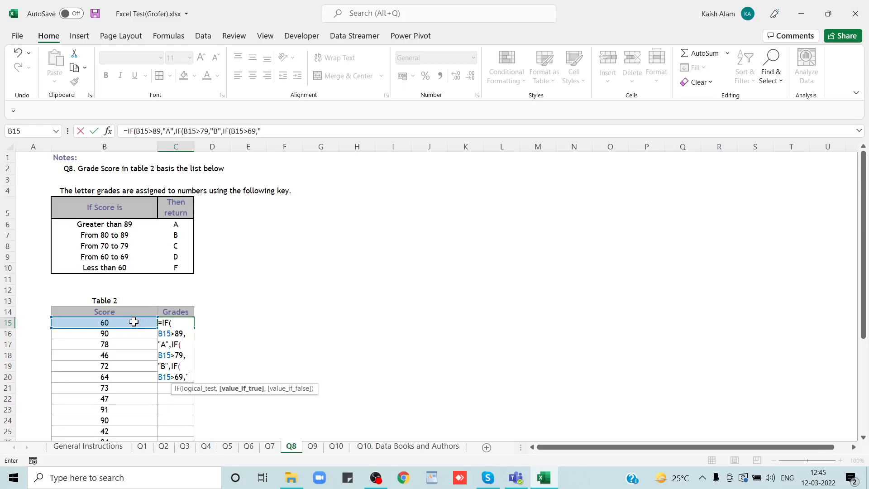
text(")
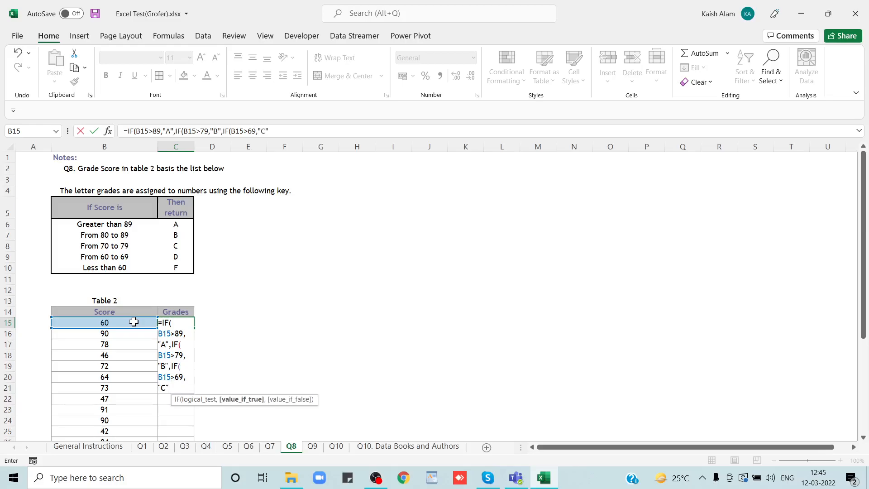
text(,IF()
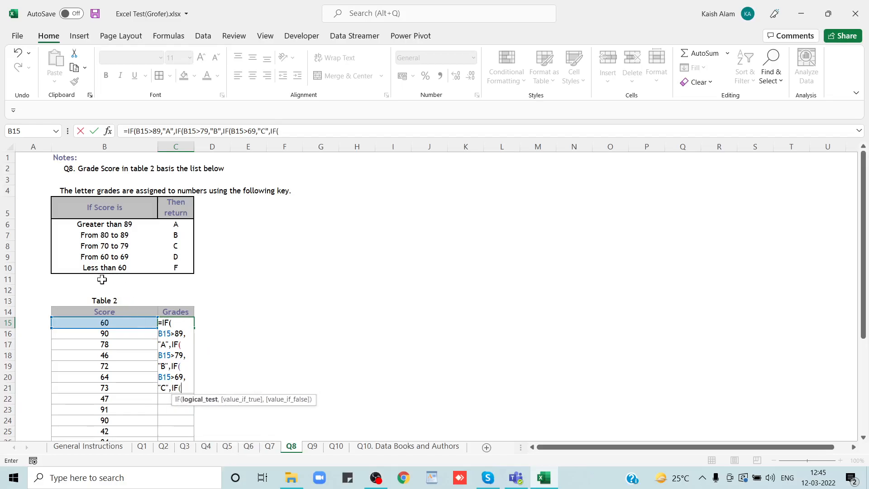
Complete the C15 formula with an IF returning "D" when B15>59 and "F" otherwise, closing all four functions
click(105, 323)
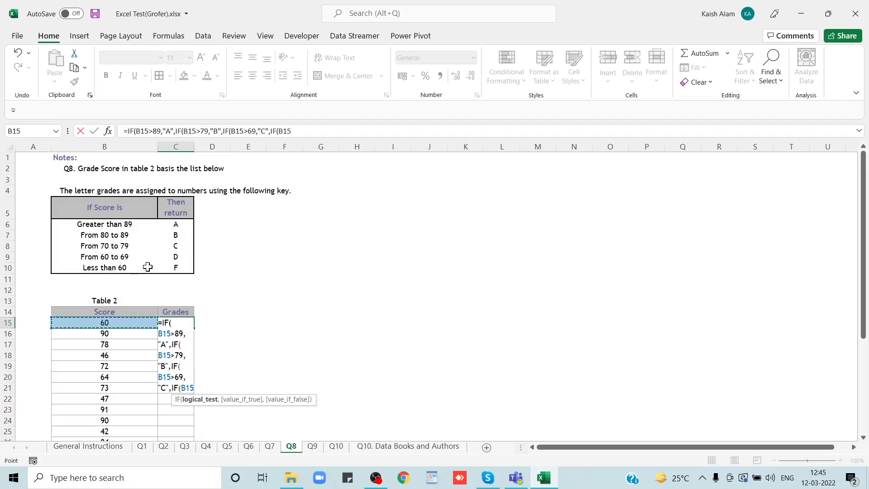
text(>59)
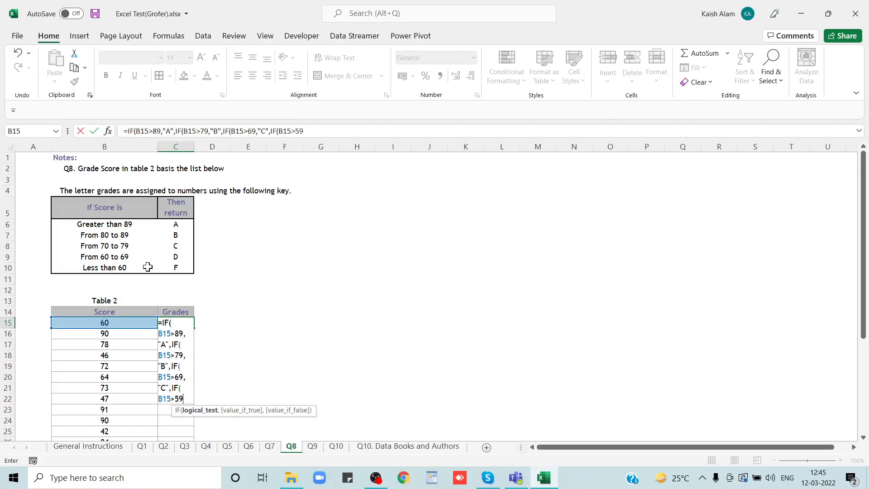
text(,"D")
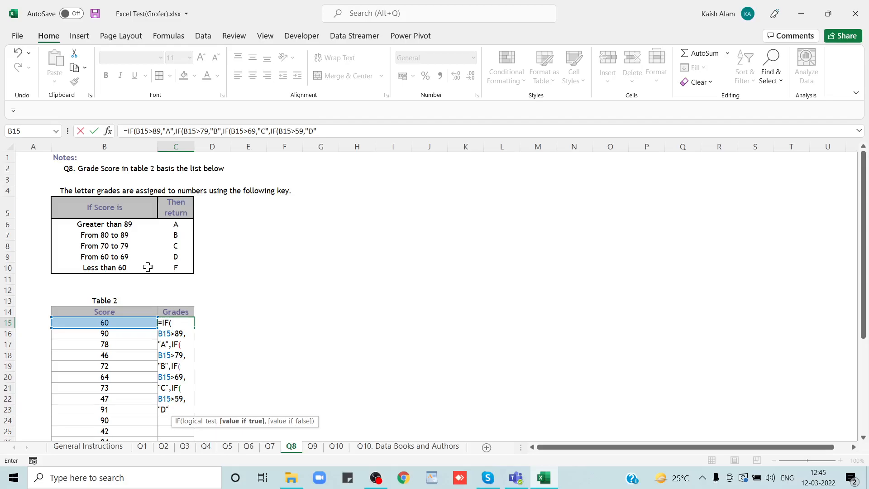
text(,)
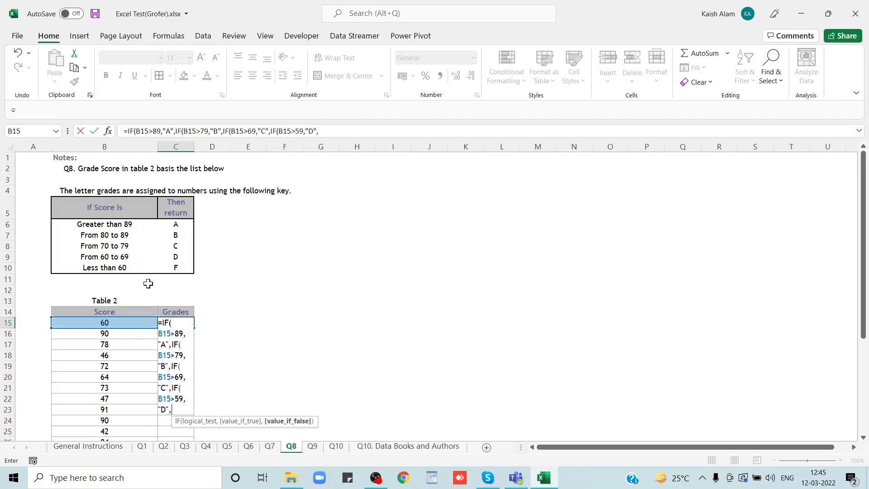
text("F")))))
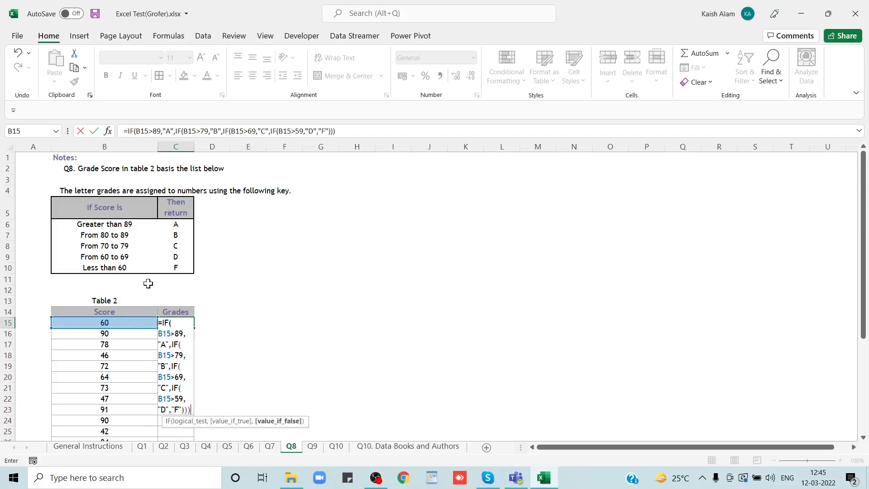
key(Return)
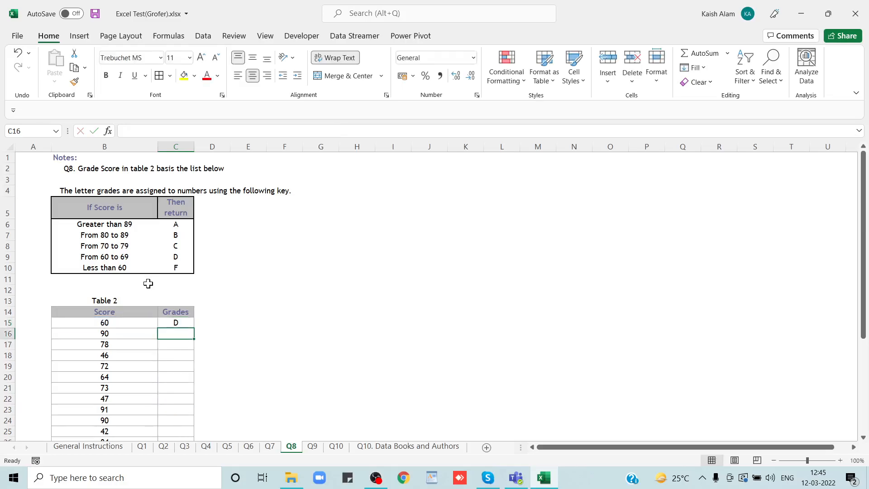
Fill the grade formula from C15 down through C39 for all scores in Table 2
key(Up)
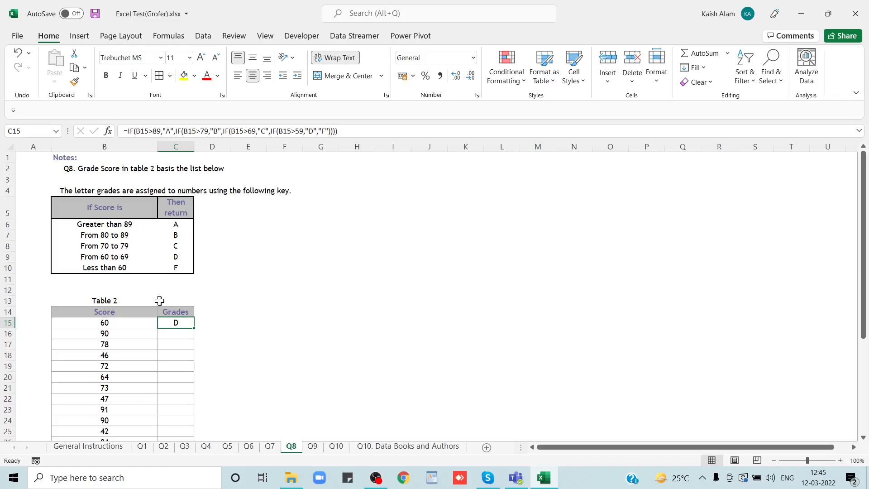
key(shift+Down)
key(shift+Down)
key(shift+Down)
key(shift+Down)
key(shift+Down)
key(shift+Down)
key(shift+Down)
key(shift+Down)
key(shift+Down)
key(shift+Down)
key(shift+Down)
key(shift+Down)
key(shift+Down)
key(shift+Down)
key(shift+Down)
key(shift+Down)
key(shift+Down)
key(shift+Down)
key(shift+Down)
key(shift+Down)
key(Left)
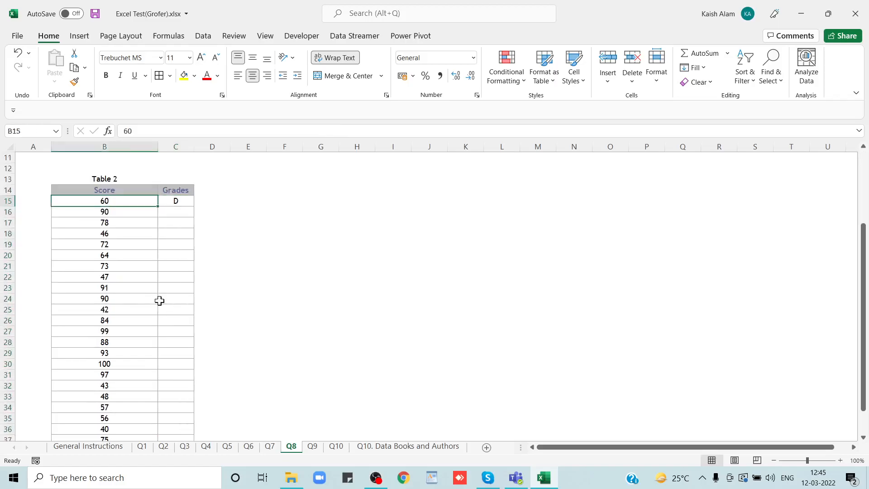
key(ctrl+Down)
key(Right)
key(ctrl+shift+Up)
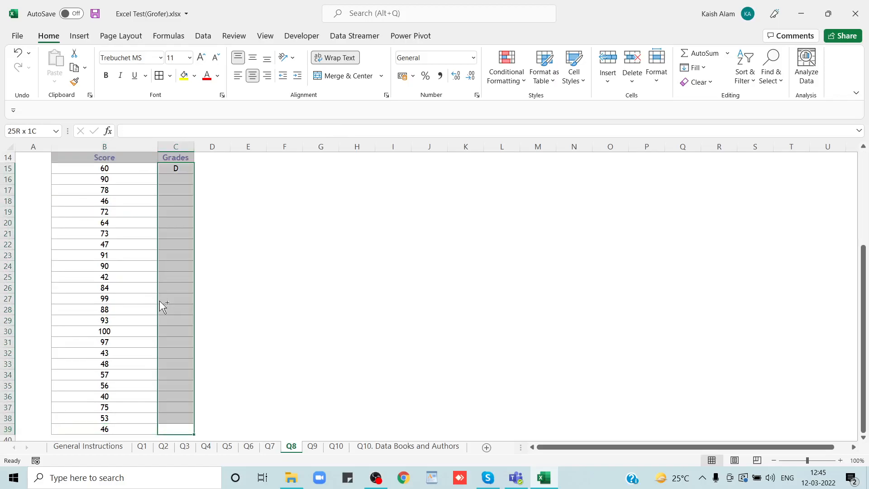
key(ctrl+d)
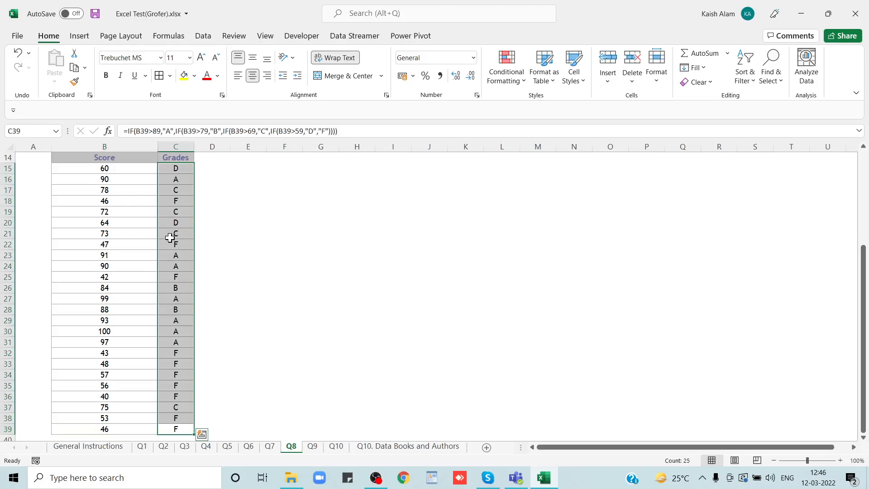
Check several Table 2 scores and their grades against the letter-grade key
click(137, 245)
click(131, 232)
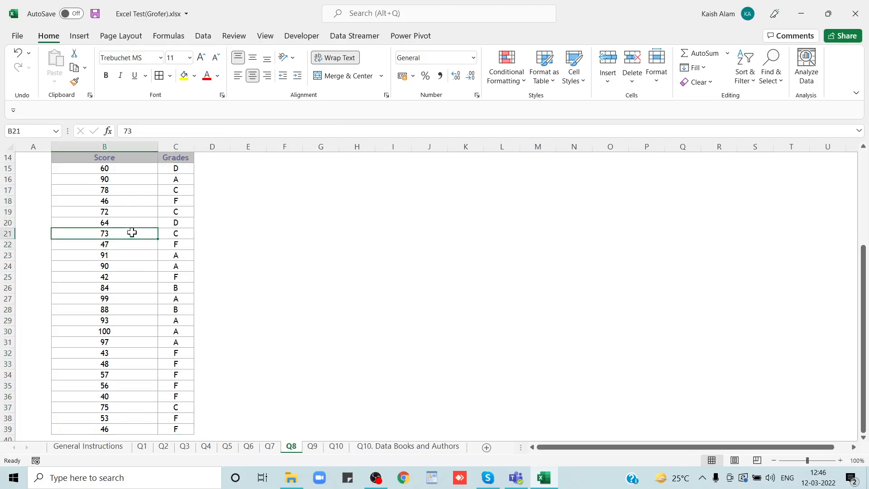
scroll(131, 233, up, 3)
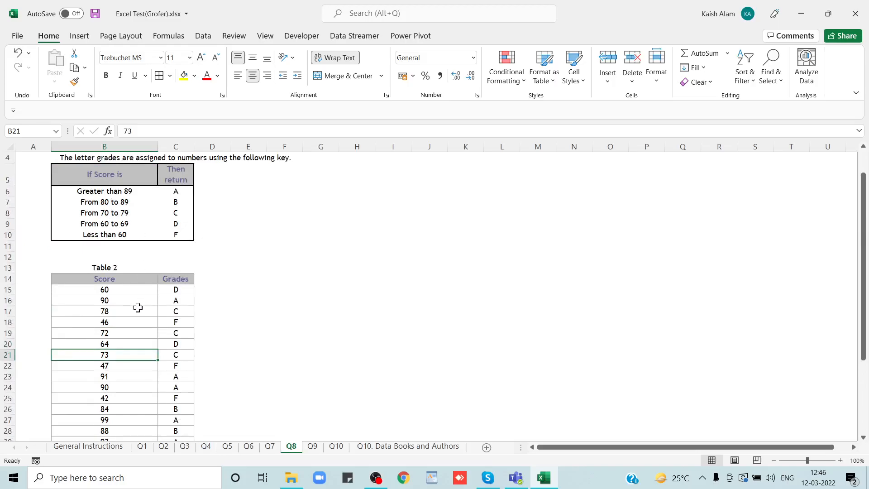
click(113, 301)
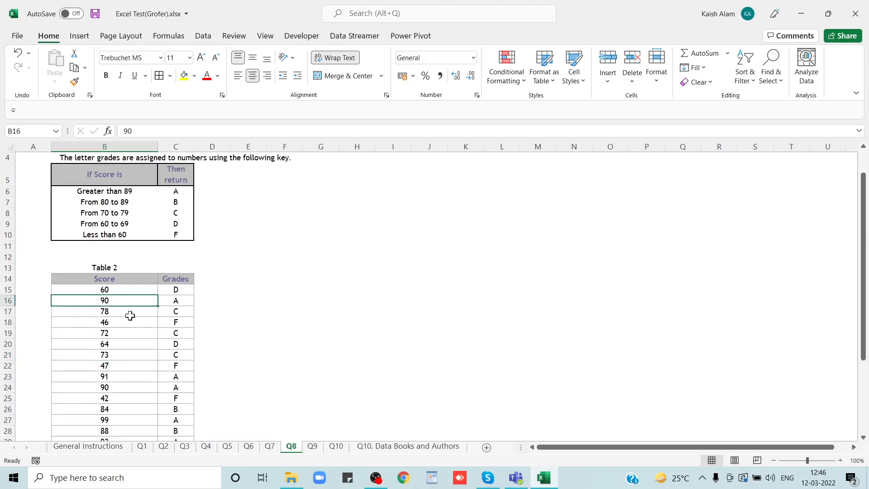
click(116, 415)
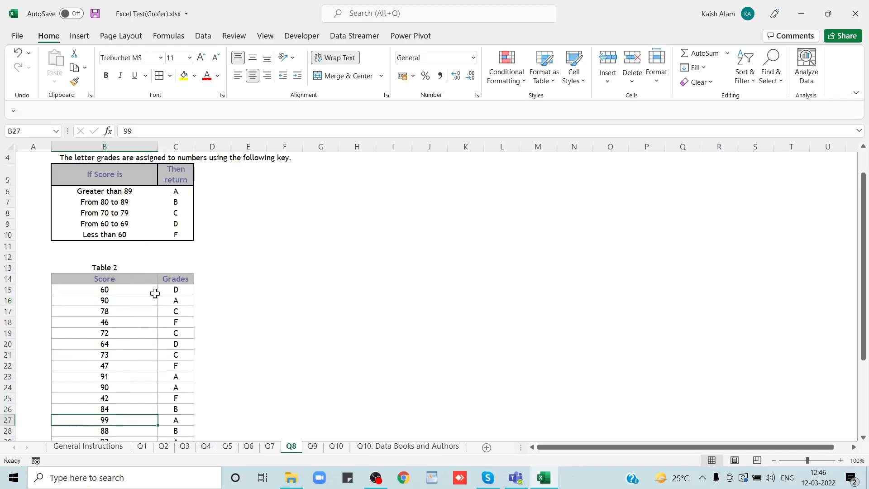
scroll(157, 307, up, 1)
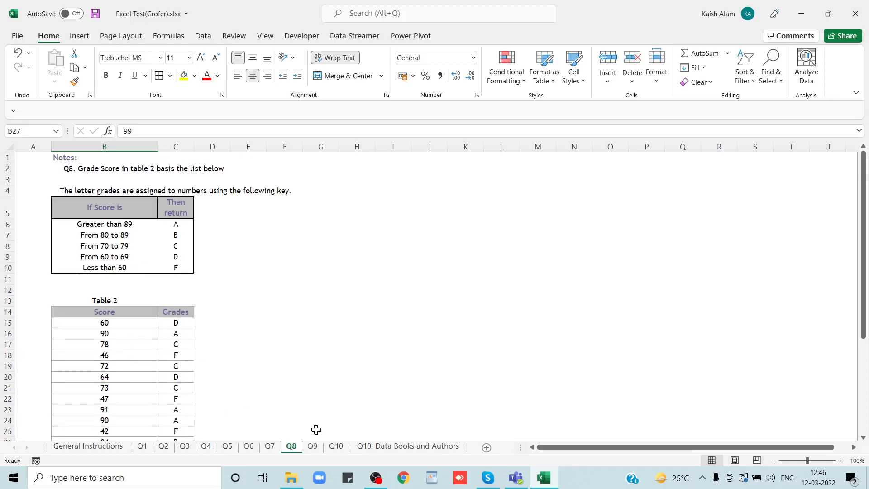
Switch to the Q9 sheet to read its instructions and save the workbook
click(312, 447)
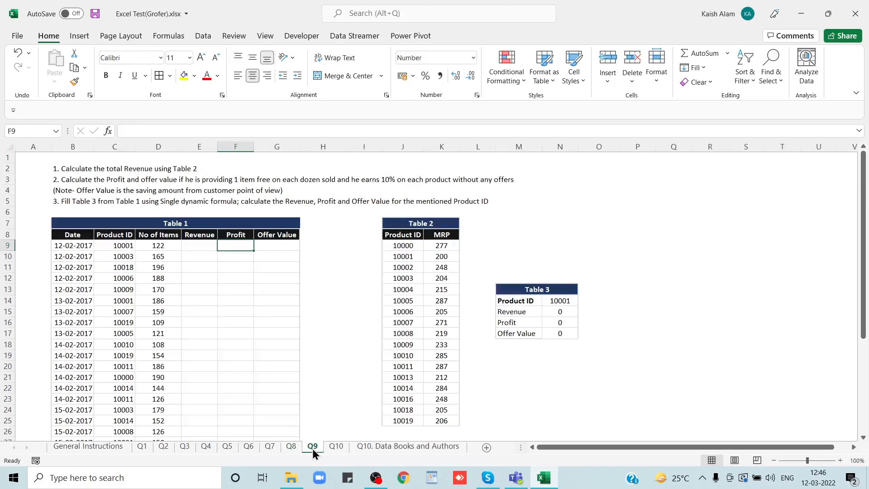
click(261, 302)
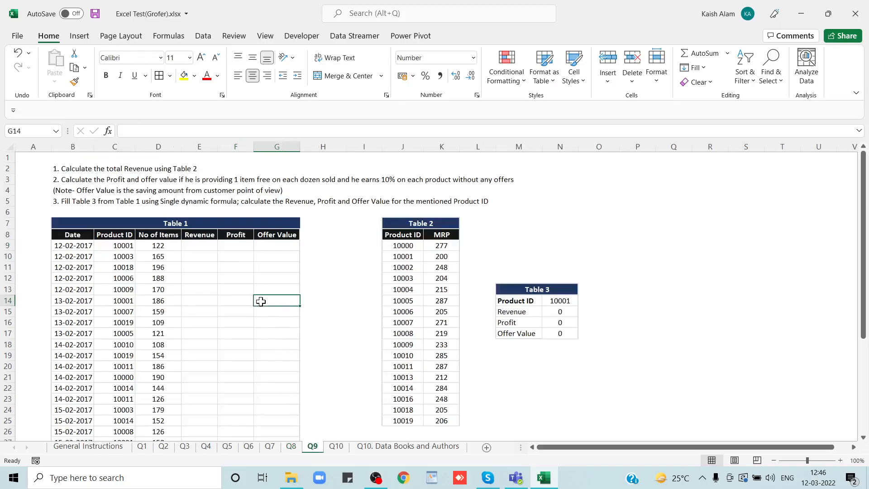
click(204, 254)
key(ctrl+s)
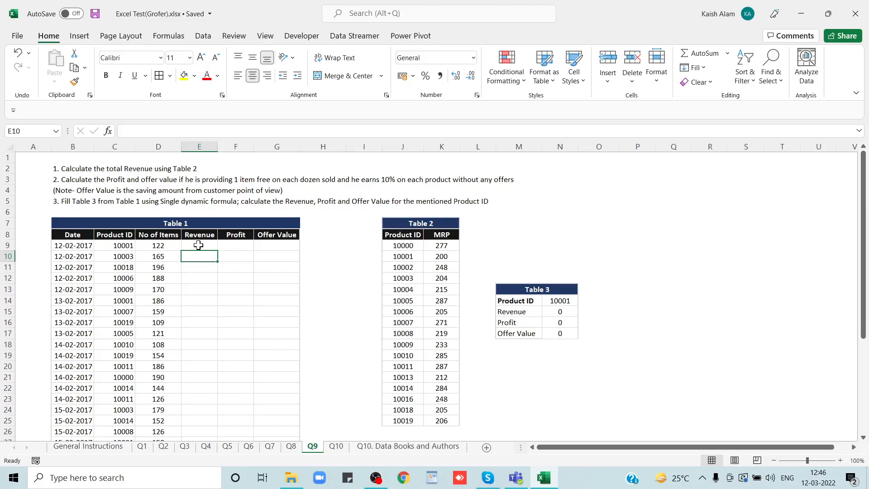
click(109, 178)
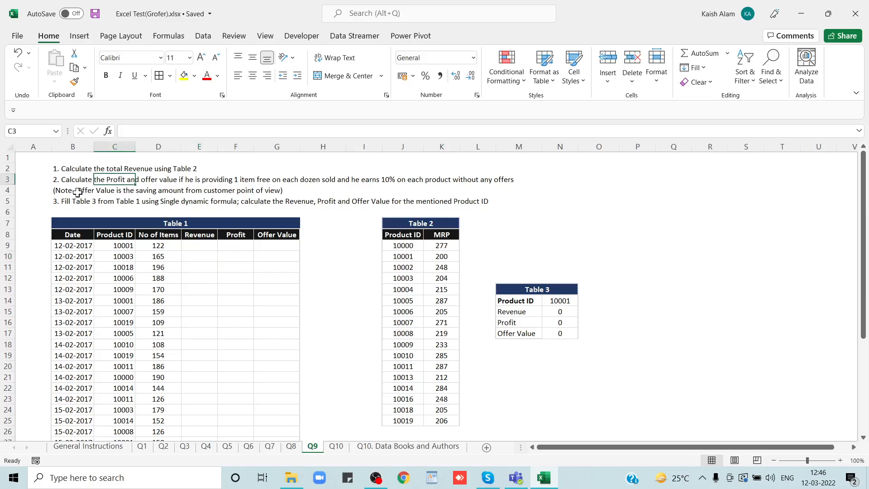
click(77, 193)
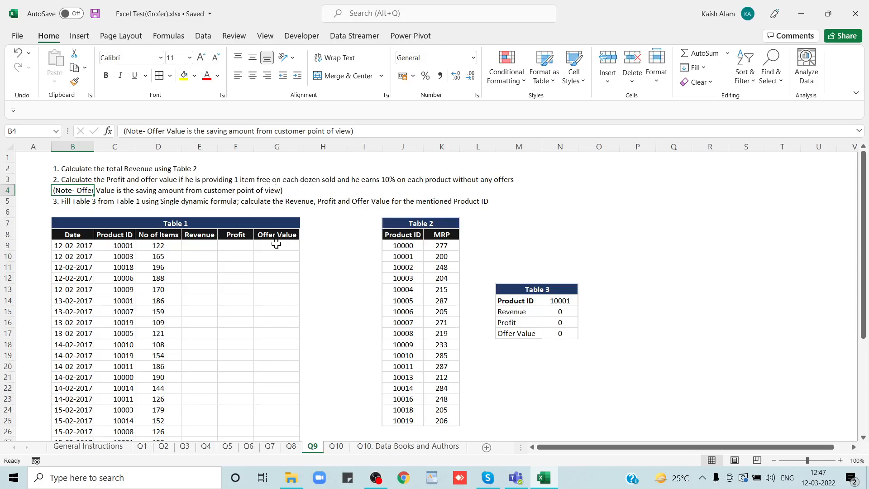
Begin the revenue formula in E9 with a VLOOKUP that uses the product ID in C9 as lookup value
click(196, 248)
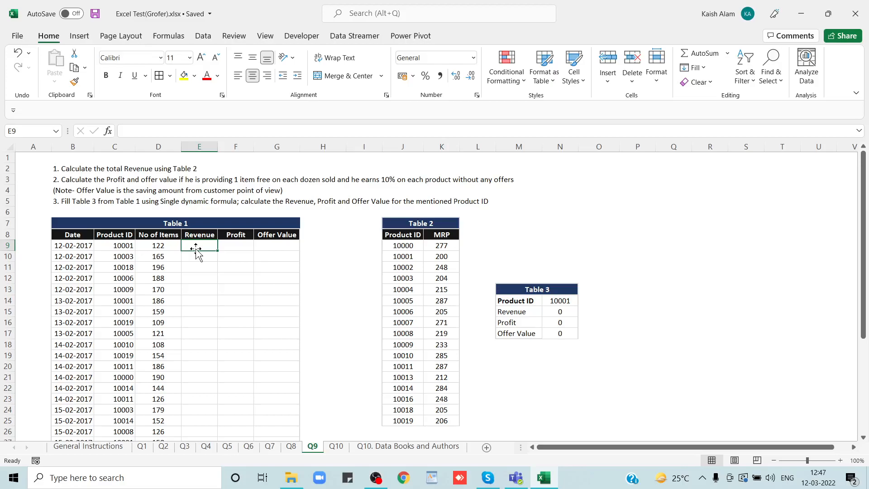
text(=)
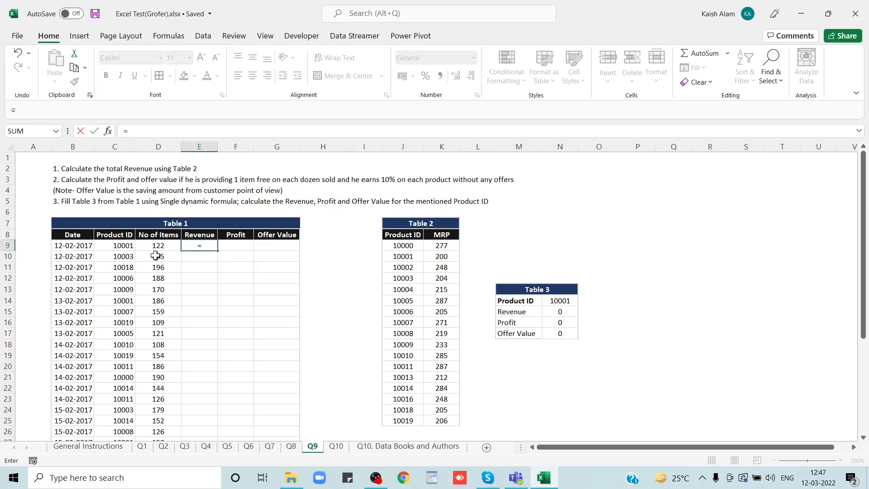
text(vlo)
key(Tab)
key(Left)
key(Left)
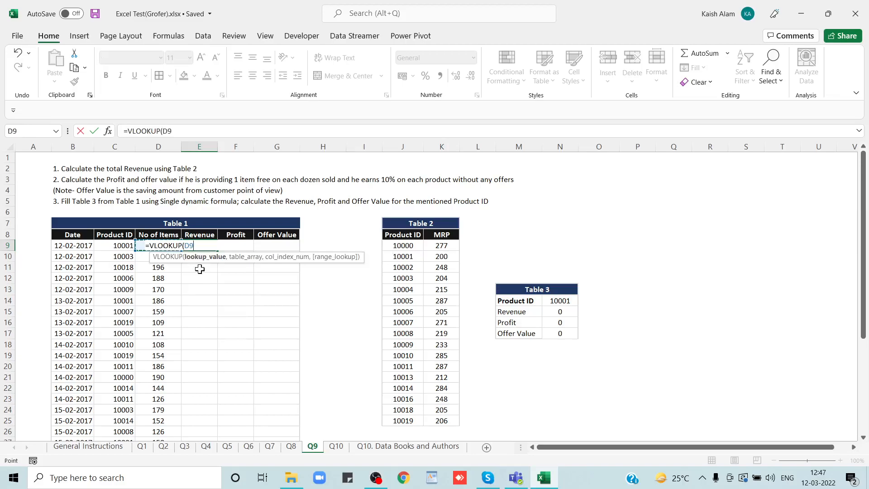
text(,)
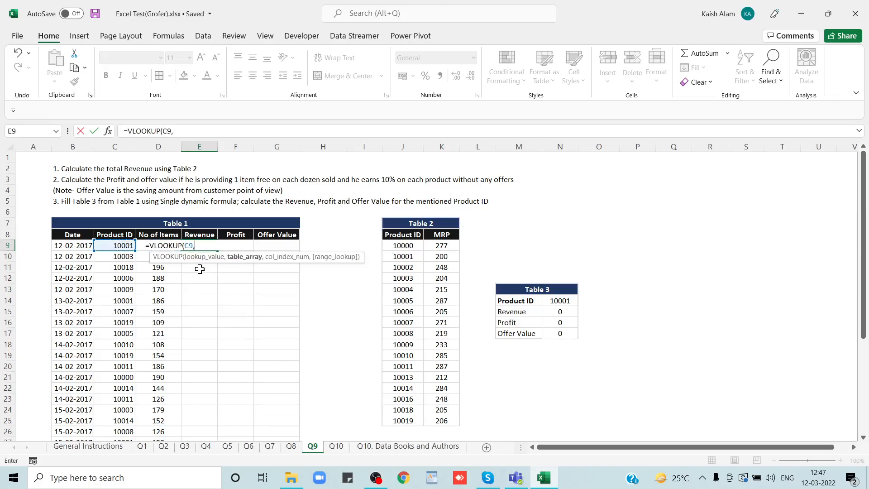
Complete the E9 VLOOKUP with absolute range $J$8:$K$25, column 2 and exact match 0, multiplied by D9
click(400, 235)
key(shift+Right)
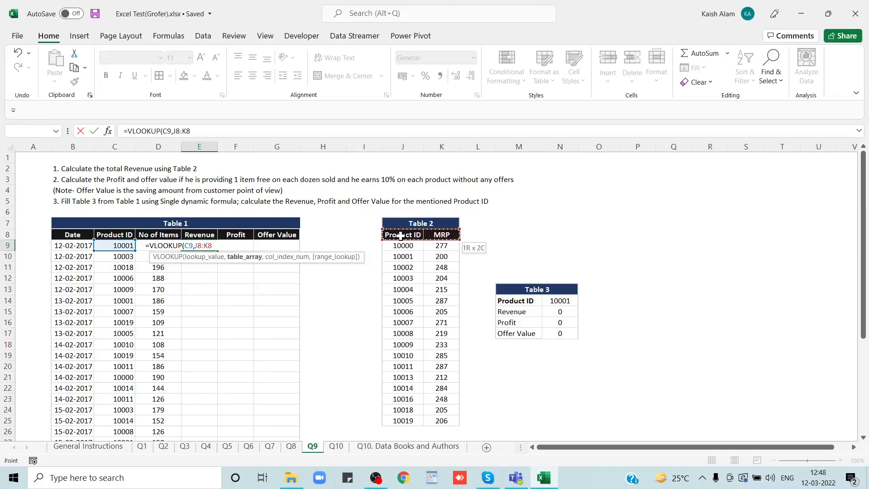
key(ctrl+shift+Down)
key(F4)
text(,2,0)
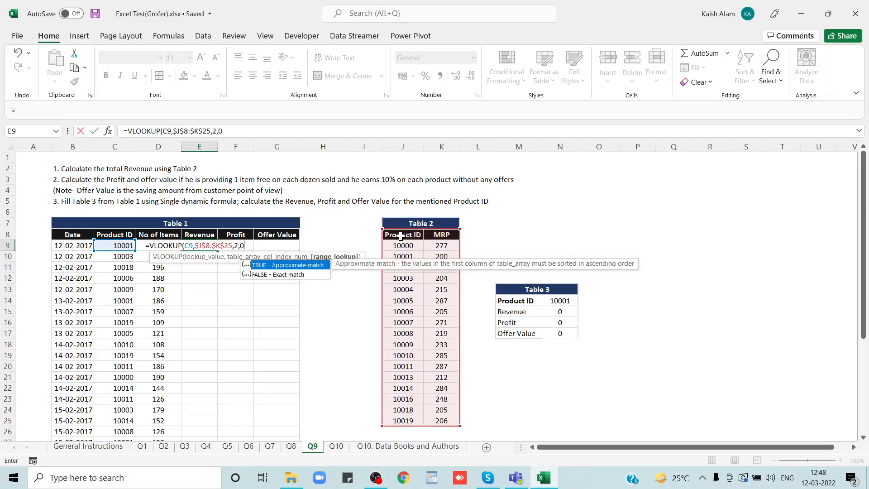
text()*)
click(165, 260)
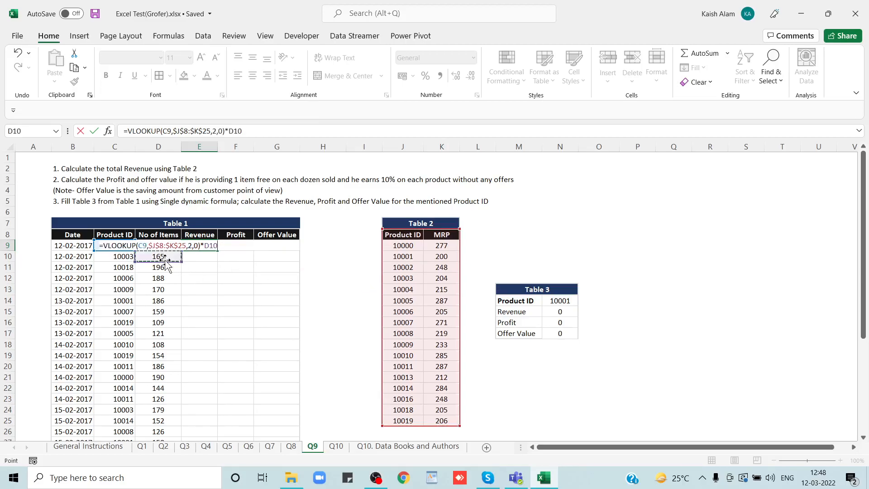
key(Up)
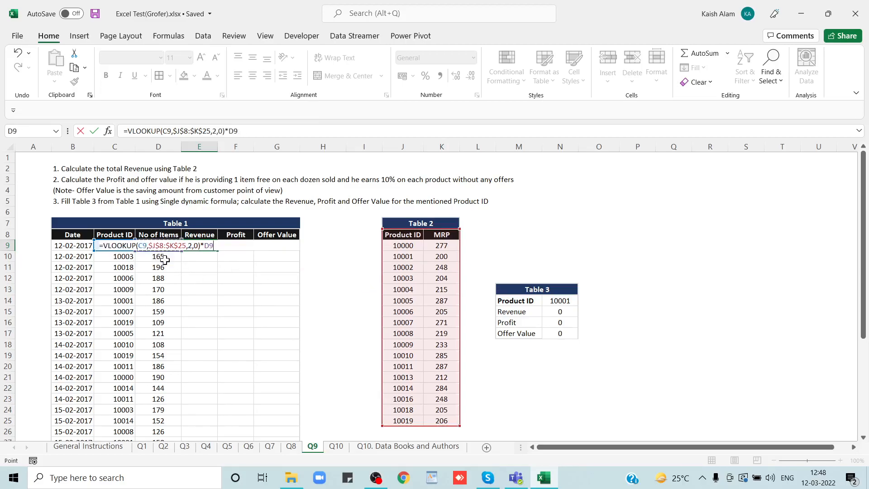
key(Return)
Fill the revenue formula from E9 down through E38 for all rows of Table 1
key(Up)
key(Left)
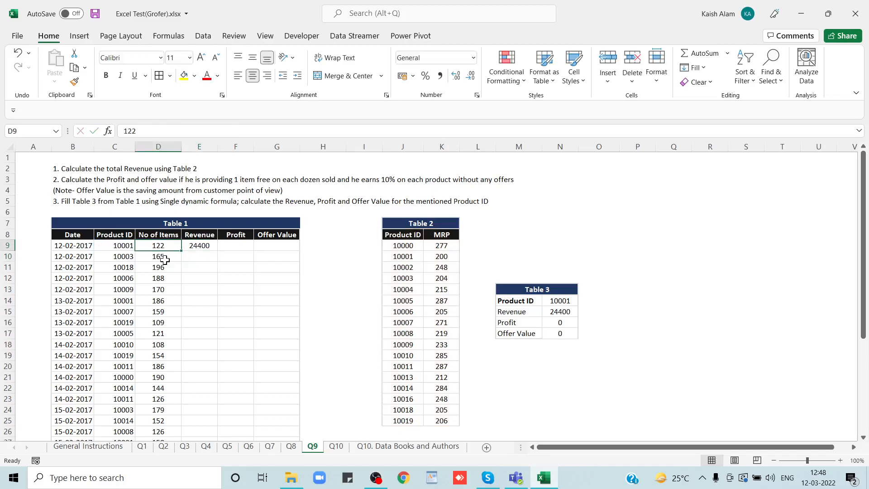
key(ctrl+Down)
key(Right)
key(ctrl+shift+Up)
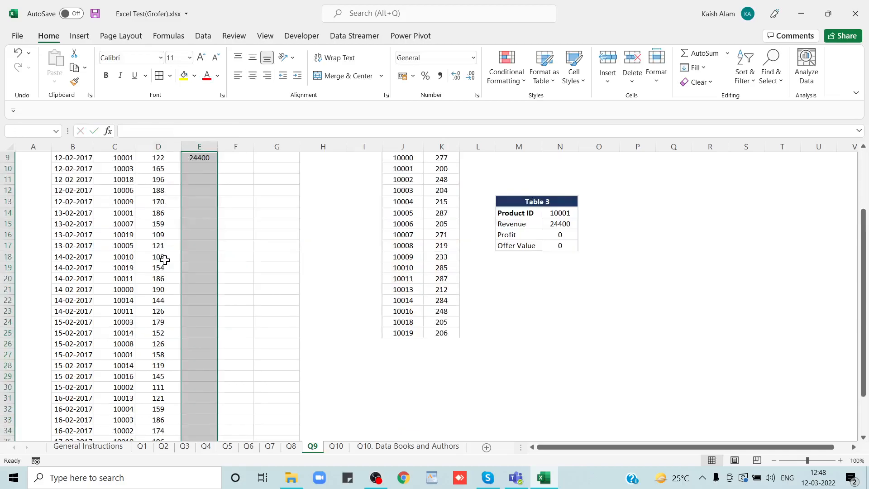
key(Up)
key(ctrl+shift+Up)
key(ctrl+d)
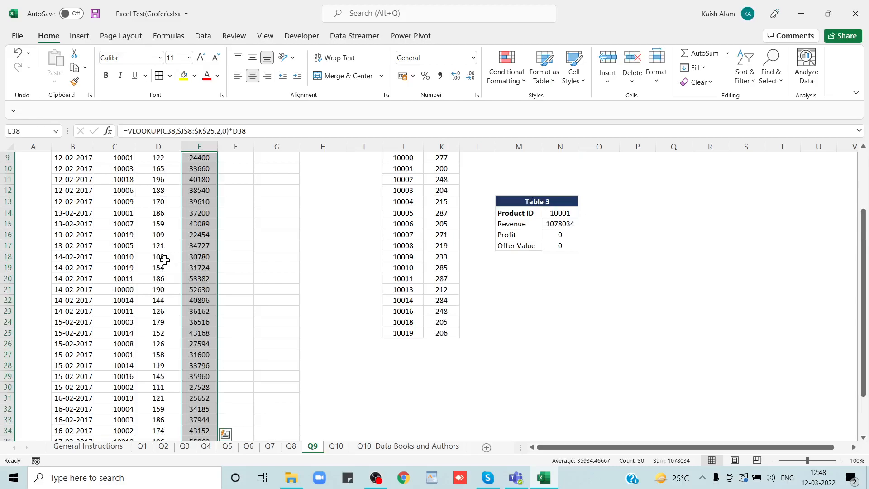
Return to the first data row of Table 1, select Profit cell F9 and save the workbook
key(ctrl+Up)
key(ctrl+Up)
key(Down)
key(Down)
key(Down)
key(Down)
key(Down)
key(Down)
key(Down)
key(Down)
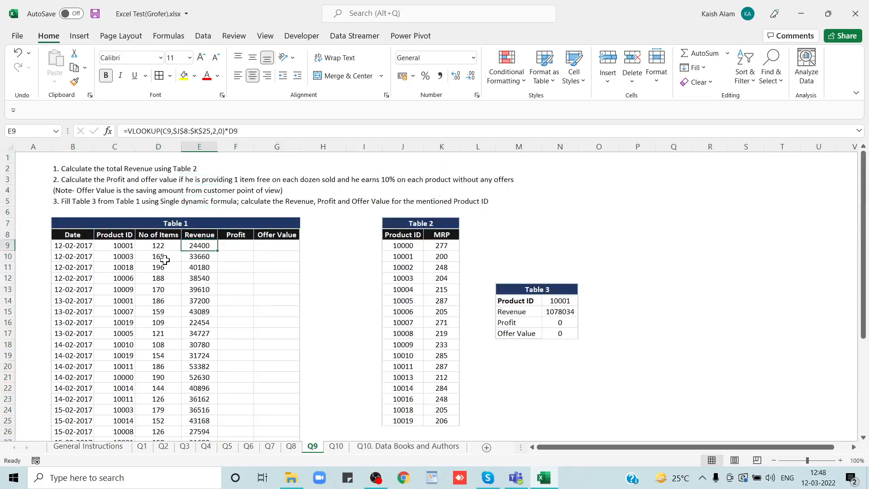
key(Right)
key(ctrl+s)
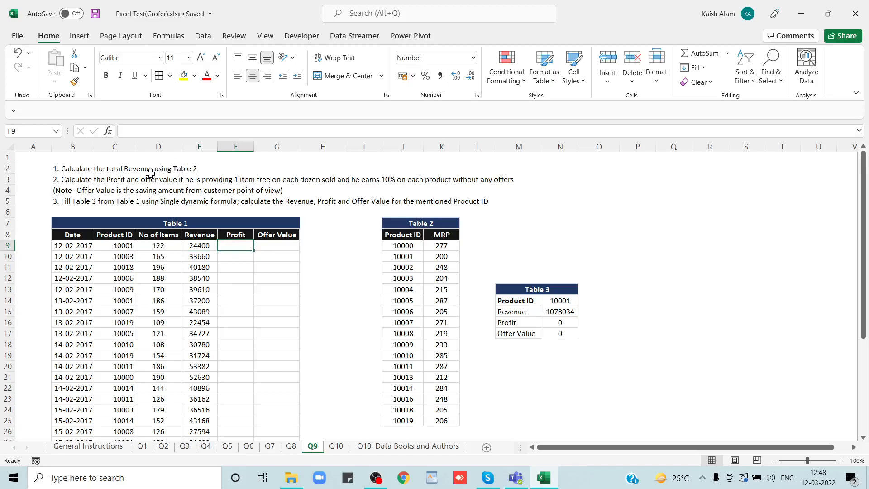
Following the one-free-per-dozen instruction, calculate the number of free items in spare cell H9 with =ROUNDDOWN(D9/12,0)
click(113, 181)
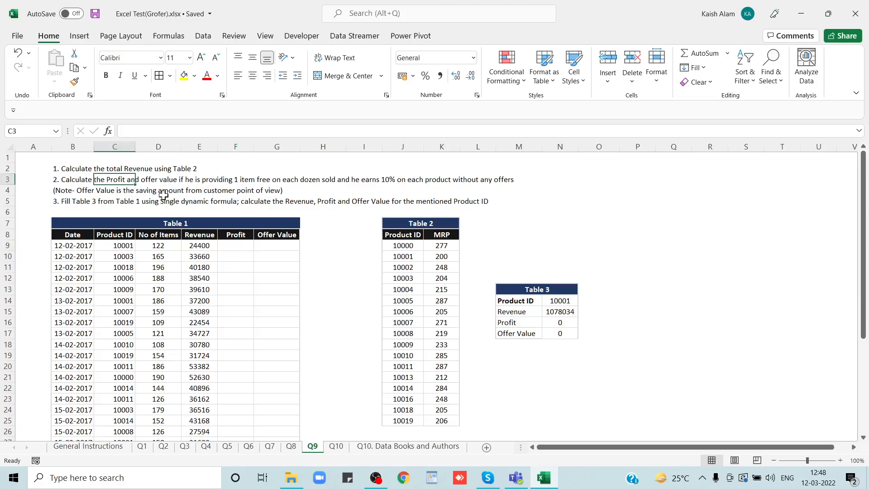
click(80, 183)
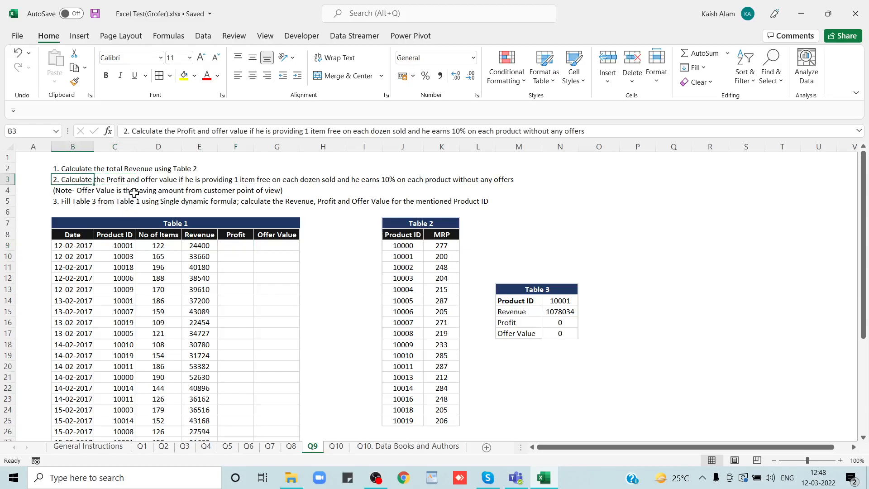
click(237, 246)
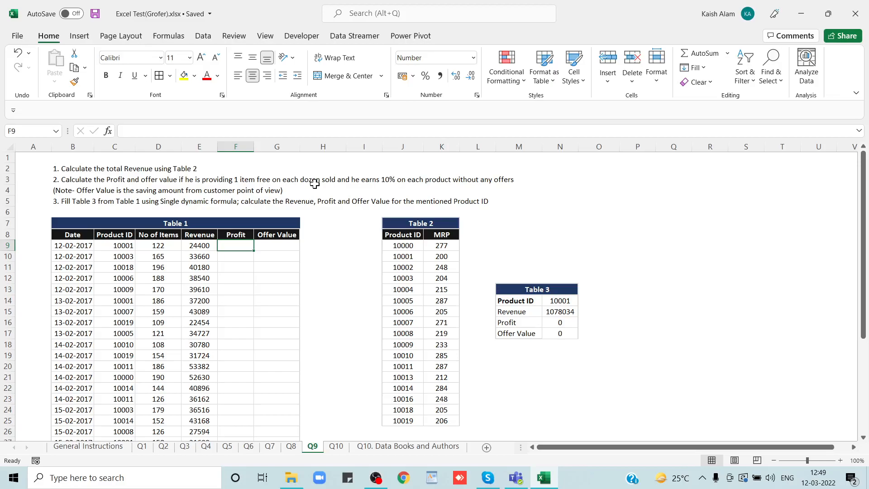
click(164, 246)
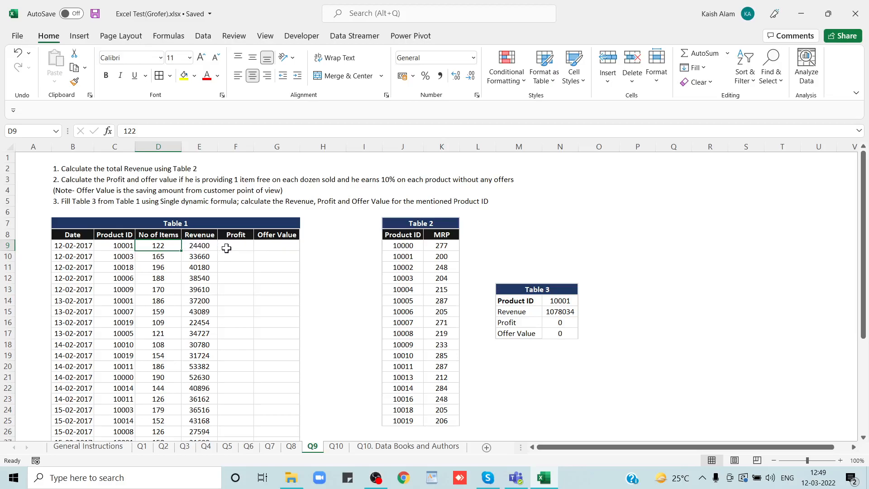
click(314, 246)
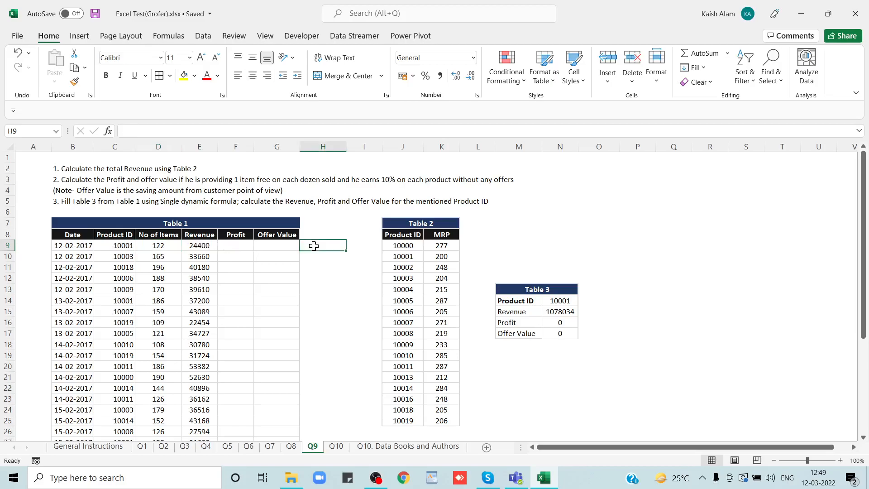
text(=rou)
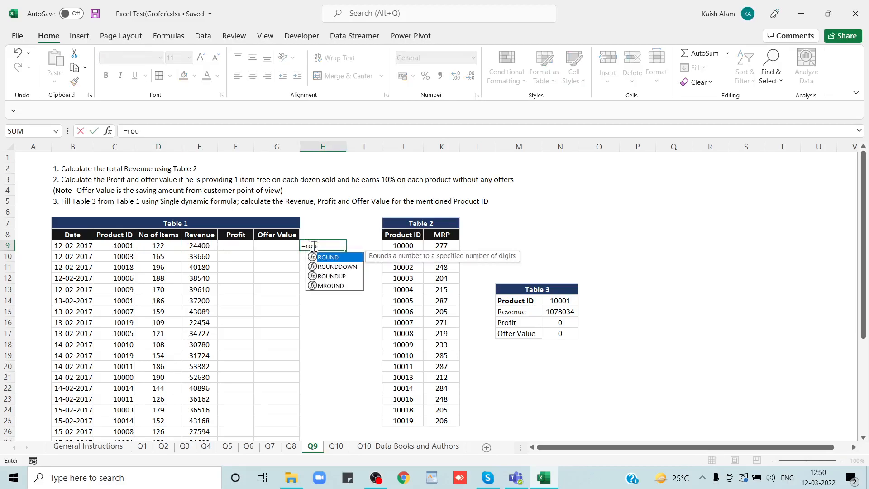
key(Down)
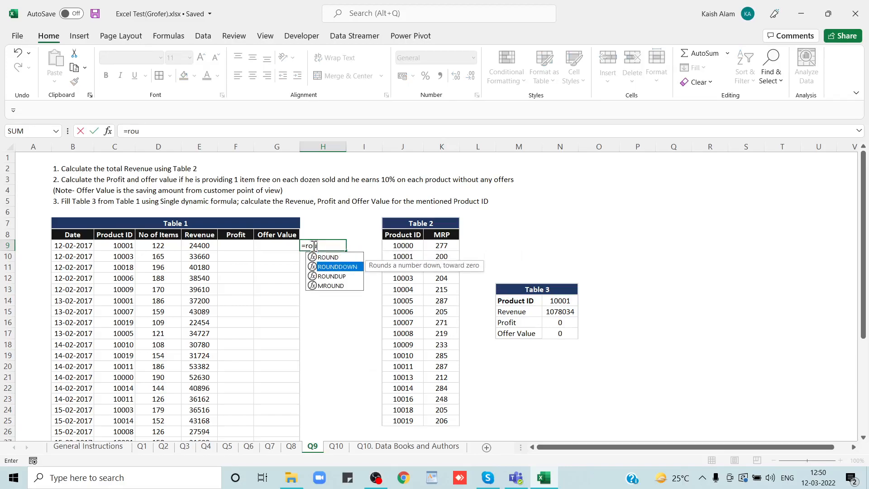
key(Tab)
click(156, 246)
text(/12)
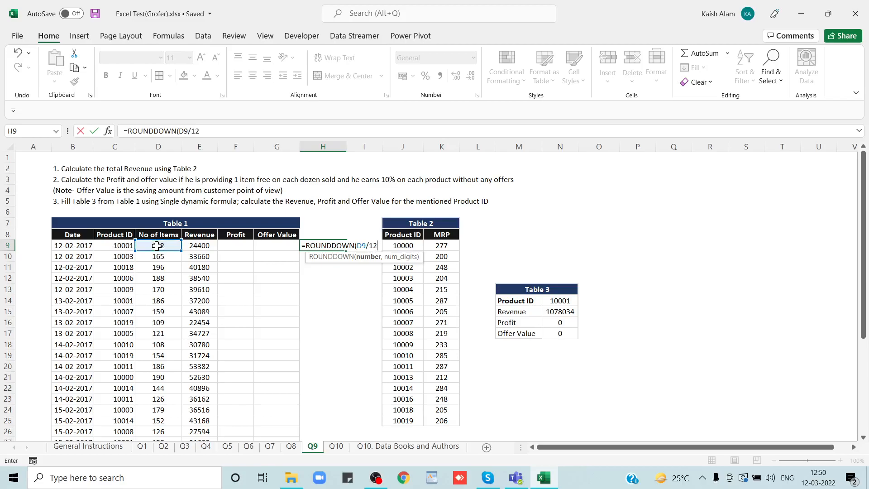
text(,0)
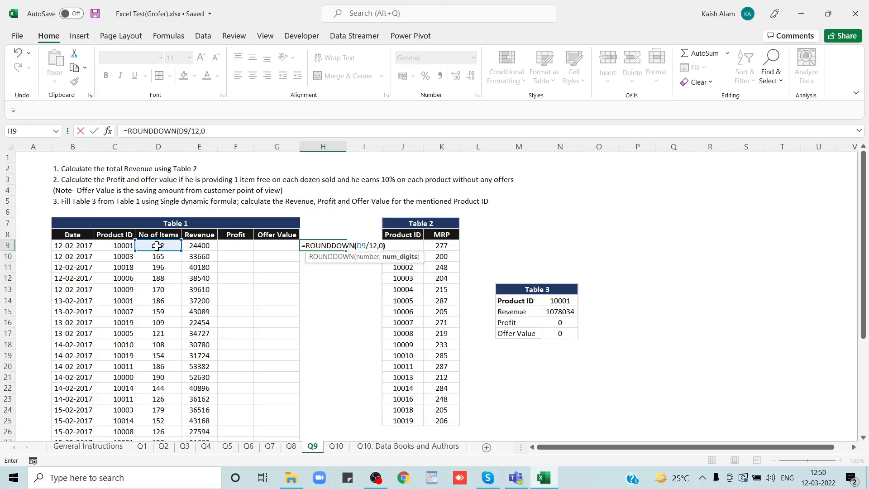
text())
key(Return)
key(Up)
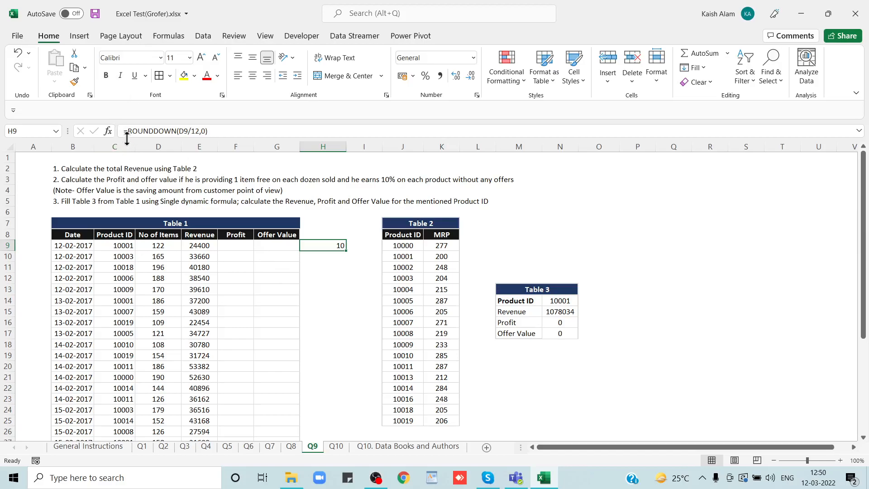
Copy the ROUNDDOWN formula text from H9 and paste it as the start of the Profit formula in F9
drag(124, 134, 261, 115)
key(ctrl+c)
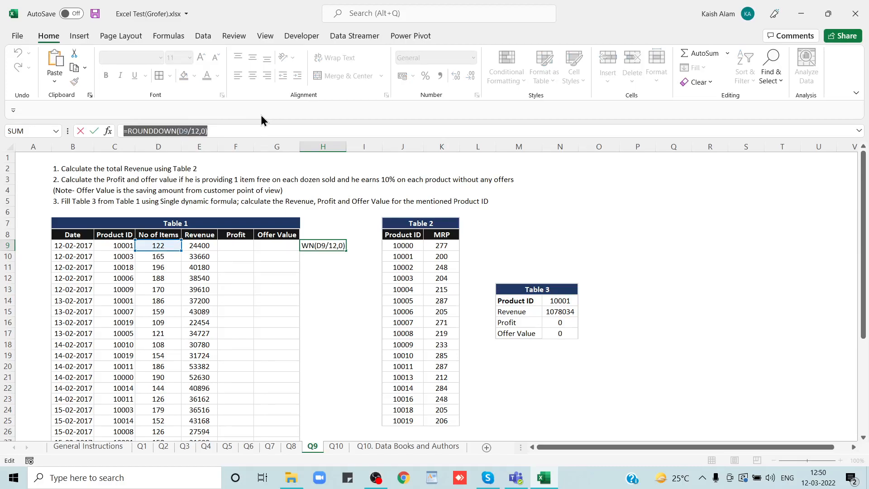
key(Escape)
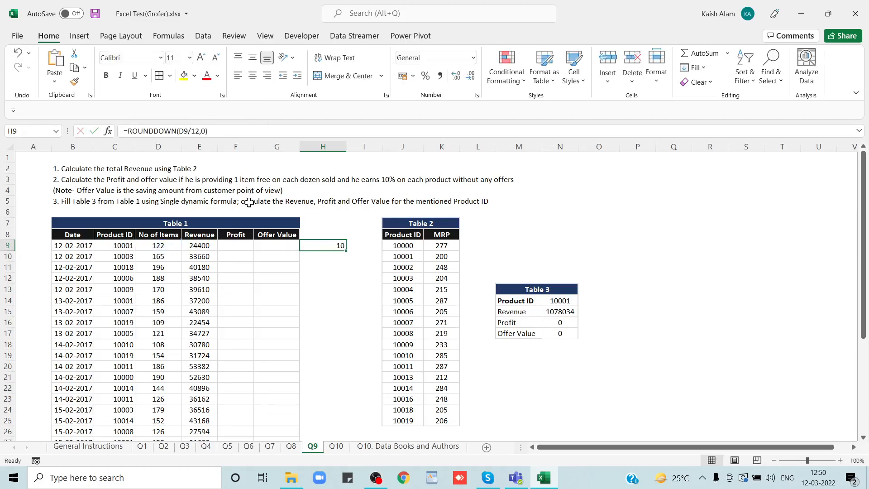
click(233, 243)
text(=)
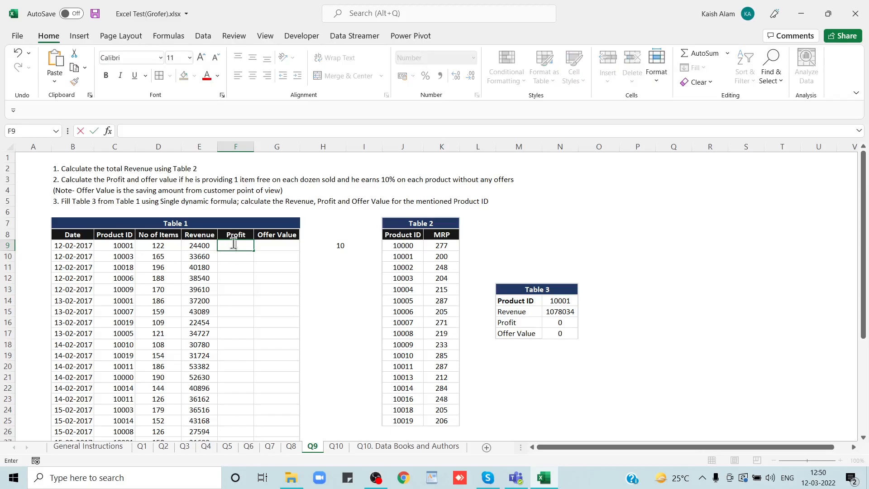
key(ctrl+v)
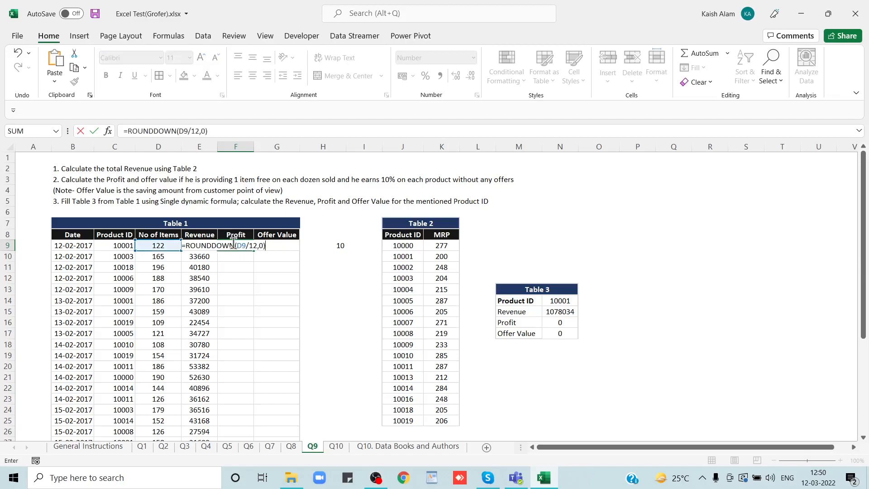
Subtract the free items from the items sold by making F9 =D9-ROUNDDOWN(D9/12,0)
click(127, 131)
click(162, 246)
text(-)
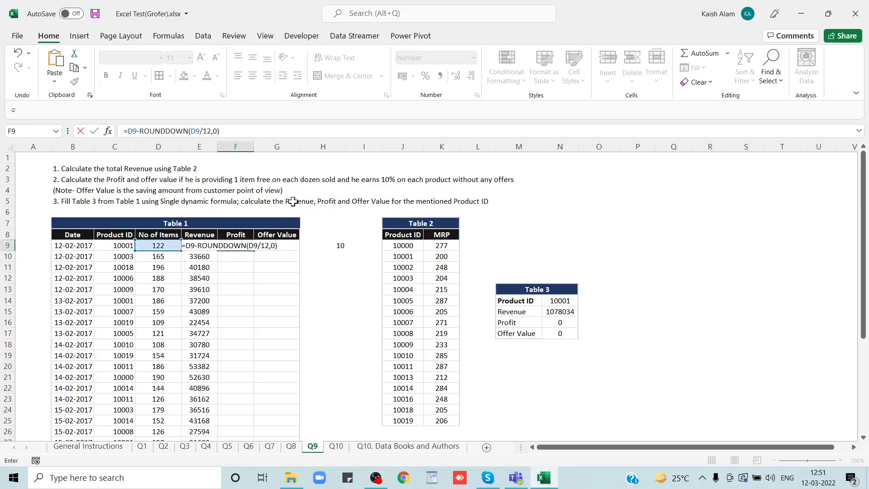
key(Return)
key(Up)
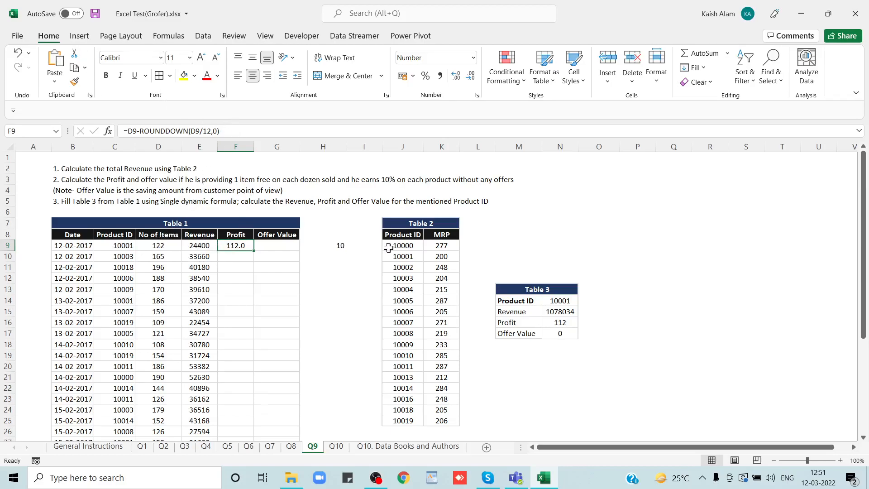
Append *VLOOKUP(C9,$J$9:$K$25,2,0) to the Profit formula in F9 to bring in the product's MRP from Table 2
click(255, 134)
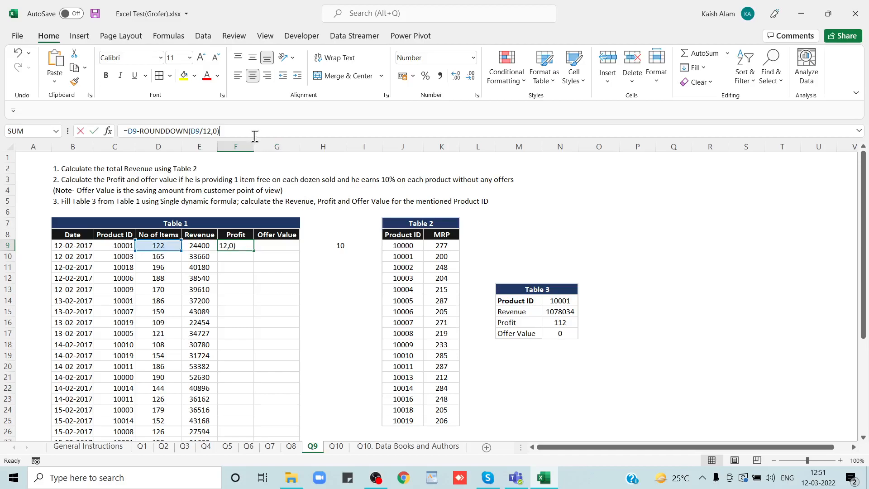
text(*vlo)
key(Tab)
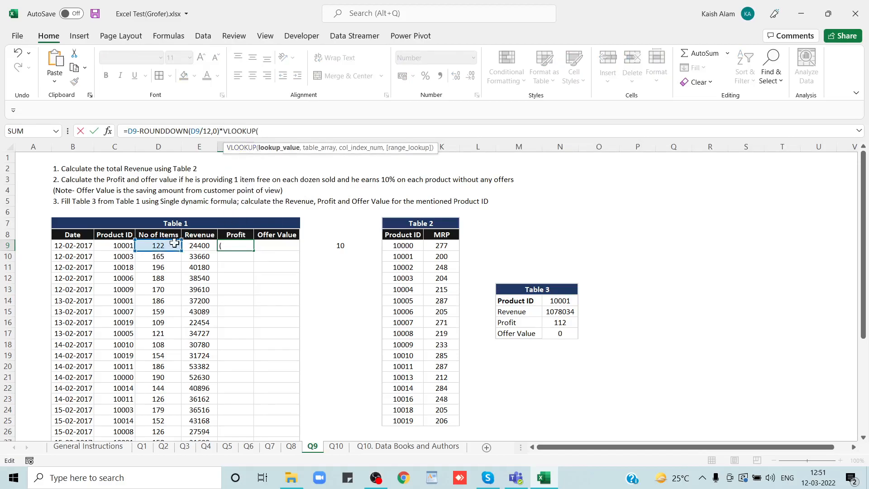
click(123, 245)
text(,)
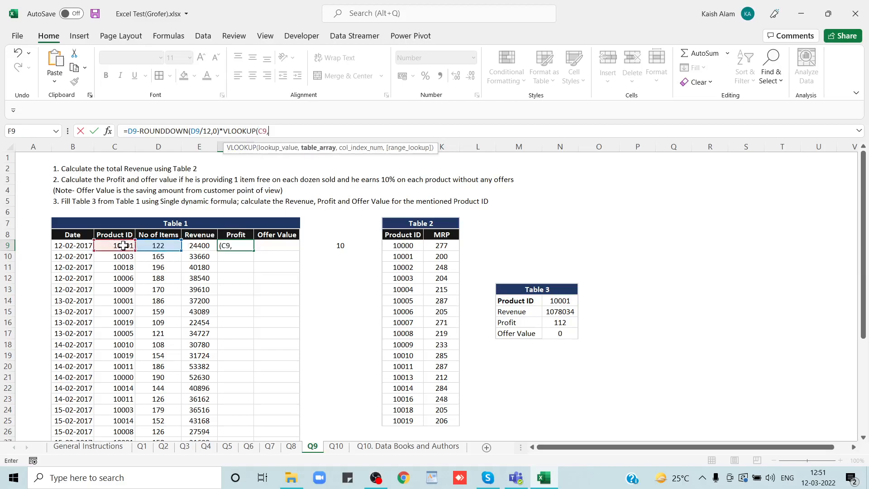
click(398, 246)
key(ctrl+shift+Right)
key(ctrl+shift+Down)
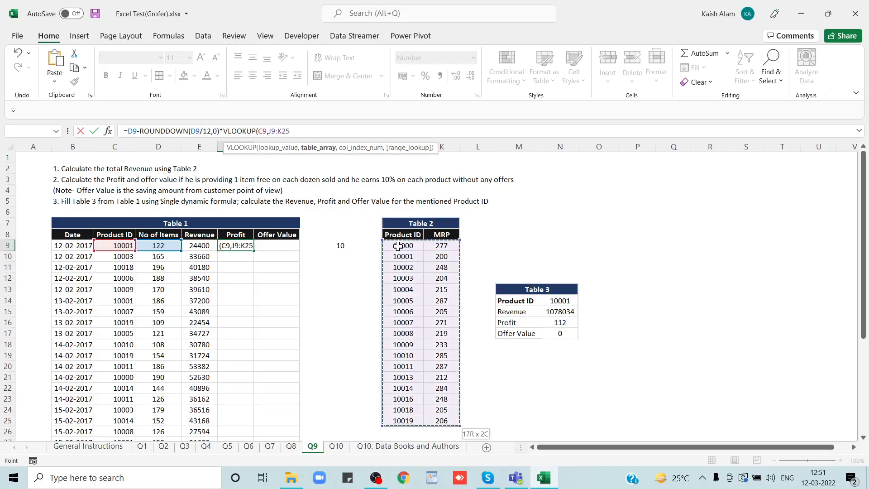
key(F4)
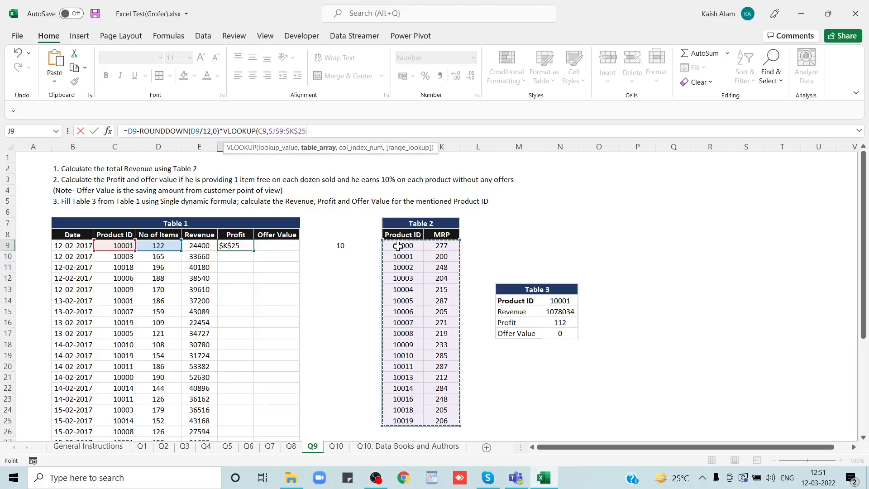
text(,2,)
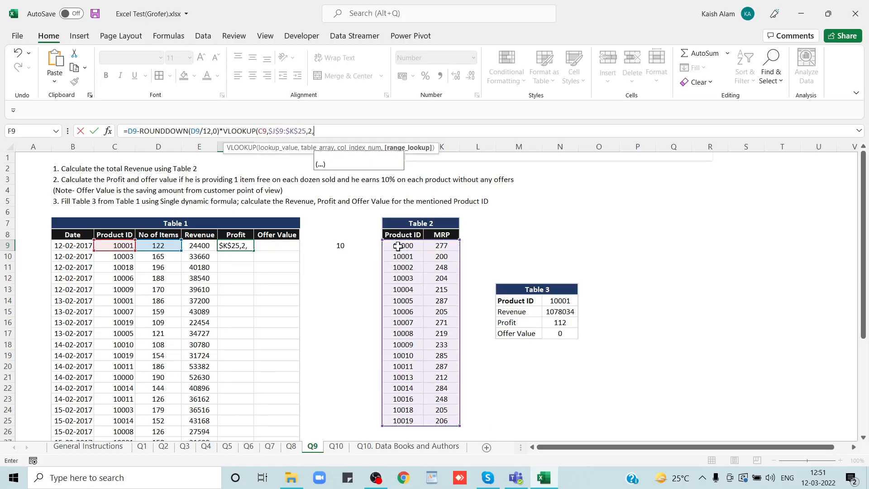
text(0))
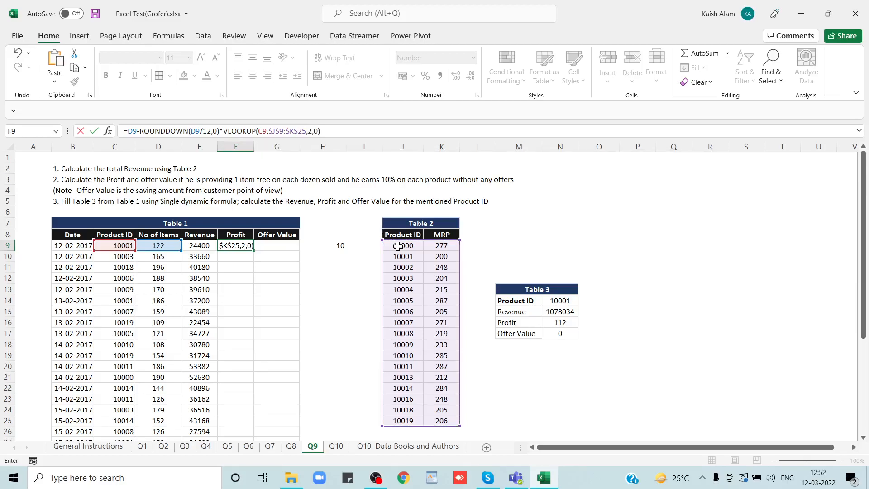
key(Return)
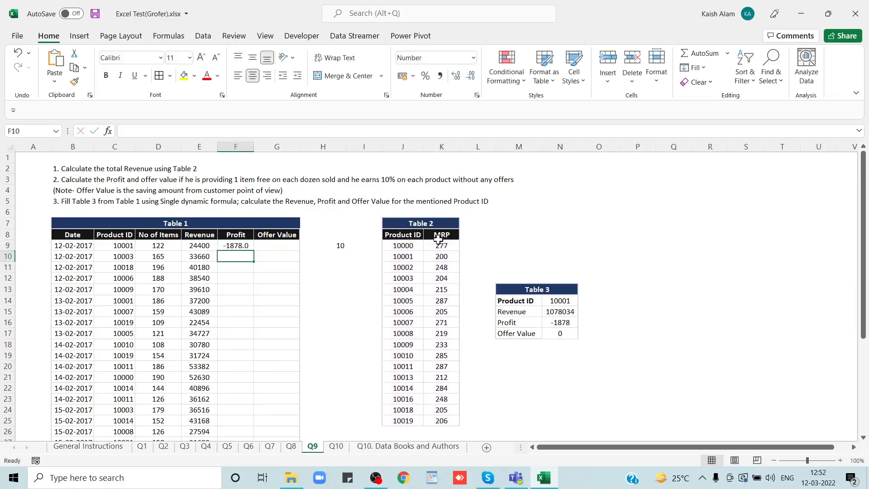
Enclose D9-ROUNDDOWN(D9/12,0) in parentheses in the F9 formula so the subtraction is evaluated before multiplying by the MRP
key(Up)
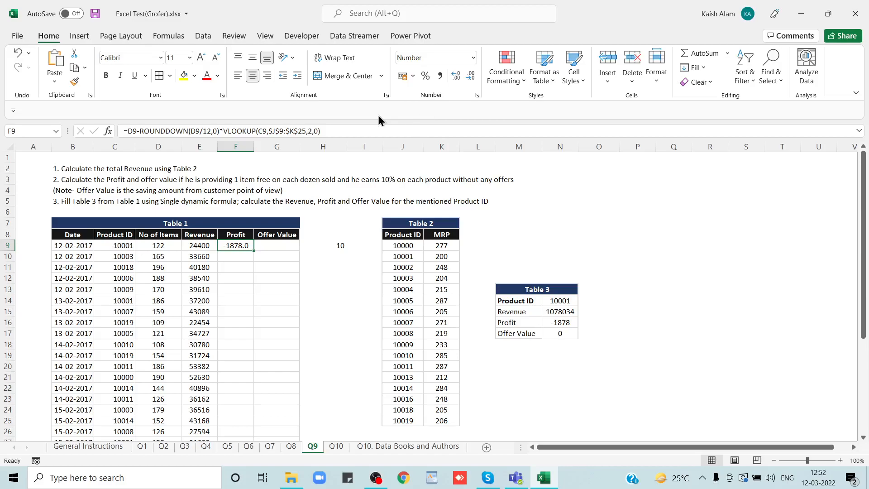
click(246, 132)
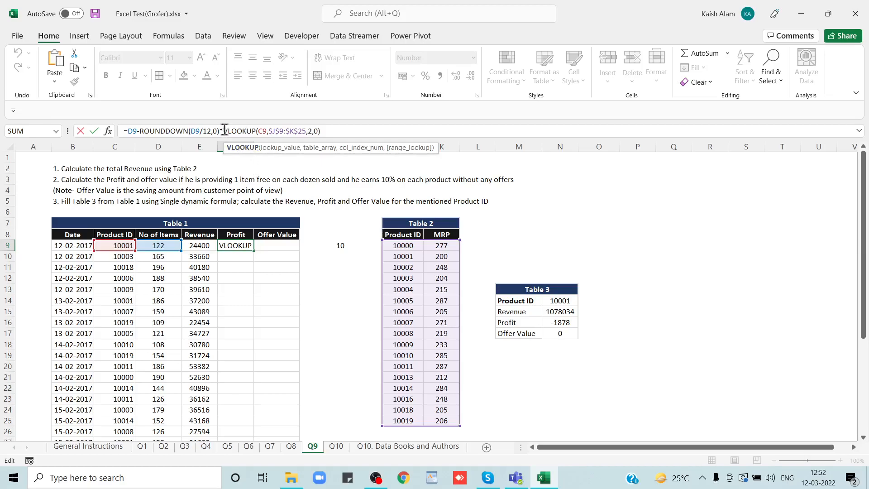
click(223, 131)
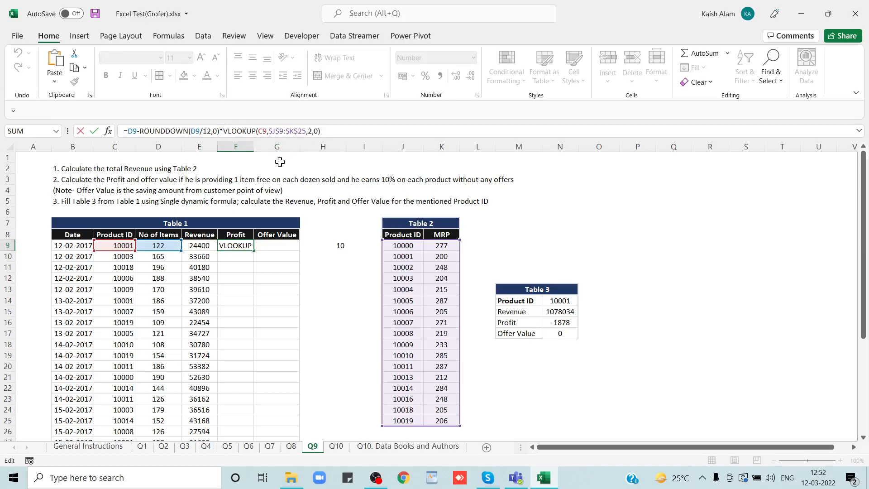
click(127, 131)
text(()
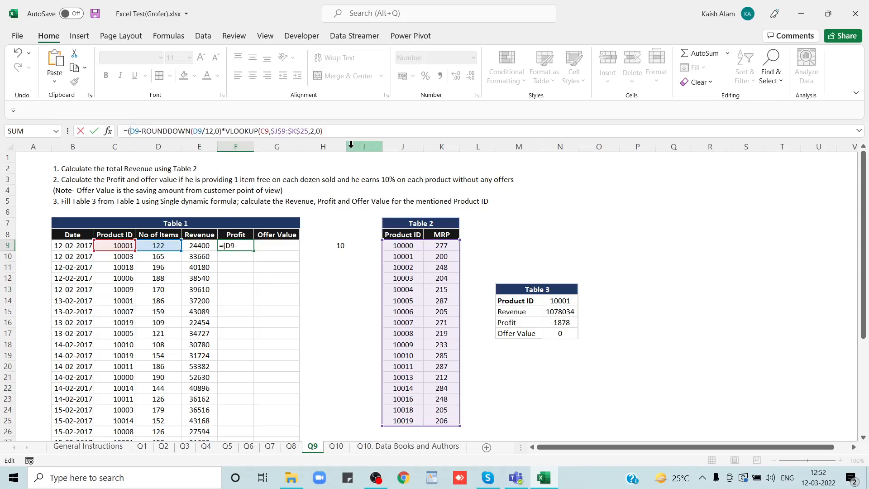
click(225, 132)
key(Left)
text())
key(Return)
key(Up)
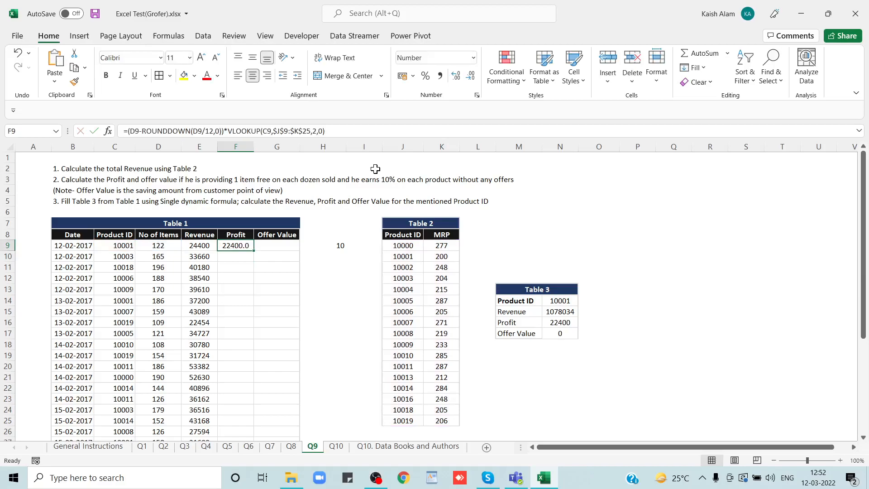
Multiply the Profit formula in F9 by 10%
click(356, 129)
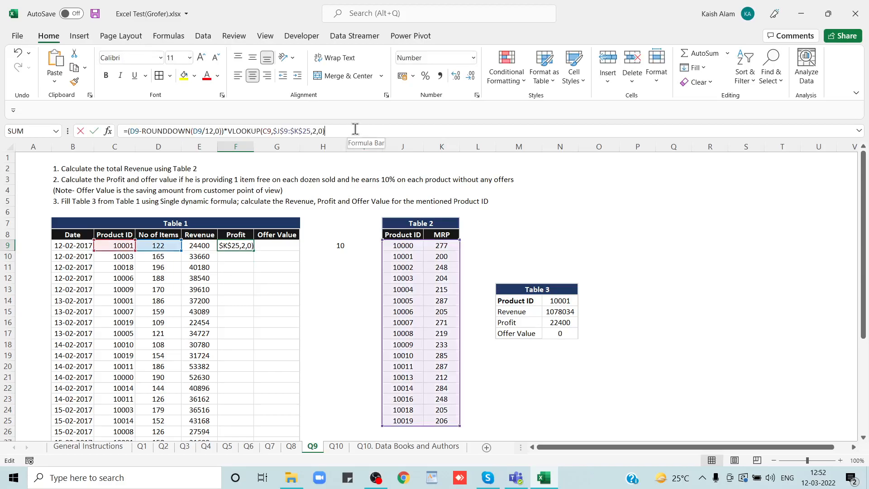
text(*)
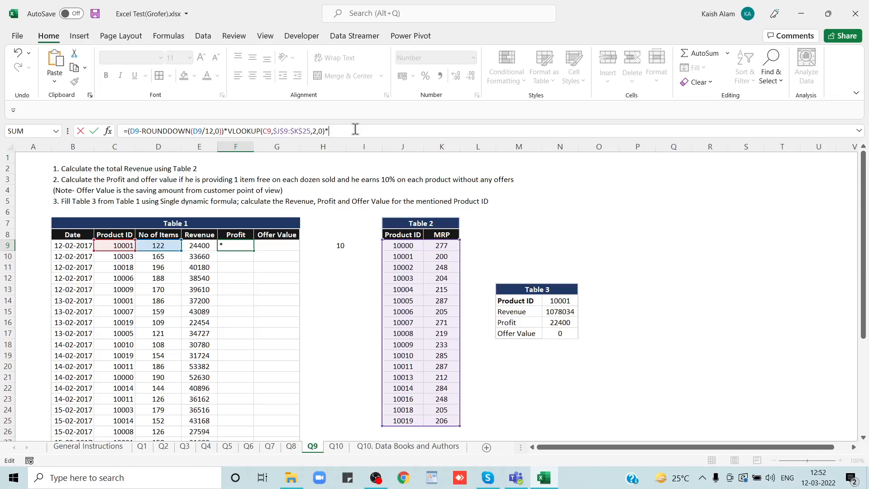
text(10)
key(Return)
key(Up)
Fill the Profit formula from F9 down to the last data row, F38
key(Left)
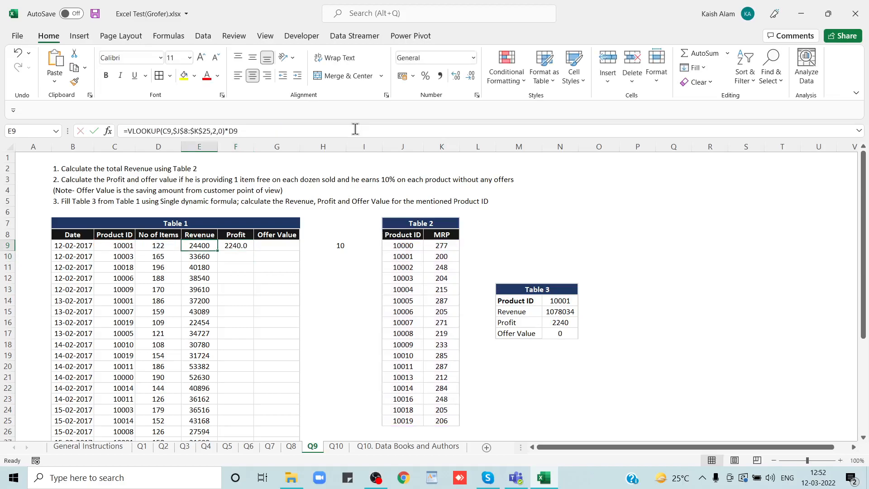
key(ctrl+Down)
key(Right)
key(ctrl+shift+Up)
key(ctrl+d)
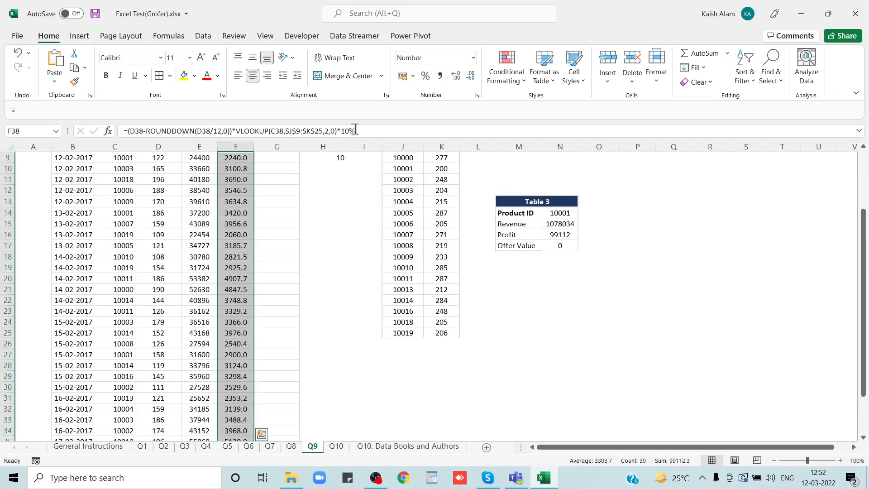
Check the offer value note and enter =ROUNDDOWN(D9/12,0) in the first Offer Value cell, G9
key(ctrl+Up)
key(Down)
key(Right)
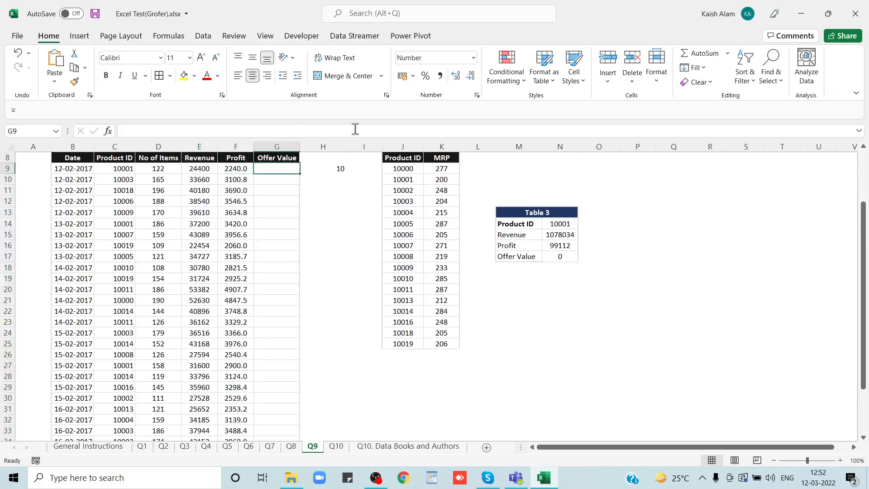
scroll(355, 129, up, 3)
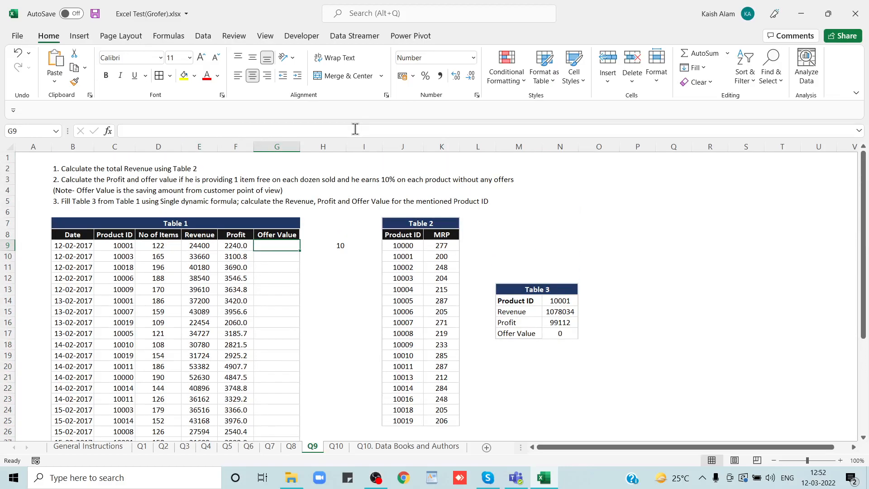
click(232, 191)
click(139, 190)
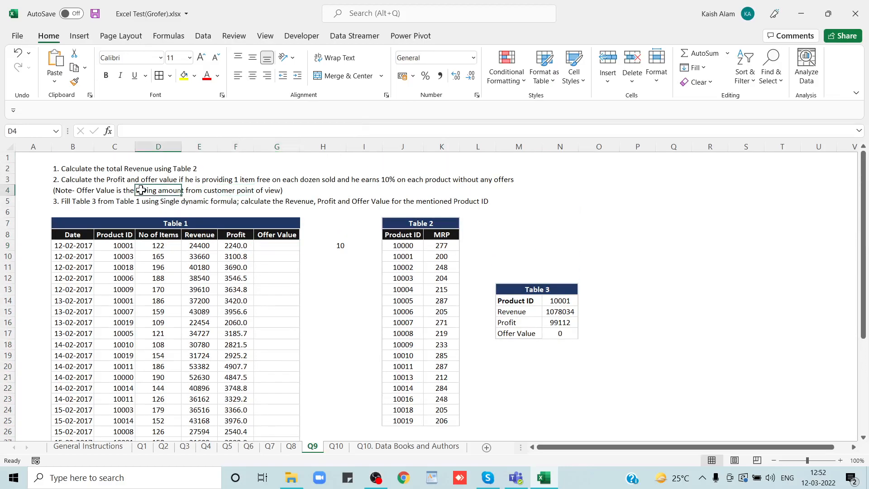
click(276, 248)
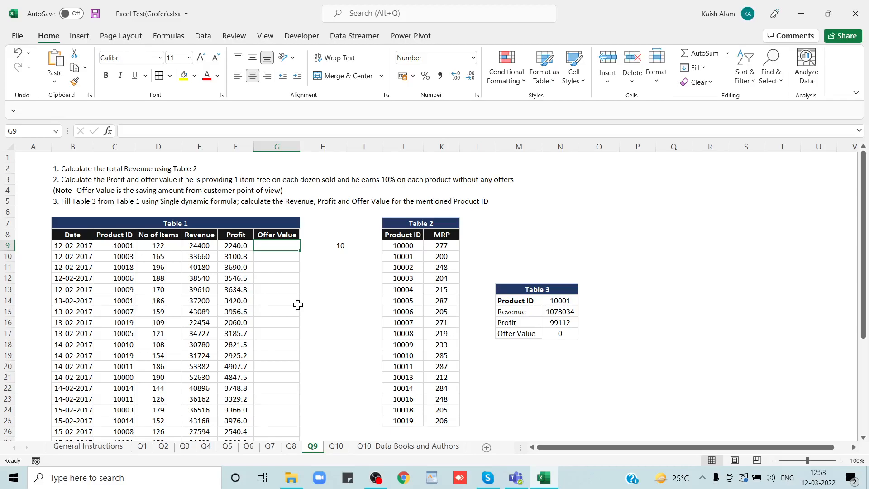
text(=)
key(BackSpace)
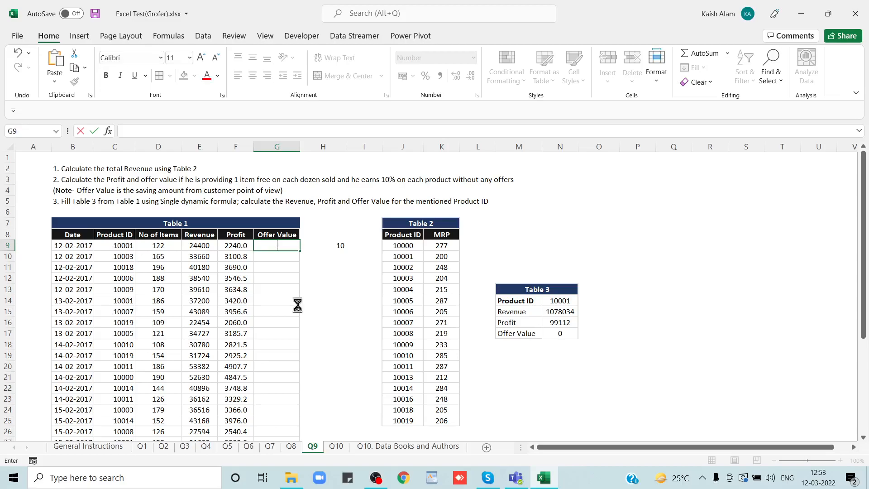
text(=ROUNDDOWN(D9/12,0))
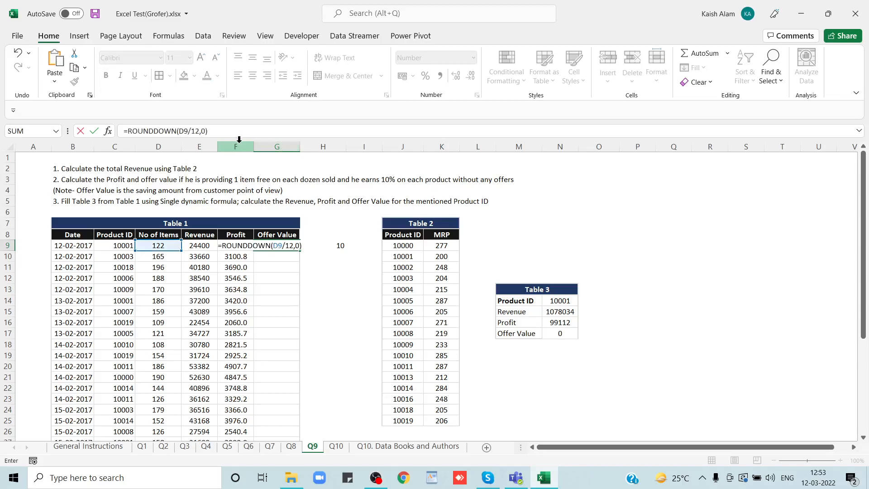
key(Return)
key(Up)
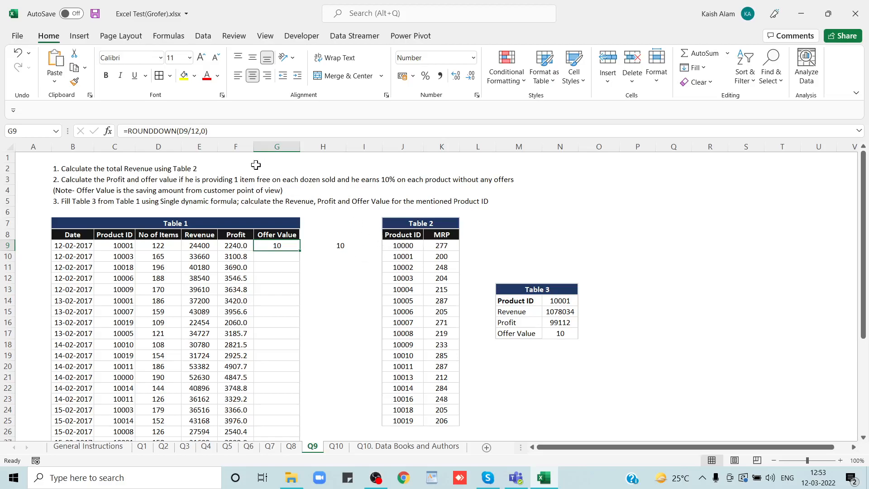
Multiply the free items in G9 by the product's MRP by appending *VLOOKUP(C9,$J$9:$K$25,2,0)
click(227, 131)
text(*)
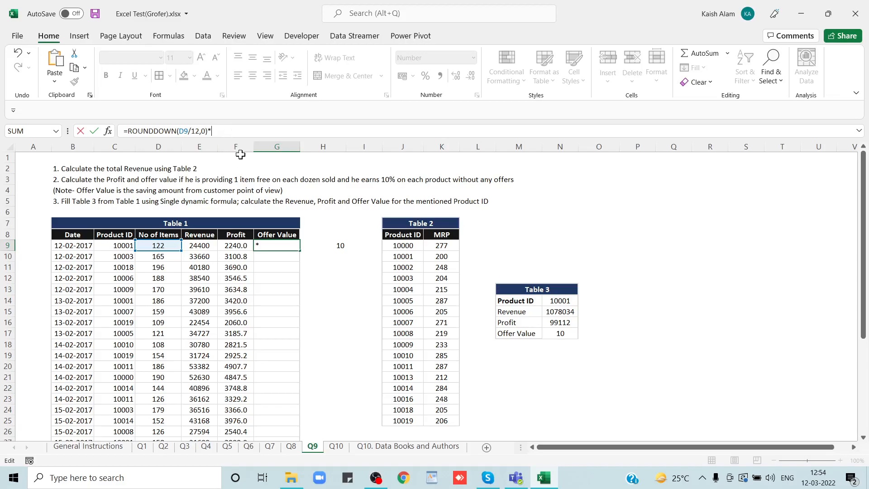
text(VLOOKUP()
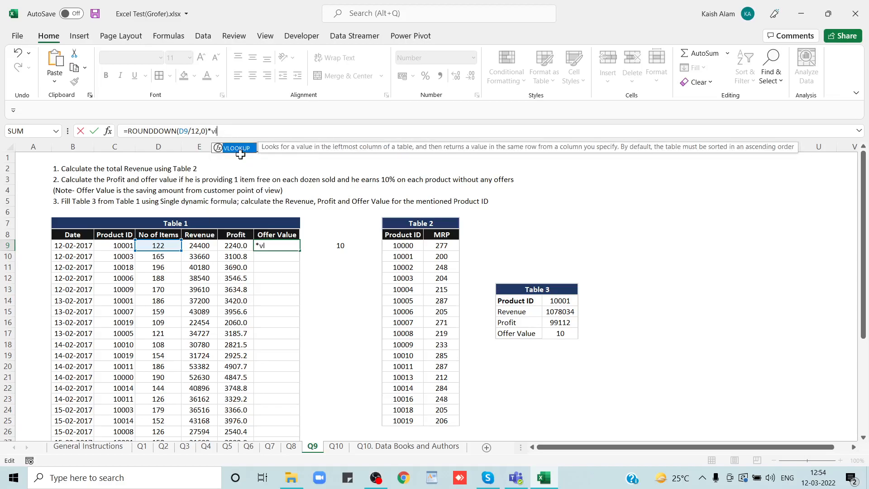
click(121, 248)
text(,)
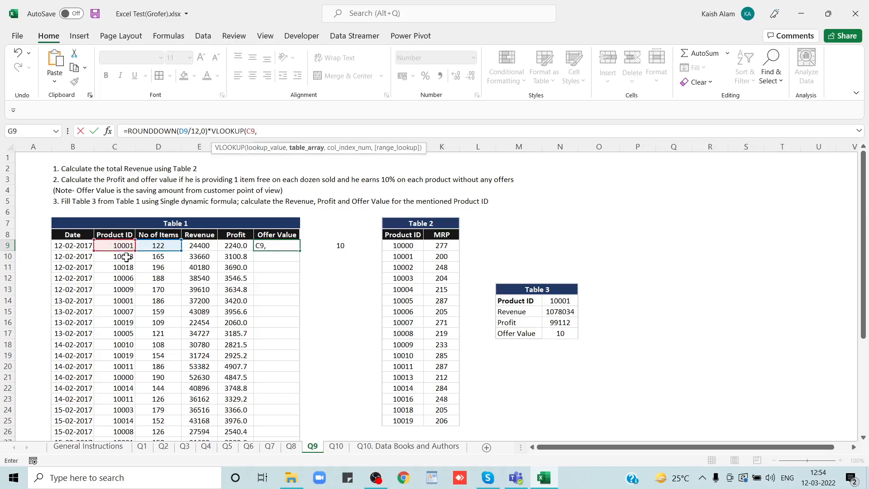
click(398, 245)
key(shift+Right)
key(ctrl+shift+Down)
key(F4)
text(,2,)
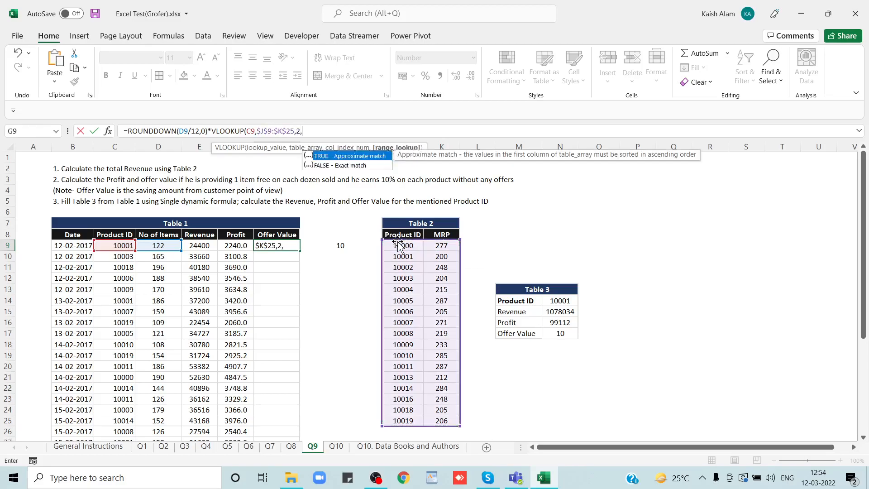
text(0))
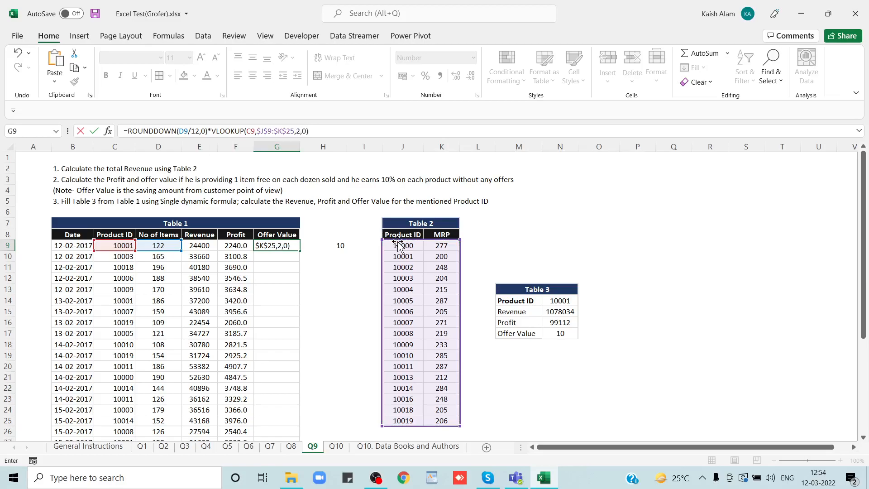
key(Return)
Fill the Offer Value formula from G9 down to the last data row, G38
key(Up)
key(Left)
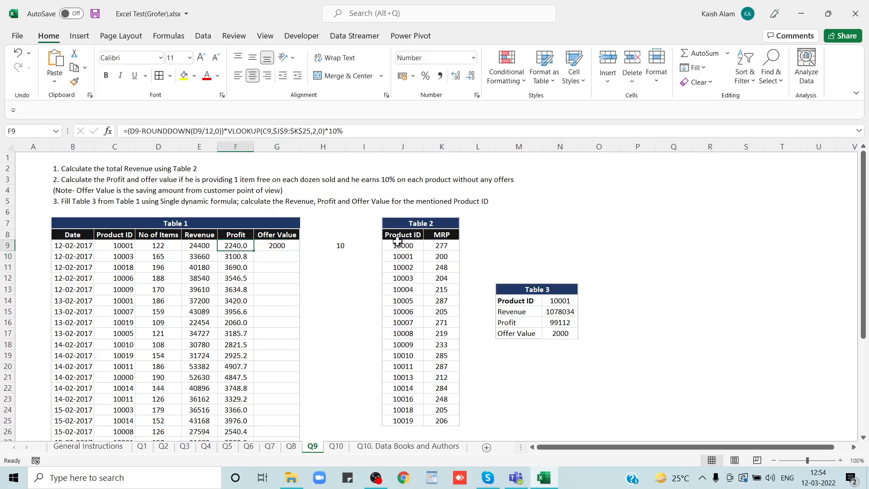
key(ctrl+Down)
key(Right)
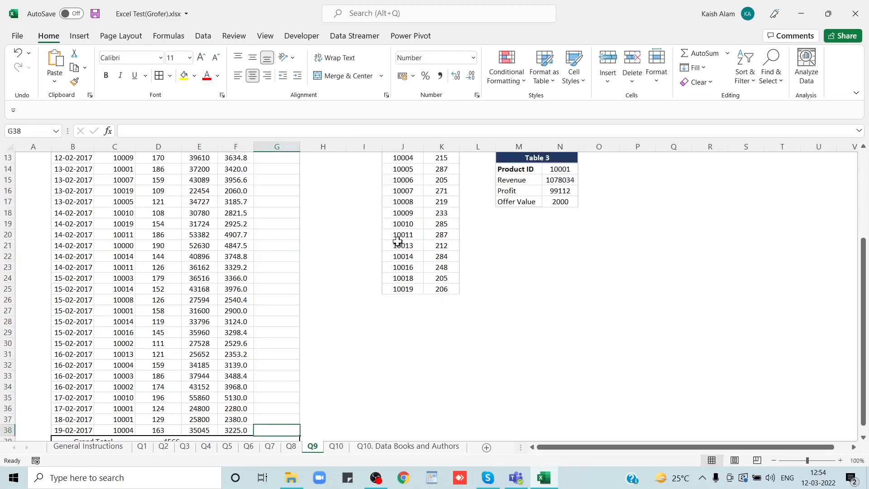
key(ctrl+shift+Up)
key(ctrl+d)
key(ctrl+Up)
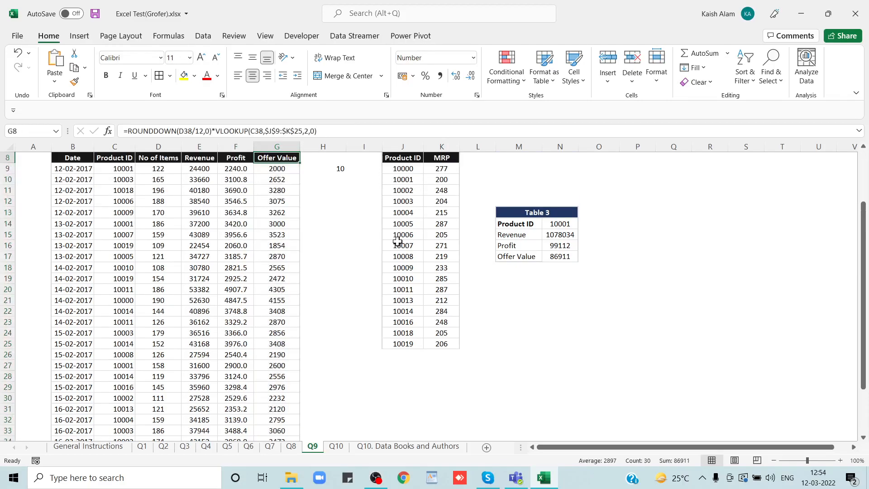
Look over the first Offer Value rows, save the workbook and select Profit cell F9
key(Up)
key(Down)
key(Down)
key(Down)
key(Up)
key(Up)
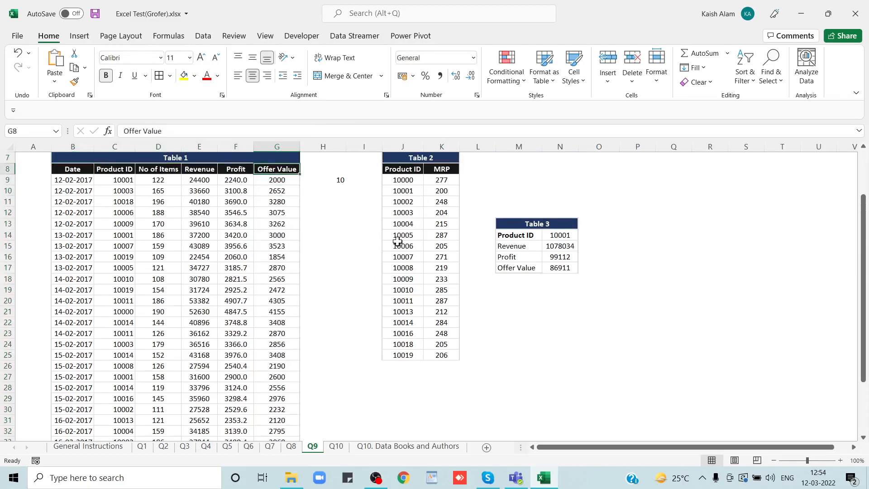
key(Up)
key(Up)
key(Up)
key(Down)
key(Down)
key(Down)
key(Down)
key(Down)
key(ctrl+s)
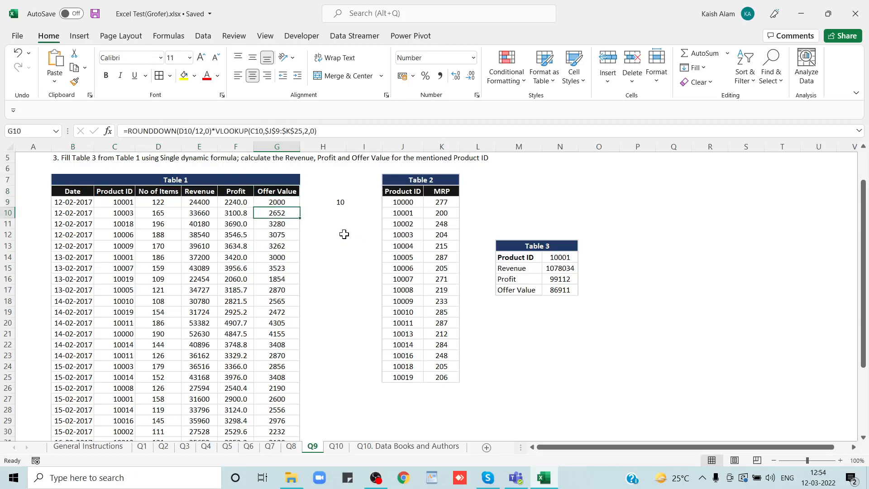
click(240, 202)
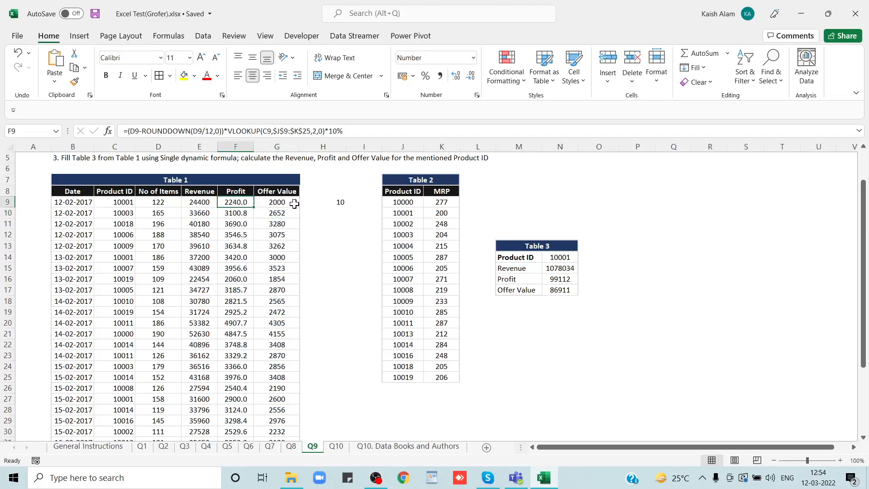
Clear the existing Revenue, Profit and Offer Value results in Table 3, cells N15 to N17
click(561, 267)
click(560, 258)
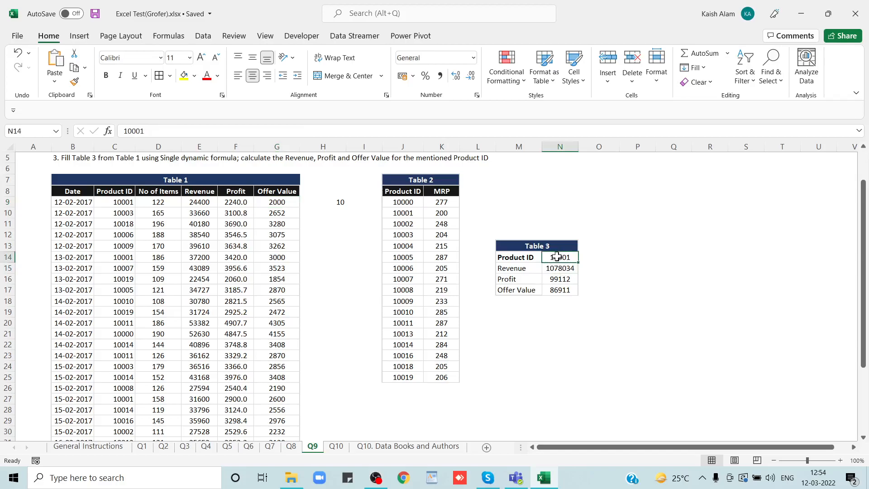
scroll(433, 229, up, 1)
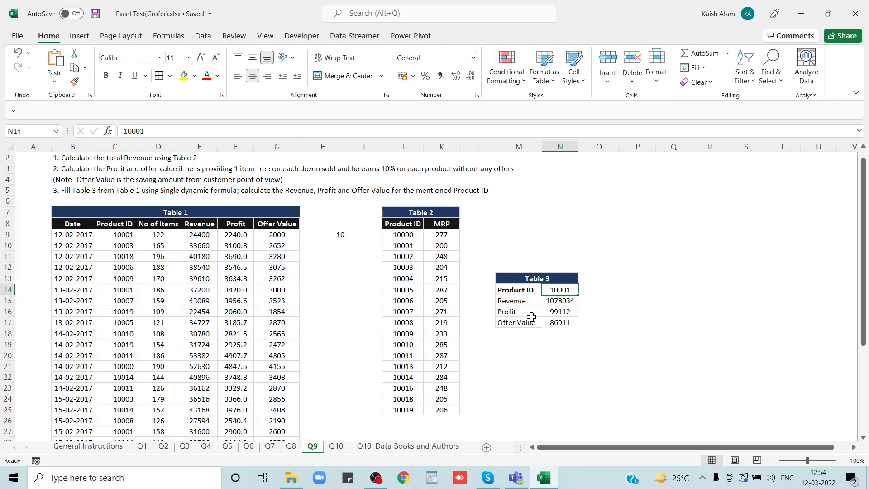
key(Down)
key(shift+Down)
key(shift+Down)
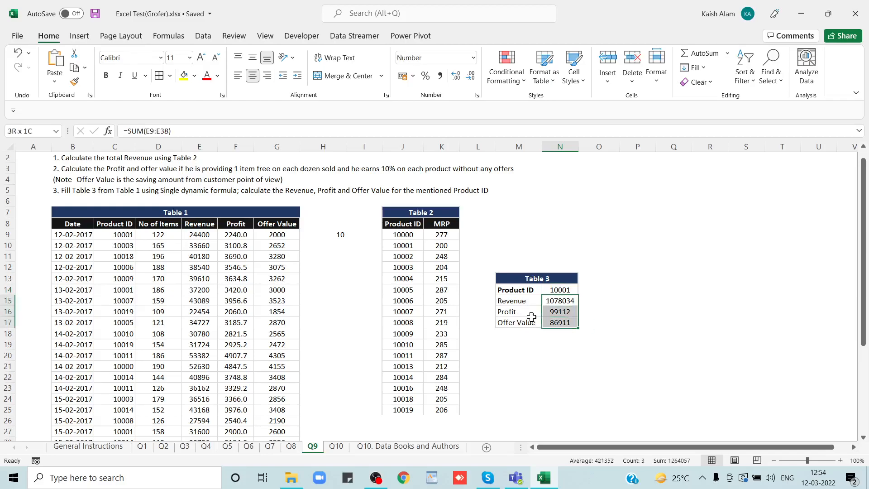
key(Delete)
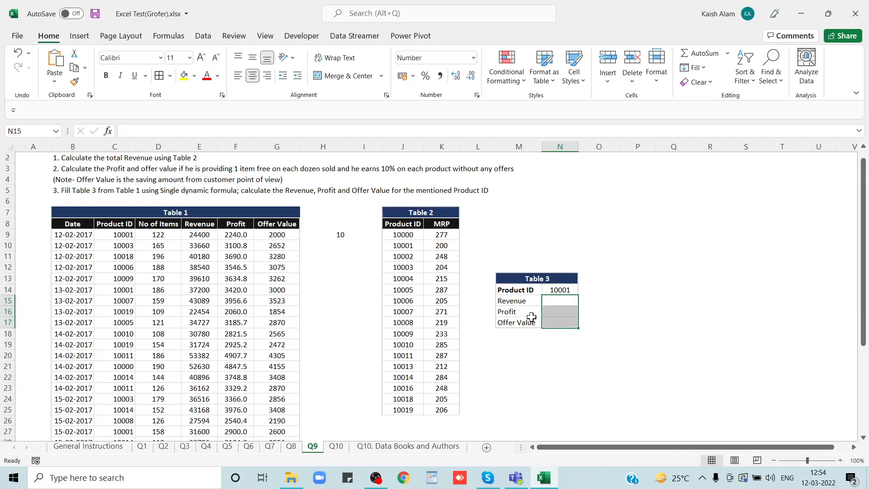
key(shift+Up)
key(shift+Up)
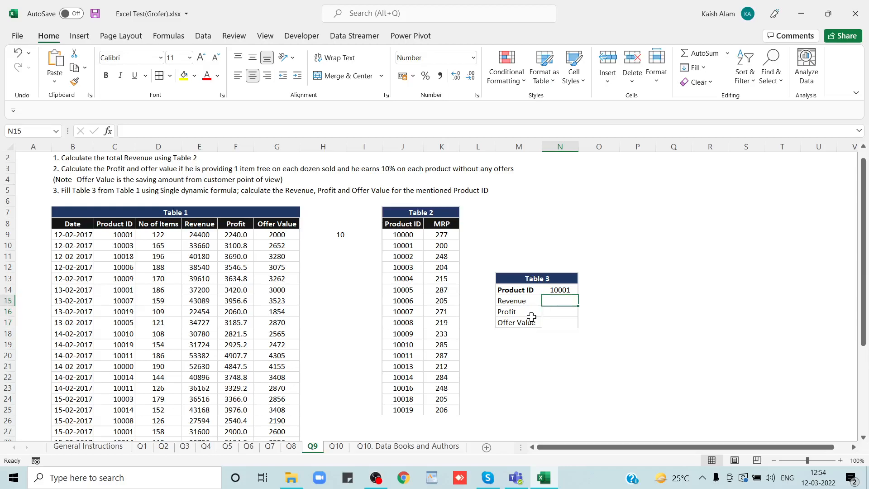
Try starting a SUMIFS formula in Table 3's Product ID cell, N14, with the Revenue column E9:E38 as the sum range
key(Up)
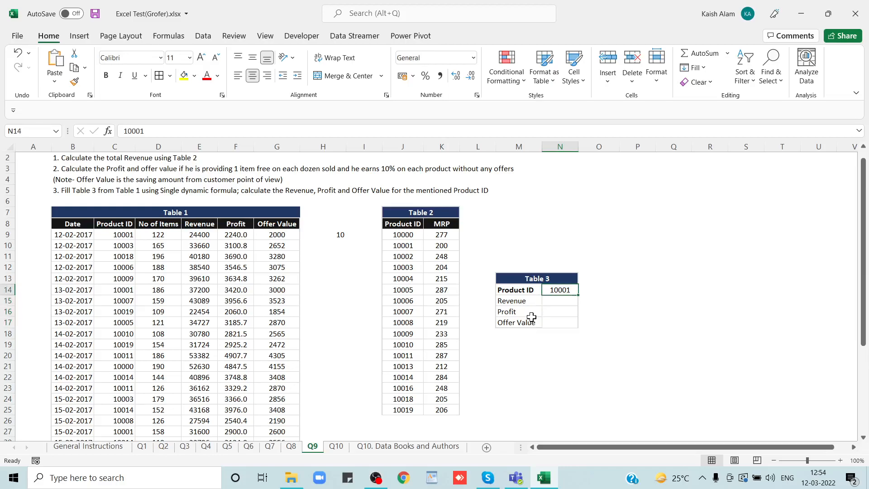
key(Down)
key(Up)
text(=)
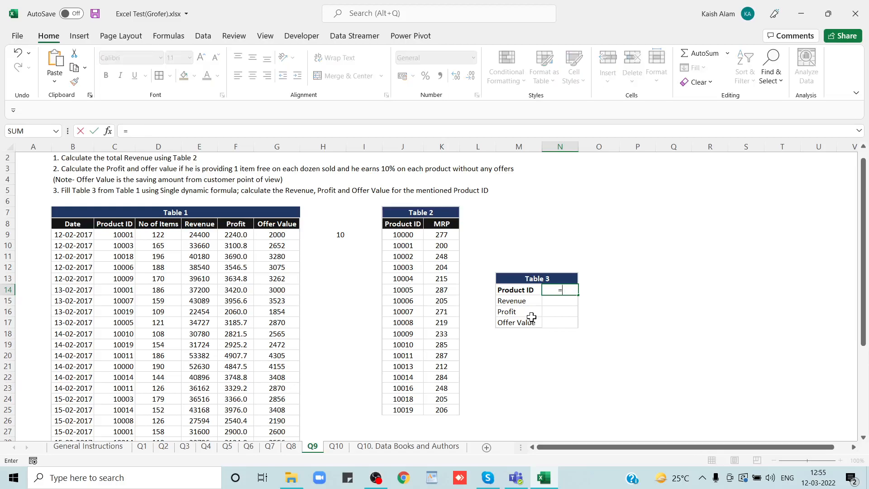
text(sum)
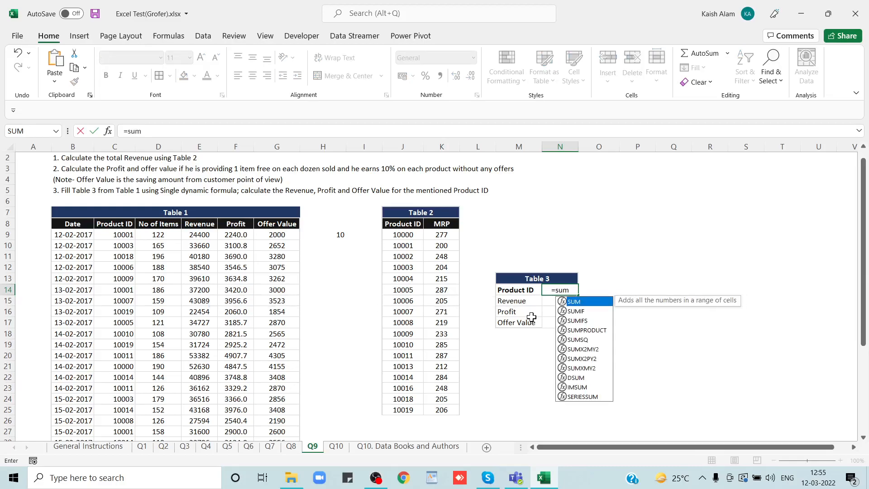
key(Down)
key(Down)
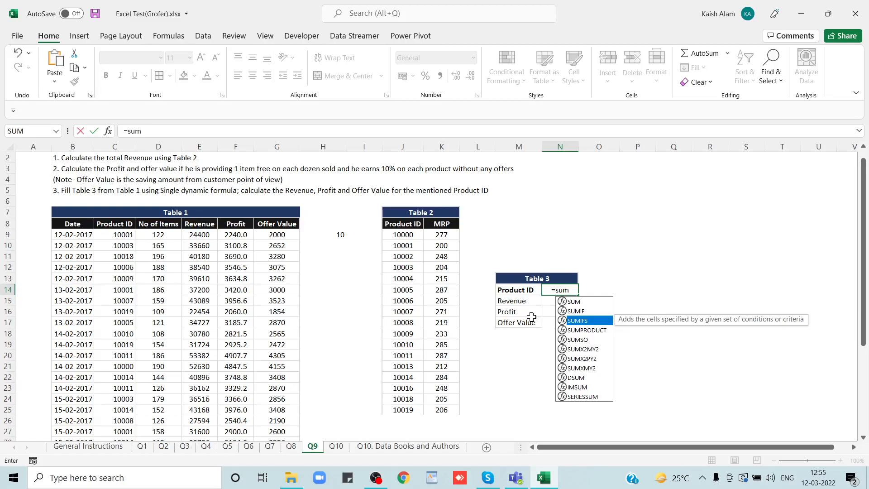
key(Tab)
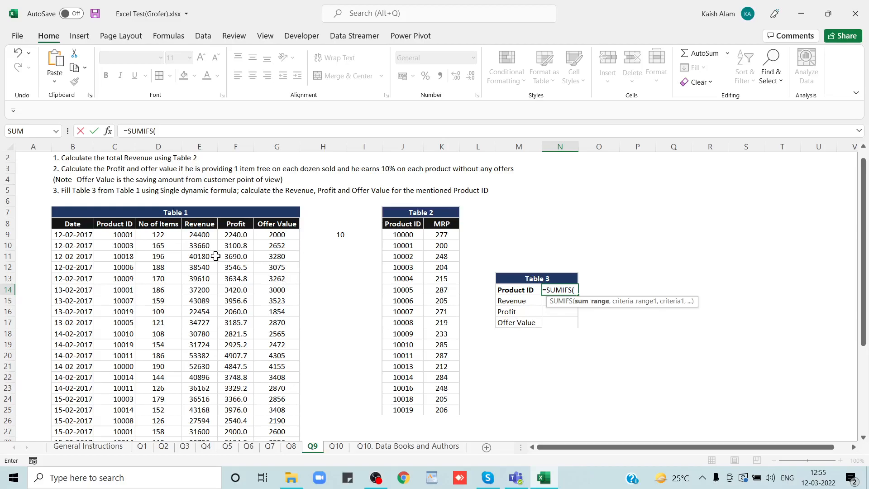
click(203, 233)
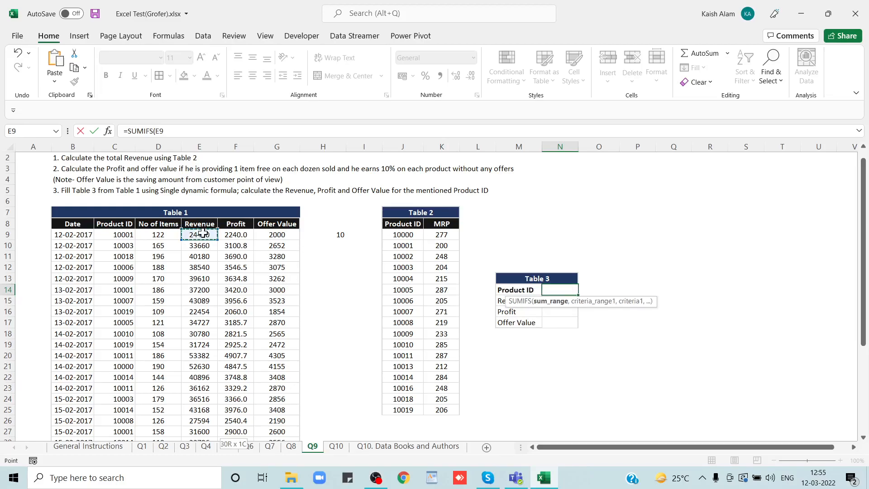
key(ctrl+shift+Down)
text(,)
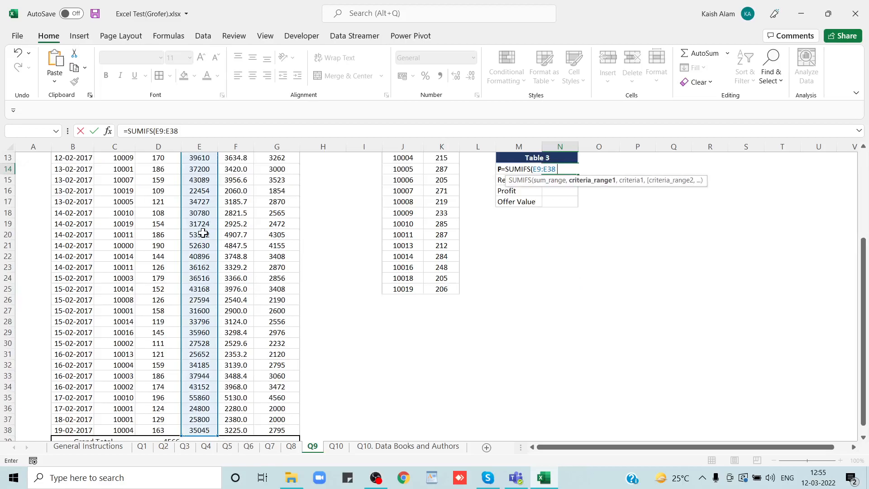
Try completing the SUMIFS formula in N14 with criteria range C9:C38 and criteria cell O13
scroll(211, 213, up, 1)
scroll(211, 213, up, 3)
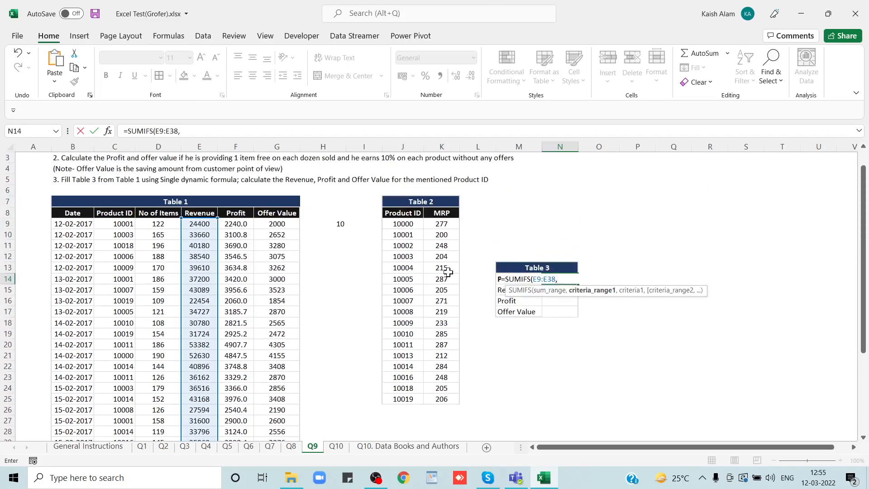
click(121, 214)
key(Down)
key(ctrl+shift+Down)
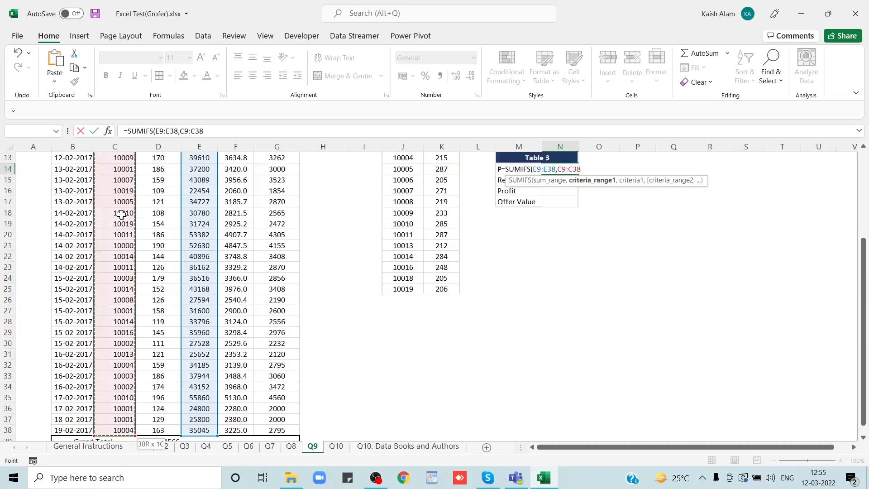
scroll(121, 214, down, 2)
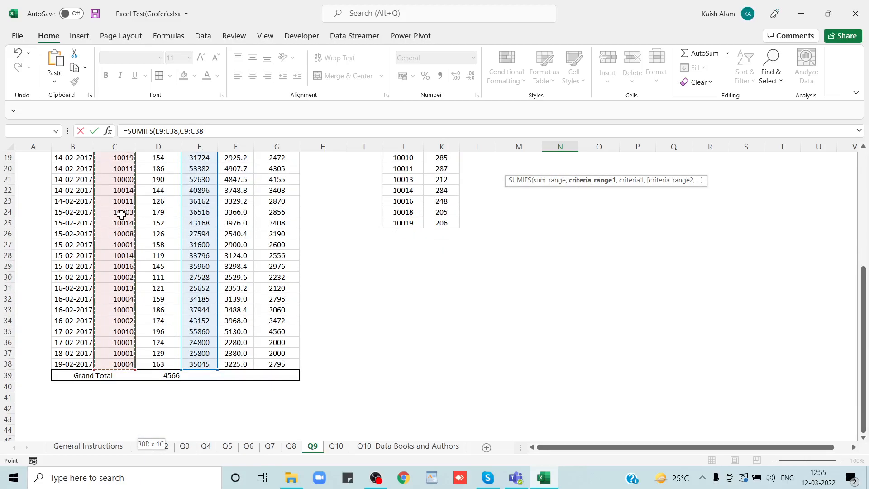
scroll(121, 214, up, 4)
text(,)
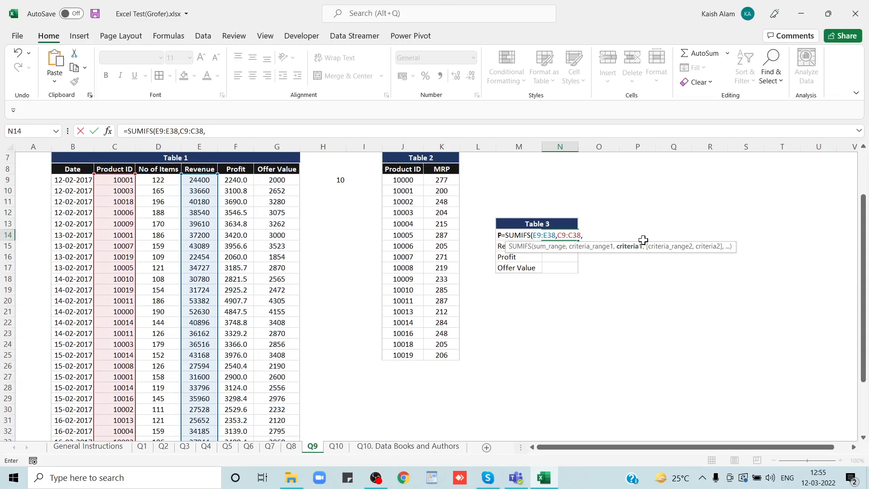
click(606, 225)
key(Down)
key(Up)
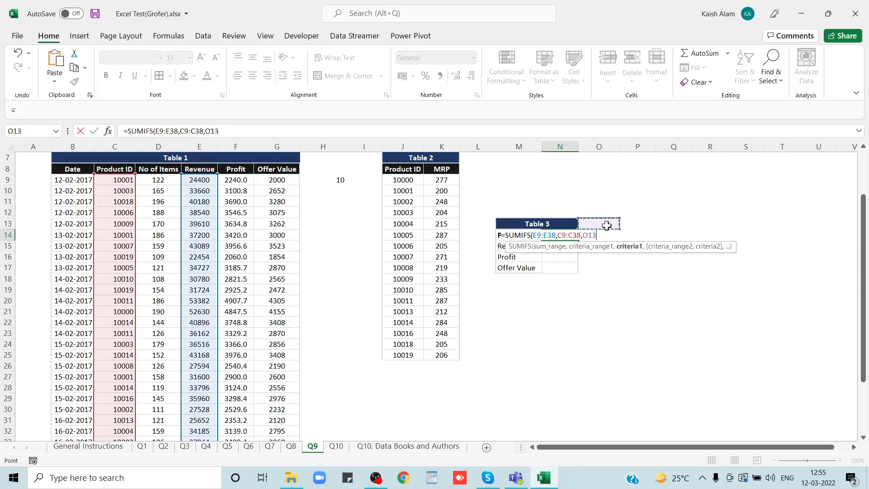
key(Return)
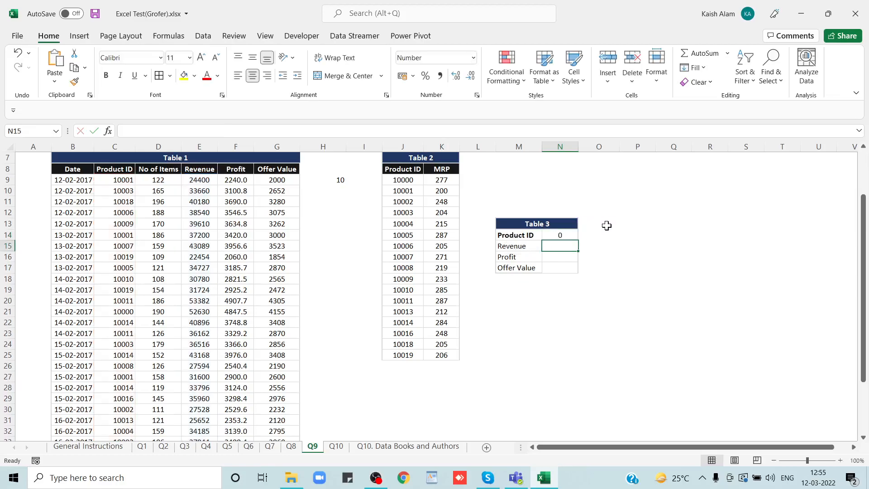
Undo the SUMIFS formula entry in Table 3's Product ID cell, N14
key(Up)
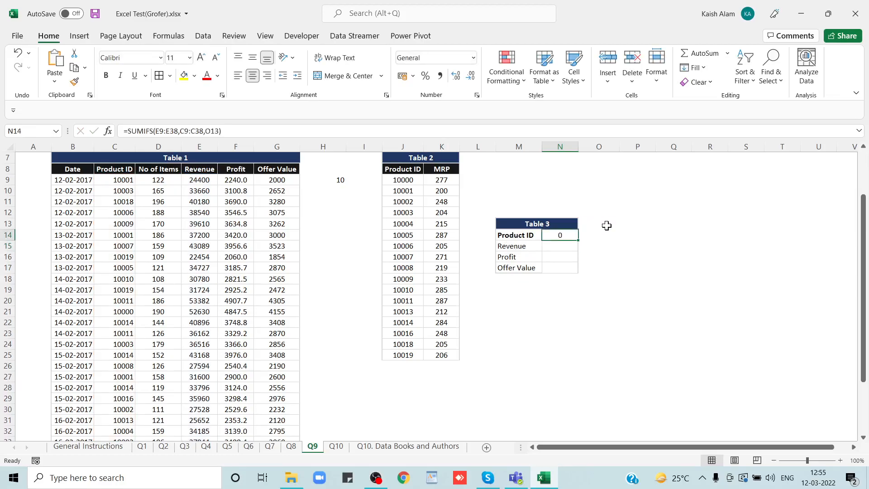
key(Down)
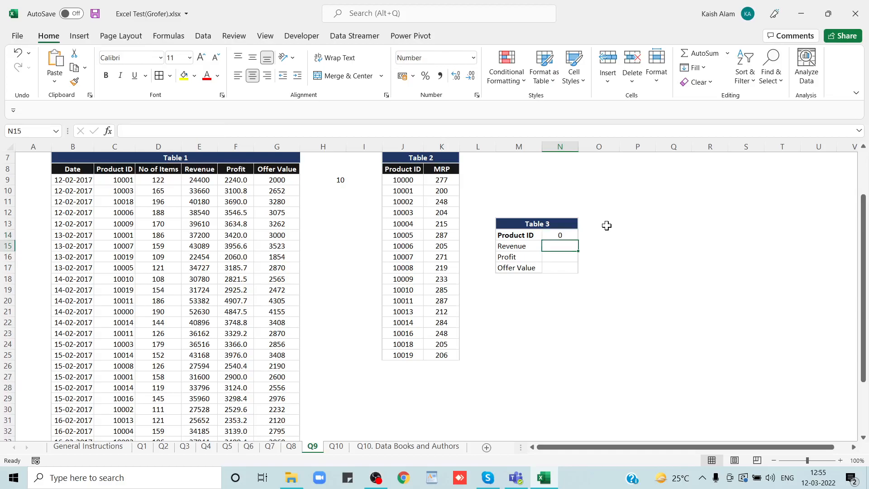
key(Up)
key(ctrl+z)
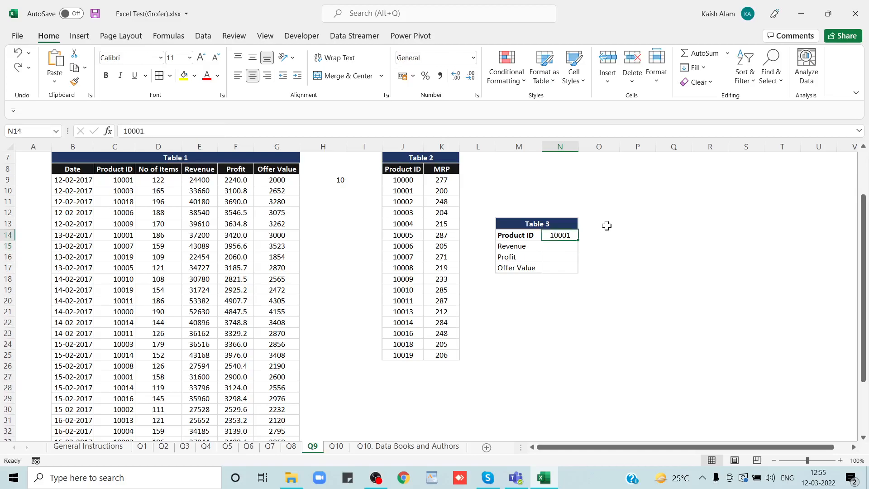
Start a SUMIFS formula in Table 3's Revenue cell, N15, using E9:E38 as the sum range
key(Down)
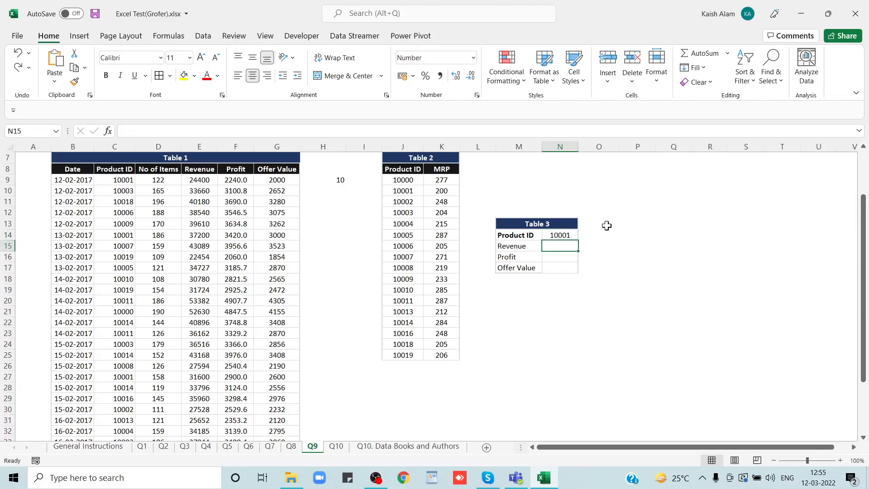
text(=sum)
key(Tab)
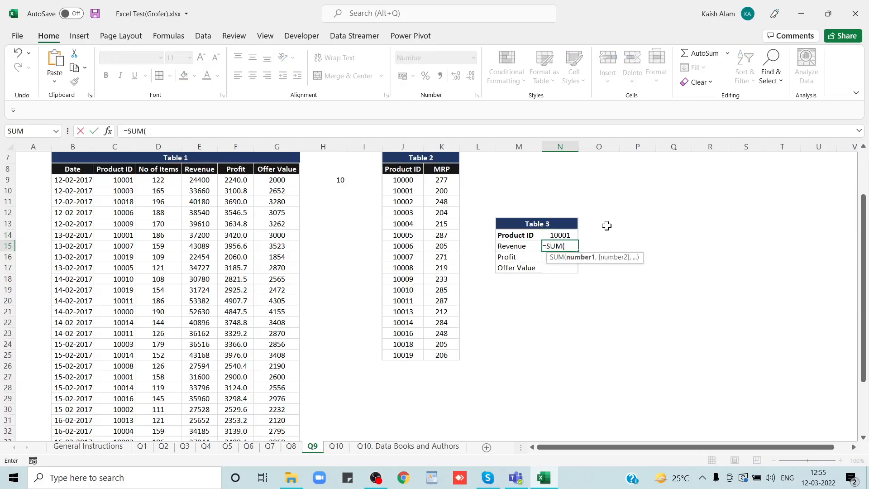
key(BackSpace)
text(ifs)
key(Tab)
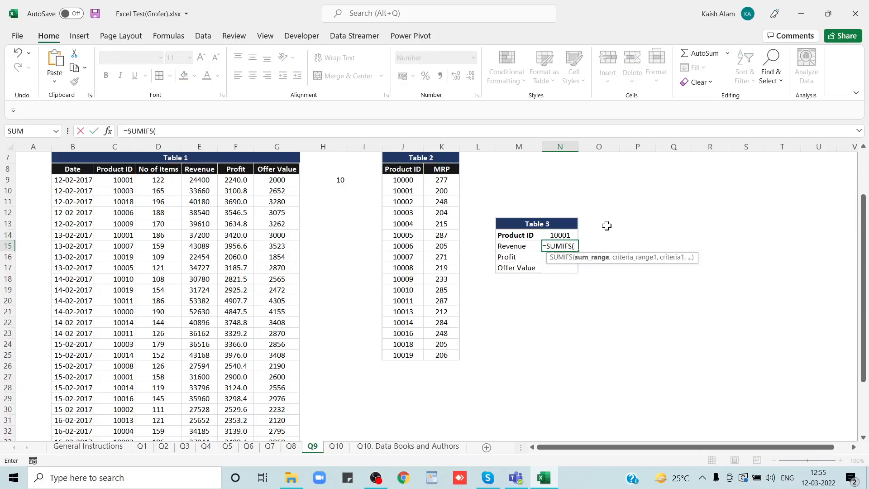
click(199, 180)
key(ctrl+shift+Down)
text(,)
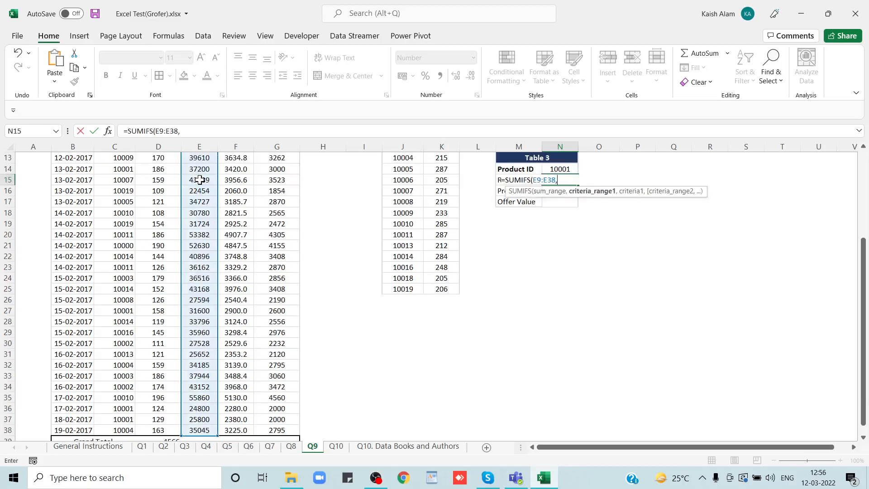
Complete the Revenue formula in N15 as =SUMIFS(E9:E38,C9:C38,N14), matching the Product ID column to Table 3's ID
click(154, 181)
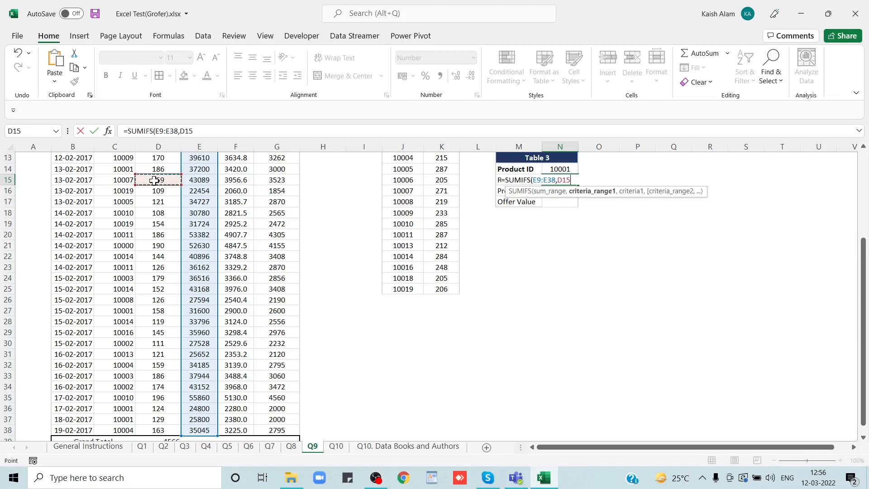
key(Left)
key(ctrl+Up)
key(ctrl+shift+Down)
text(,)
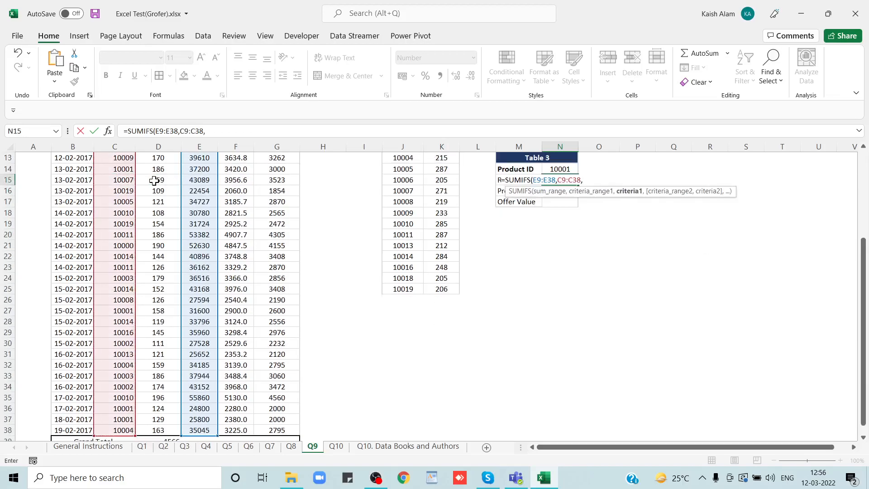
click(567, 169)
text())
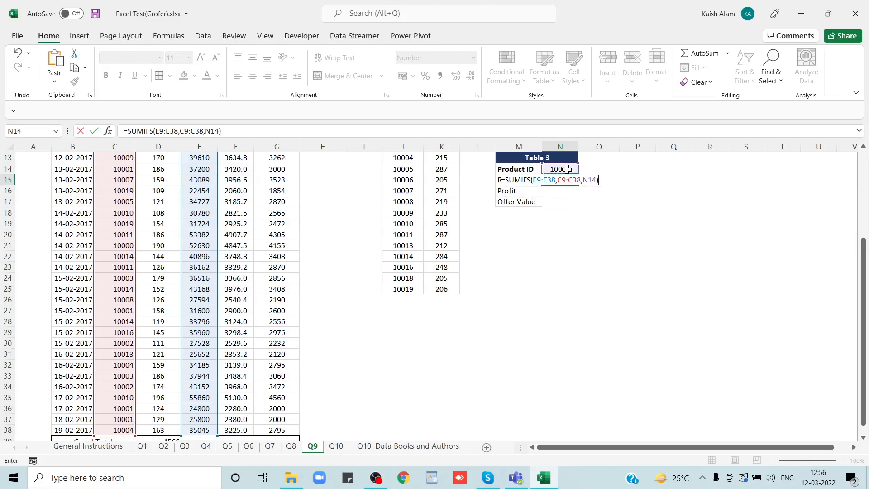
key(Return)
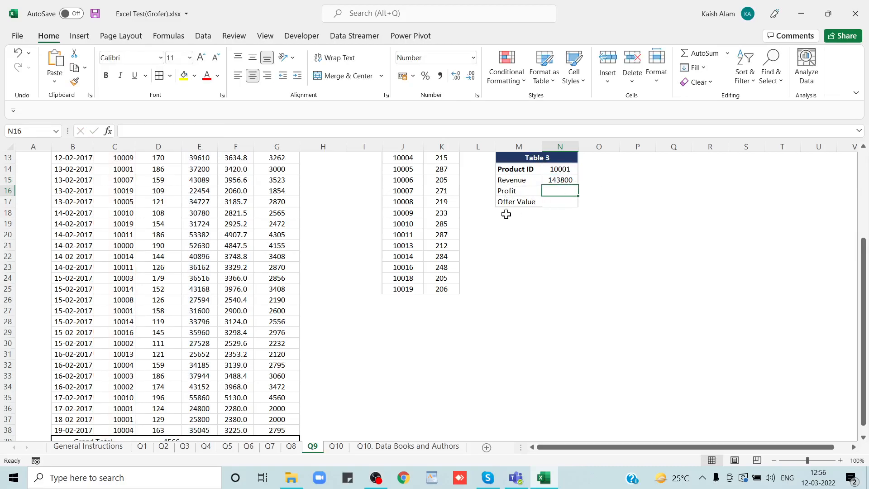
Start a SUMIFS formula in Table 3's Profit cell, N16, using F9:F38 as the sum range
scroll(506, 212, up, 4)
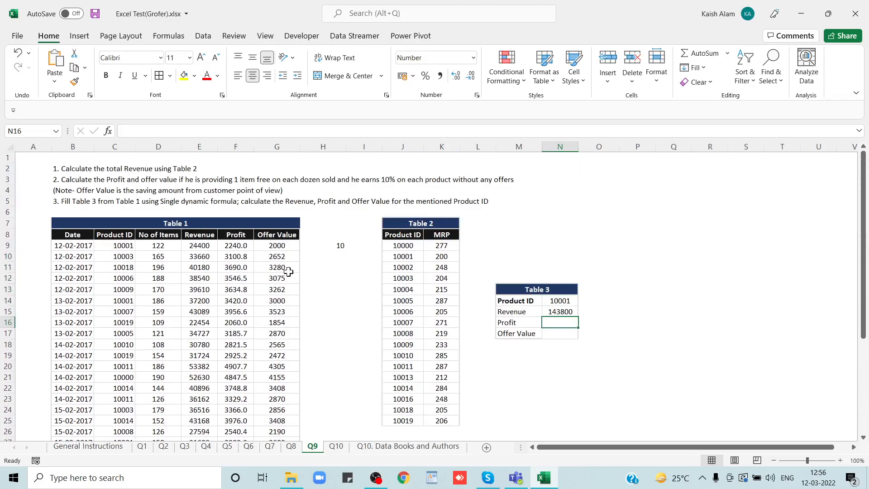
text(=)
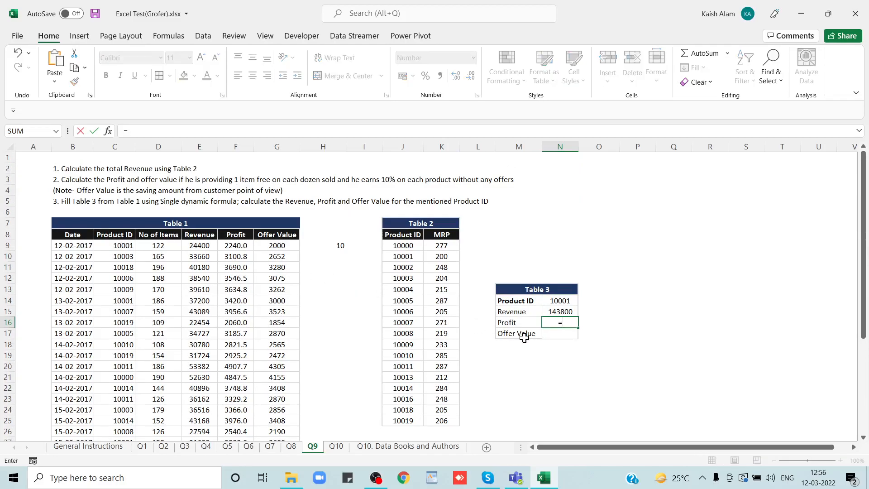
text(sum)
key(Down)
key(Down)
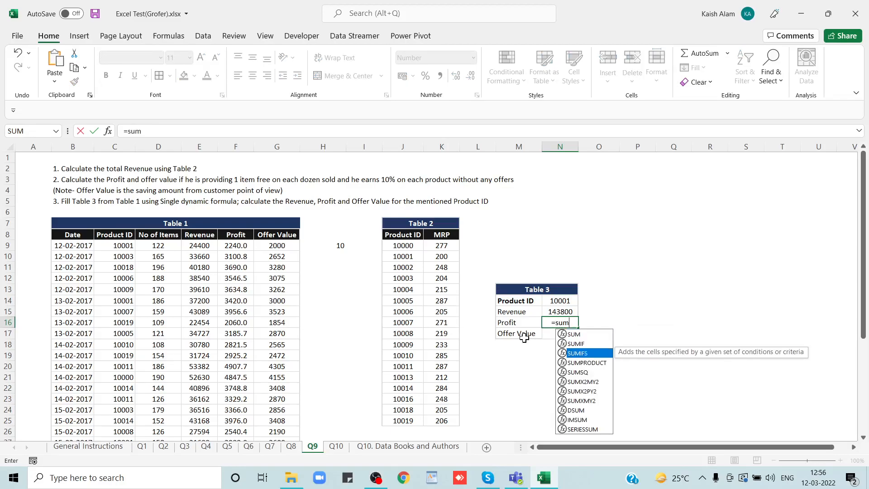
key(Tab)
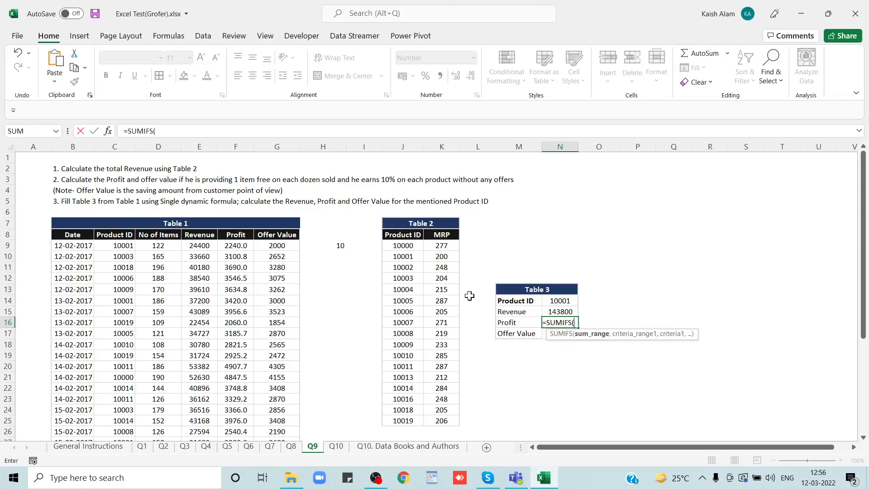
click(242, 246)
key(ctrl+shift+Down)
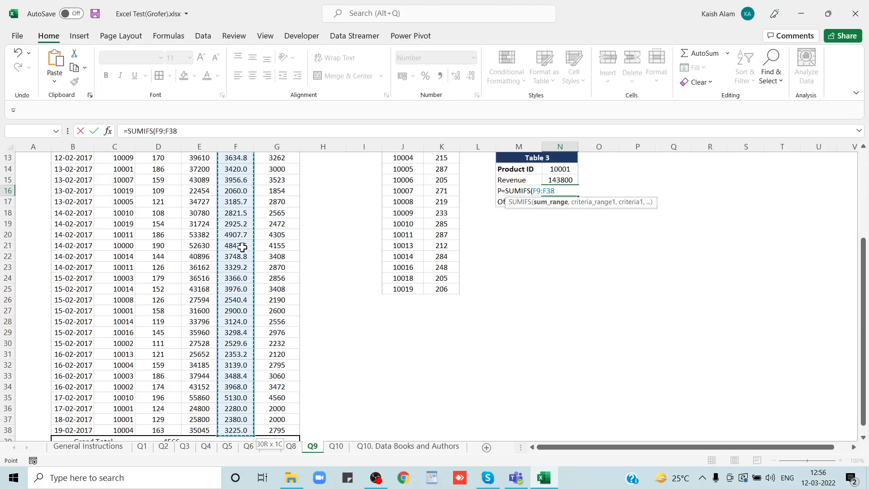
text(,)
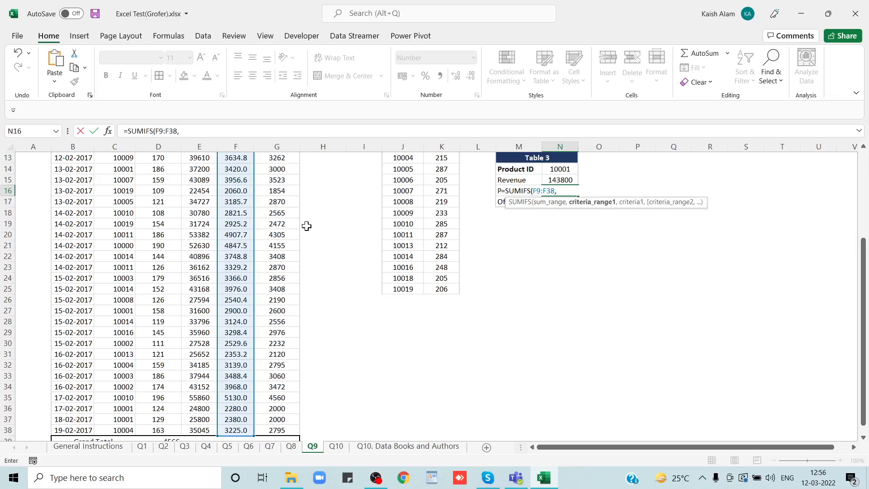
Complete the Profit formula in N16 with criteria range C9:C38 and criteria cell N14
click(130, 205)
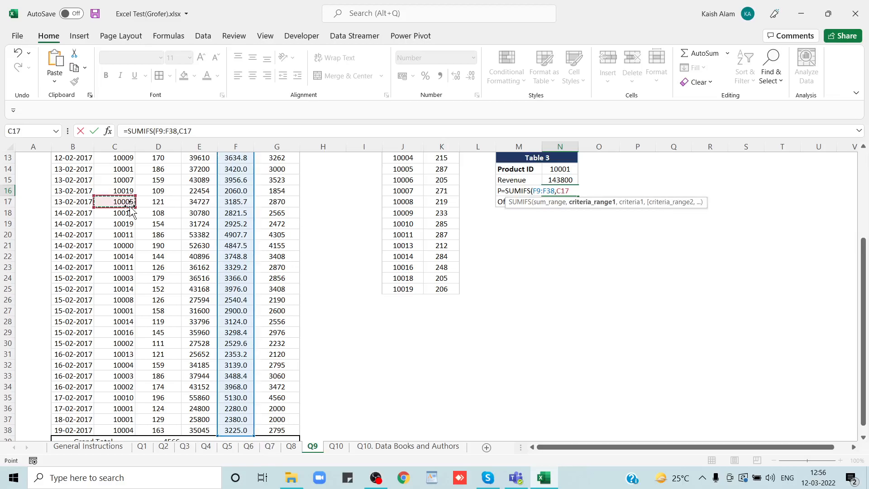
key(Up)
key(Up)
key(Up)
key(Up)
key(Up)
key(Up)
key(Up)
key(Up)
key(ctrl+shift+Down)
text(,)
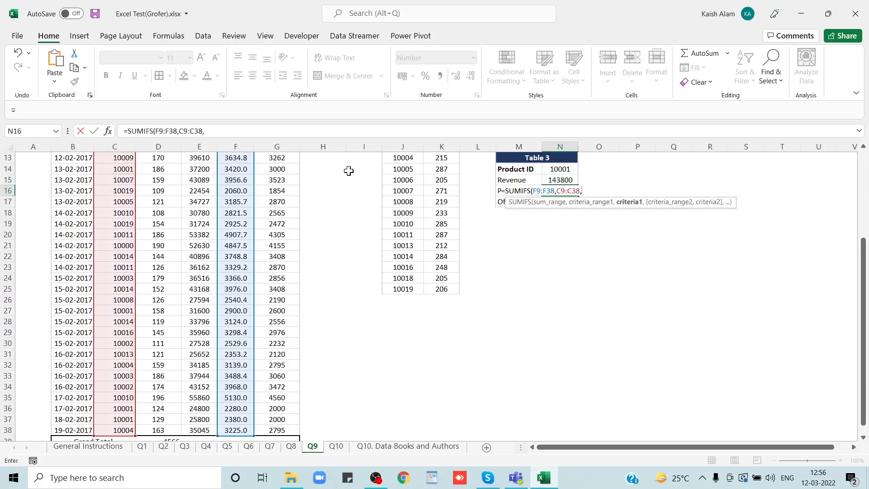
click(560, 169)
text())
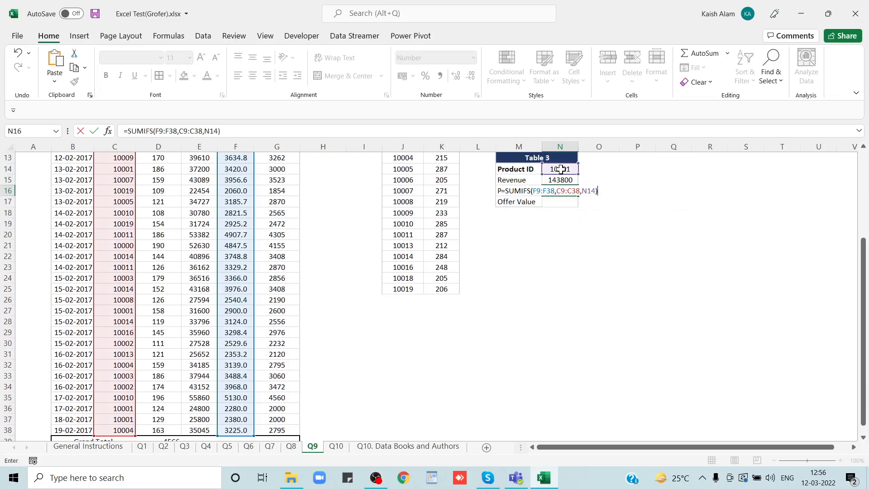
key(Return)
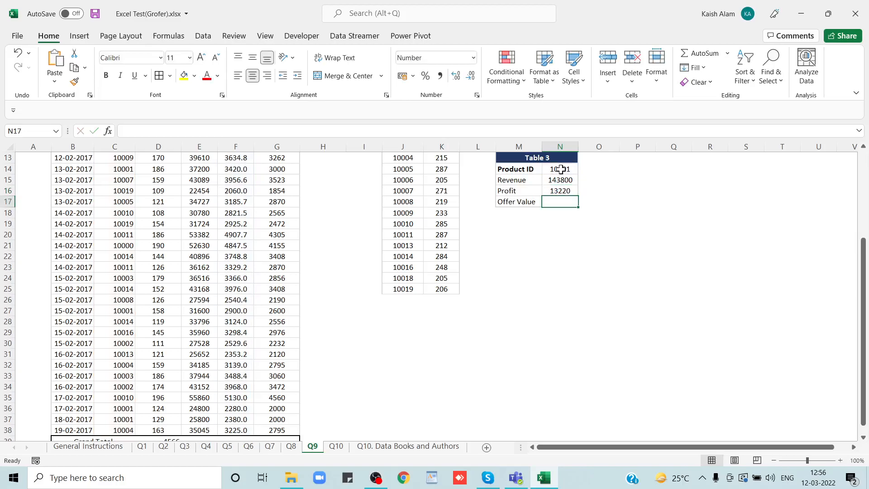
Start a SUMIFS formula in Table 3's Offer Value cell, N17, using G9:G38 as the sum range
text(=)
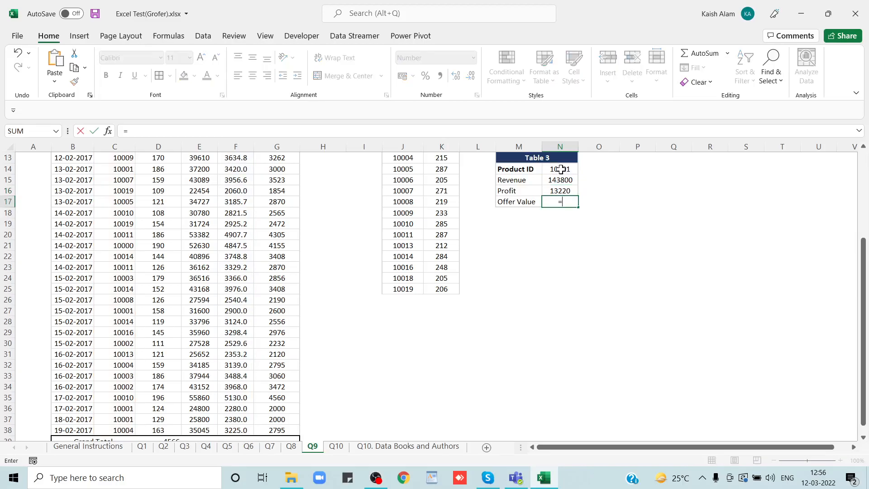
text(sumifs)
key(Tab)
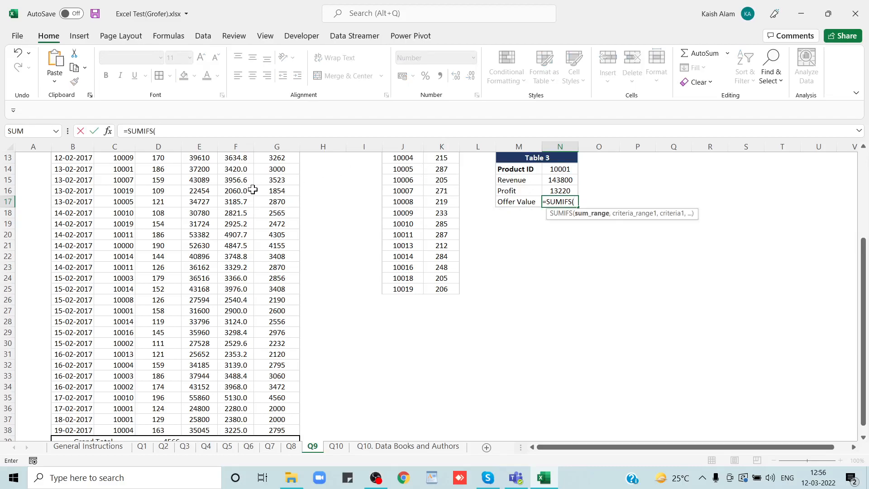
click(280, 201)
key(ctrl+Up)
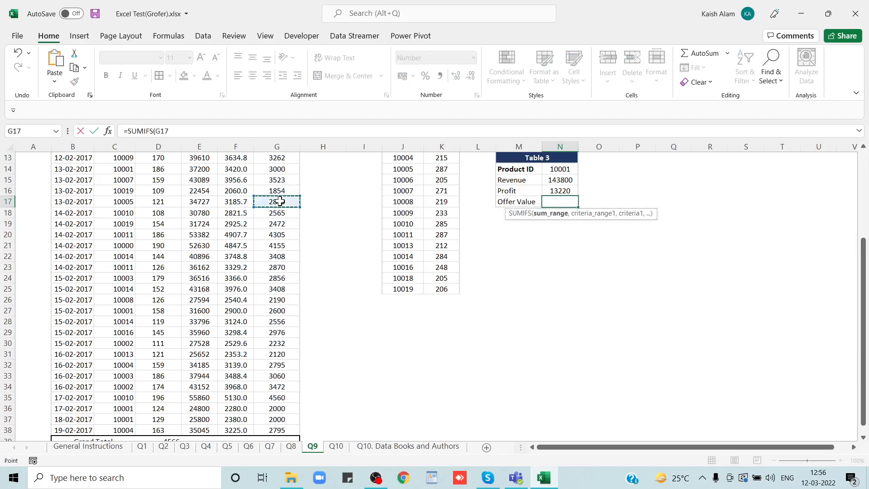
key(Down)
key(ctrl+shift+Down)
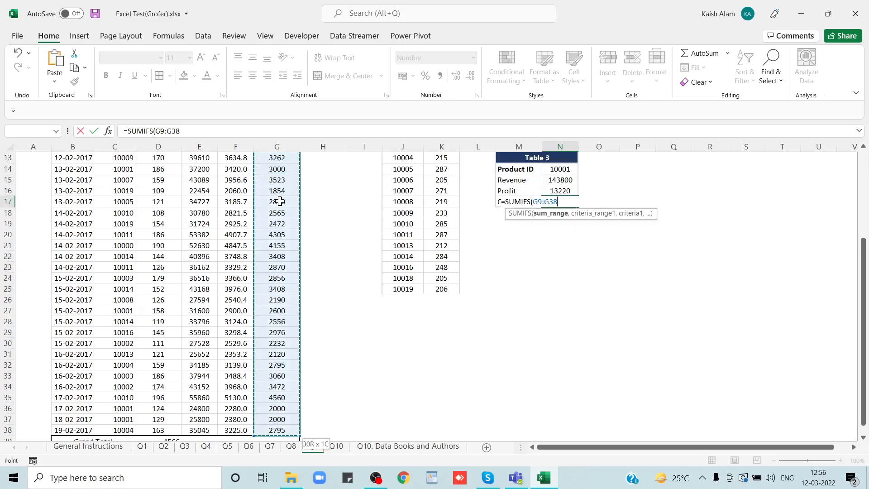
text(,)
Complete the Offer Value formula in N17 as =SUMIFS(G9:G38,C9:C38,N14)
click(126, 224)
key(ctrl+Up)
key(Down)
key(ctrl+shift+Down)
text(,)
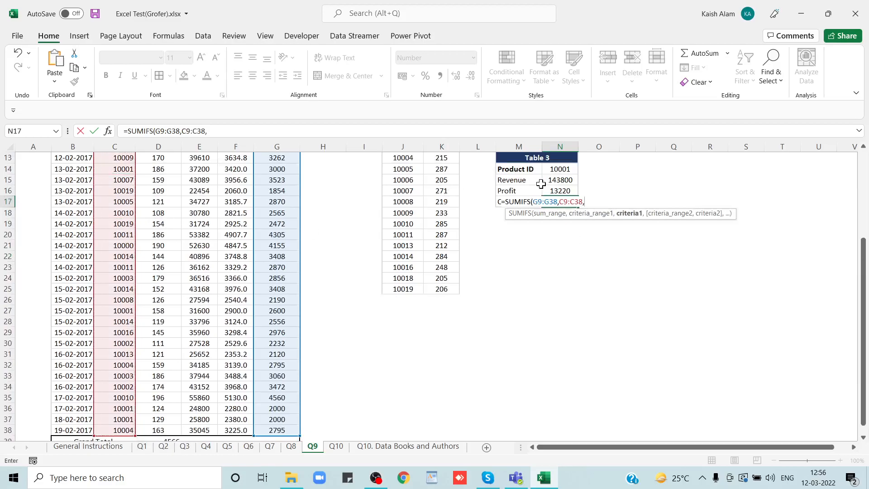
click(558, 169)
text())
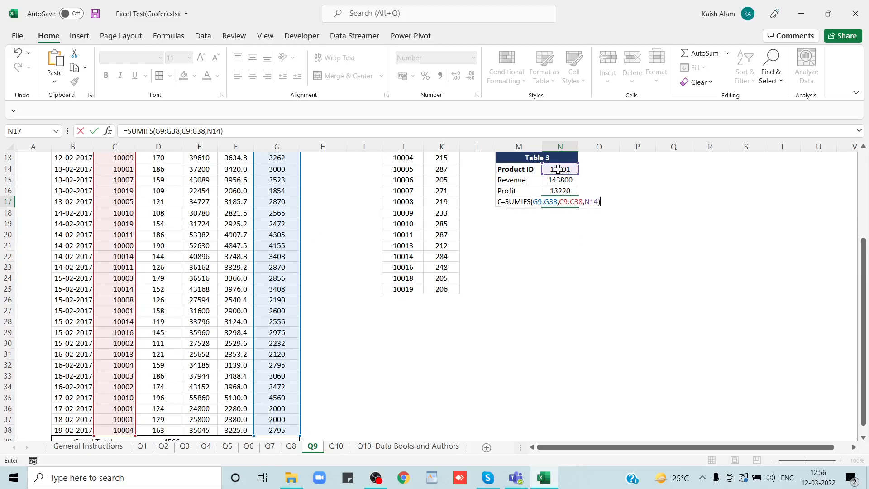
key(Return)
key(Up)
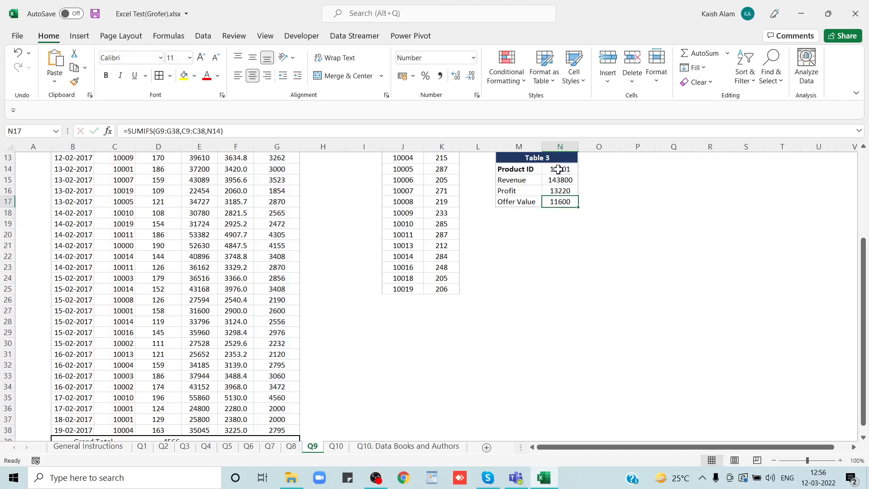
Review Table 3's Product ID, Revenue, Profit and Offer Value cells and the Q9 instructions
click(559, 169)
key(Down)
key(Down)
key(Down)
key(Up)
key(Up)
key(Up)
key(ctrl+Up)
key(Left)
key(Left)
key(Left)
key(Left)
key(Left)
key(Down)
key(Down)
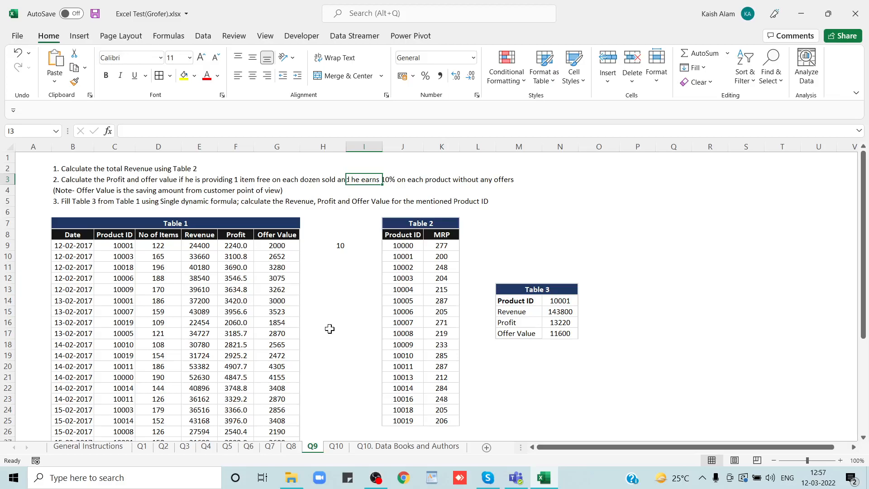
Read the questions on the Q10 sheet and open the Q10. Data Books and Authors sheet
click(335, 447)
click(133, 213)
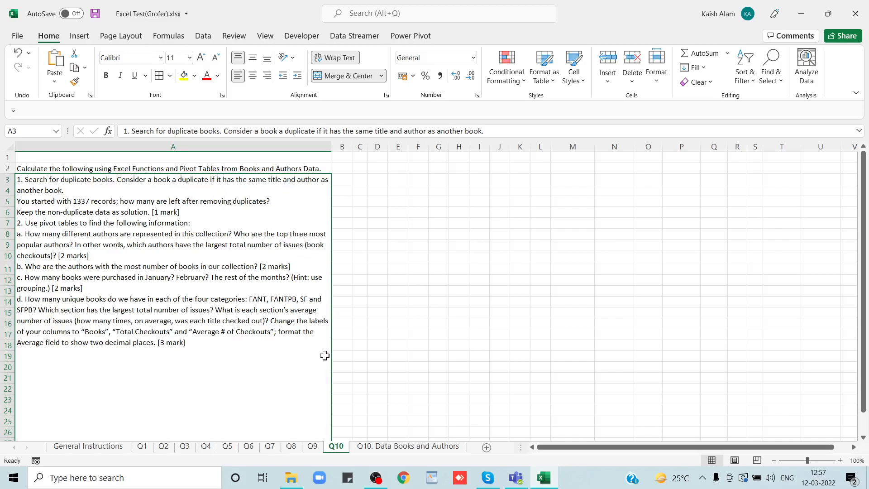
click(381, 446)
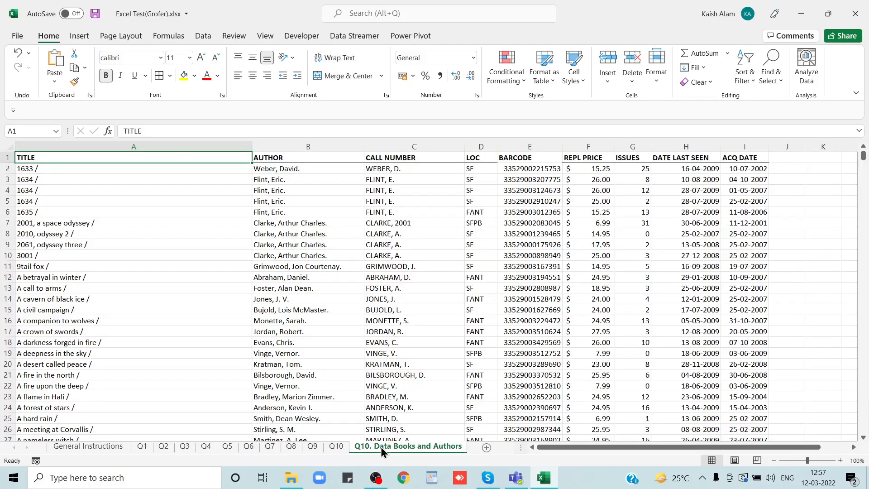
Examine the title and author entries in A3:B6 for repeated books
click(58, 257)
key(Up)
key(Up)
key(Up)
key(Up)
key(Up)
key(Up)
key(Up)
key(Up)
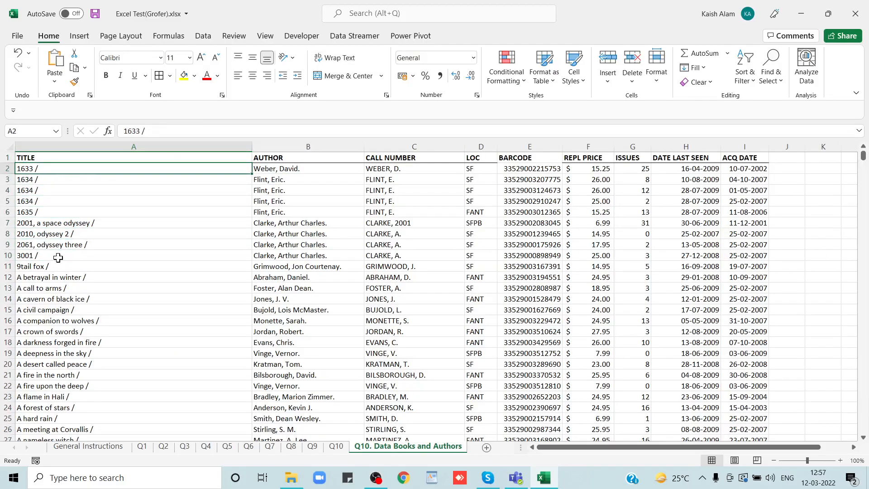
key(Right)
key(Left)
key(Down)
key(shift+Down)
key(shift+Down)
key(shift+Down)
key(shift+Right)
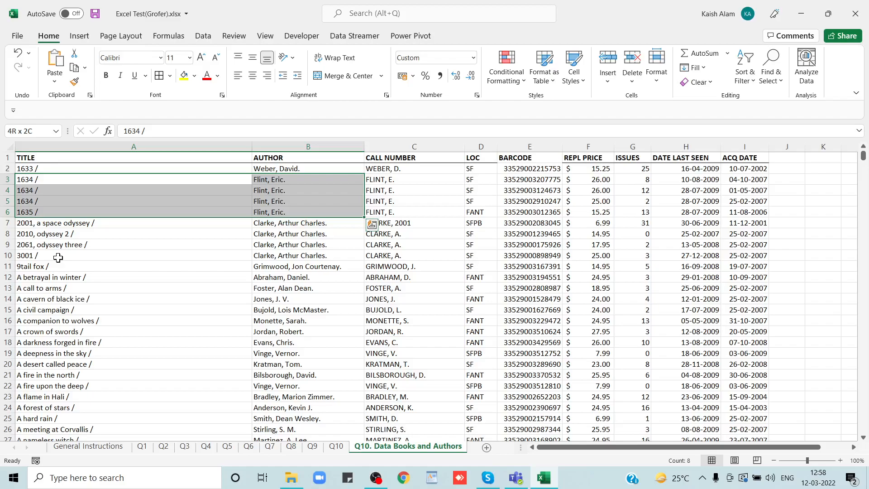
key(Up)
key(Down)
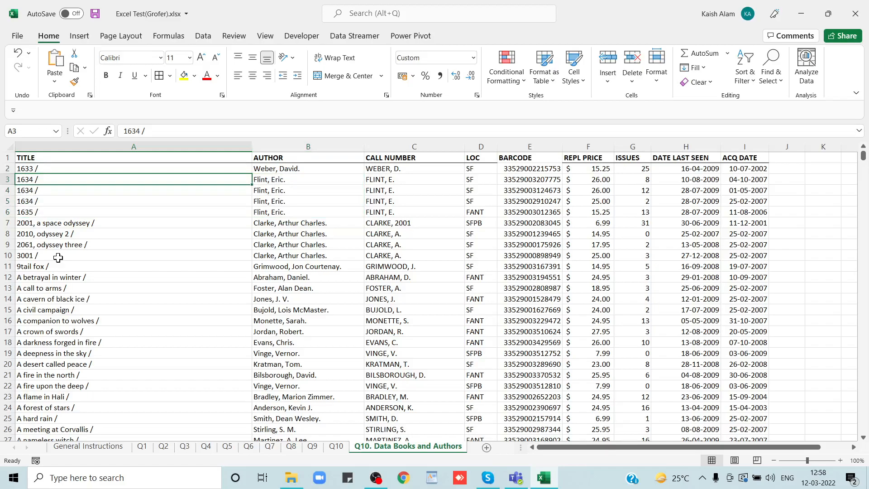
Reread the duplicate-books question on Q10, and look across the columns of the first book record
key(ctrl+Page_Up)
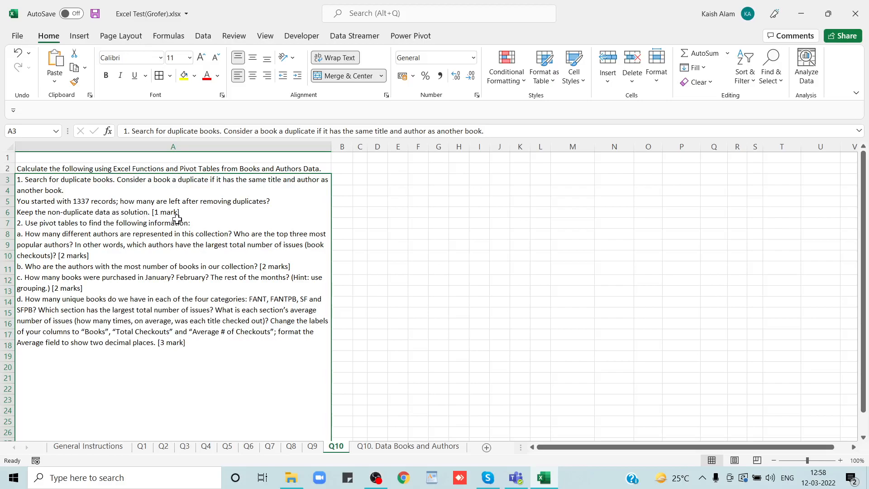
click(386, 450)
key(Up)
key(Up)
key(Down)
key(Right)
key(Right)
key(Right)
key(Right)
key(Right)
key(Right)
key(Right)
key(Right)
key(Right)
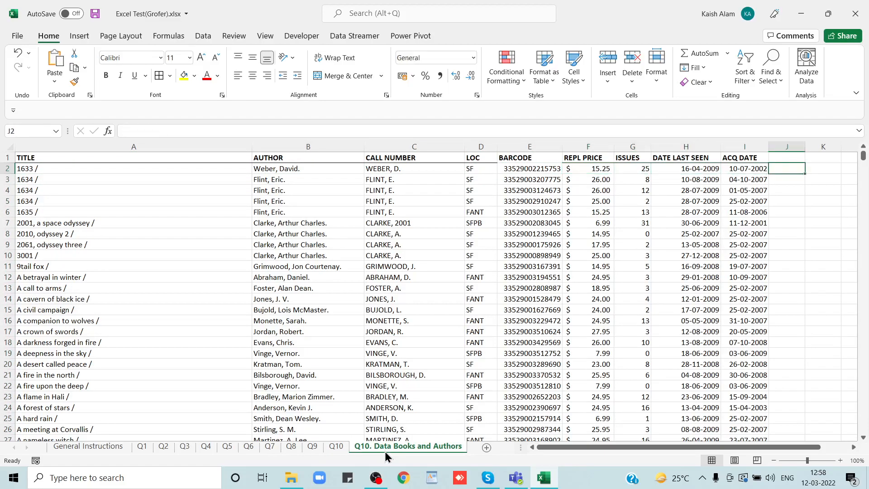
Check how far the book records extend down the TITLE column, and return to the first record
key(Home)
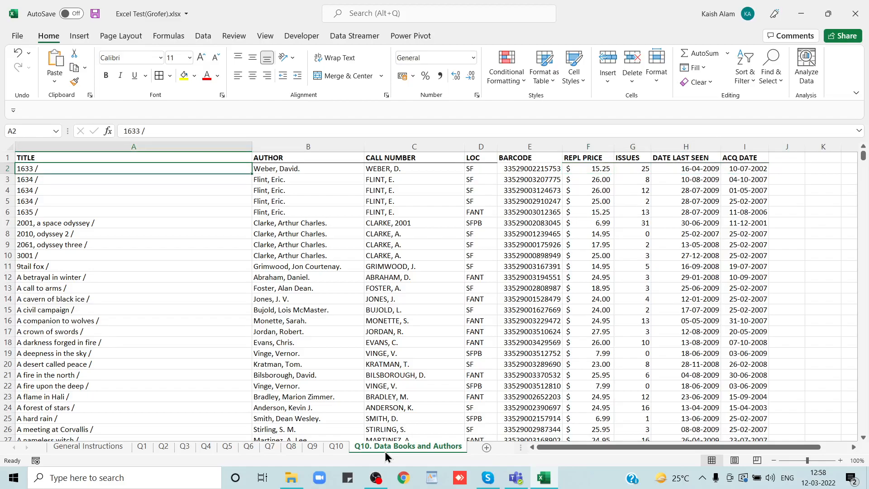
key(Down)
key(Up)
key(Down)
key(Down)
key(ctrl+Down)
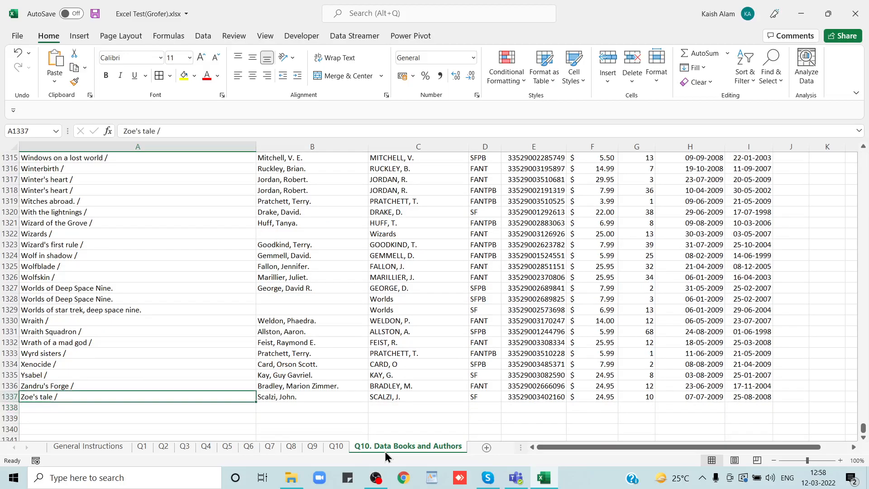
key(ctrl+Home)
key(Down)
key(Down)
key(Up)
key(Up)
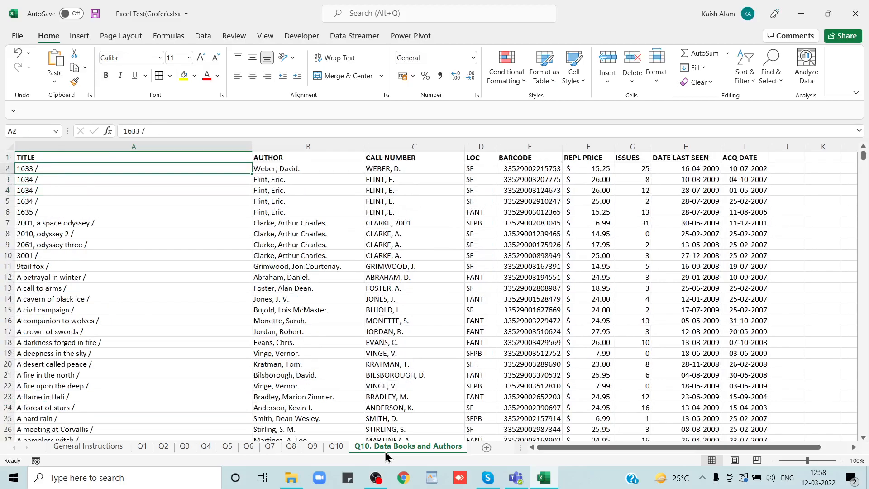
Start a COUNTIF formula in J2, the empty cell beside the first book record
key(Right)
key(Right)
key(Right)
key(Right)
key(Right)
key(Right)
key(Right)
key(Right)
key(Right)
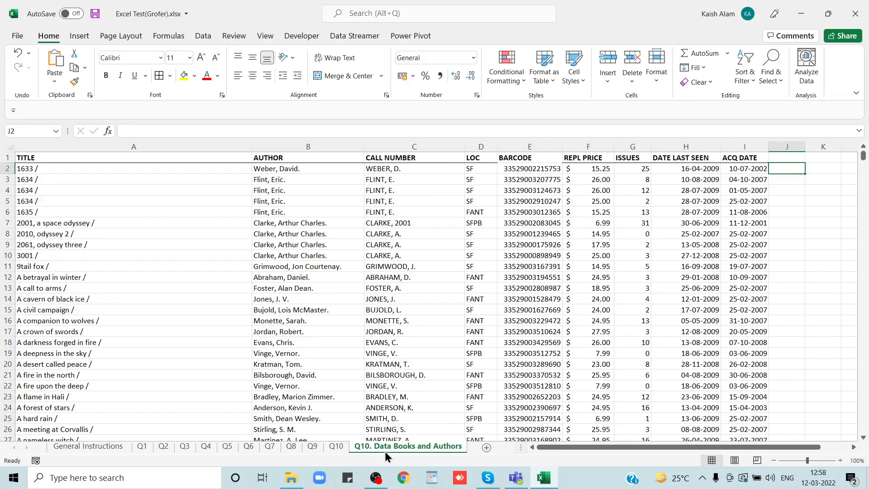
text(=coun)
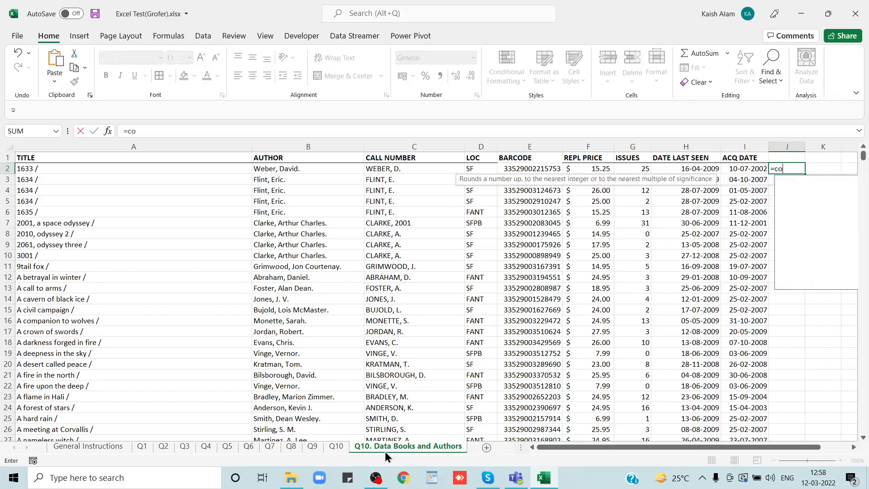
key(Down)
key(Down)
key(Down)
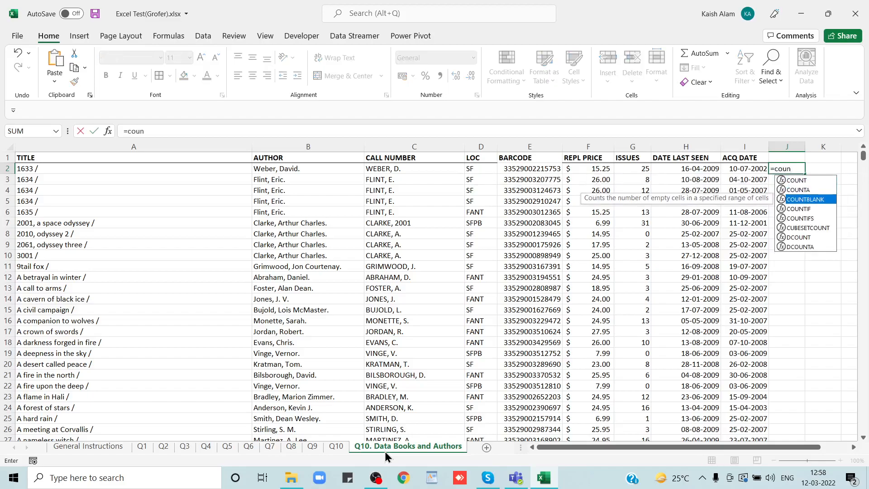
key(Tab)
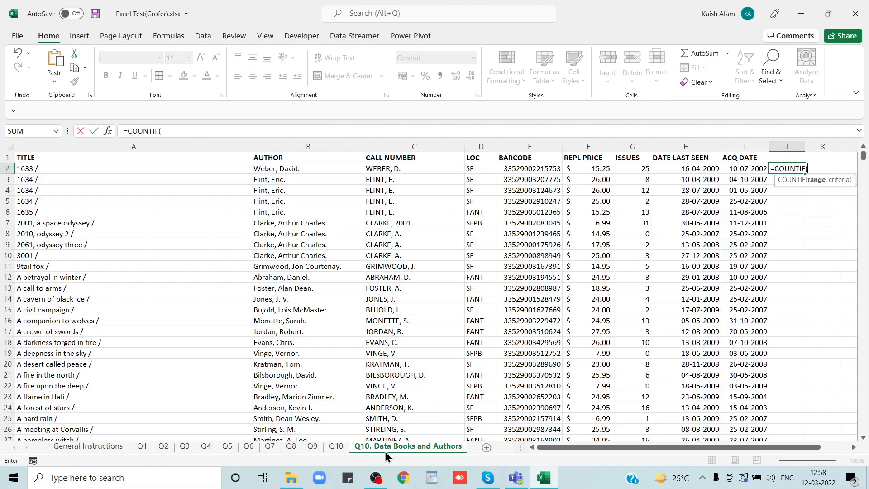
Use the first title cell, A2, as the range argument of the COUNTIF formula in J2
key(Left)
key(Left)
key(Left)
key(Left)
key(Left)
key(Left)
key(Left)
key(Left)
key(Left)
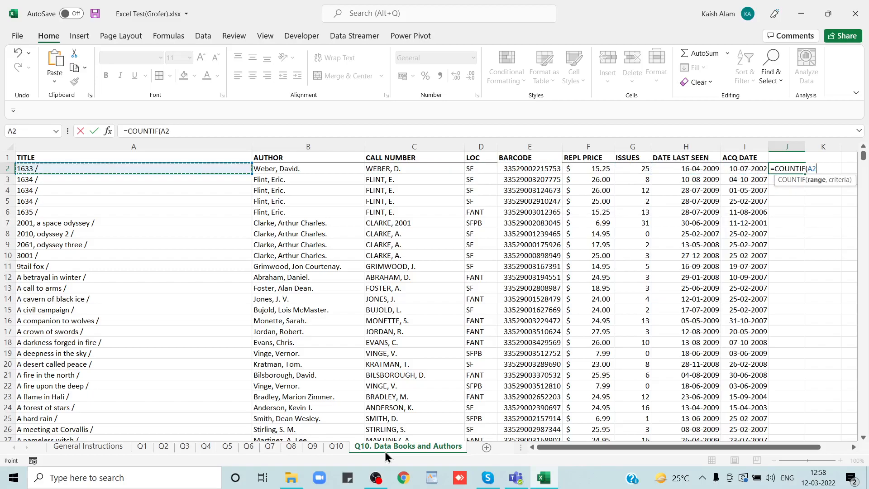
text(,)
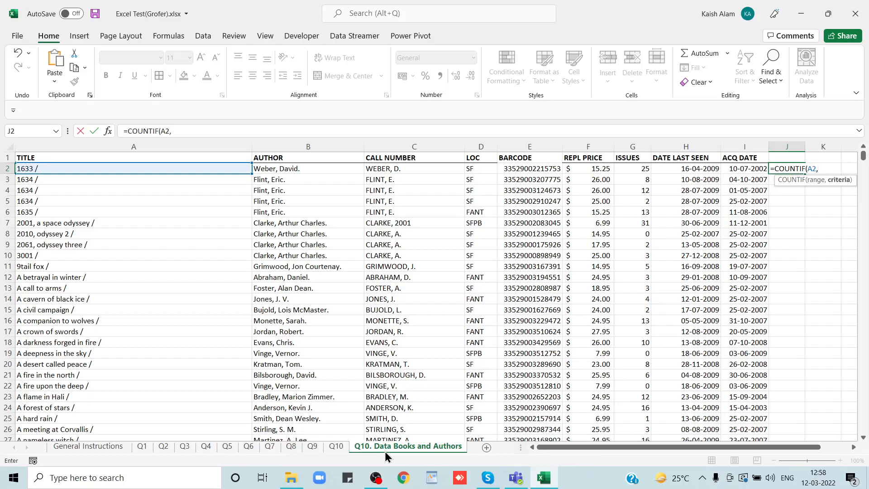
Try to complete the COUNTIF formula in J2 with A2:A1337 as the criteria, applying it down column J
key(Left)
key(Left)
key(Left)
key(Left)
key(Left)
key(Left)
key(Left)
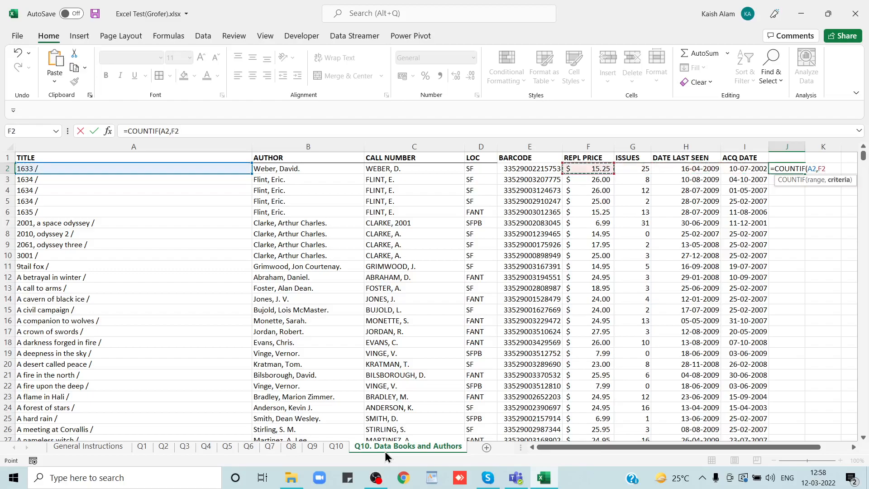
key(Left)
key(Left)
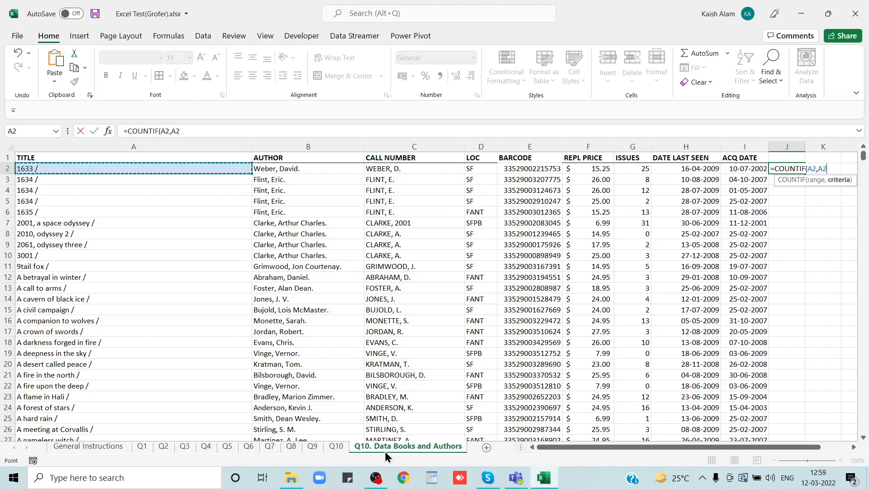
key(ctrl+shift+Down)
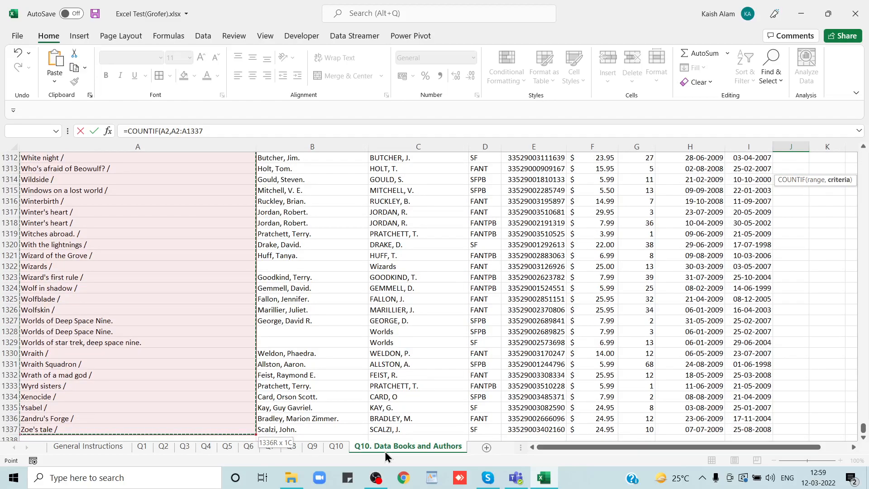
text())
key(ctrl+Return)
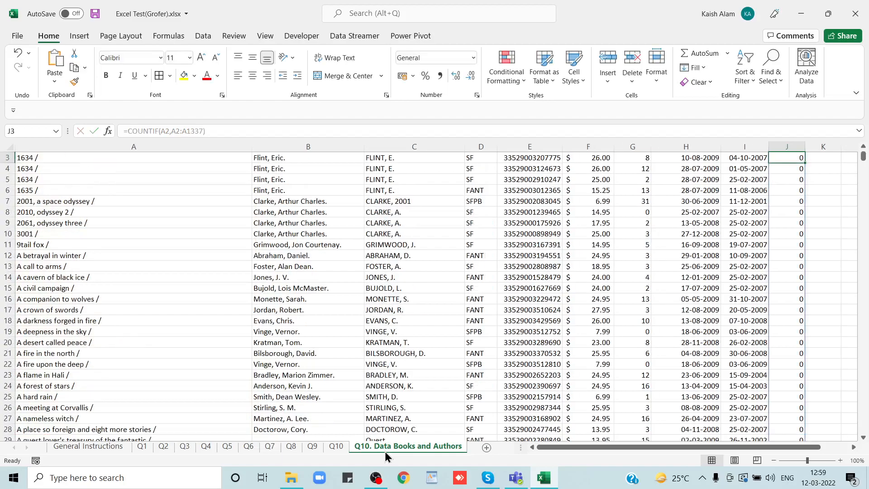
Compare the COUNTIF formulas and results in J2 and J3
scroll(385, 452, up, 1)
key(Up)
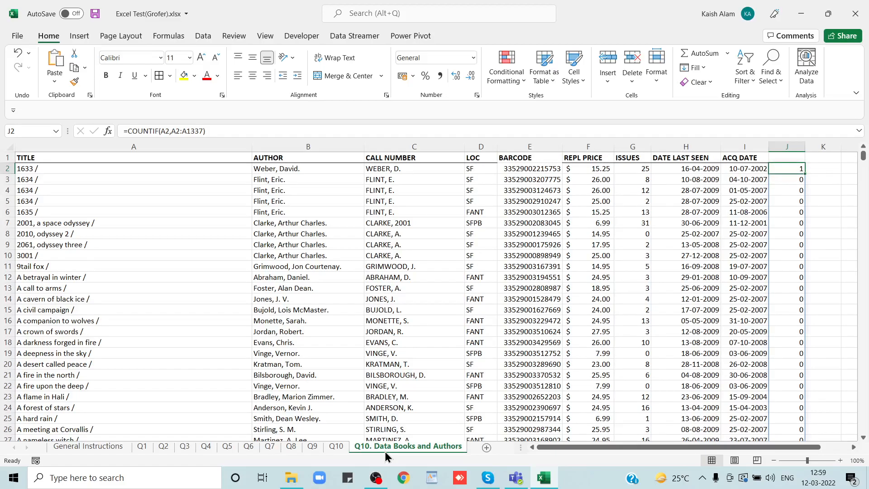
key(Down)
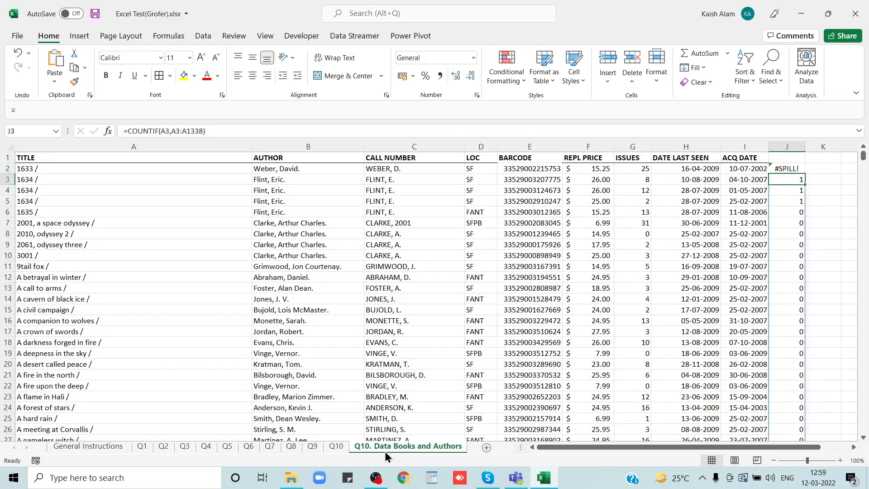
key(Up)
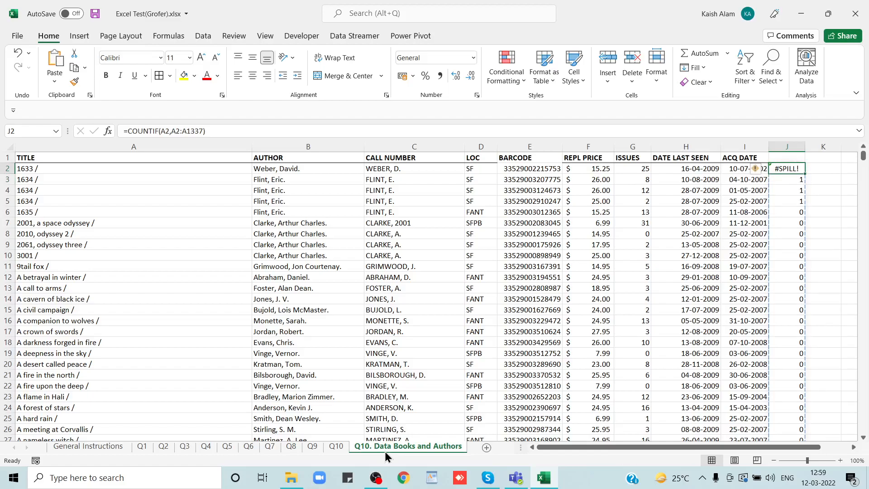
key(Up)
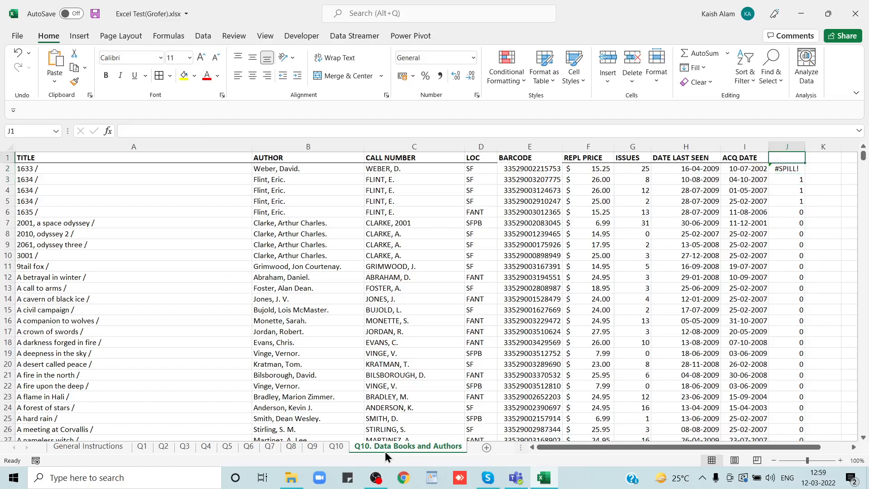
Clear the COUNTIF formulas from J2 down column J
key(Down)
key(Down)
key(Delete)
key(Up)
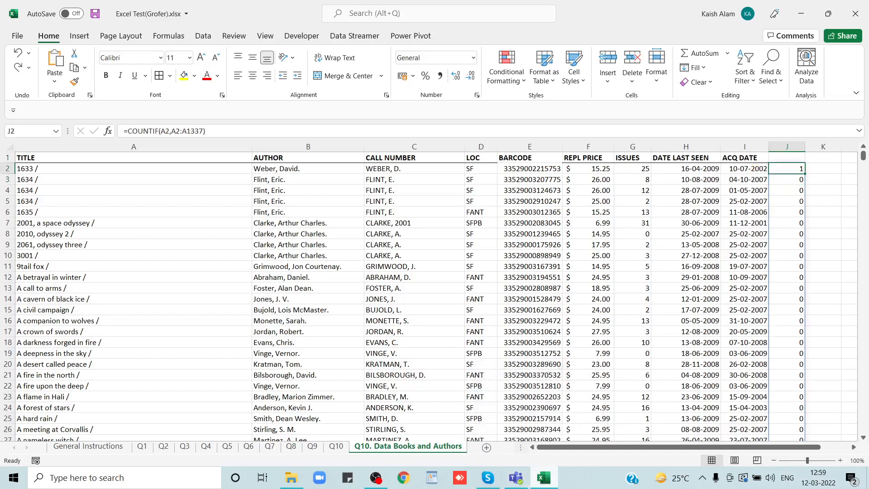
key(ctrl+shift+Down)
key(Delete)
key(ctrl+BackSpace)
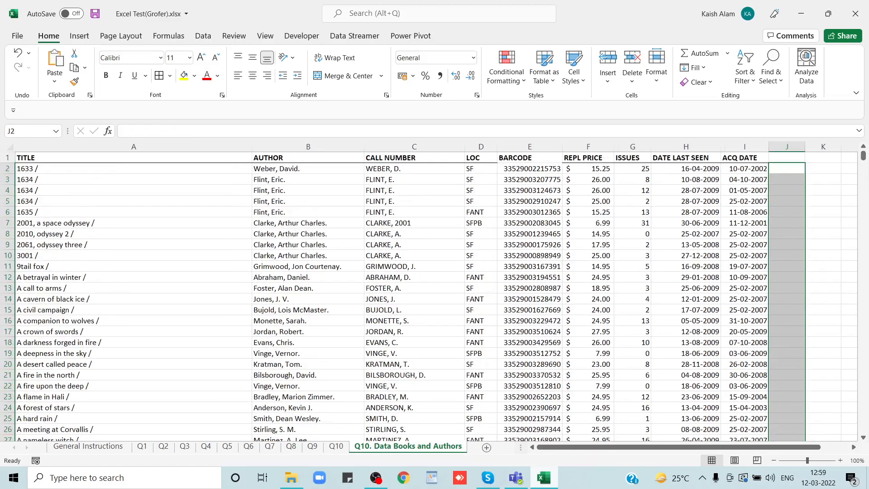
Start a new COUNTIF formula in the emptied cell J2
click(787, 168)
text(=)
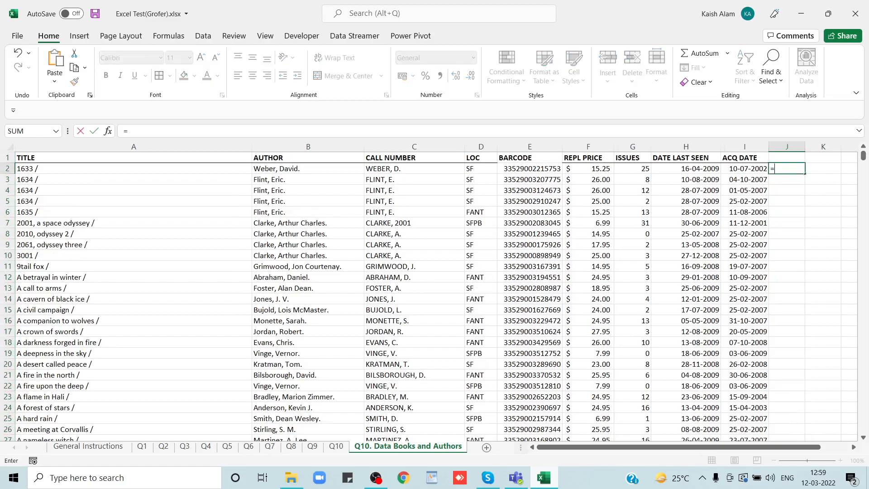
text(couni)
key(BackSpace)
text(t)
key(Down)
key(Down)
key(Down)
key(Tab)
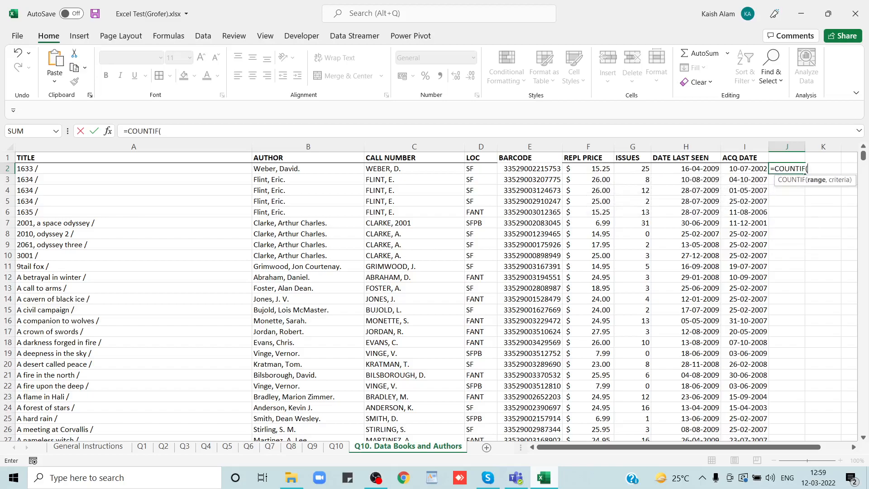
Use all book titles, A2:A1337, as the range argument of the COUNTIF formula
key(Left)
key(Left)
key(Left)
key(Left)
key(Left)
key(Left)
key(Left)
key(Left)
key(Left)
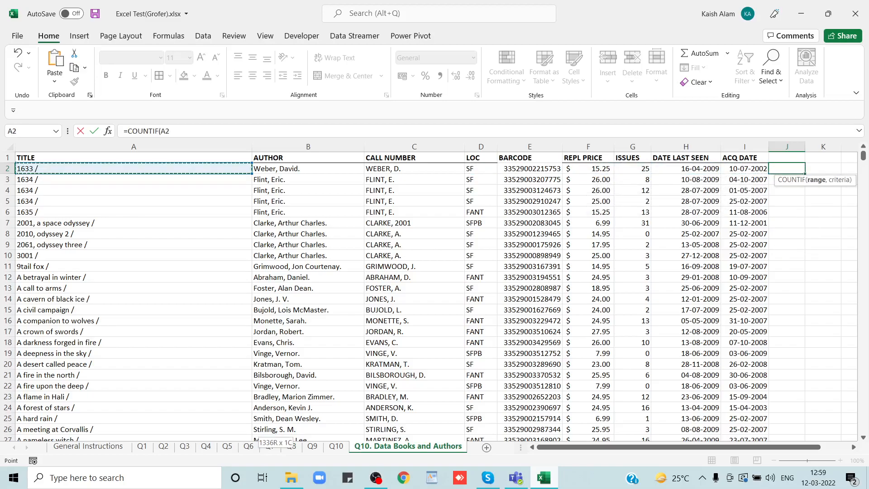
key(ctrl+shift+Down)
Set the first title cell, A2, as the COUNTIF criteria and enter the formula in J2
text(,)
key(Left)
key(Left)
key(Left)
key(Left)
key(Left)
key(Left)
key(Left)
key(Left)
key(Left)
key(Return)
Fill the COUNTIF formula from J2 down column J to the last book record
click(744, 168)
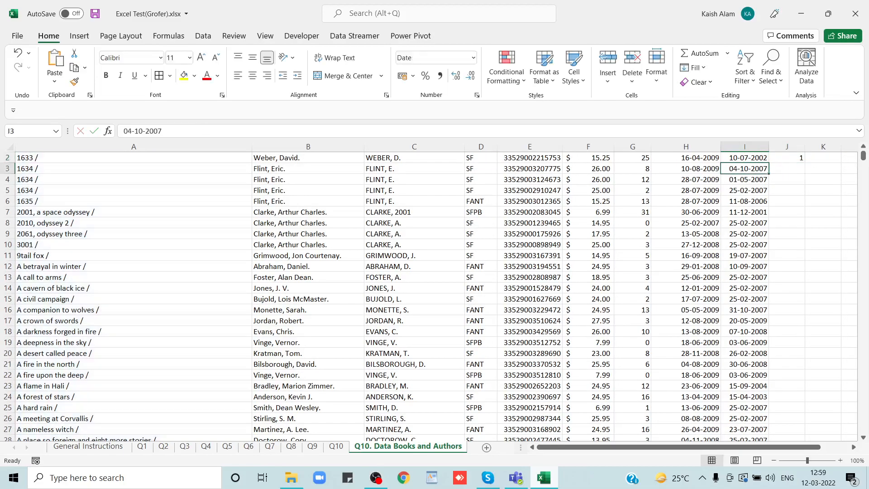
key(ctrl+Down)
key(Right)
key(ctrl+shift+Up)
key(ctrl+d)
key(ctrl+Up)
key(Up)
key(Down)
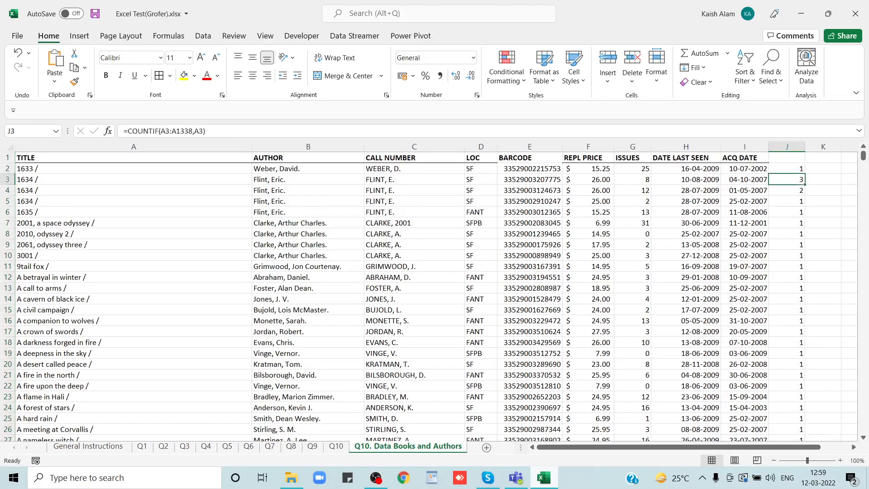
Examine the COUNTIF formulas and results in J2 through J5 beside the repeated 1634 titles
key(Up)
key(Down)
key(Down)
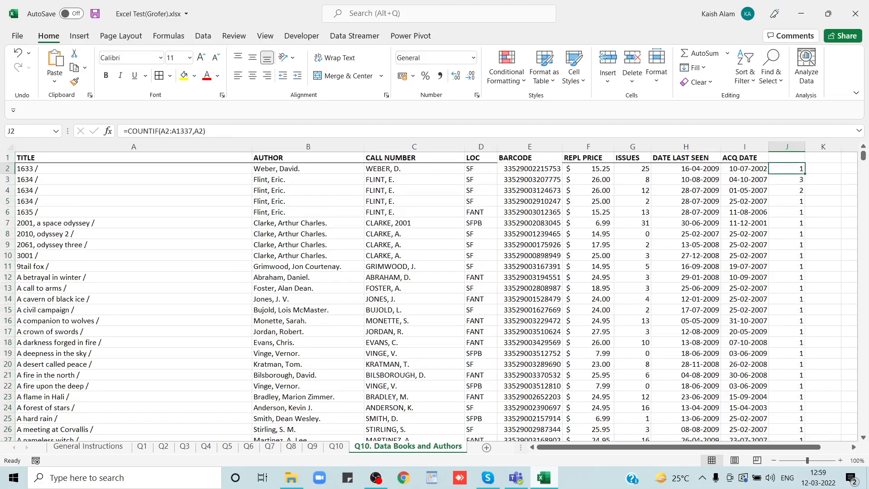
key(Down)
key(Down)
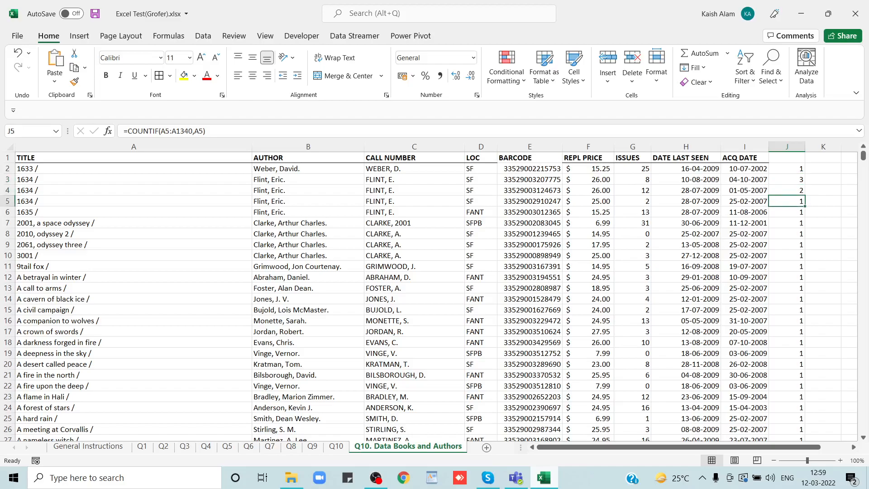
key(shift+space)
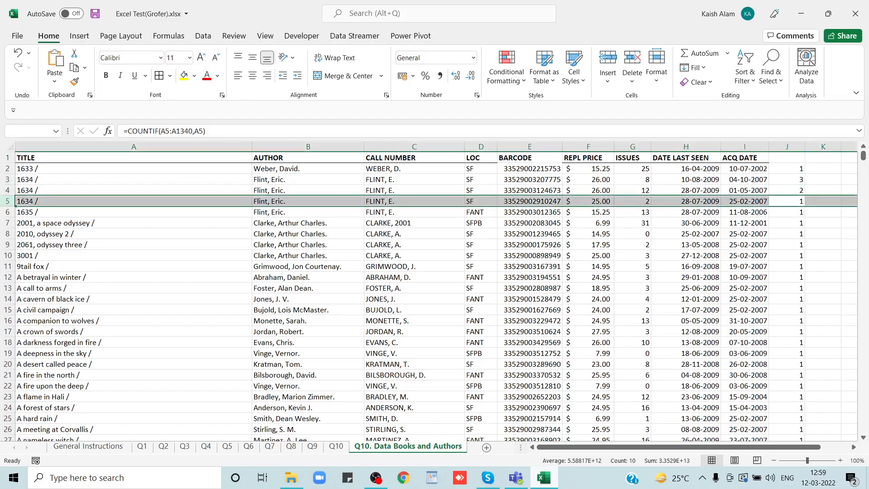
key(Up)
key(shift+Up)
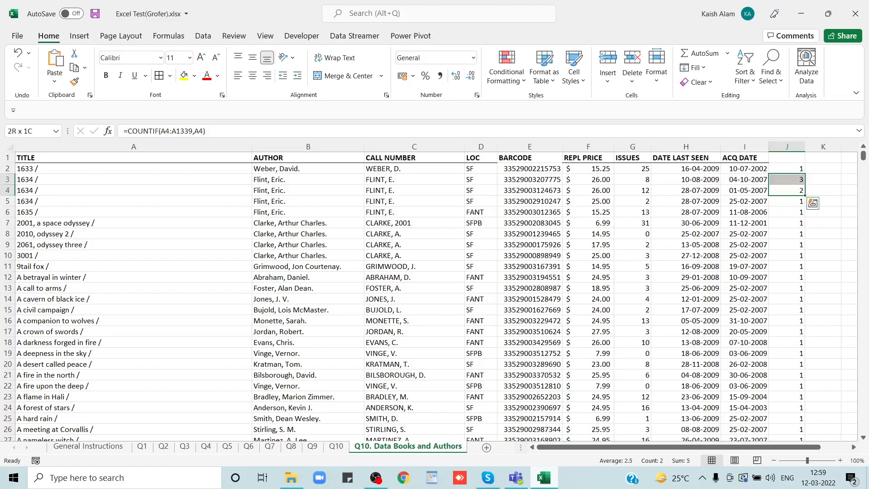
Add filters to the header row, and filter column J to exclude the value 1
key(Up)
key(Up)
key(Up)
key(ctrl+shift+l)
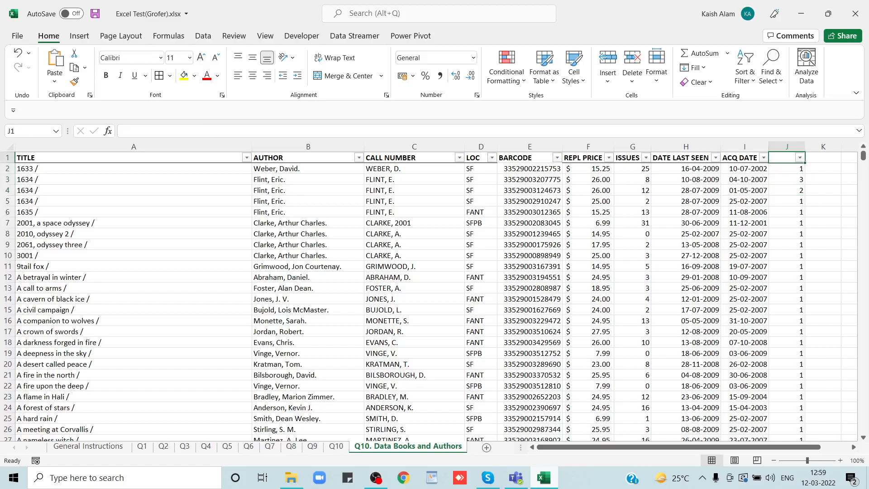
key(alt+Down)
key(Up)
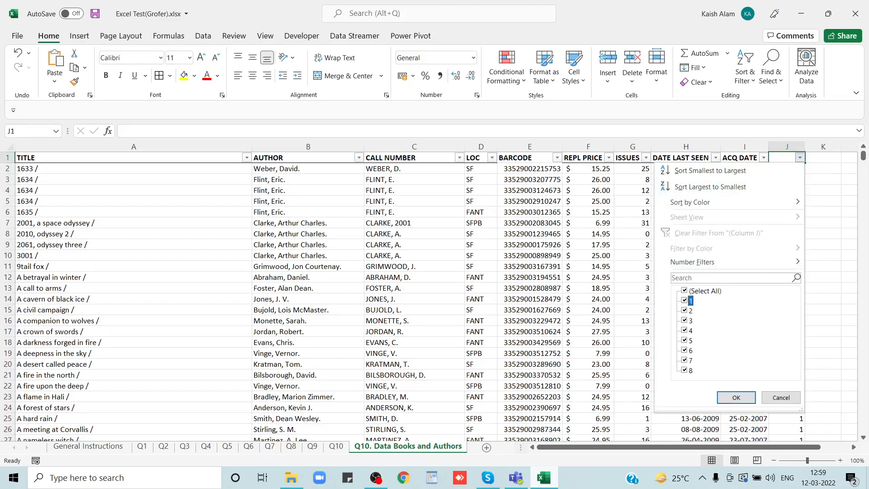
key(Return)
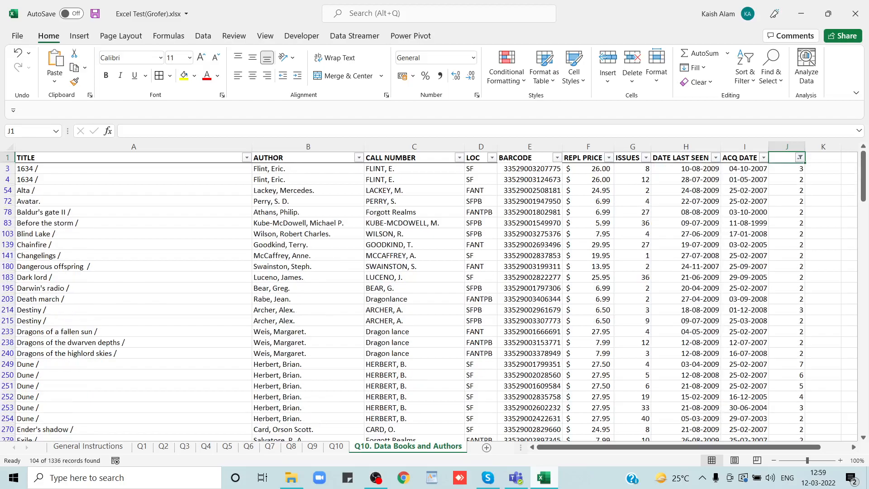
Look over the first filtered records, and reread the duplicate-books question on Q10
click(787, 168)
key(Down)
key(Down)
key(Down)
key(Left)
key(Left)
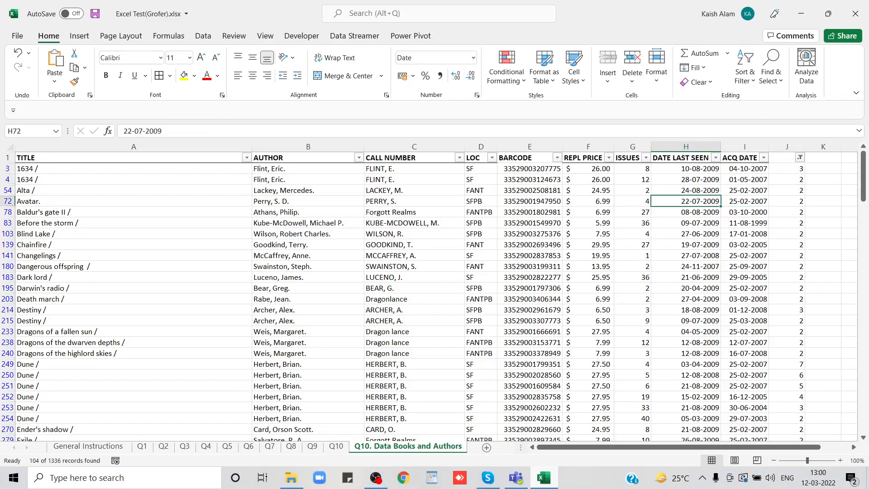
key(ctrl+Page_Up)
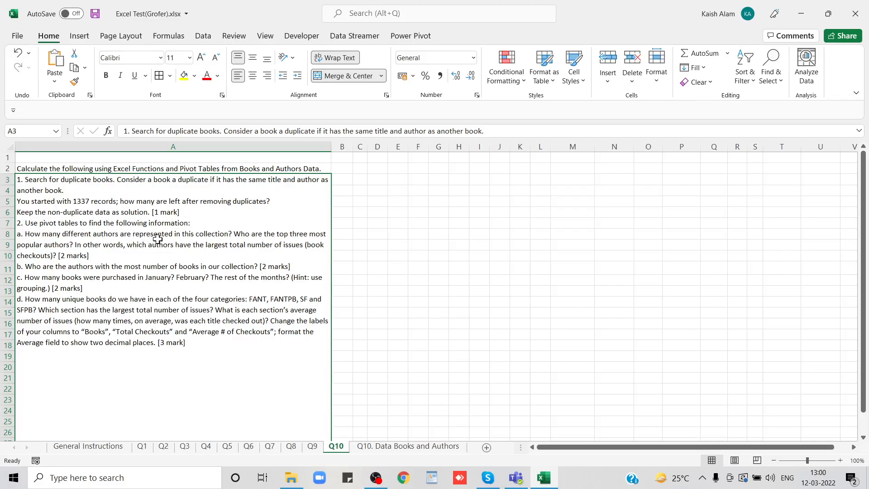
click(390, 447)
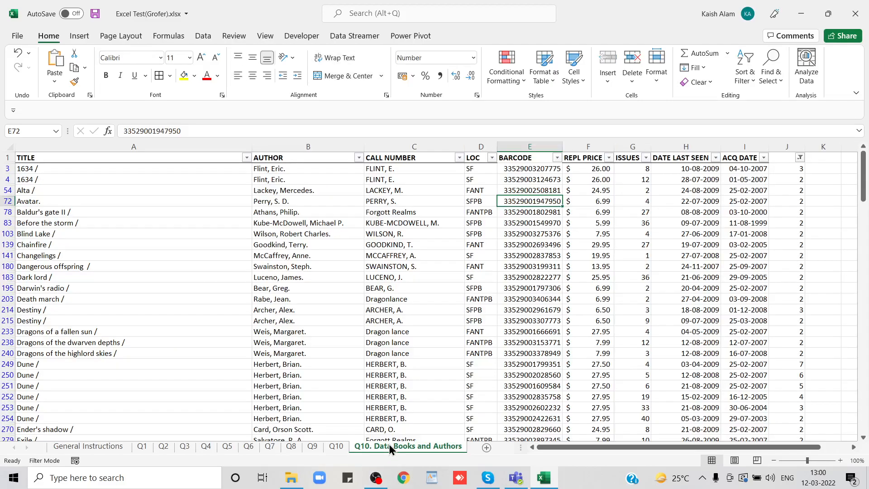
Examine the titles and authors of the first filtered book records, and return to the first filtered title
key(ctrl+Up)
key(Left)
key(Left)
key(Left)
key(Left)
key(Down)
key(Down)
key(Left)
key(Down)
key(Up)
key(Right)
key(Up)
key(shift+Down)
key(shift+Up)
key(Left)
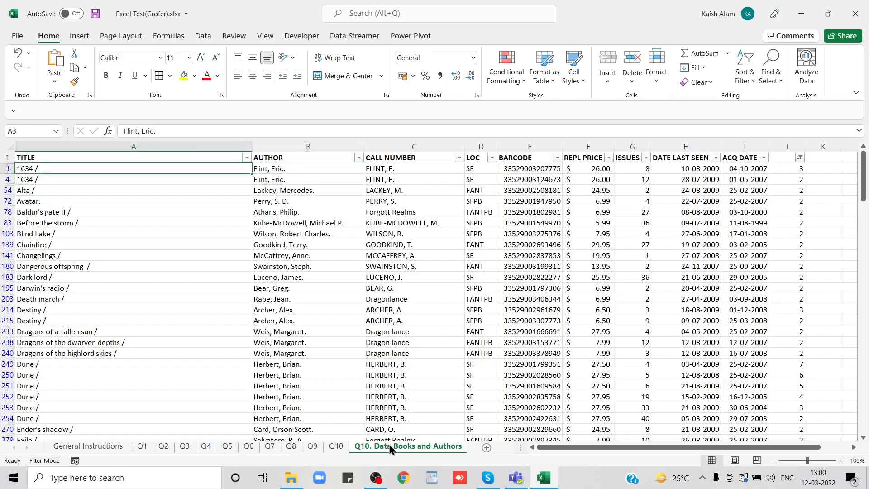
key(Down)
key(Down)
key(Down)
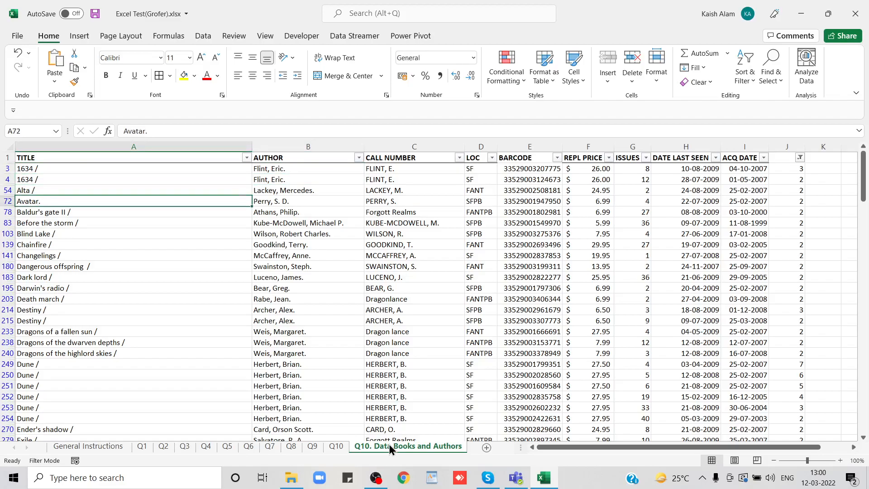
key(Down)
key(ctrl+Up)
key(Down)
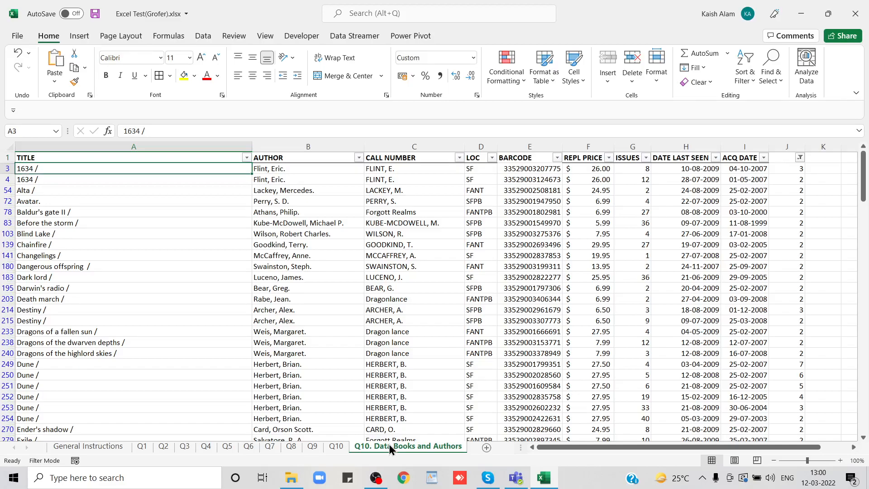
Delete all the filtered duplicate book records from row 3 down, and remove the filter from the data
key(ctrl+shift+Down)
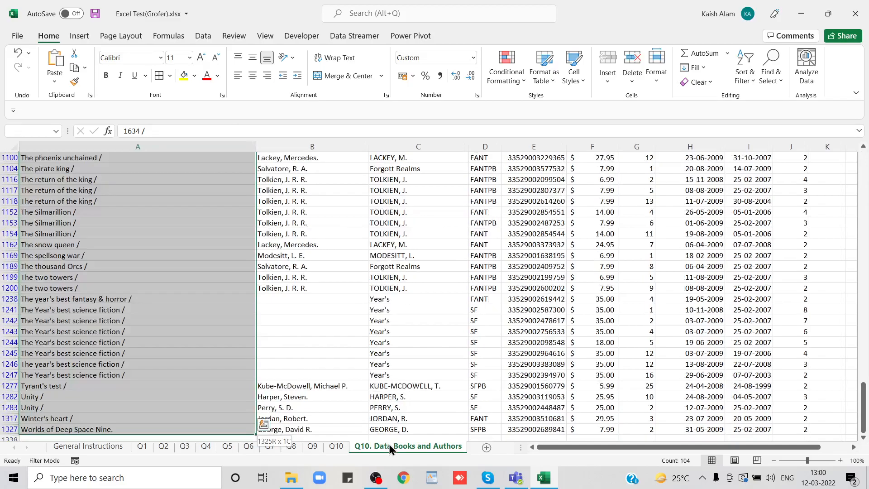
key(ctrl+shift+Right)
key(ctrl+BackSpace)
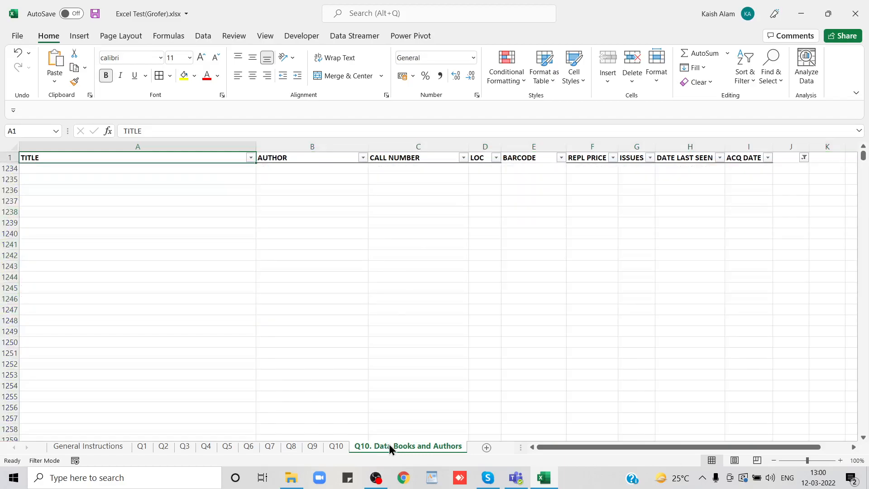
key(ctrl+shift+Down)
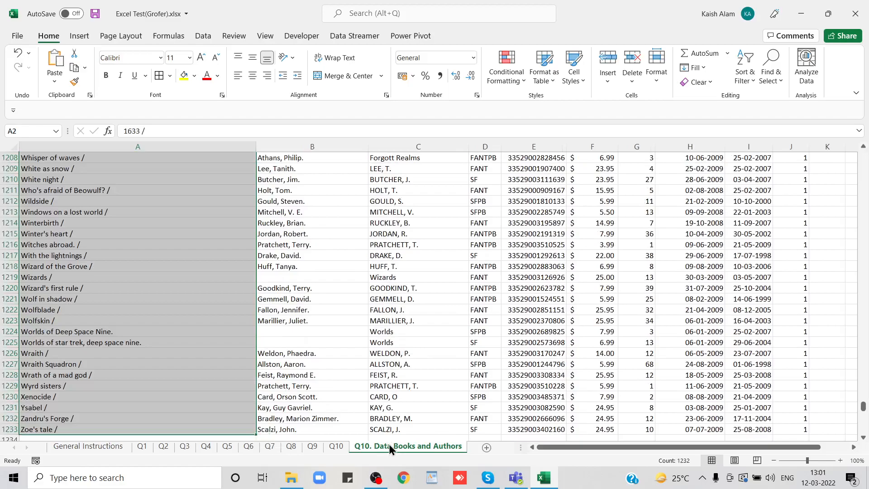
key(ctrl+Home)
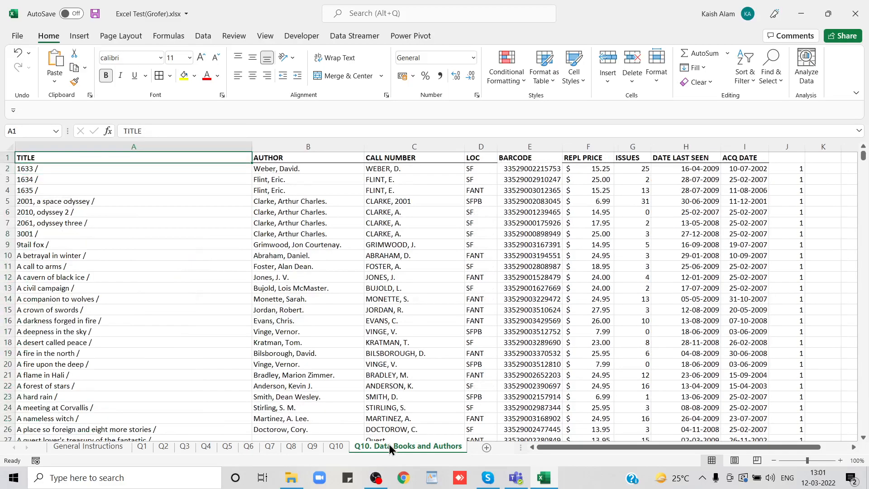
Reread the Q10 questions, and start a pivot table from the book data in A1:I1233 of the Books and Authors sheet
key(ctrl+Page_Up)
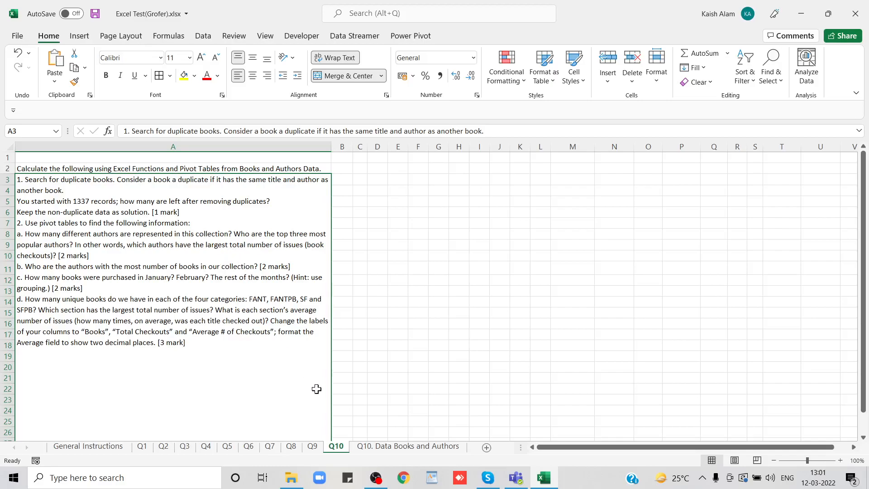
click(388, 445)
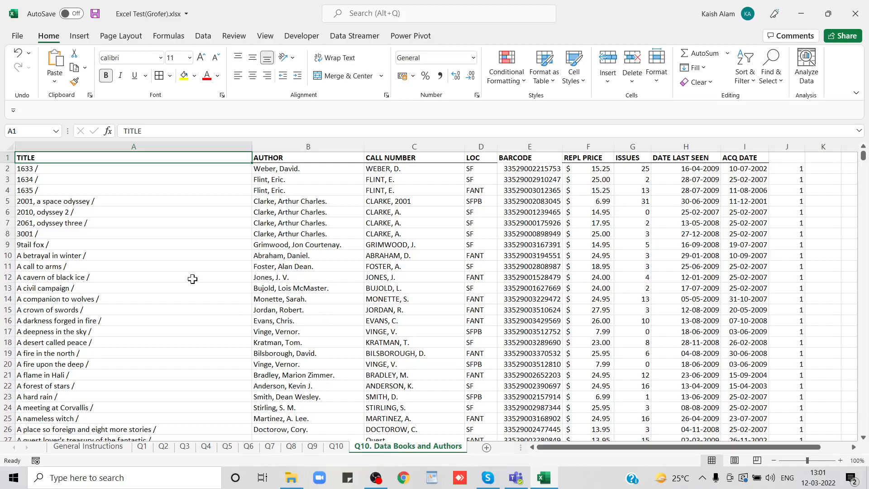
key(ctrl+shift+Right)
key(ctrl+shift+Down)
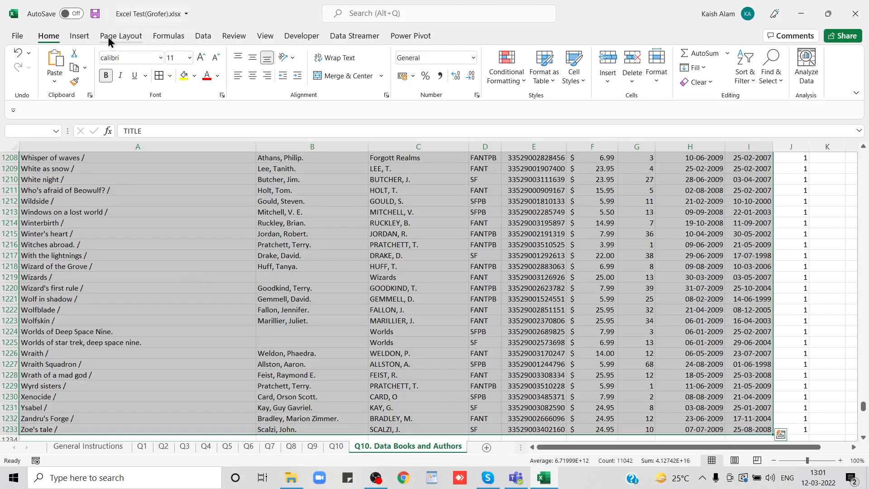
click(88, 39)
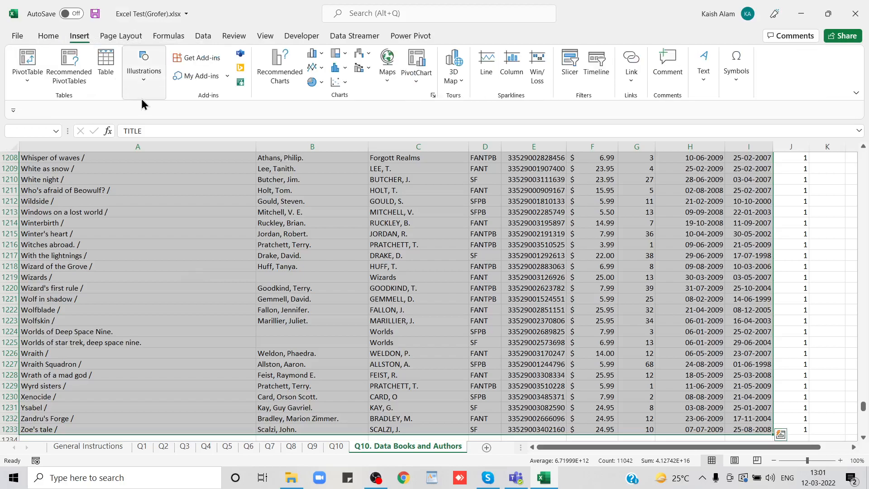
click(25, 59)
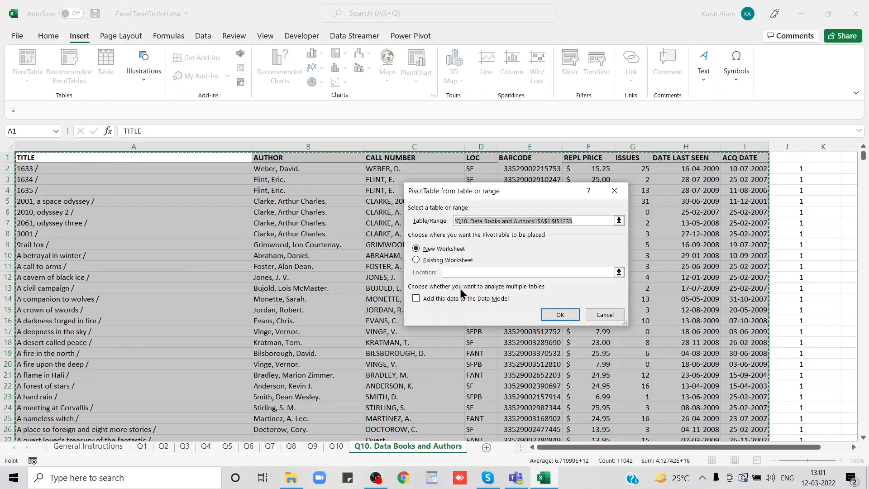
Place the pivot table on the existing Q10 worksheet at cell D5 and create it
click(438, 252)
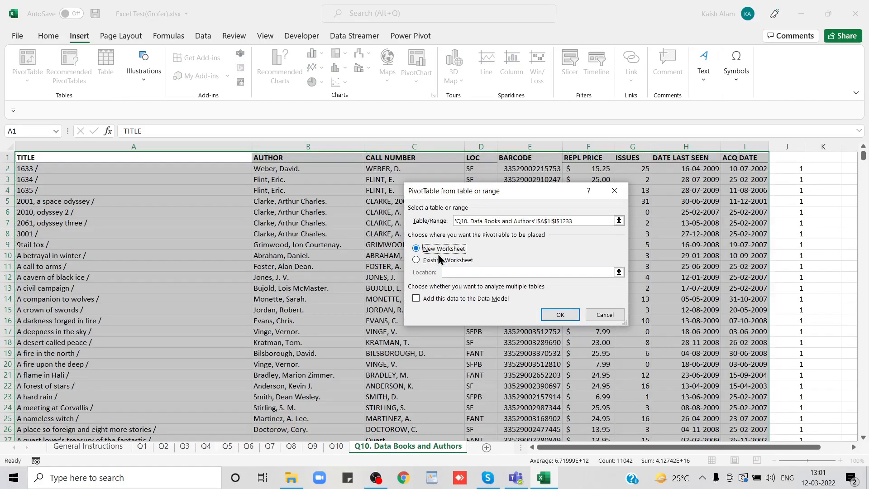
click(430, 262)
click(335, 446)
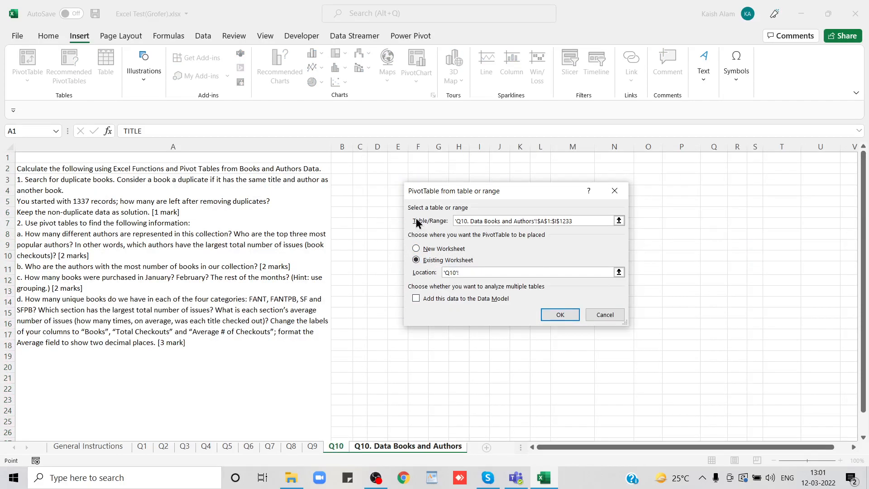
click(449, 162)
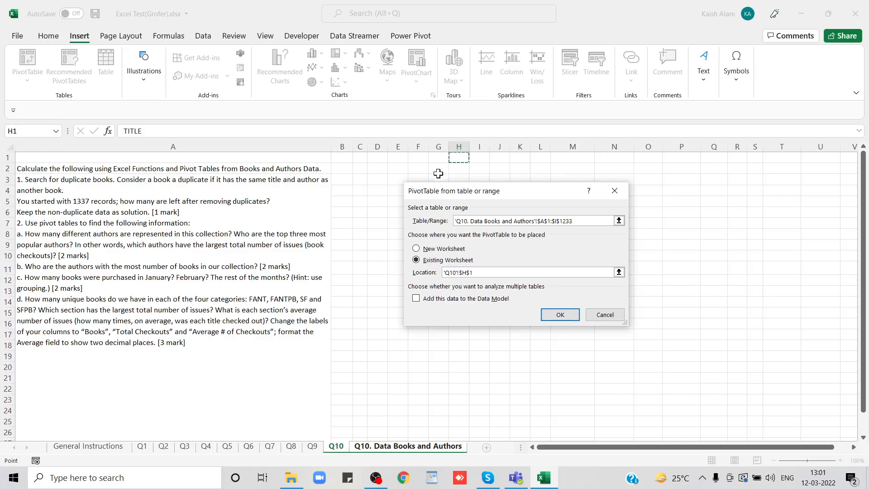
click(376, 168)
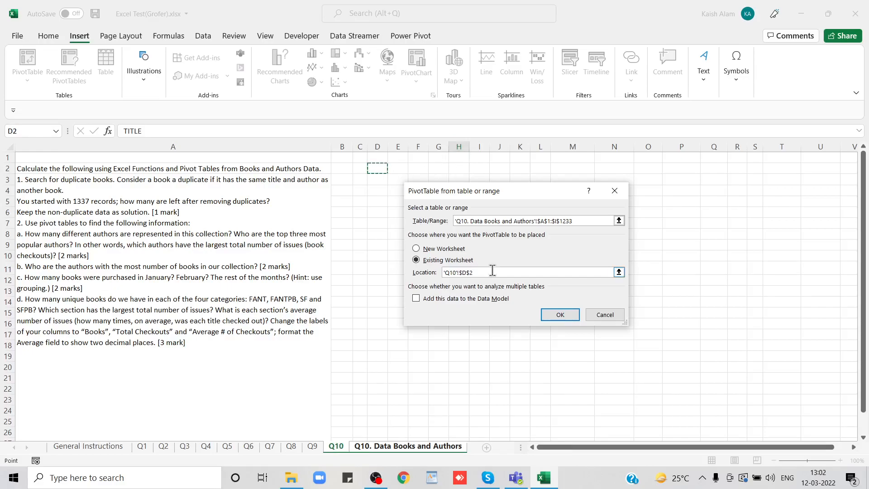
click(377, 202)
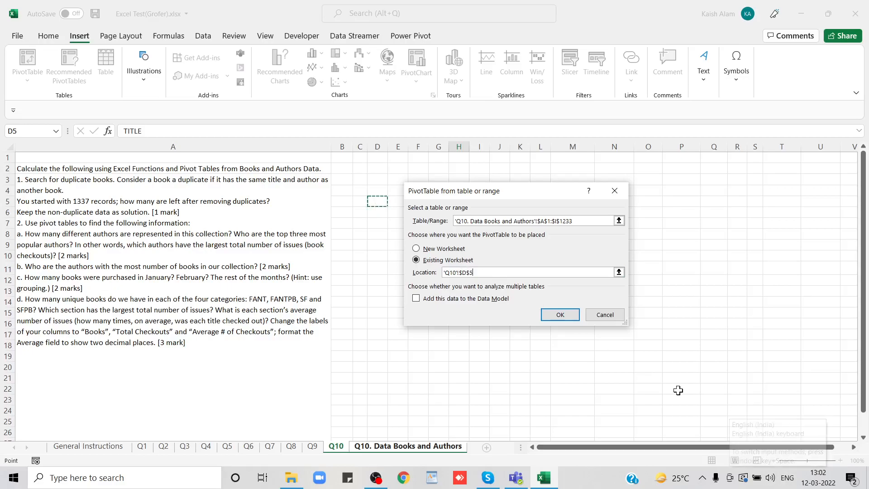
click(557, 315)
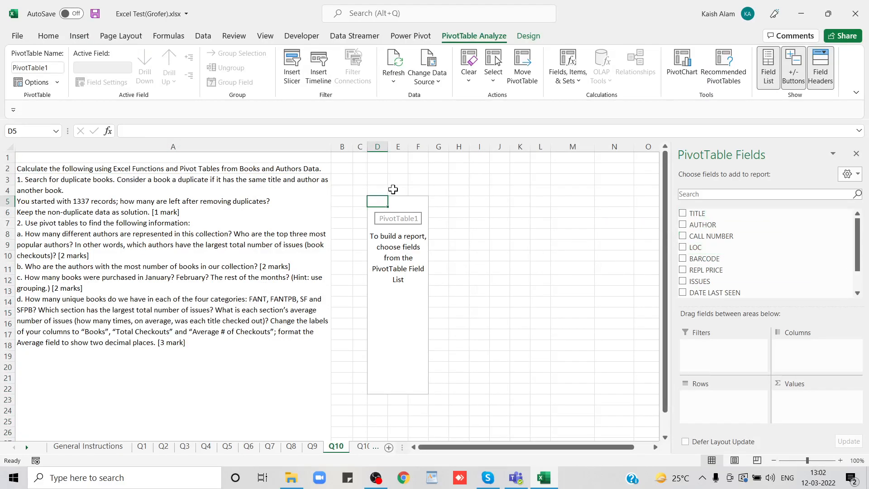
Try TITLE as the pivot table's row field, and replace it with AUTHOR
drag(703, 212, 712, 399)
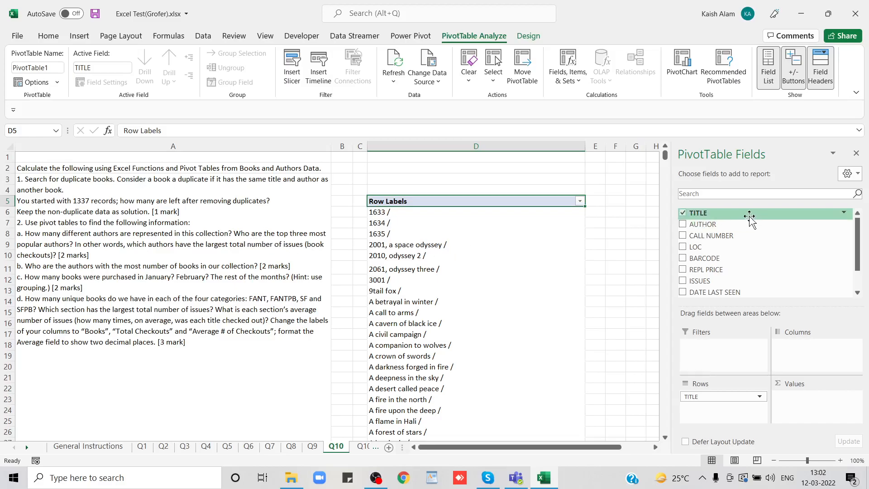
right_click(749, 218)
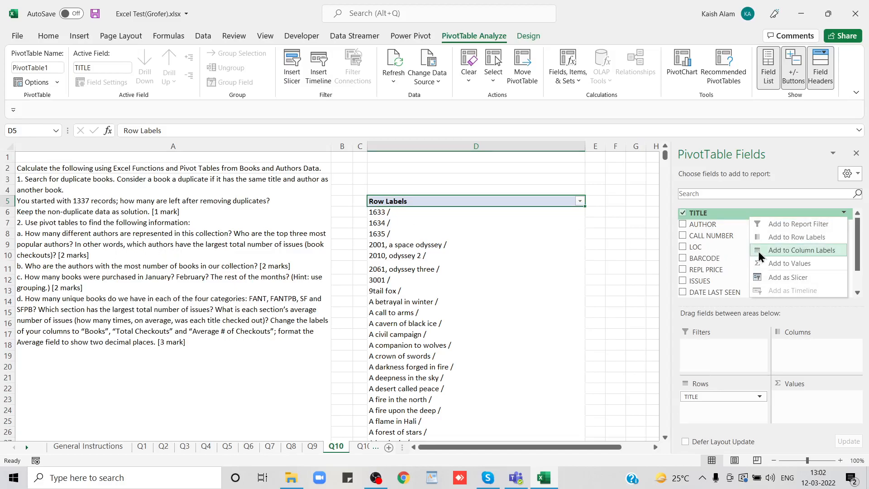
click(720, 196)
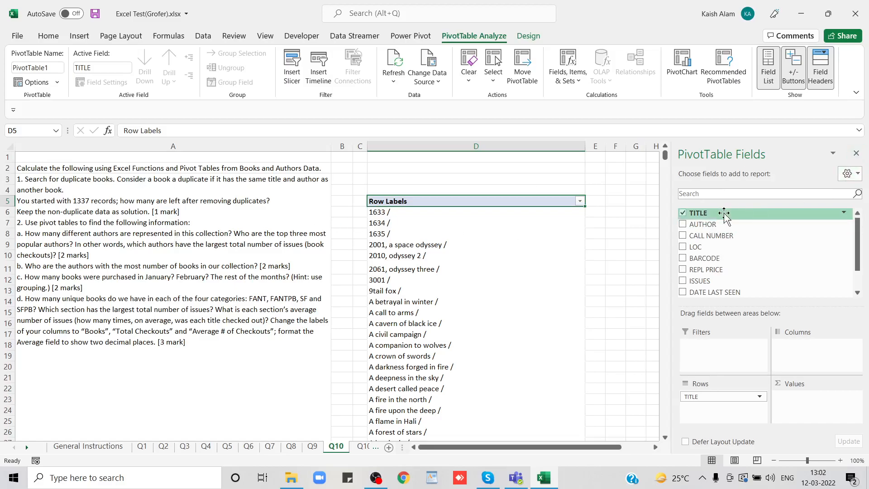
drag(706, 225, 737, 267)
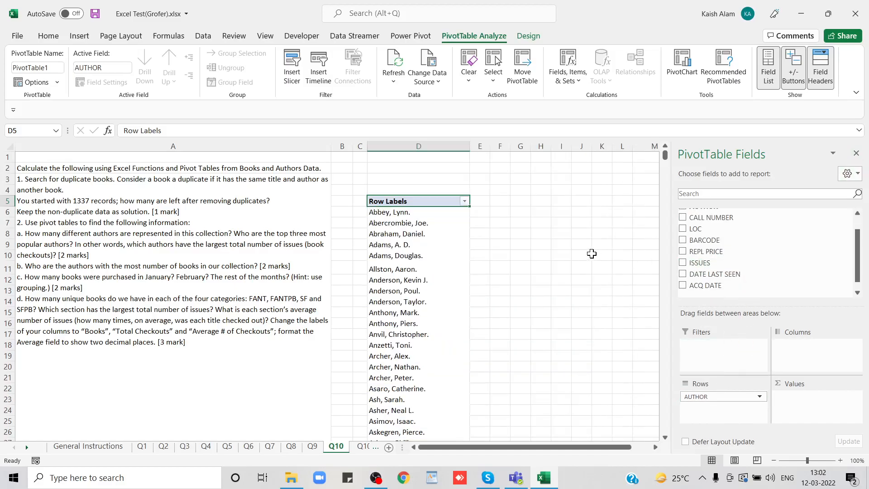
Count the authors listed in the pivot table without the blank entry and grand total, and enter 364 in cell D4
key(Down)
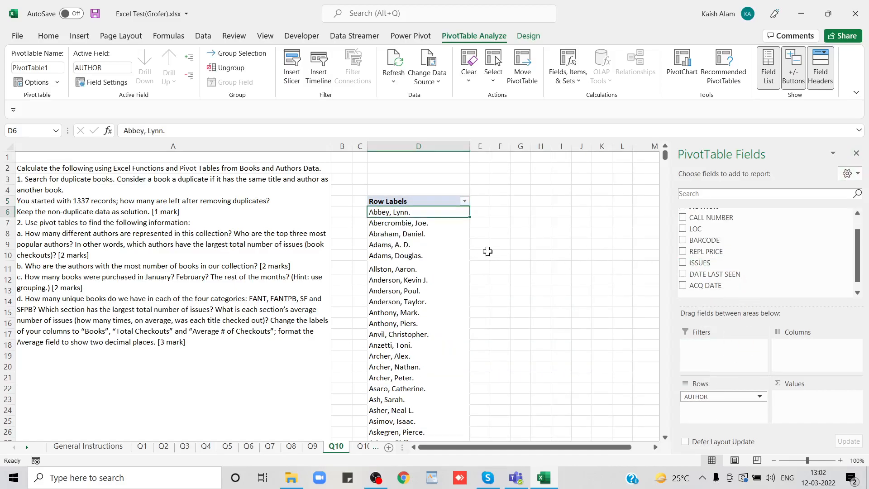
key(ctrl+shift+Down)
key(shift+Up)
key(shift+Up)
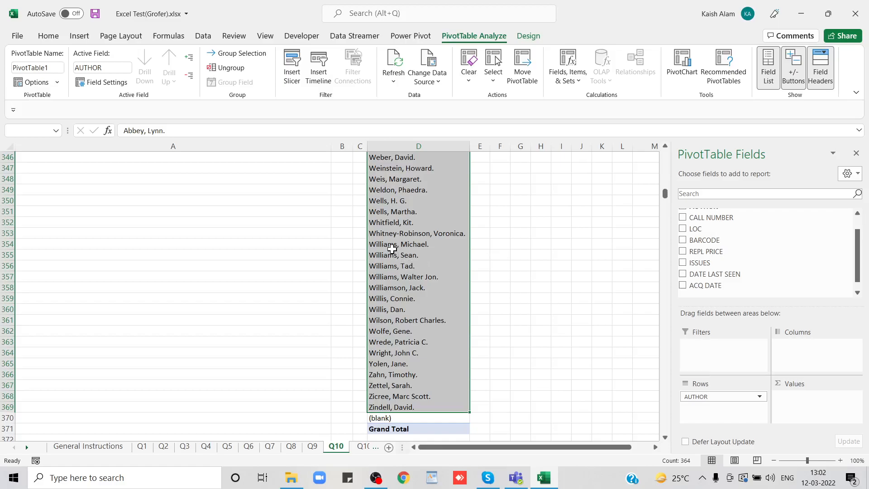
scroll(392, 249, up, 4)
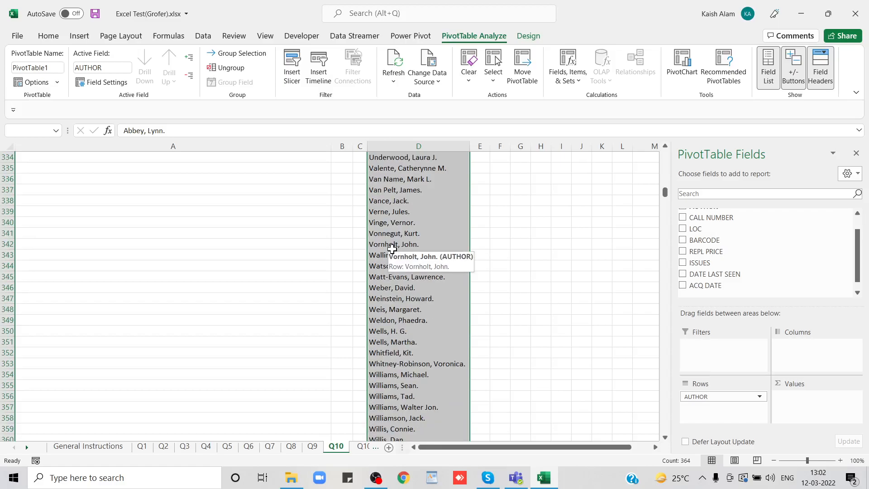
key(Up)
key(Up)
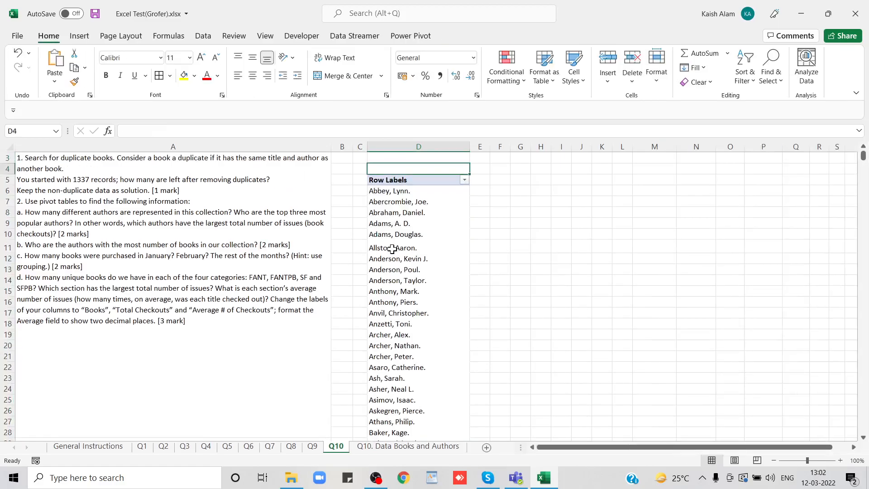
text(36)
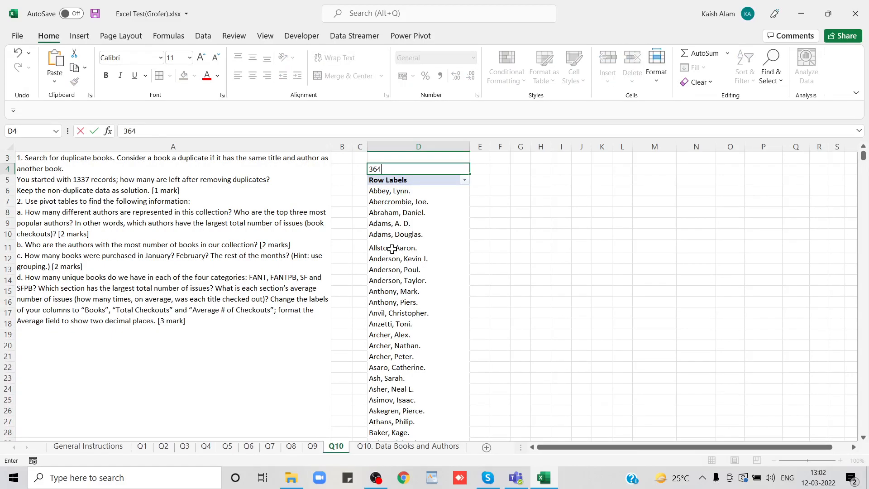
text(4)
key(Return)
Add DATE LAST SEEN to the pivot table as a count value, and sort the authors by it from largest to smallest
key(Down)
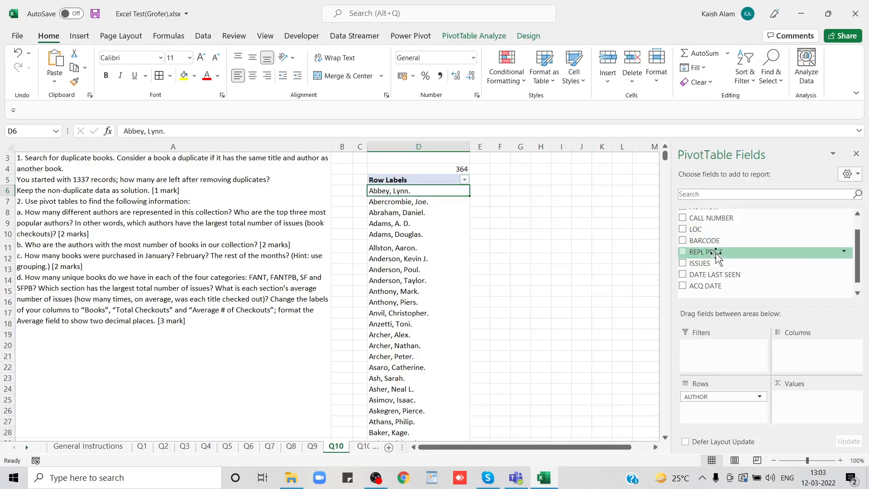
drag(722, 276, 810, 412)
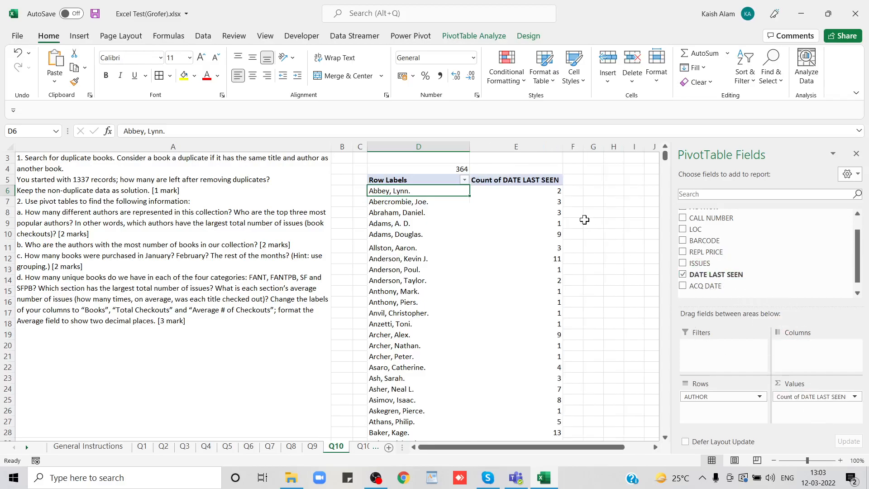
right_click(543, 198)
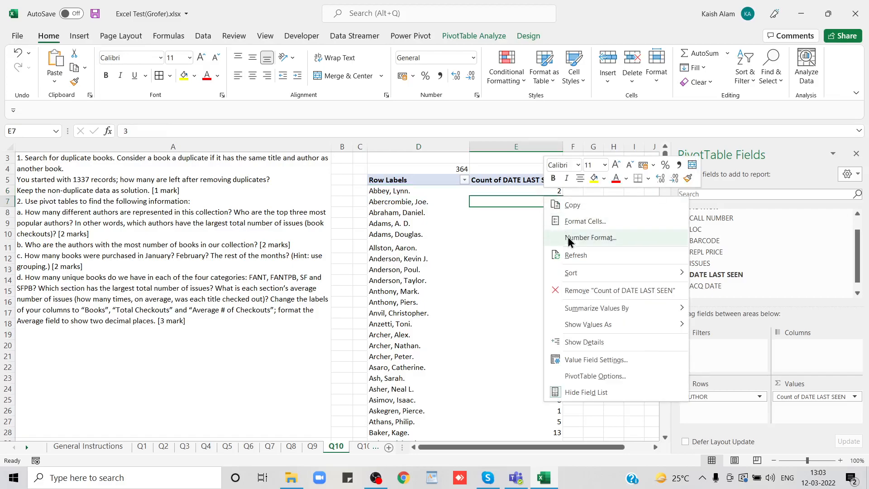
mouse_move(574, 273)
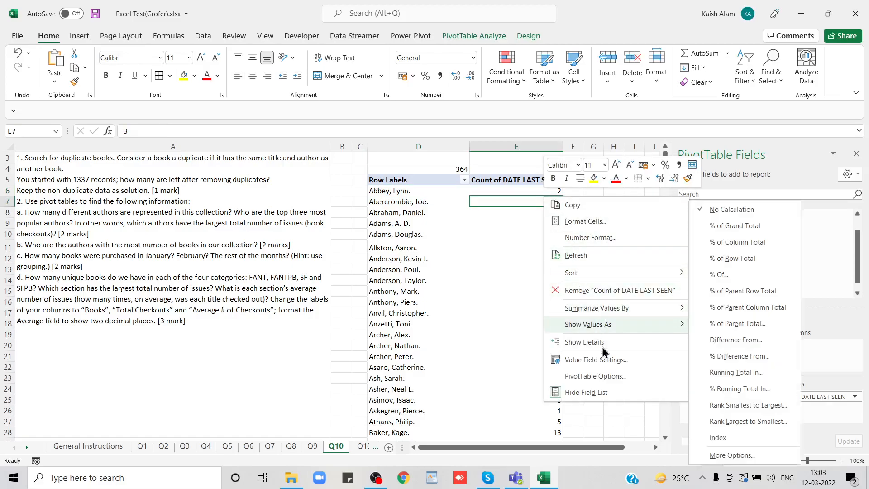
mouse_move(607, 270)
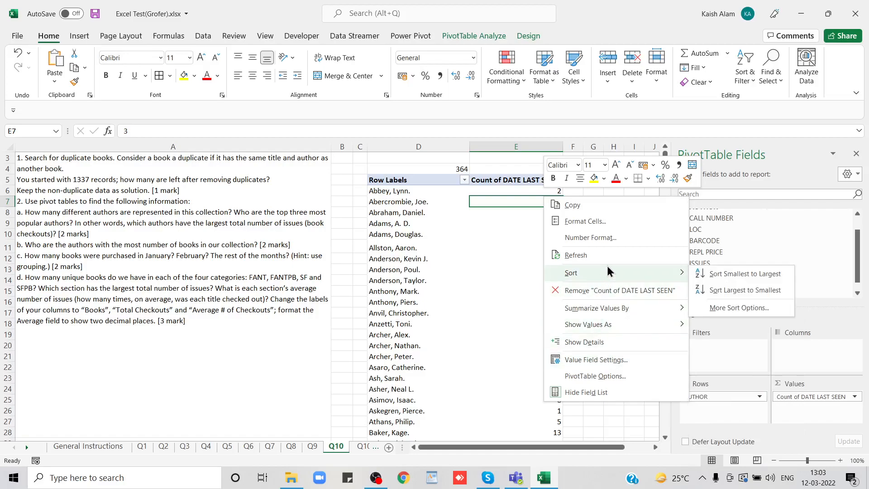
click(715, 292)
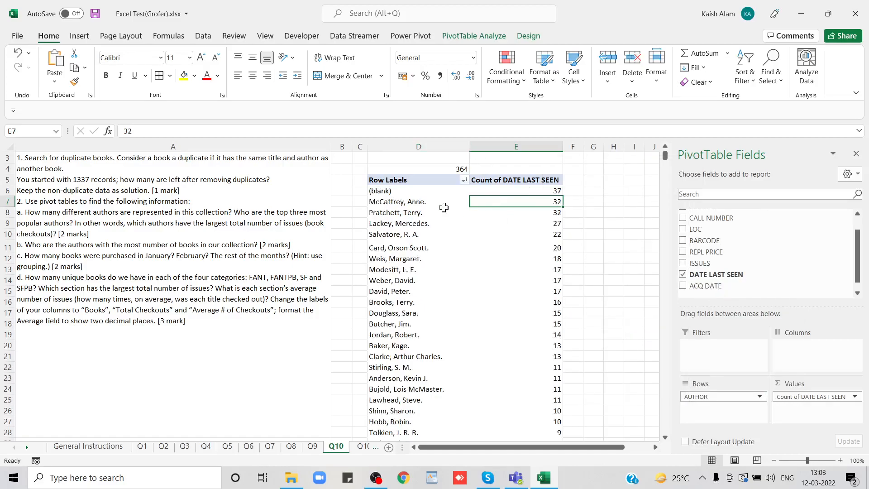
Filter the pivot table's authors to exclude the (blank) entry
click(464, 181)
scroll(461, 358, down, 7)
scroll(463, 379, down, 7)
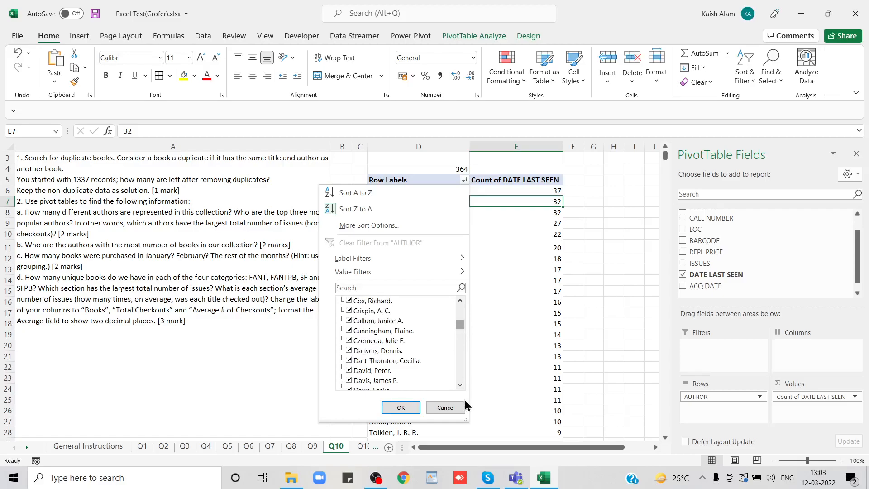
drag(461, 325, 458, 376)
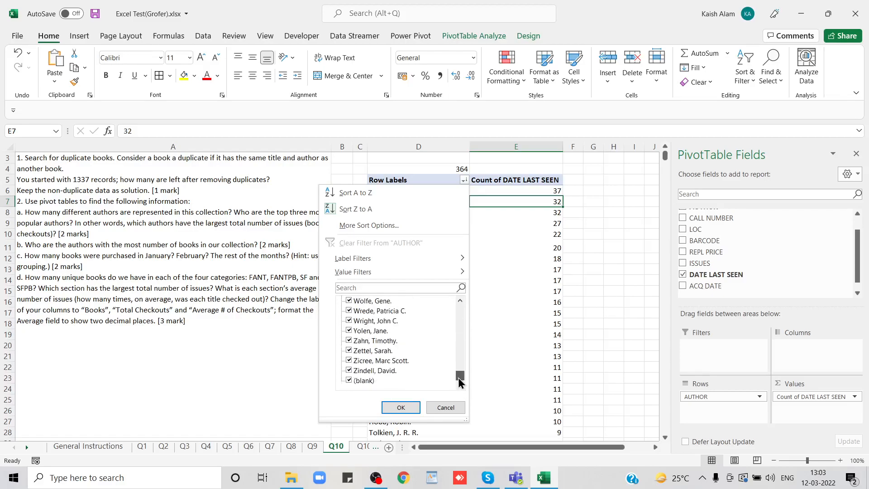
click(351, 380)
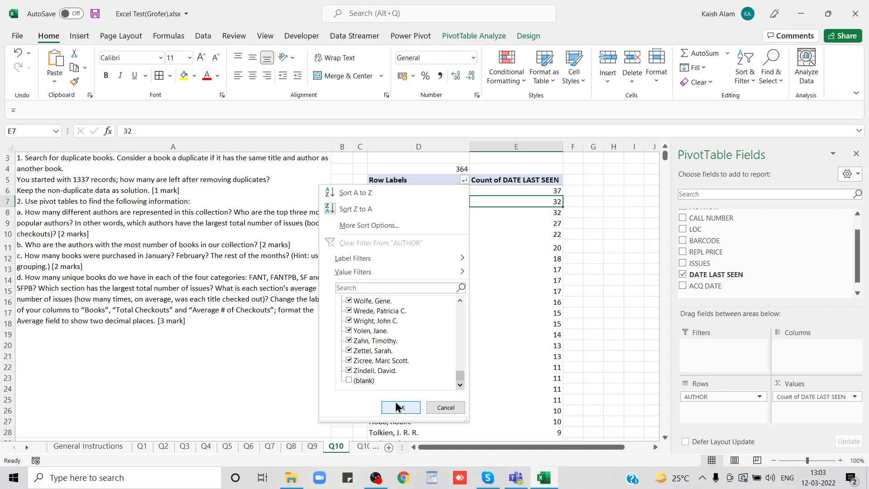
click(401, 407)
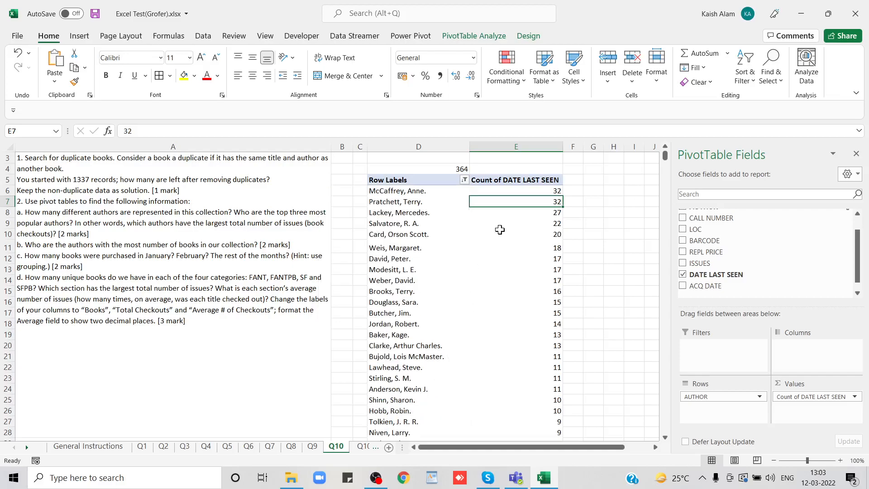
Highlight the first three authors and their counts in D6:E8 with yellow fill, and reread the Q10 questions
click(419, 191)
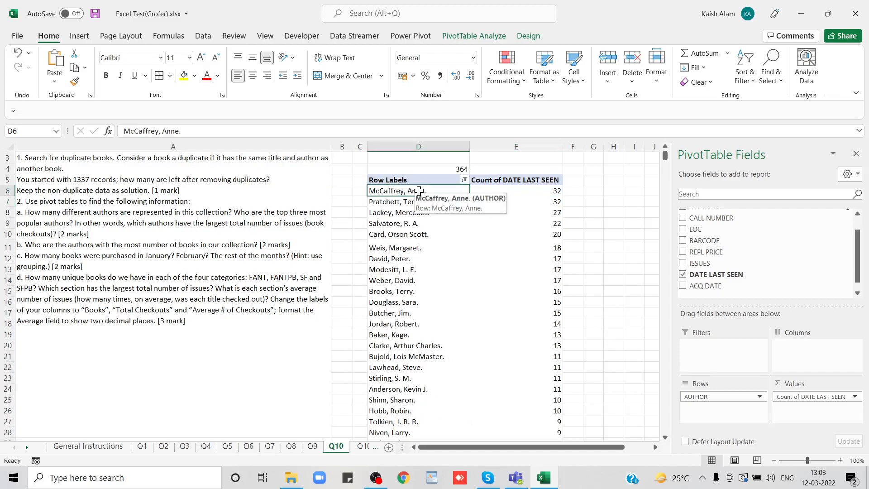
key(shift+Down)
key(shift+Down)
key(shift+Right)
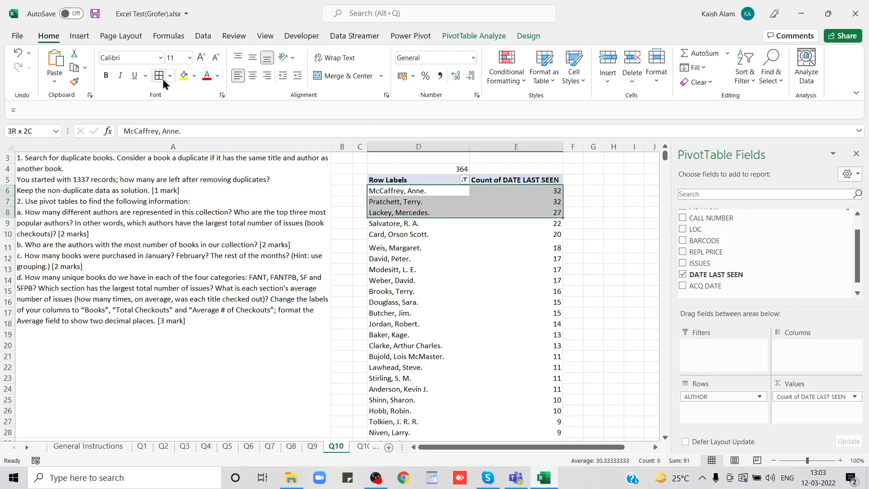
click(184, 77)
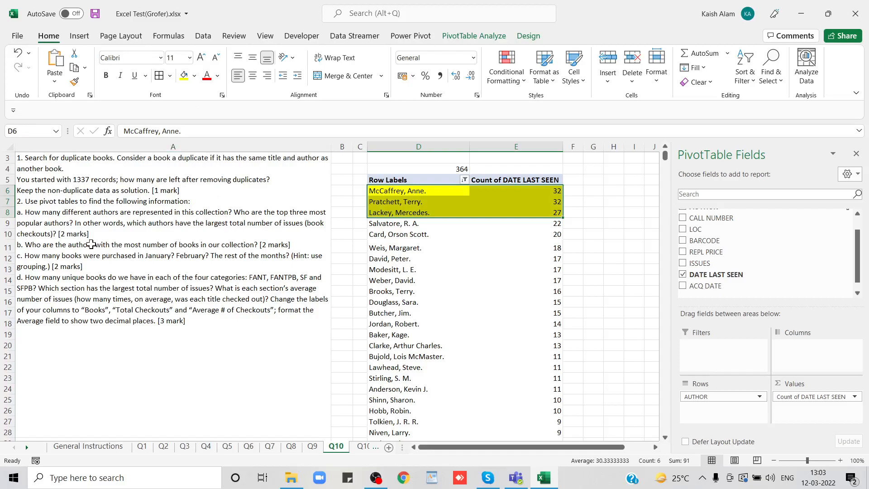
click(143, 239)
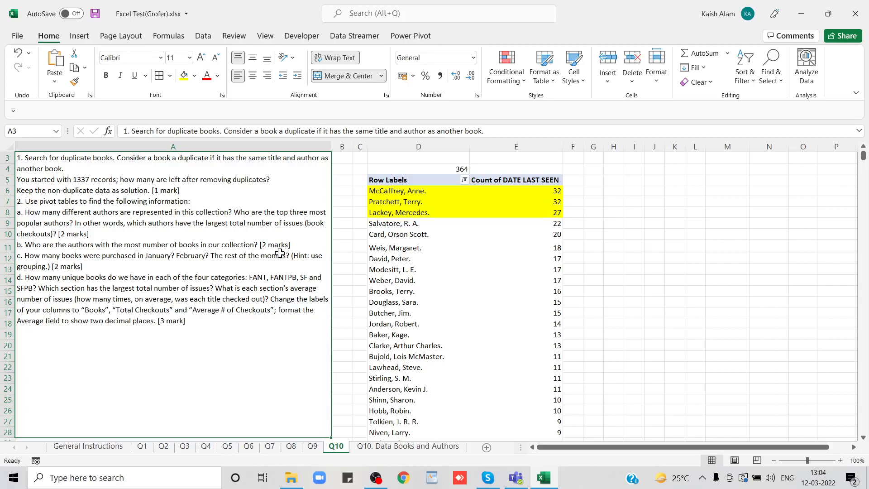
click(402, 215)
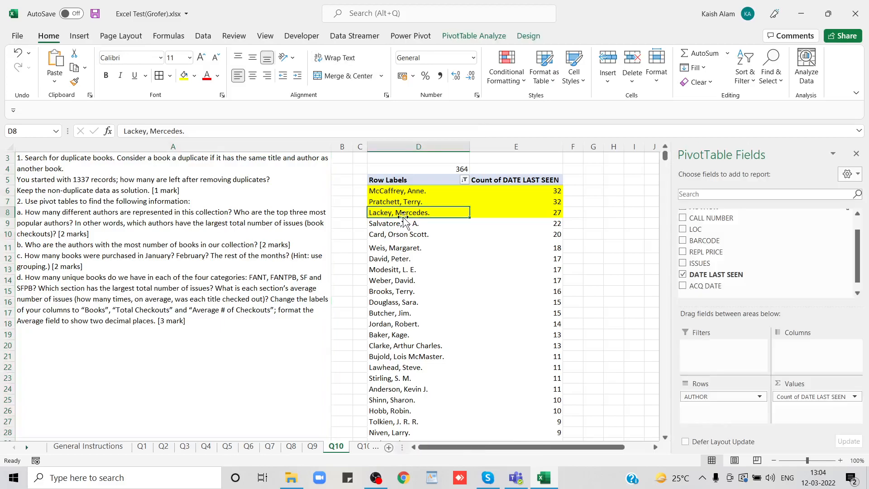
Copy the author pivot table starting at D5, including its count column, and paste the copy at G5
key(Up)
key(Up)
key(Up)
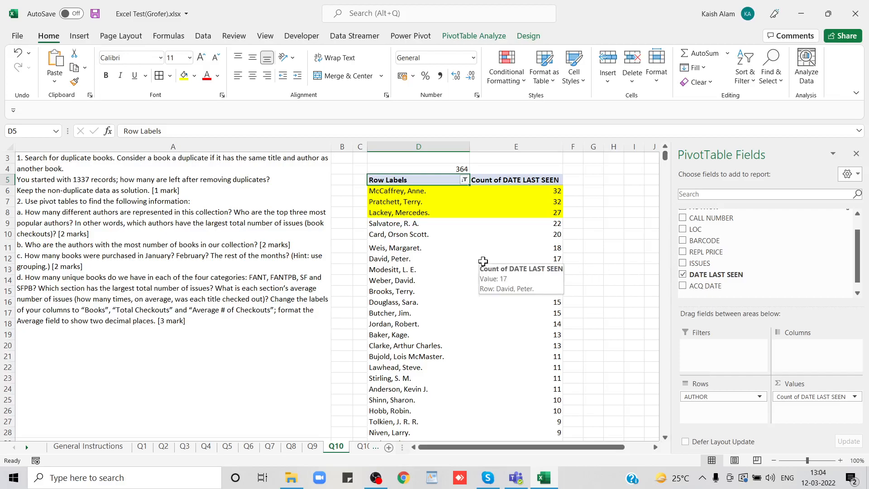
key(shift+Right)
key(ctrl+shift+Down)
key(ctrl+c)
key(Up)
key(Up)
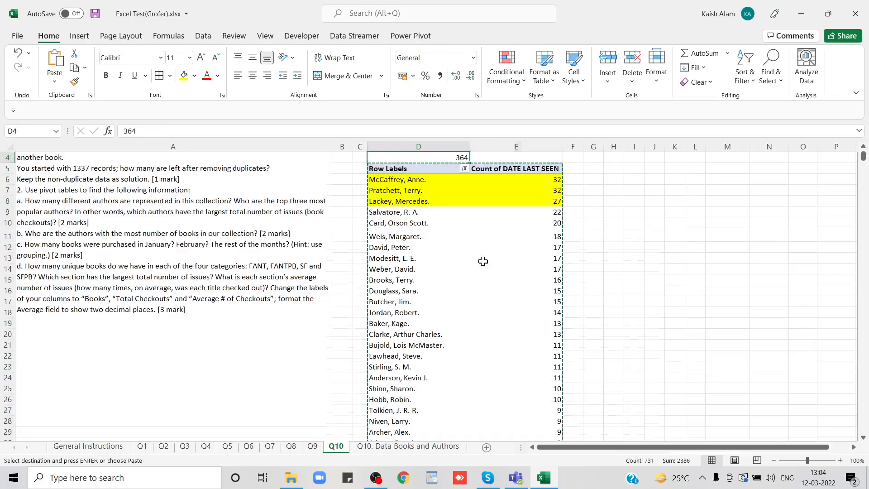
key(Down)
key(Down)
key(Down)
key(Up)
key(Right)
key(Right)
key(Right)
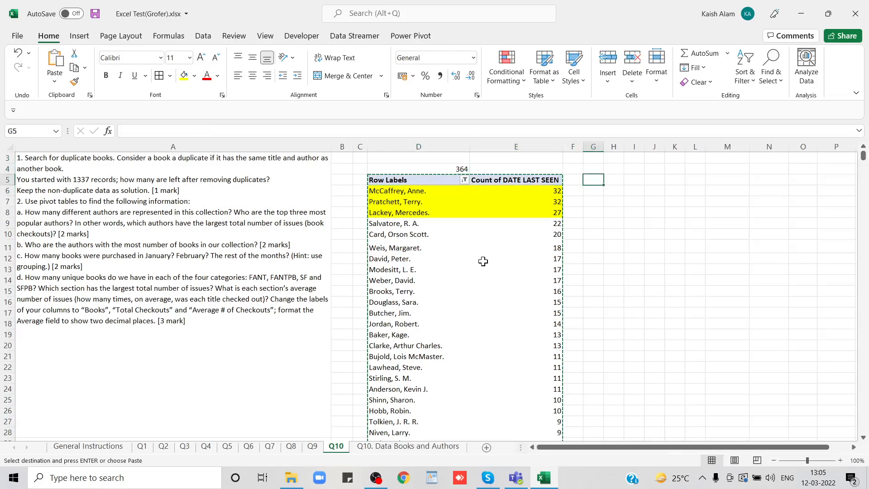
key(ctrl+v)
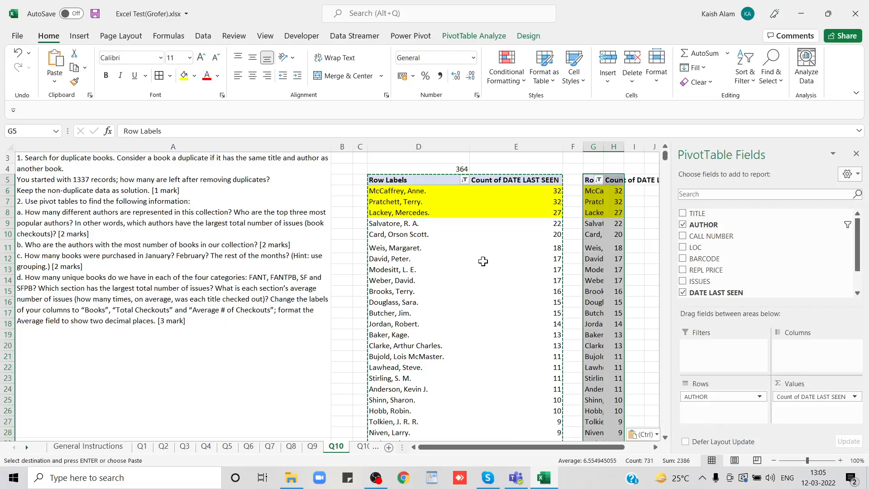
Widen columns G and H so the copied pivot table's author names and counts are readable
double_click(626, 143)
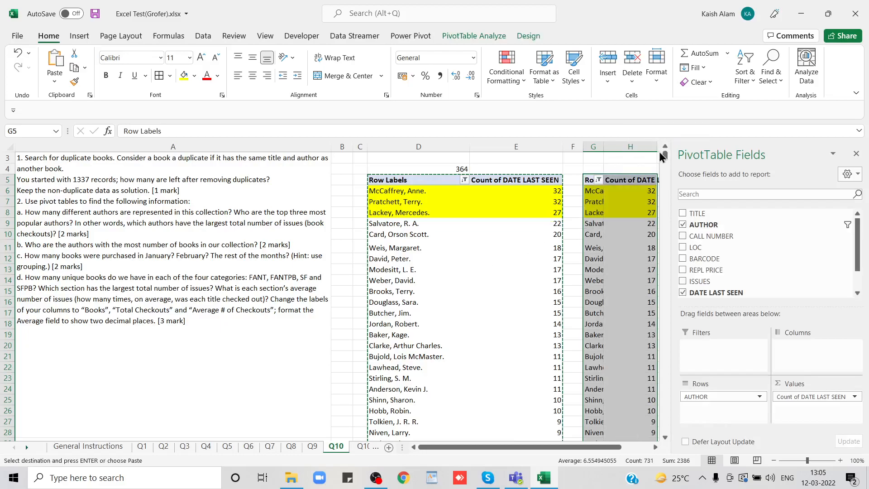
right_click(600, 147)
key(Escape)
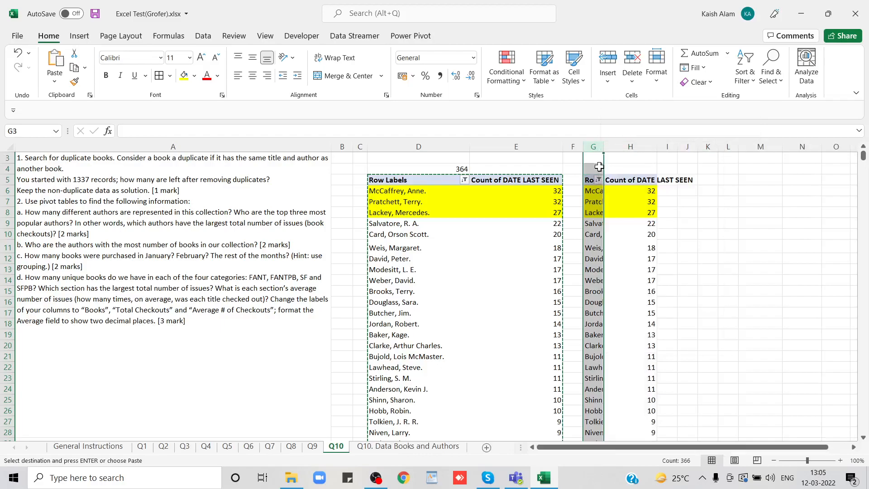
drag(604, 147, 669, 147)
drag(723, 148, 752, 146)
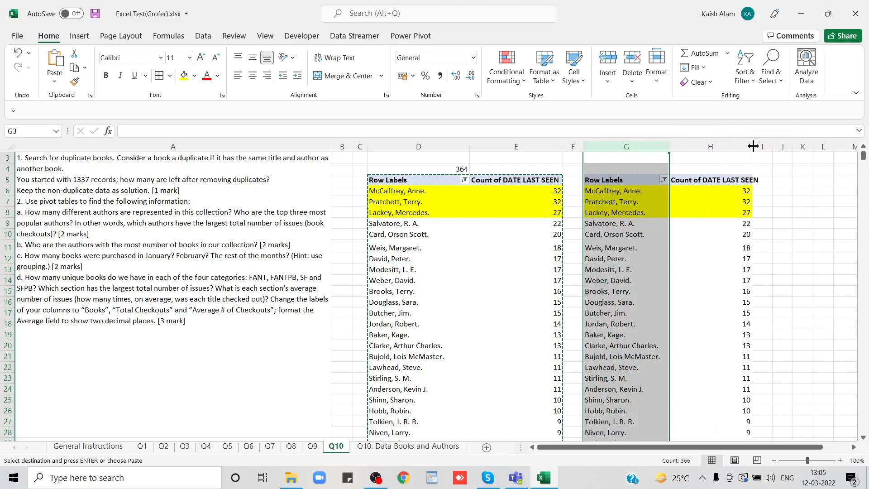
click(704, 199)
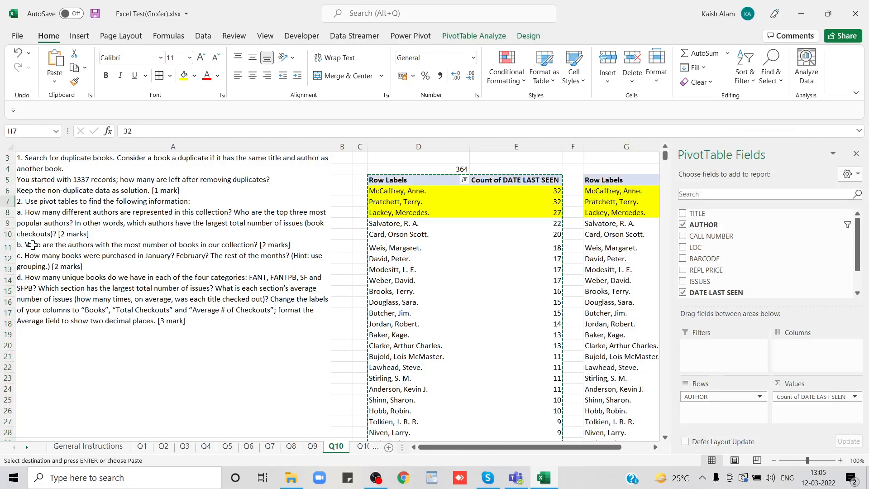
Paste another copy of the author pivot table at J5
click(604, 209)
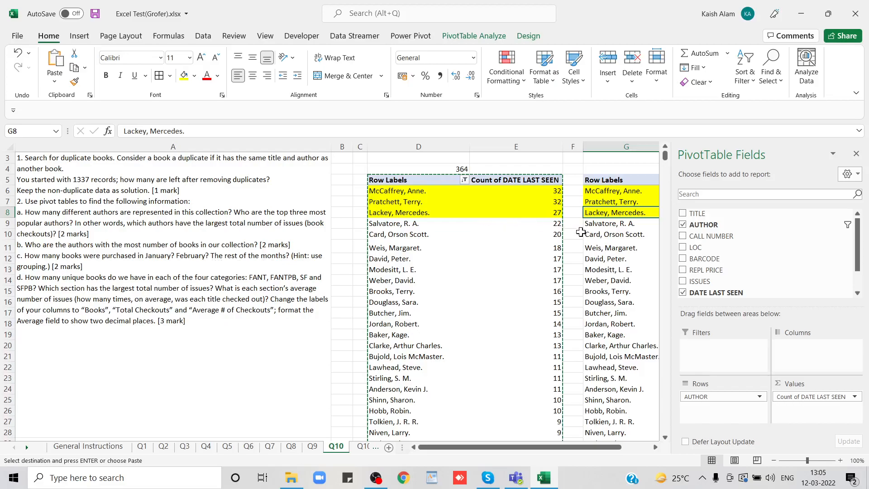
click(607, 234)
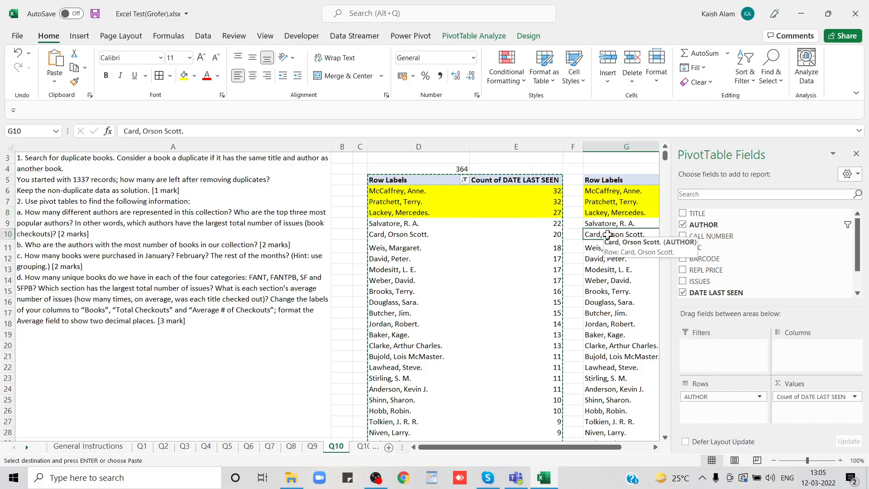
key(Right)
key(Right)
key(Right)
key(Up)
key(Up)
key(Up)
key(Up)
key(Up)
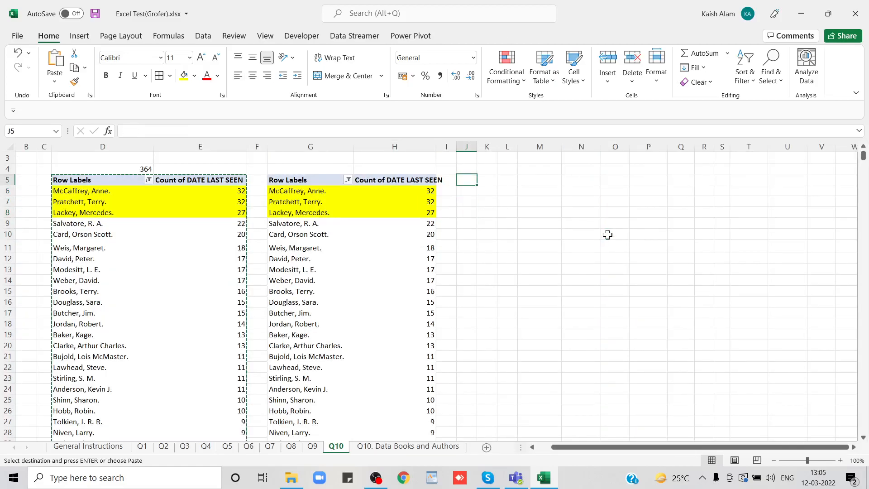
key(ctrl+v)
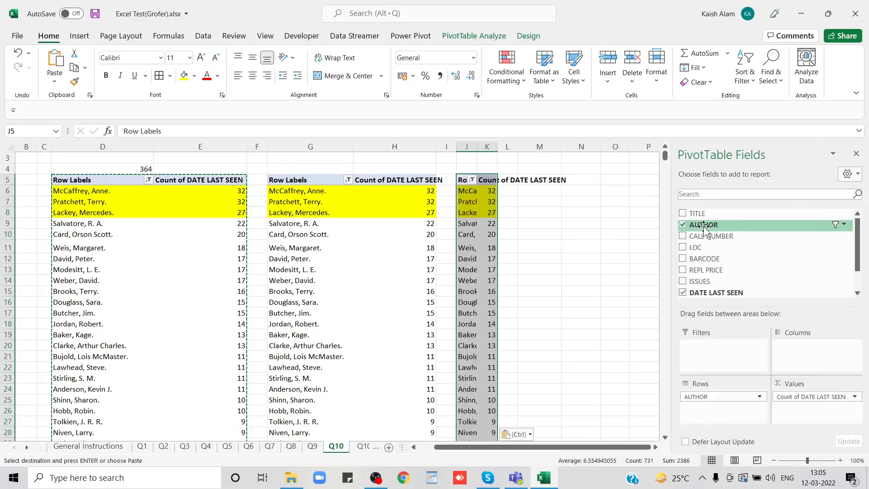
Remove DATE LAST SEEN and AUTHOR from the pivot table at J5, leaving it without fields
click(683, 293)
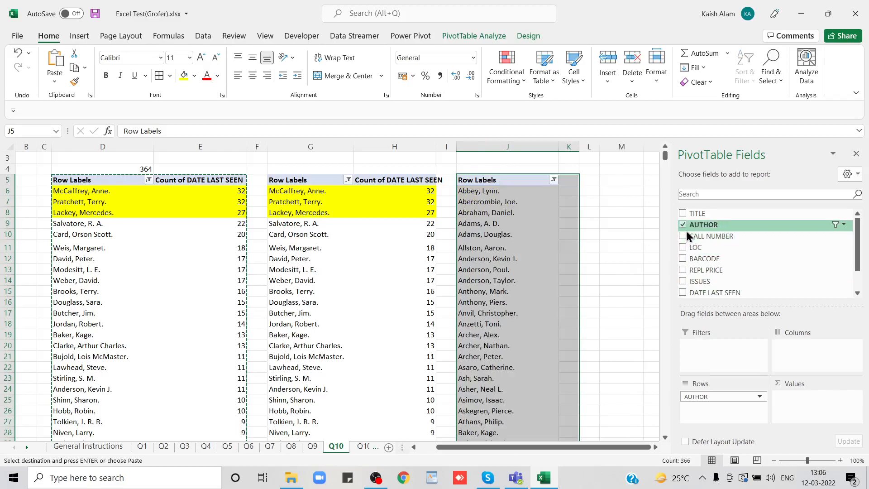
click(685, 226)
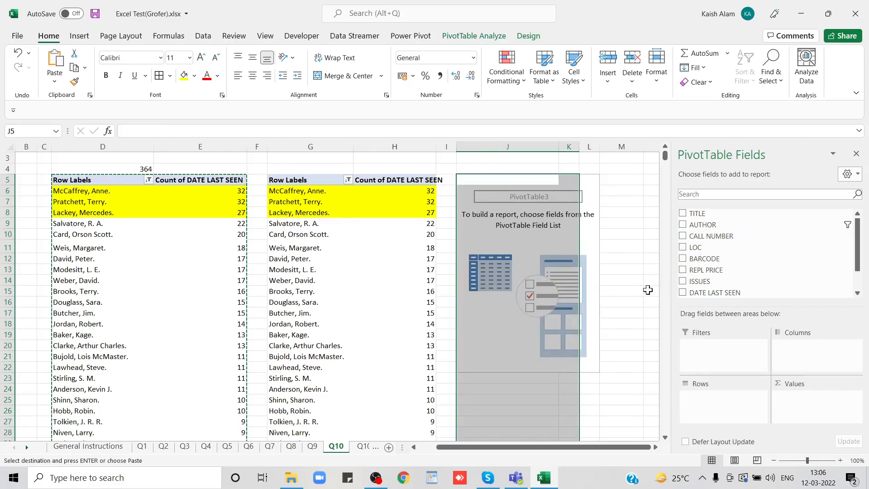
click(859, 284)
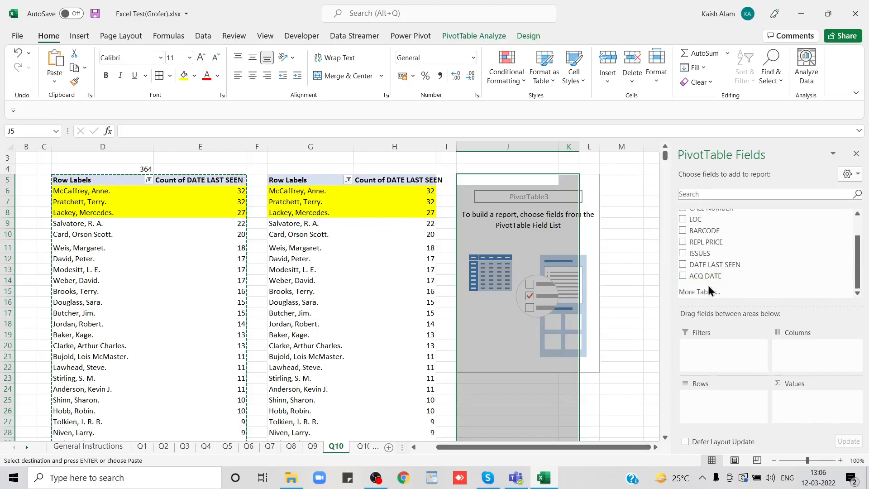
Reread the question on books purchased per month, and check the date columns on the Q10. Data Books and Authors sheet
click(382, 285)
key(Left)
key(Left)
key(Left)
key(Left)
key(Left)
key(Left)
key(Left)
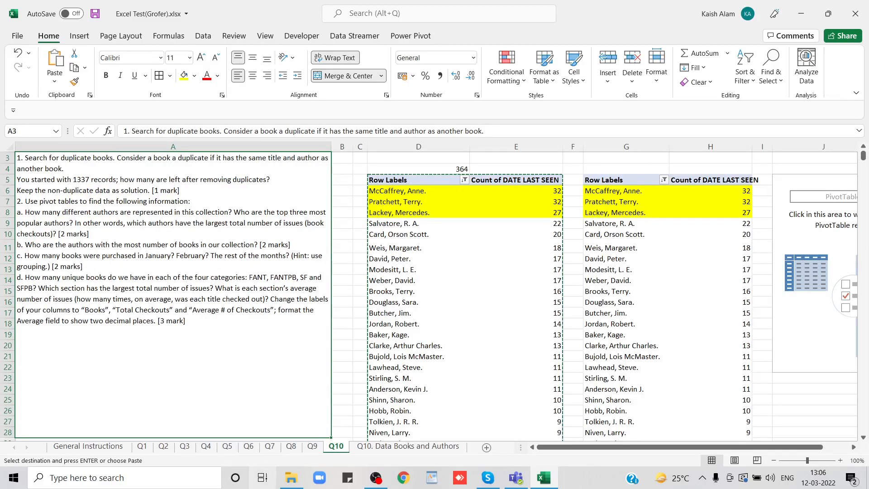
click(393, 447)
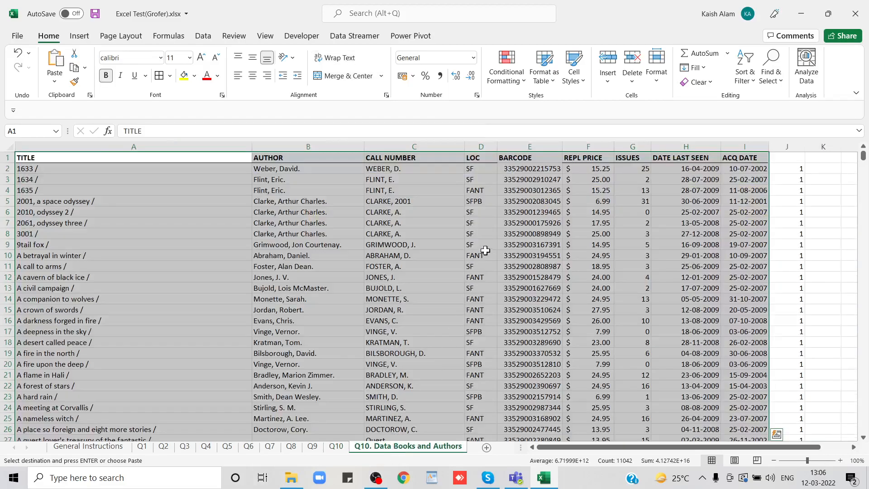
click(533, 201)
key(ctrl+Up)
key(Right)
key(Right)
key(Right)
key(Right)
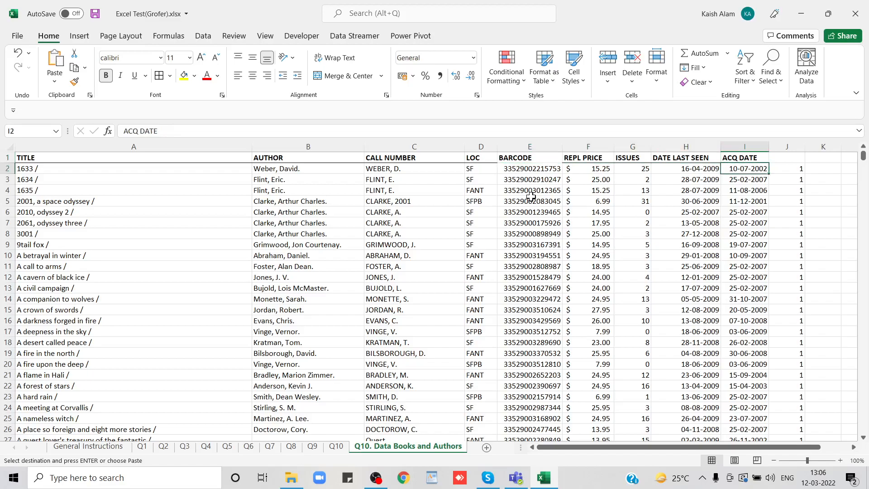
key(Left)
key(Right)
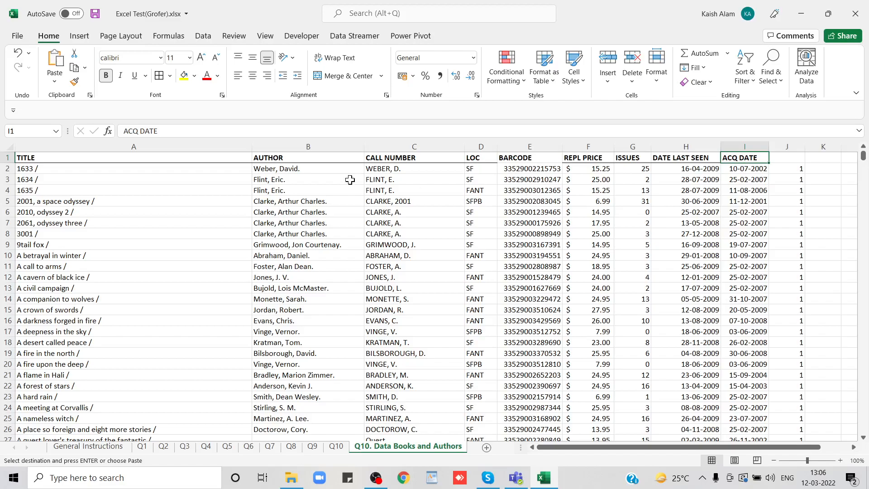
On the Q10 sheet, add ACQ DATE to the empty pivot table at J5 as rows and as a count value
click(335, 446)
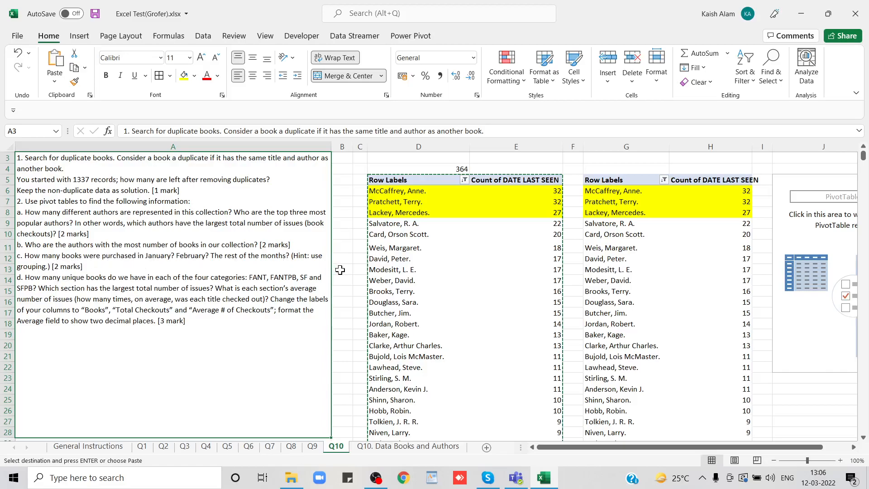
click(516, 280)
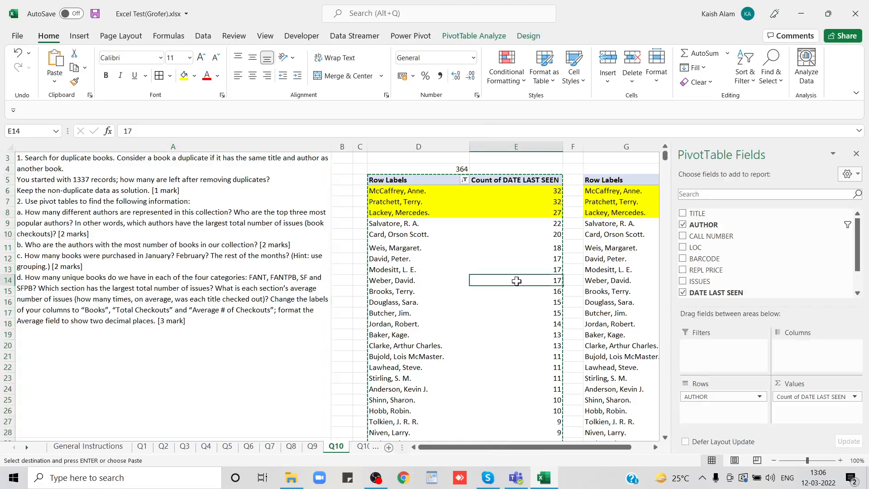
key(Right)
key(Right)
key(Right)
key(Right)
key(Right)
key(Right)
key(Right)
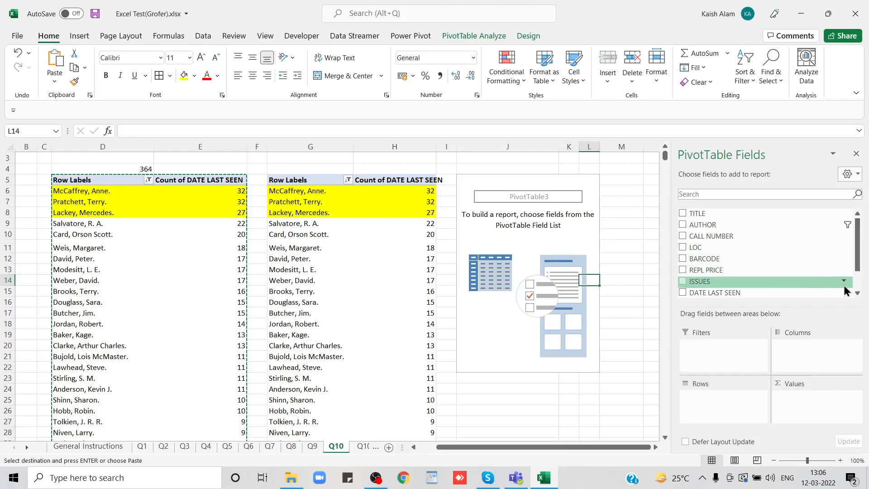
click(857, 292)
drag(732, 282, 732, 401)
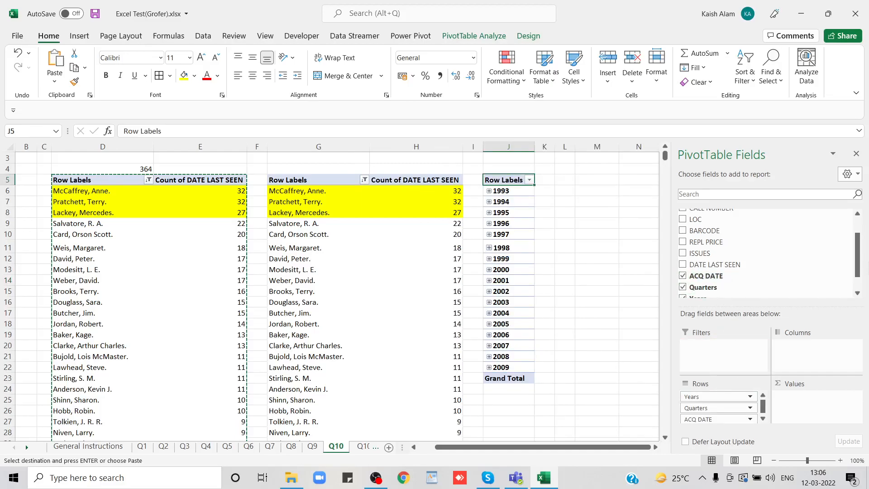
drag(785, 275, 832, 410)
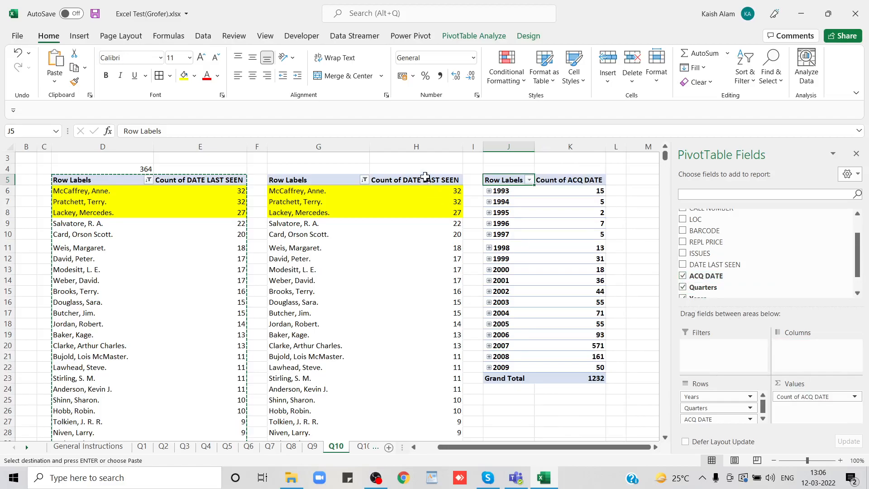
Remove the Years and Quarters fields from the ACQ DATE pivot table's rows so that it groups by month only
click(751, 396)
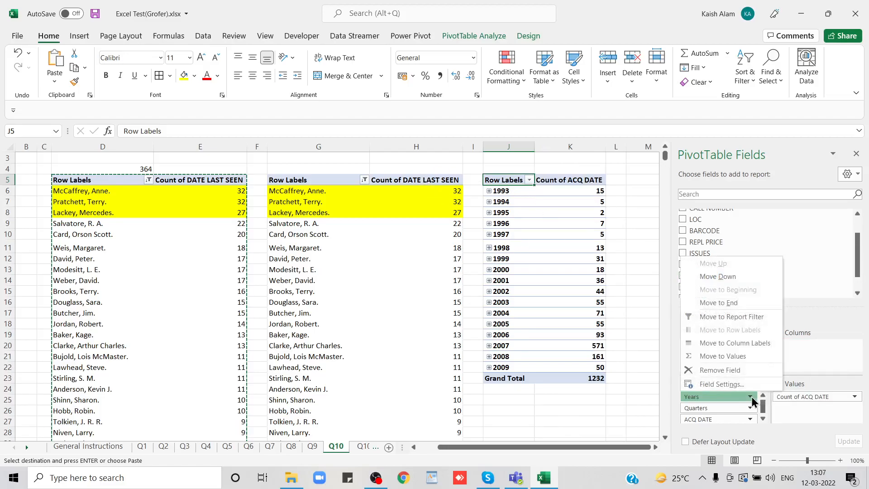
click(715, 370)
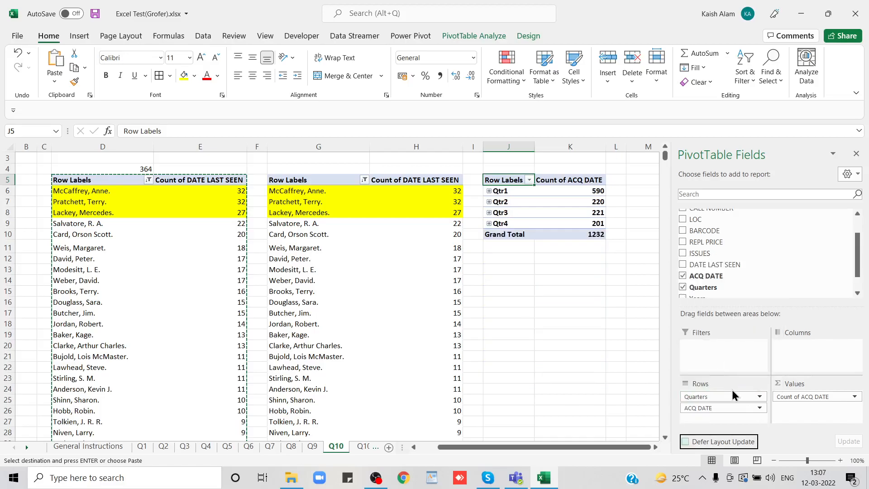
click(759, 398)
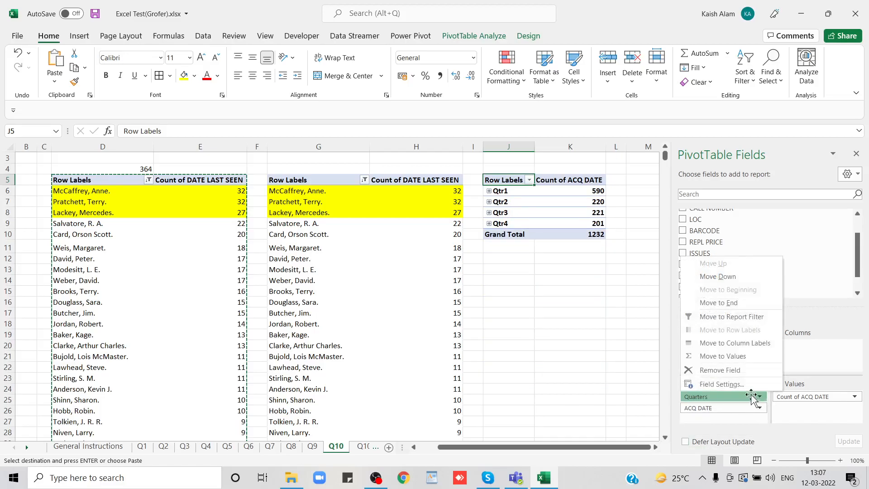
click(730, 375)
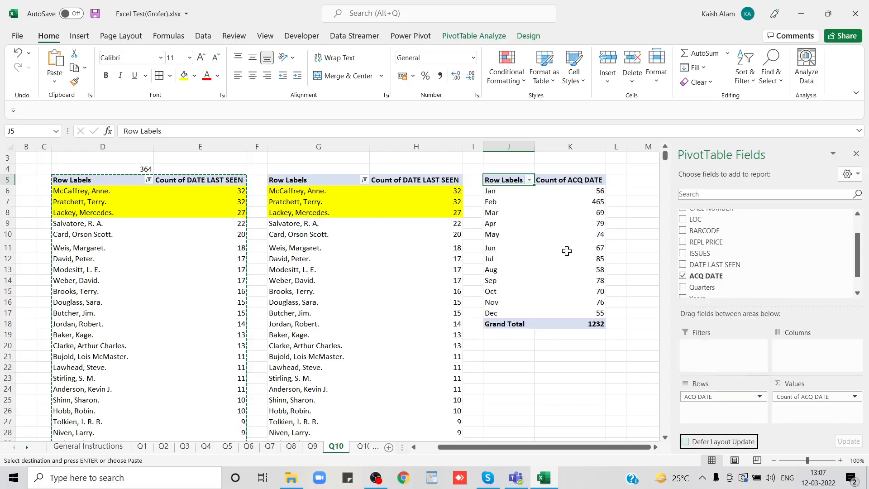
Highlight the Jan and Feb rows with their counts in J6:K7 with yellow fill
click(538, 205)
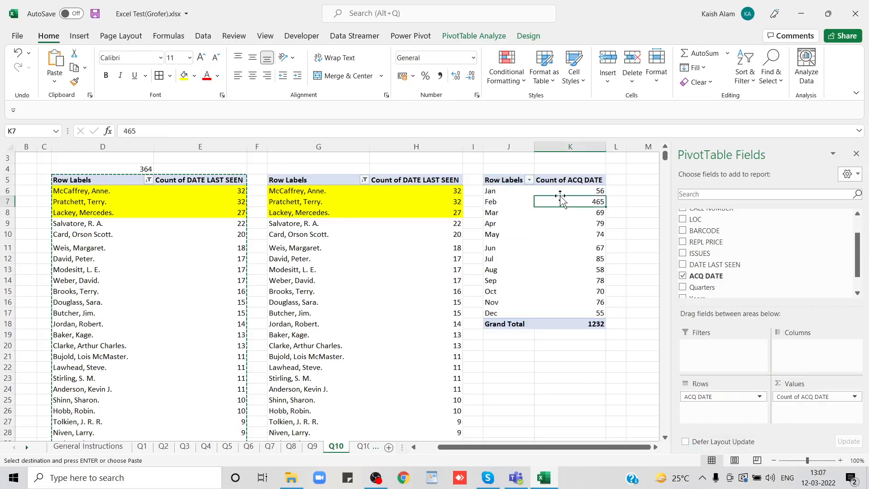
click(509, 193)
key(shift+Down)
key(shift+Right)
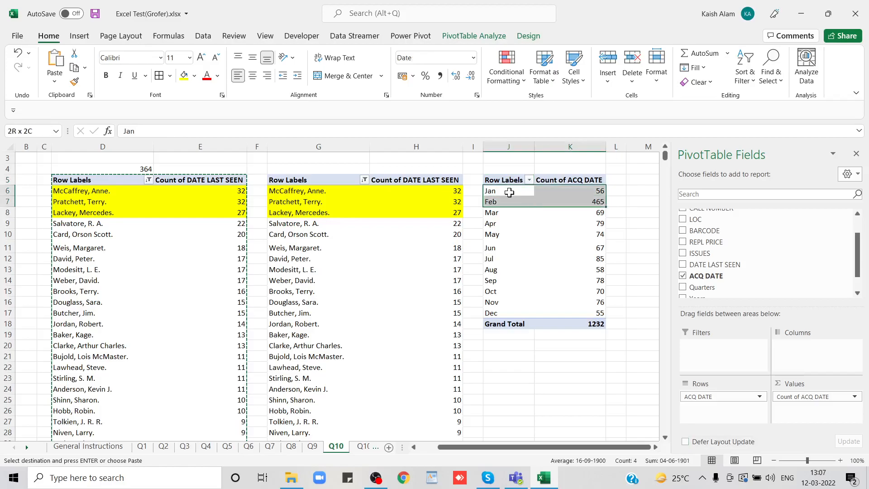
click(185, 77)
click(224, 256)
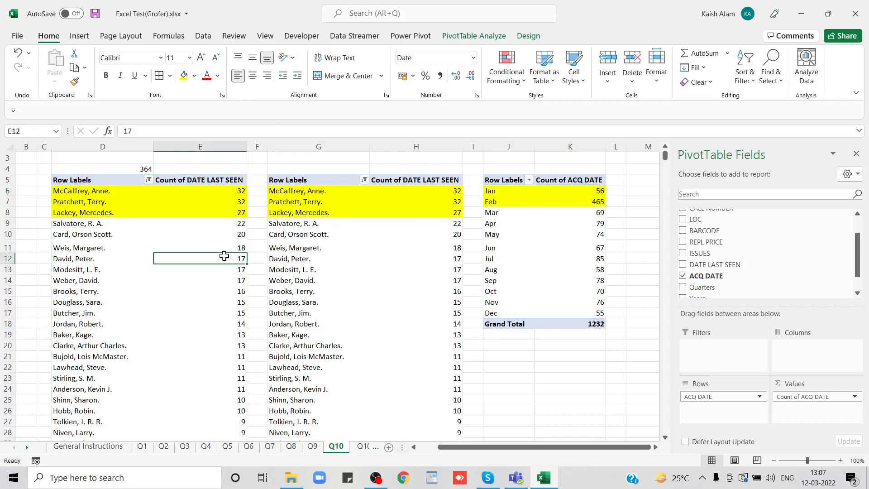
Reread question d on the book categories, and examine the LOC column on the Q10. Data Books and Authors sheet
key(Left)
key(Left)
key(Left)
key(Left)
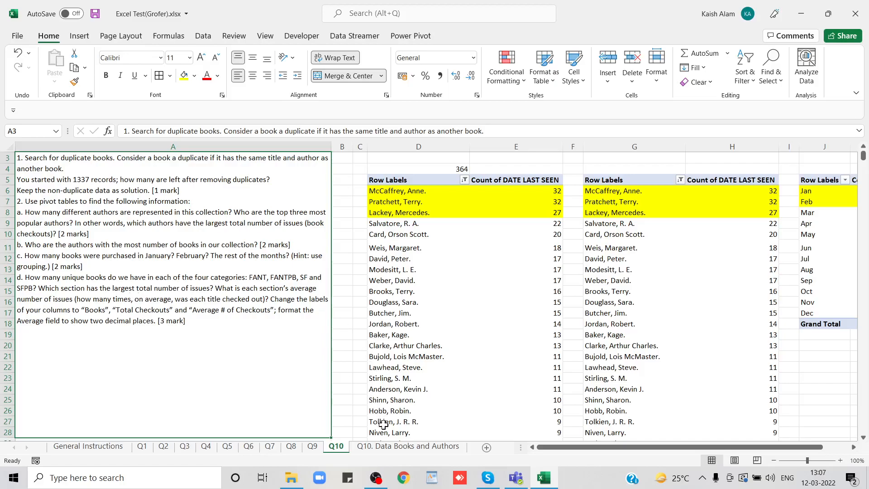
click(384, 446)
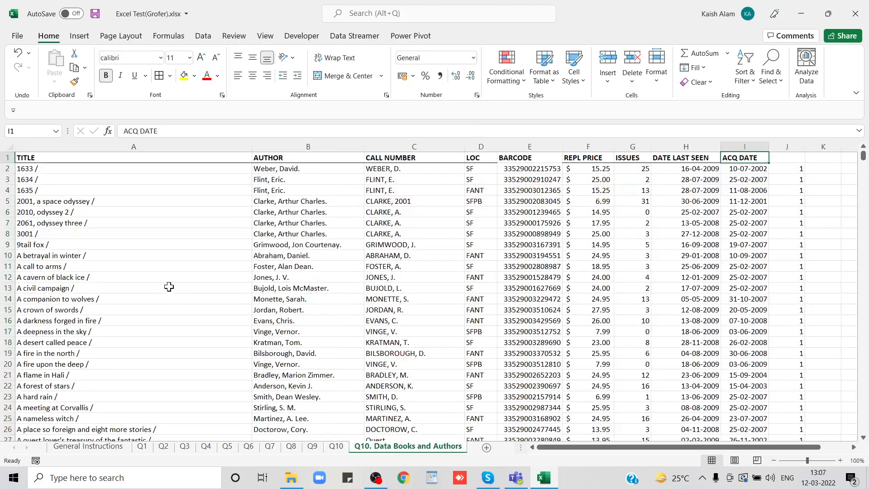
click(337, 229)
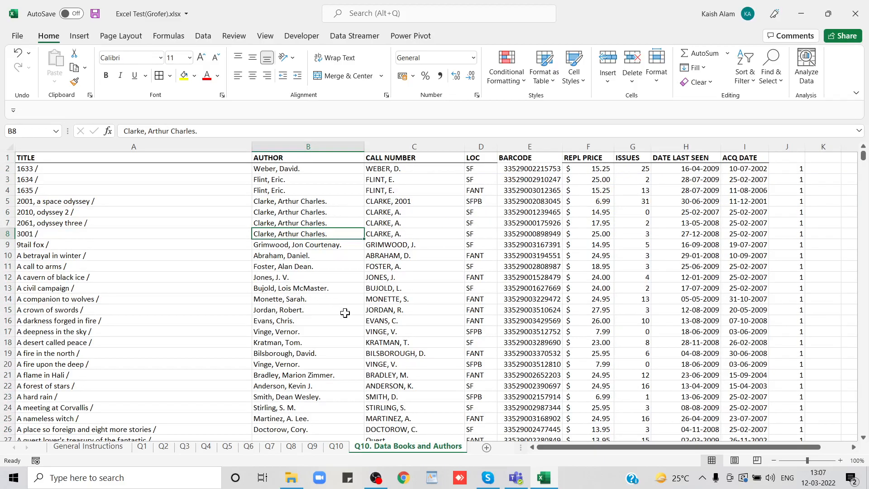
click(480, 182)
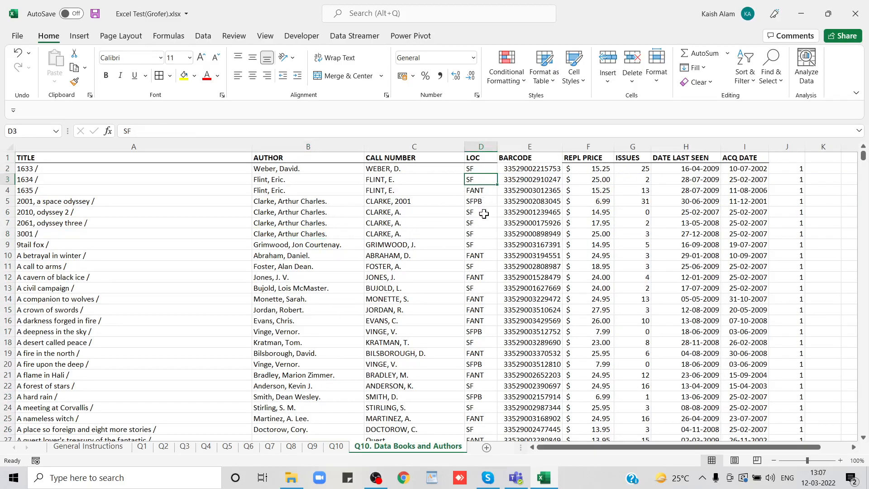
Examine the TITLE, LOC and ISSUES columns on the Q10. Data Books and Authors sheet against question d's wording
click(479, 288)
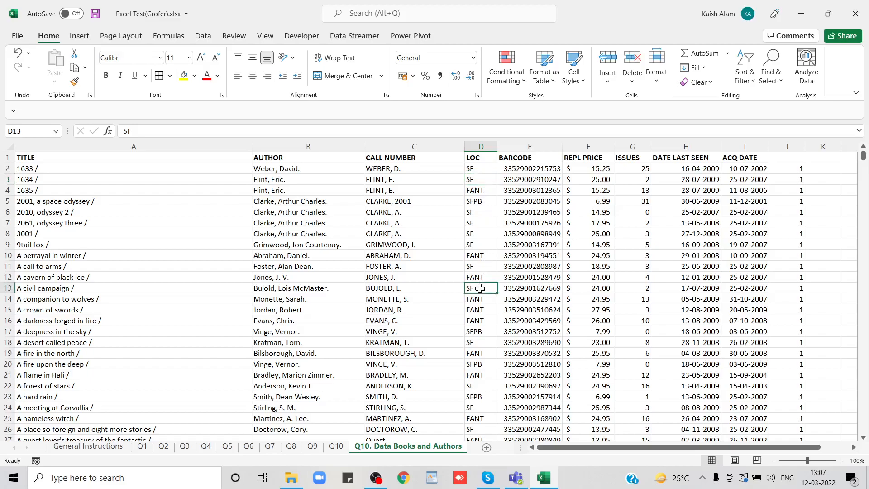
click(487, 219)
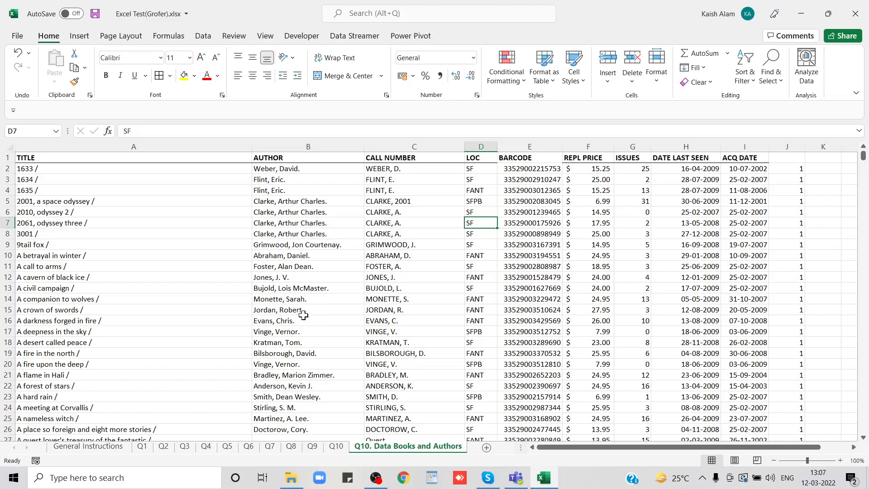
click(289, 276)
click(194, 277)
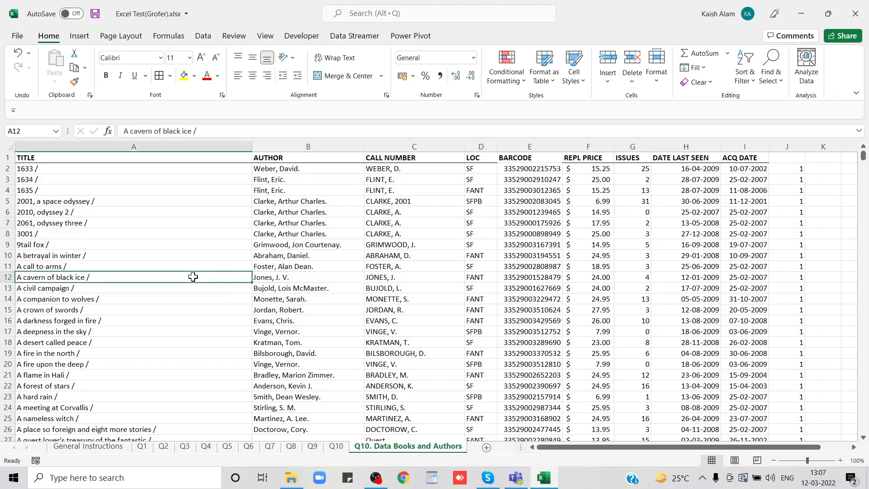
click(481, 233)
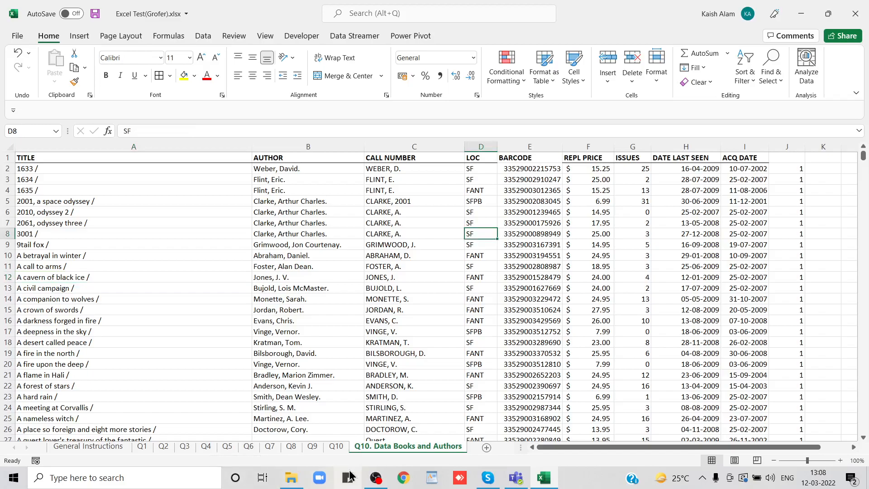
click(339, 450)
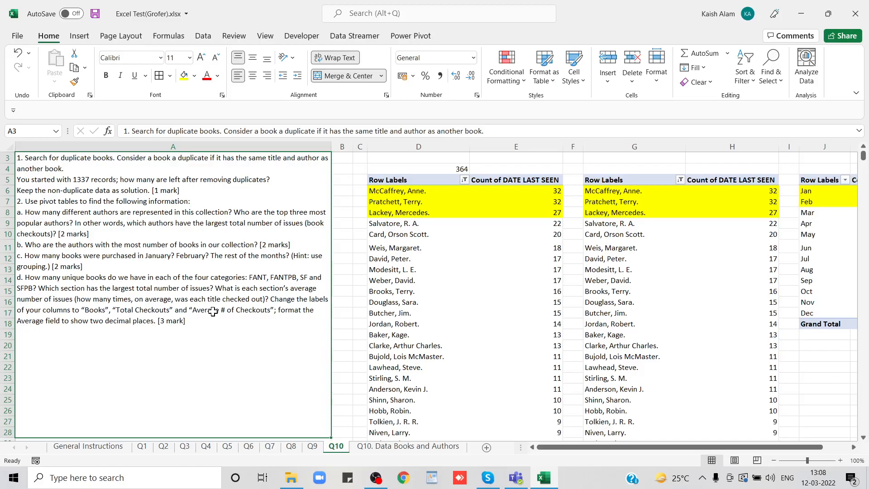
click(372, 447)
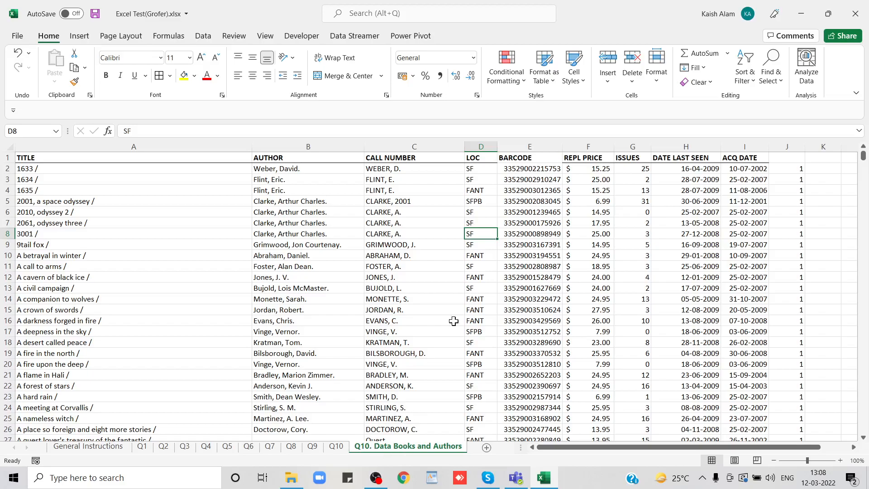
click(628, 160)
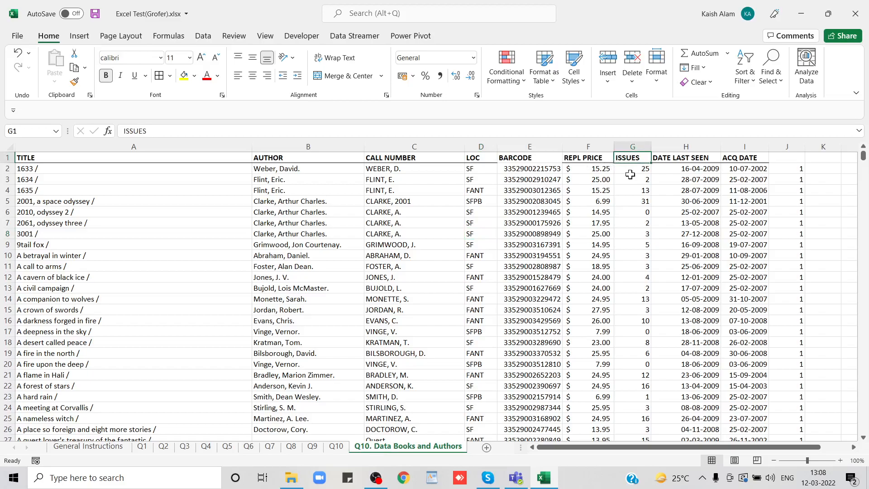
click(632, 178)
click(628, 167)
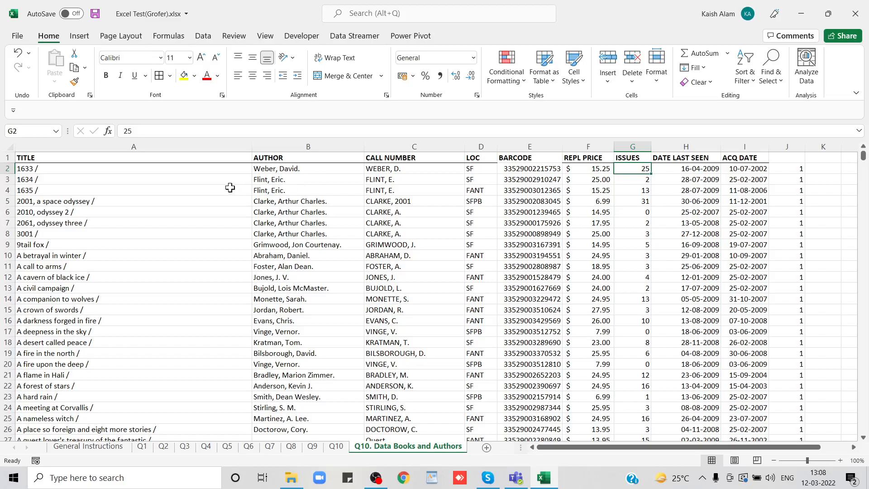
click(191, 168)
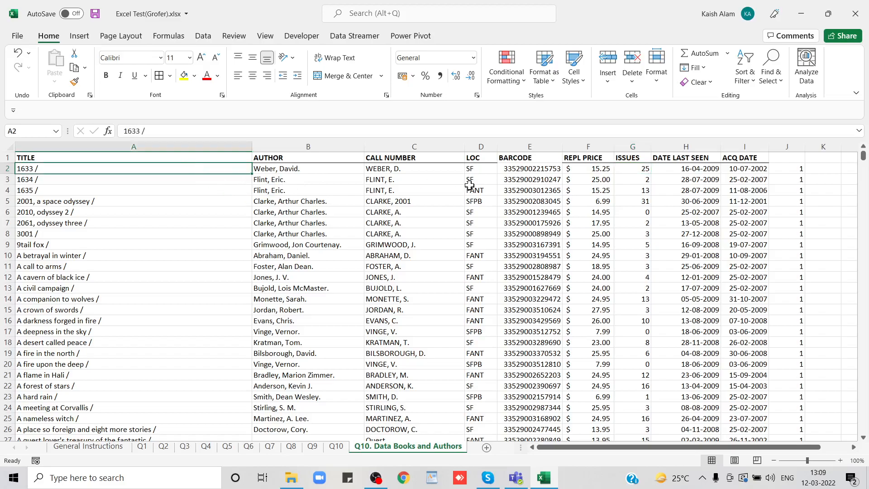
click(634, 170)
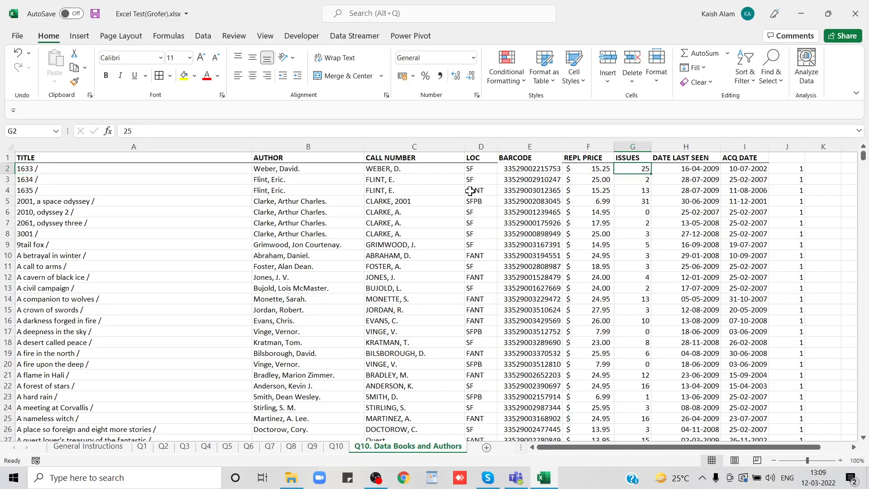
Review the existing pivot tables on the Q10 sheet and reread question d about the four categories
click(336, 446)
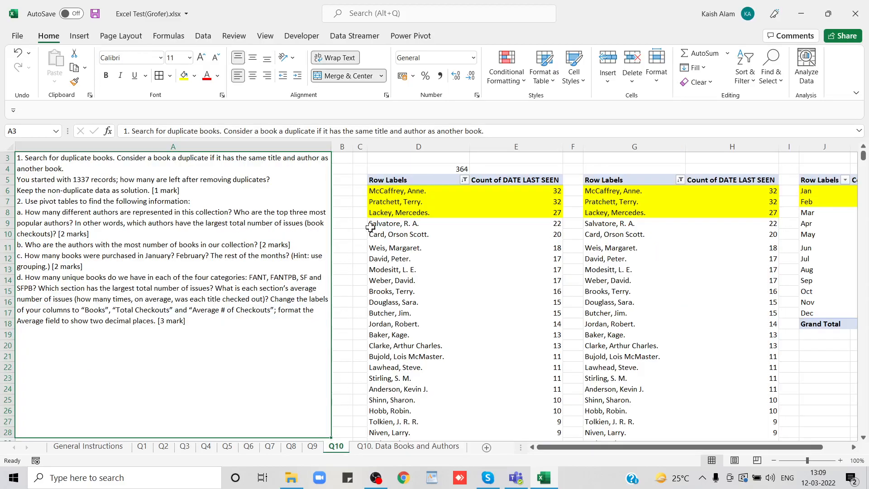
click(417, 211)
key(Right)
key(Right)
key(Right)
key(Right)
key(Right)
key(Right)
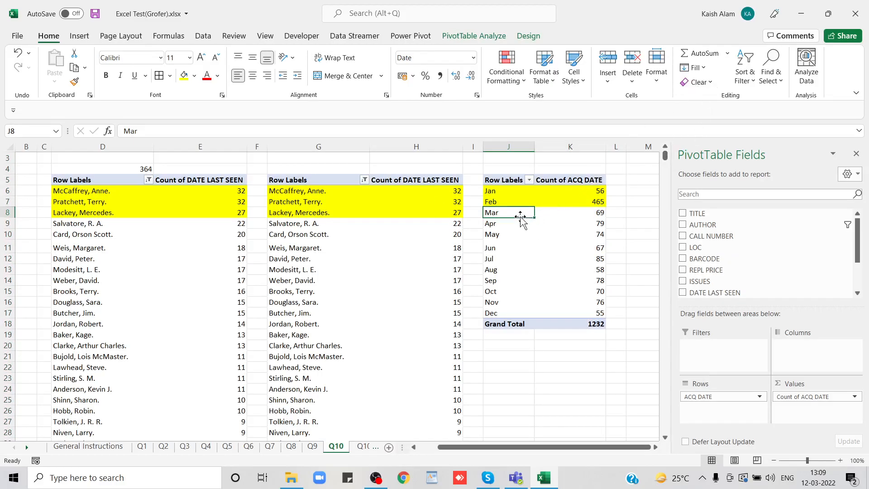
key(alt+Tab)
key(alt+Tab)
key(Left)
key(Left)
key(Left)
key(Left)
key(Left)
key(Left)
key(Left)
key(Left)
key(Left)
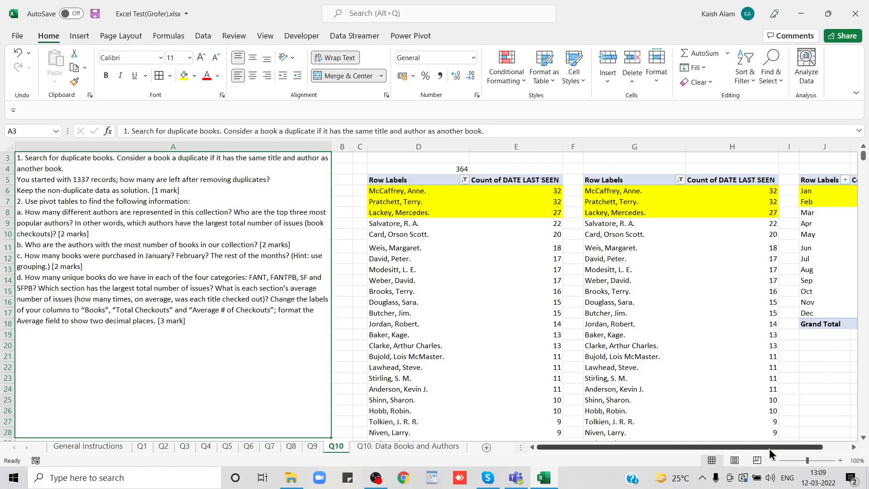
Replace the ACQ DATE count in the monthly pivot table at J5 with the sum of ISSUES
drag(769, 449, 786, 447)
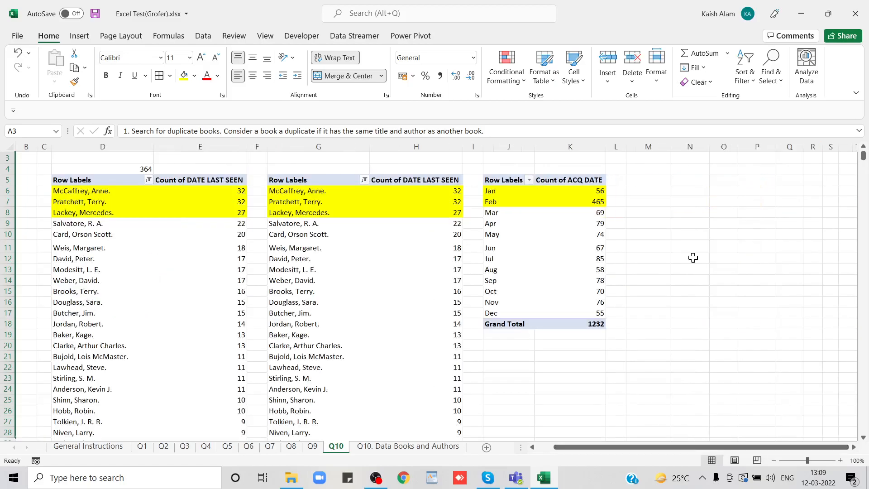
click(598, 249)
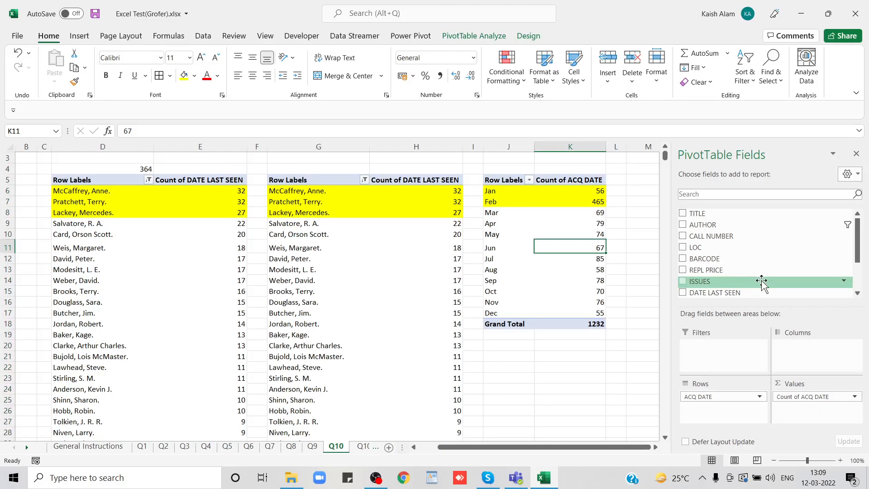
drag(762, 281, 802, 278)
drag(706, 263, 793, 410)
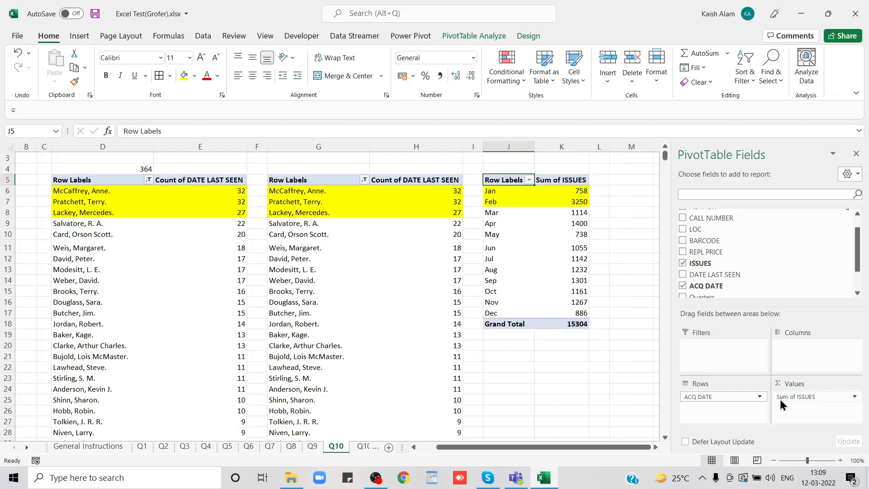
click(574, 201)
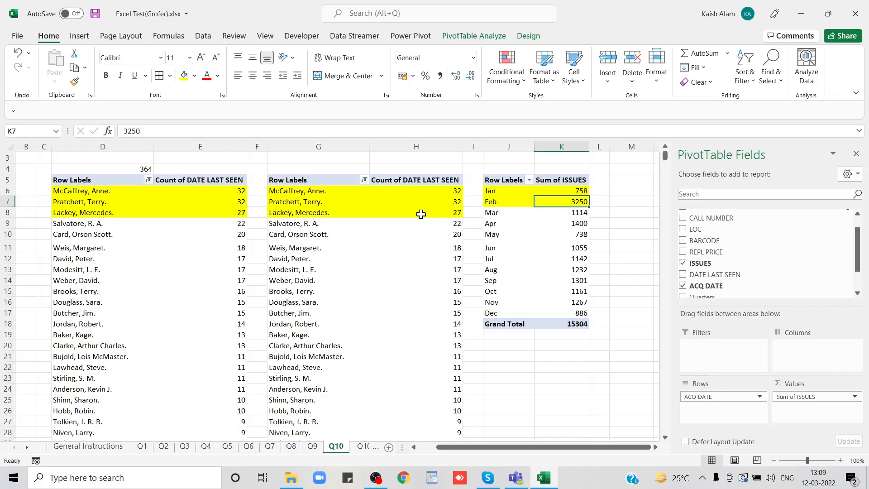
click(323, 211)
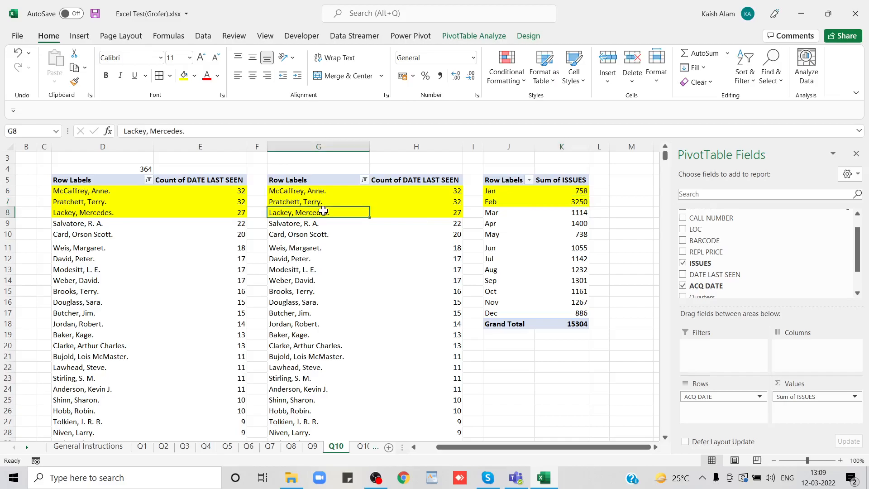
key(ctrl+Home)
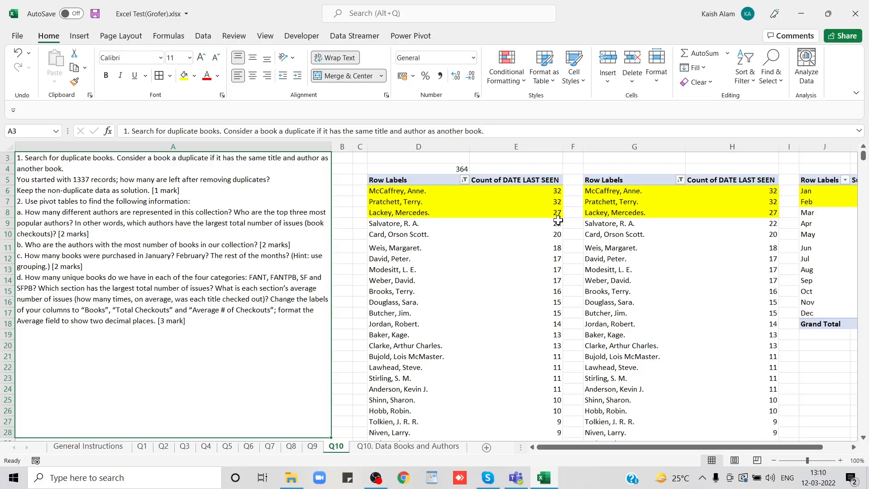
Copy the whole monthly pivot table at J5 and paste the duplicate at M5
click(478, 192)
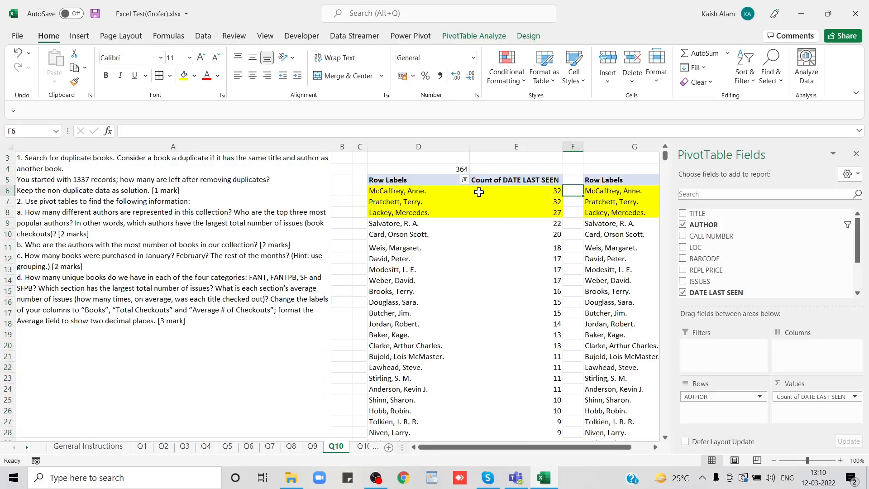
key(Right)
key(Right)
key(Right)
key(Right)
key(Right)
key(Up)
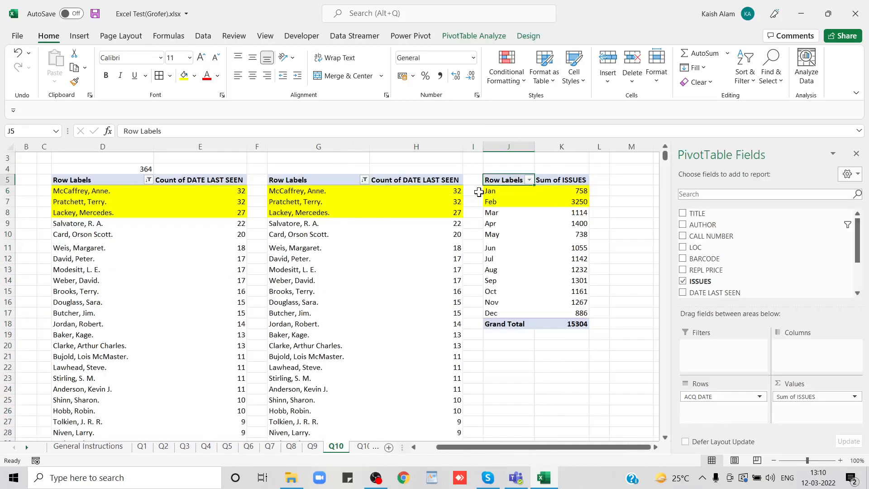
key(ctrl+a)
key(ctrl+c)
key(Right)
key(Right)
key(Right)
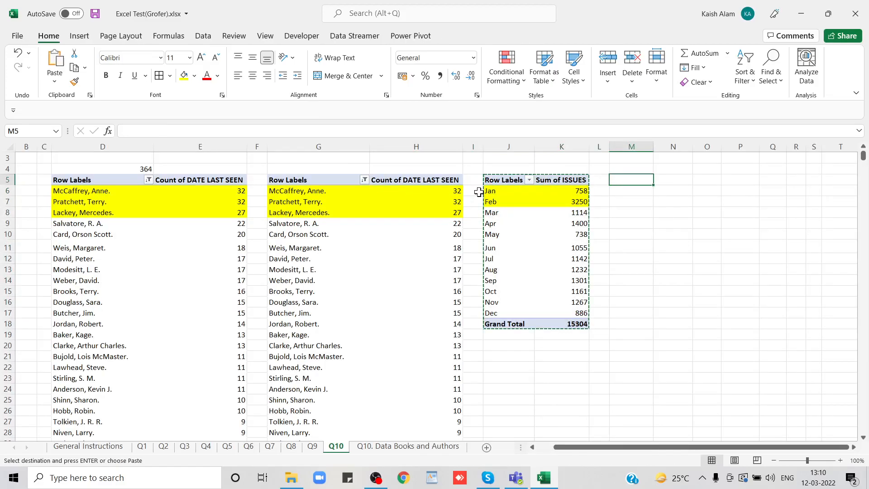
key(ctrl+v)
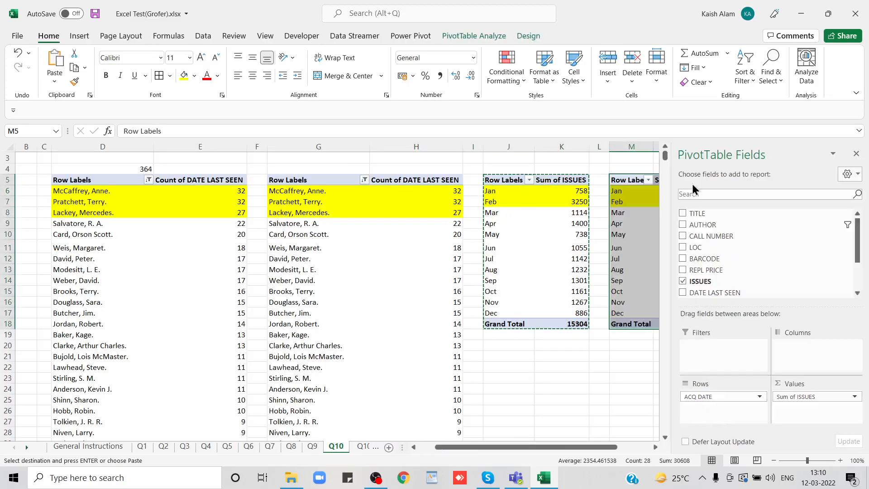
Hide columns C through K so the duplicated pivot table sits beside the question text, and clear the copy selection
click(132, 300)
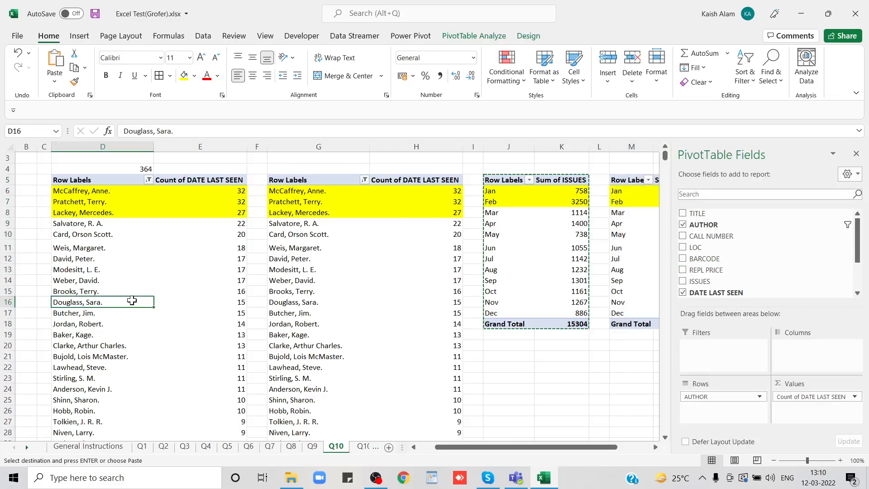
key(Home)
key(Right)
key(Right)
key(shift+Right)
key(shift+Right)
key(shift+Right)
key(shift+Right)
key(shift+Right)
key(shift+Right)
key(shift+Right)
key(shift+Right)
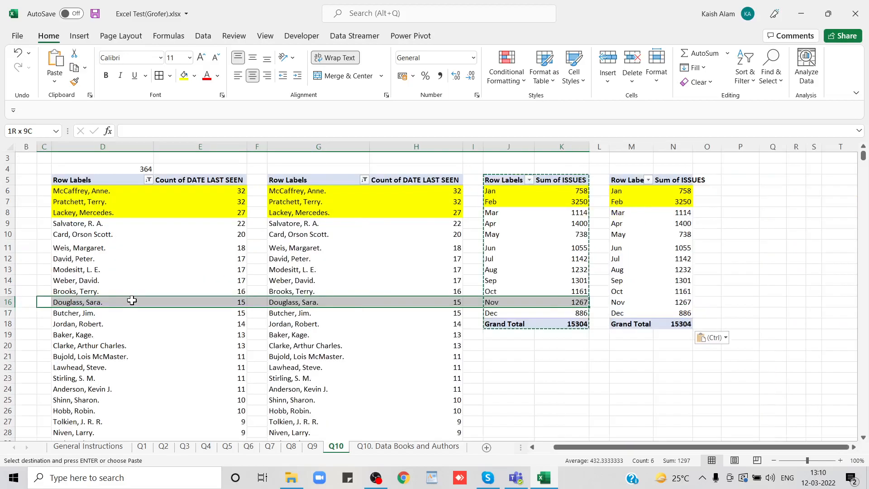
key(ctrl+a)
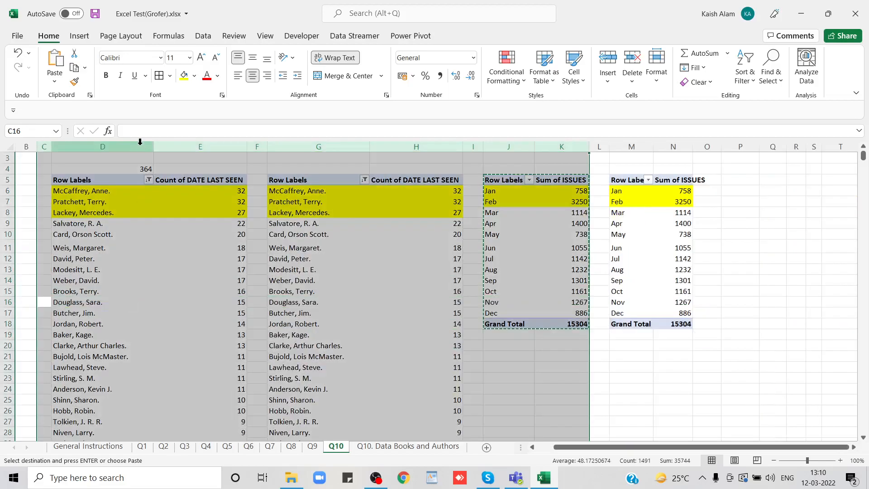
right_click(140, 143)
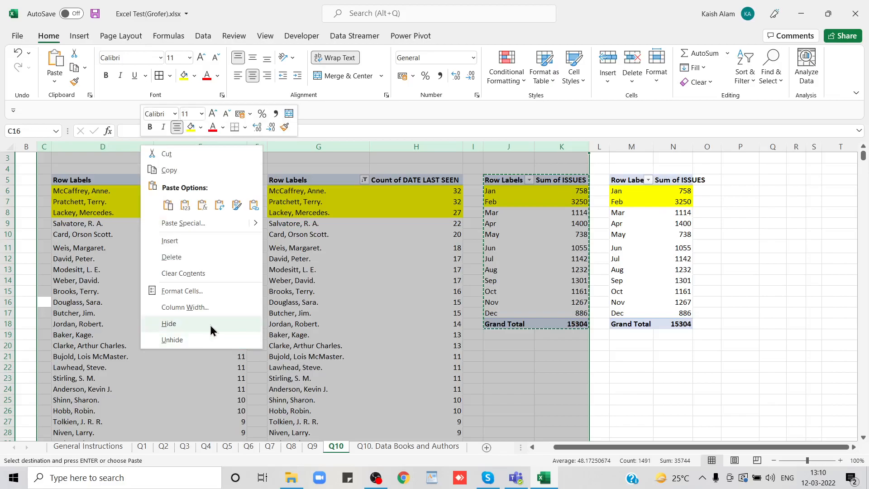
click(210, 324)
key(ctrl+Home)
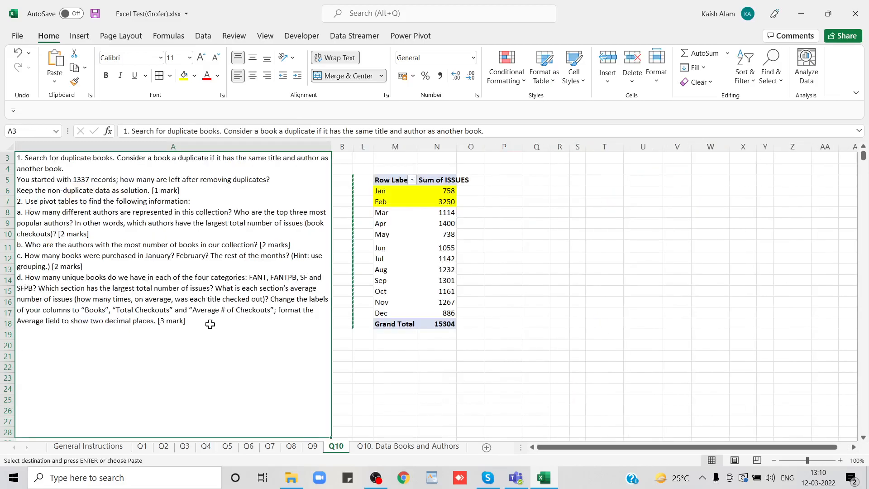
click(473, 249)
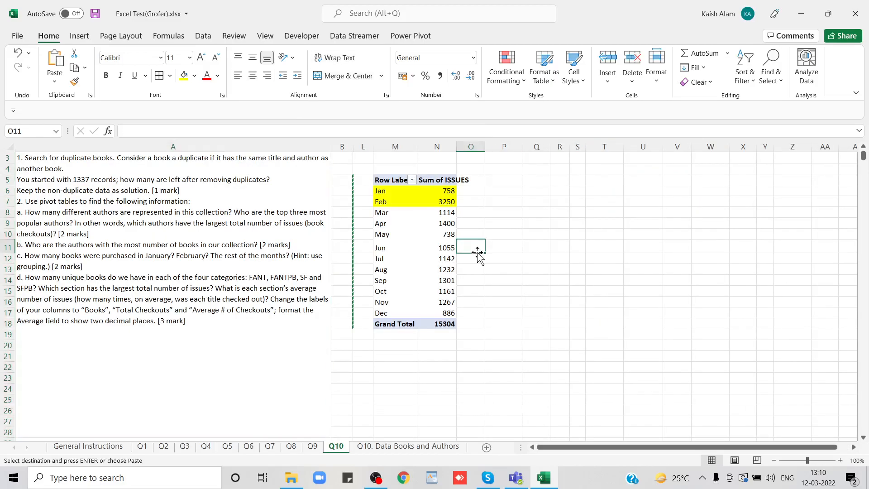
key(Escape)
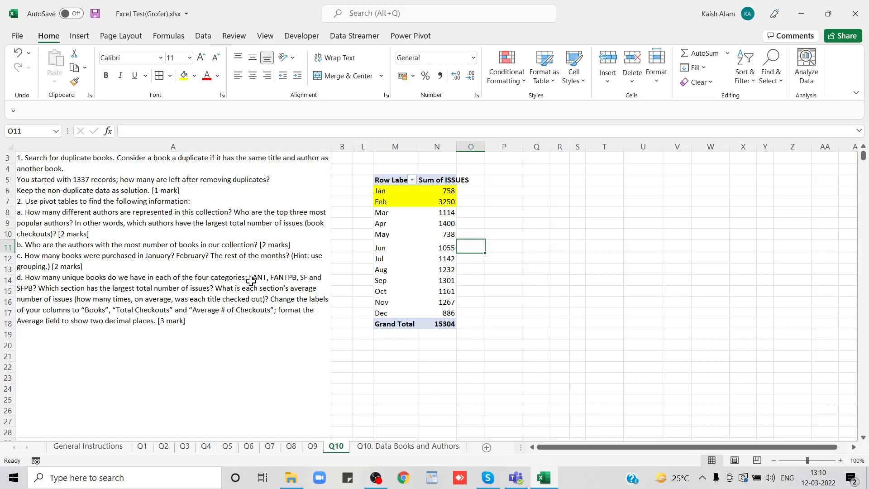
In the pivot table at M5, replace ACQ DATE with LOC as rows and add a count of LOC before the sum of ISSUES
click(432, 212)
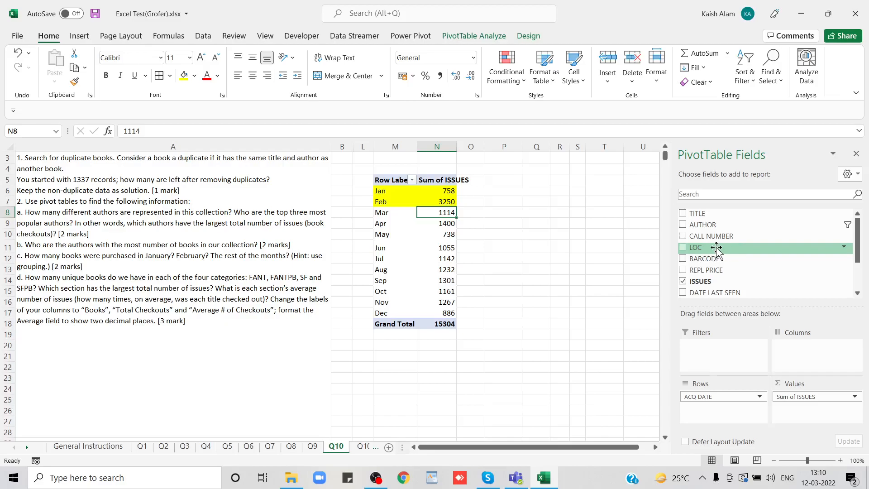
drag(714, 249, 726, 408)
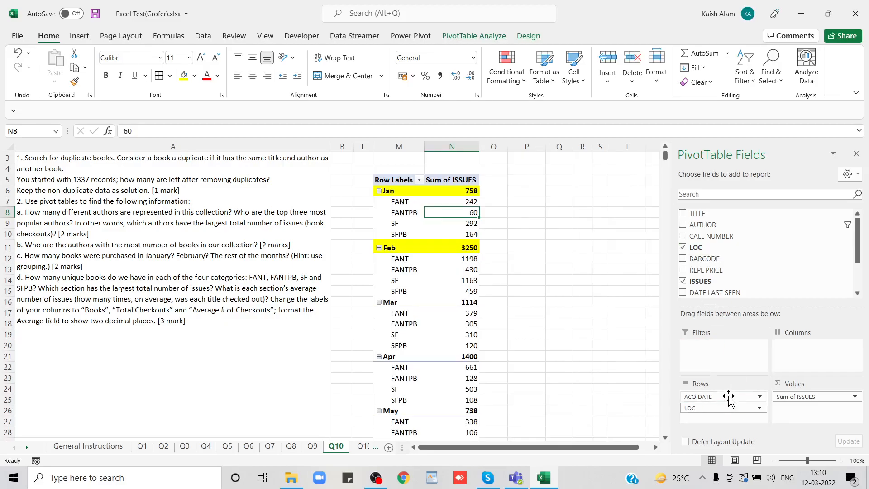
scroll(733, 276, down, 1)
click(733, 286)
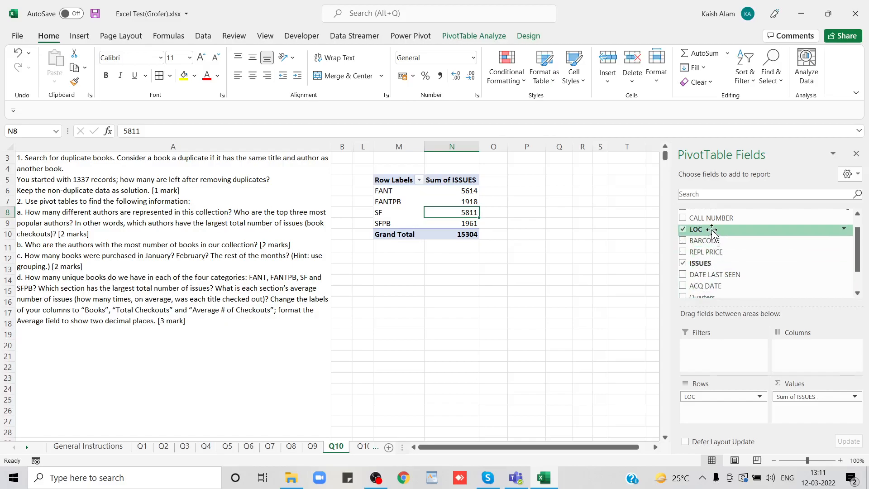
drag(712, 229, 802, 398)
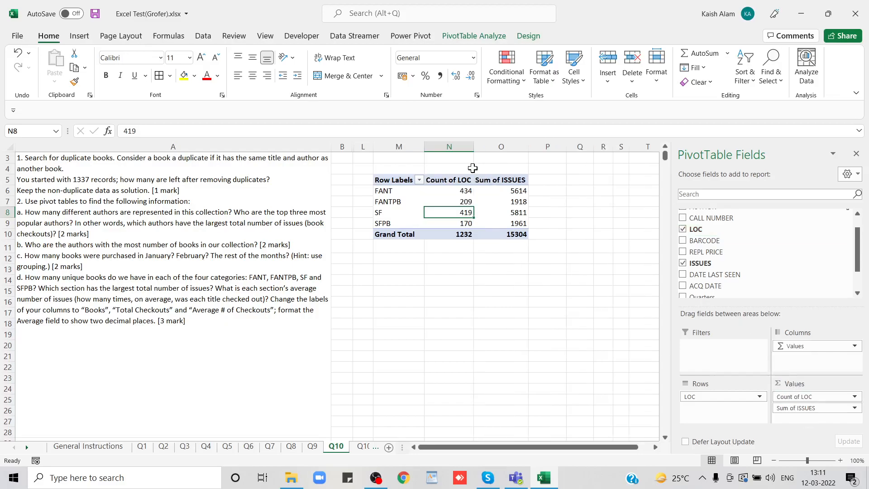
click(454, 194)
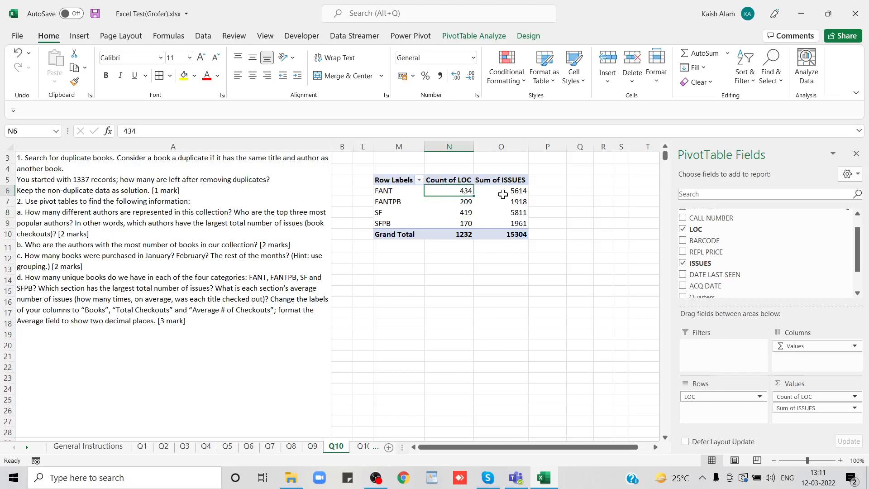
Compare the FANT book count and issues total in the pivot table with the ISSUES records on the books data sheet
click(506, 194)
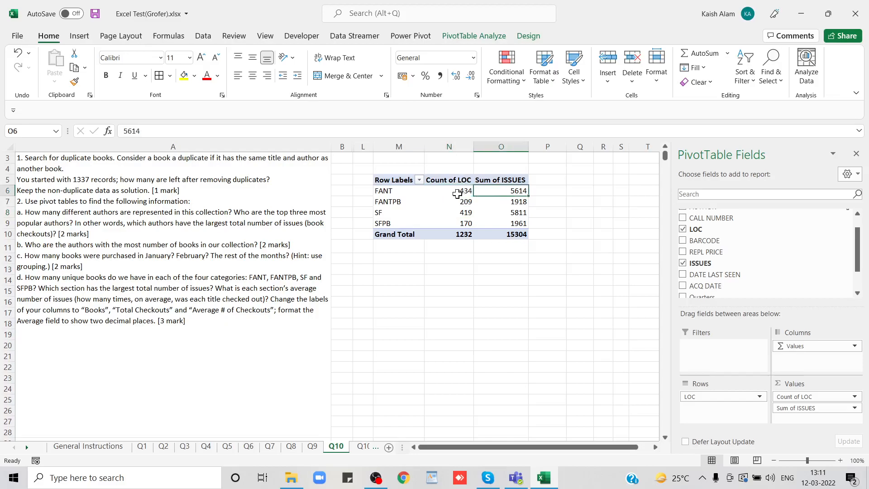
click(452, 192)
click(503, 191)
click(358, 446)
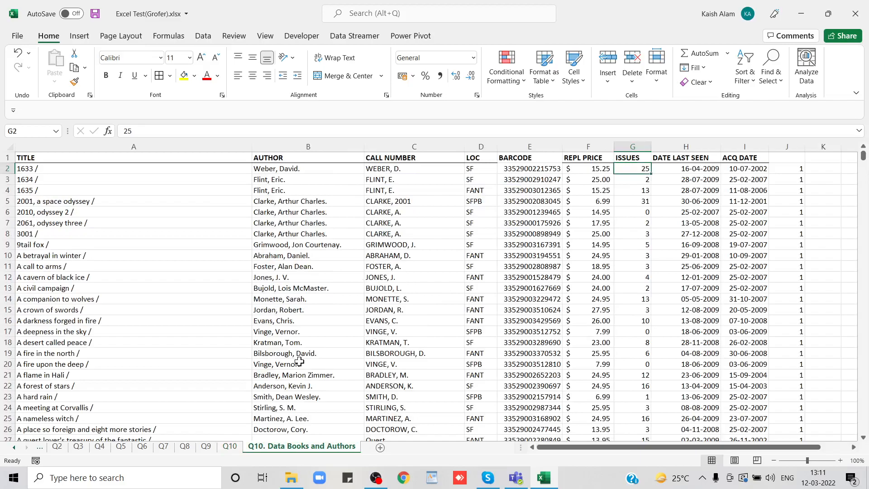
click(235, 446)
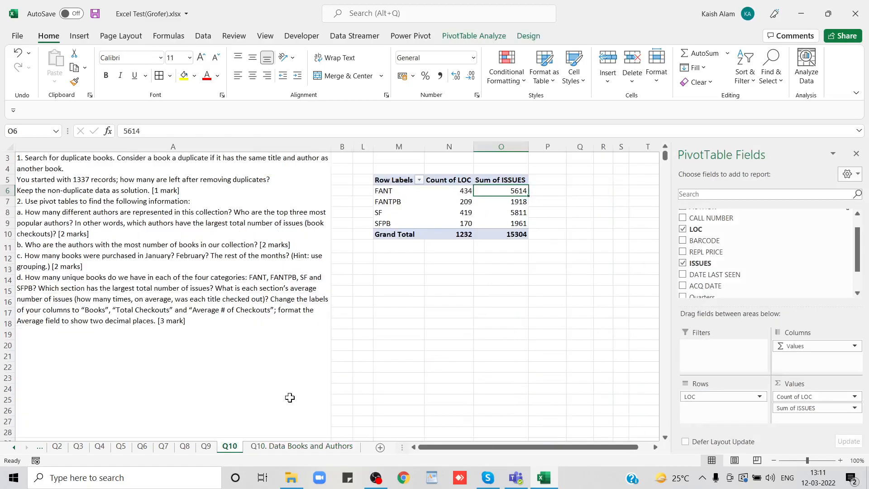
click(189, 305)
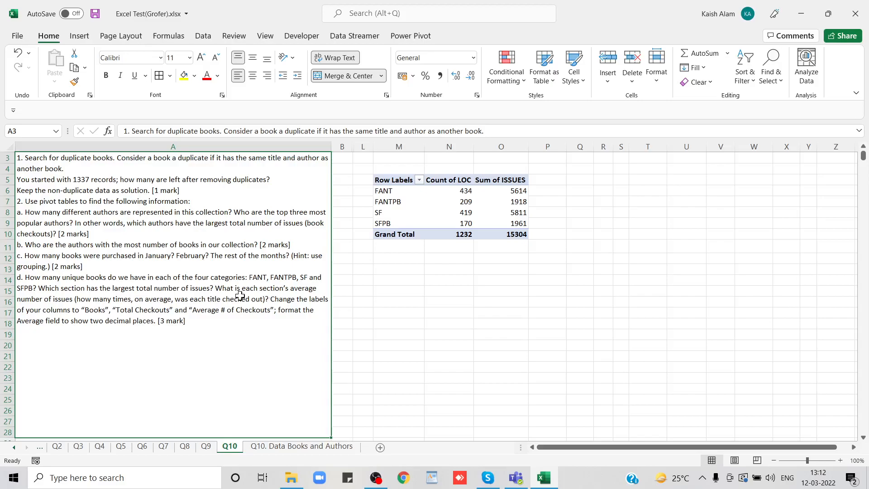
Add ISSUES to the values of the pivot table at M5 a second time and summarize it by Average
click(415, 204)
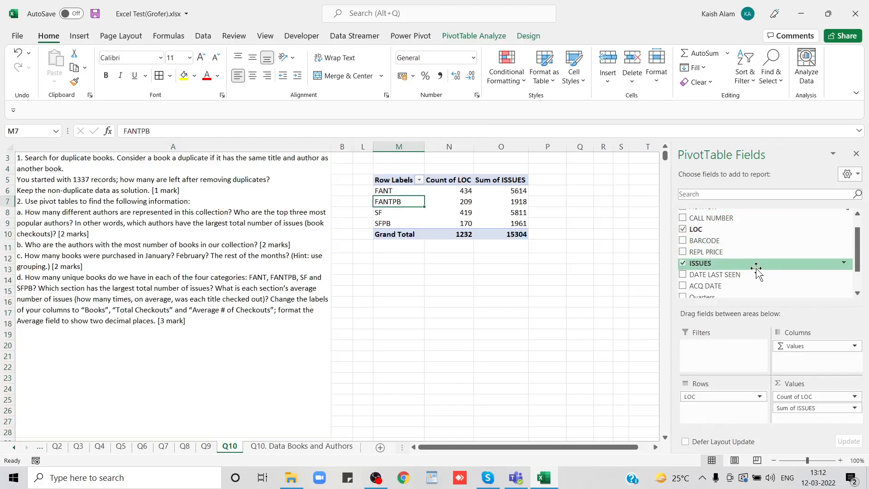
drag(755, 270, 798, 419)
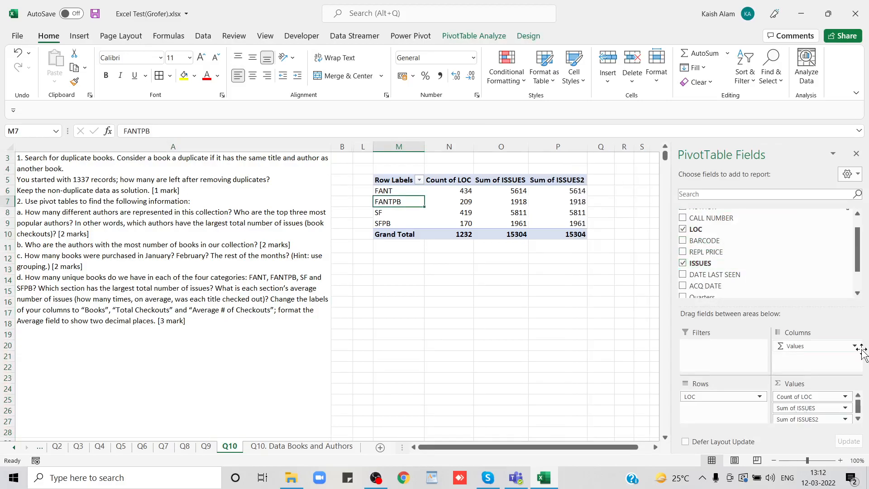
right_click(562, 193)
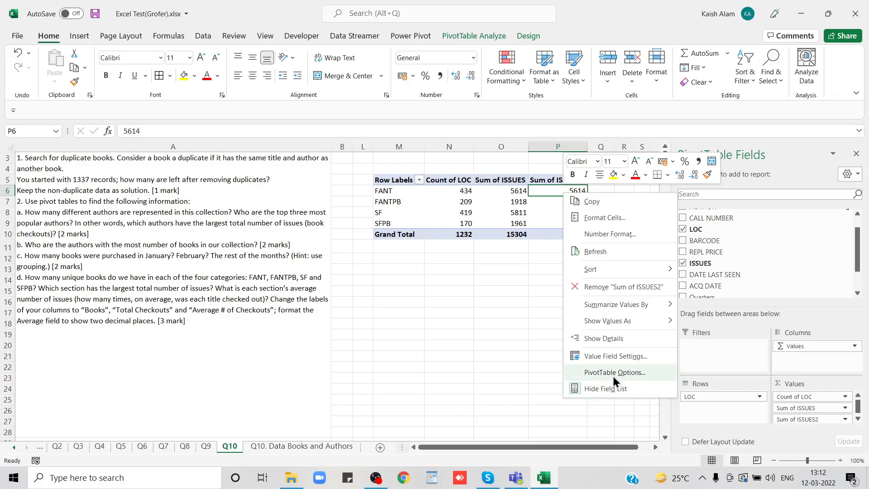
click(615, 356)
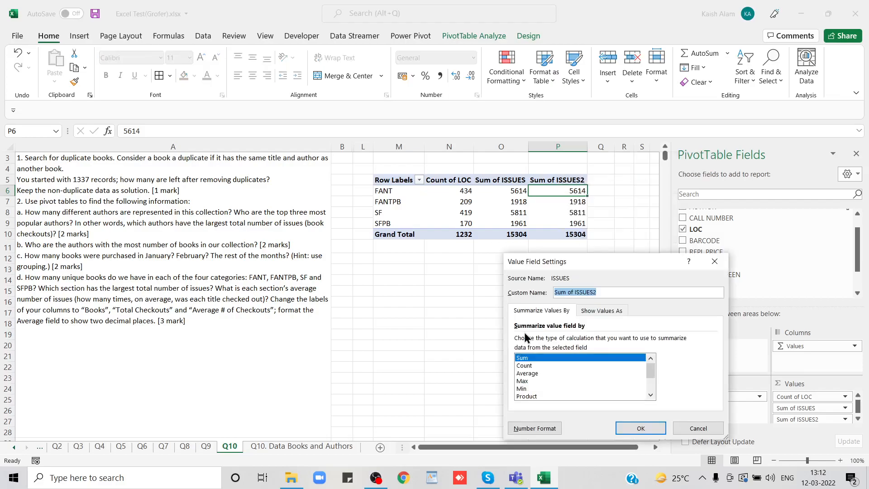
click(537, 374)
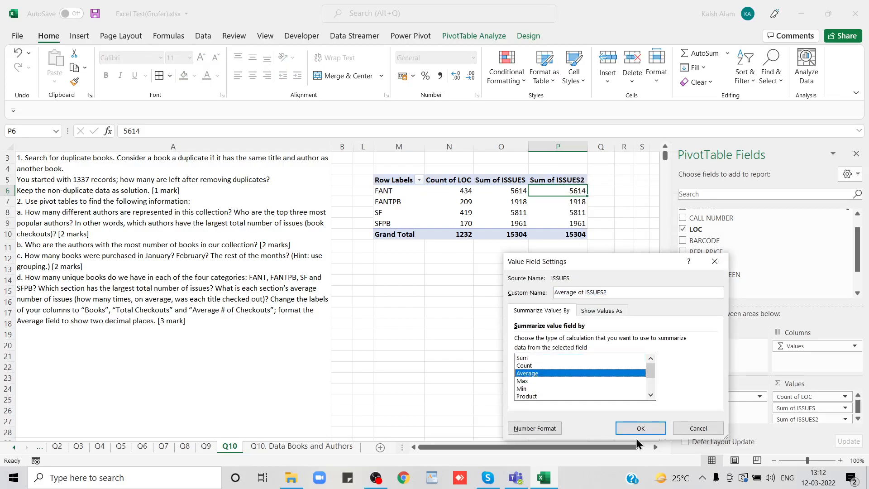
click(644, 427)
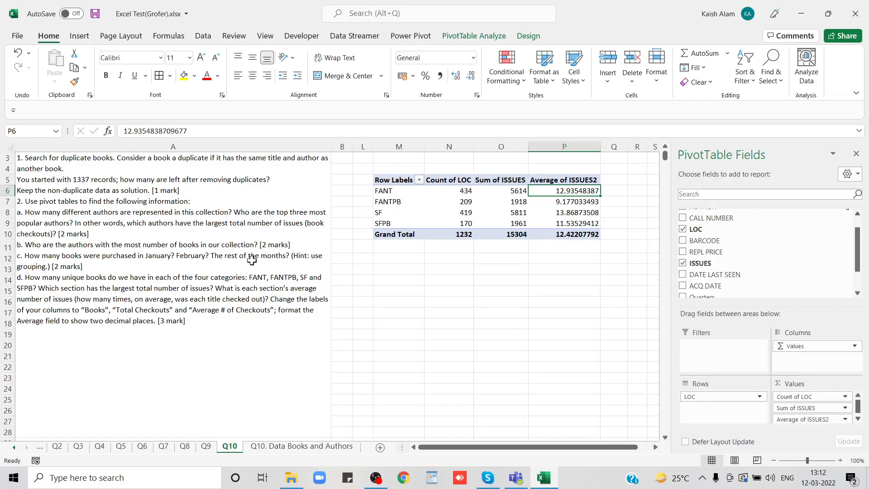
click(124, 291)
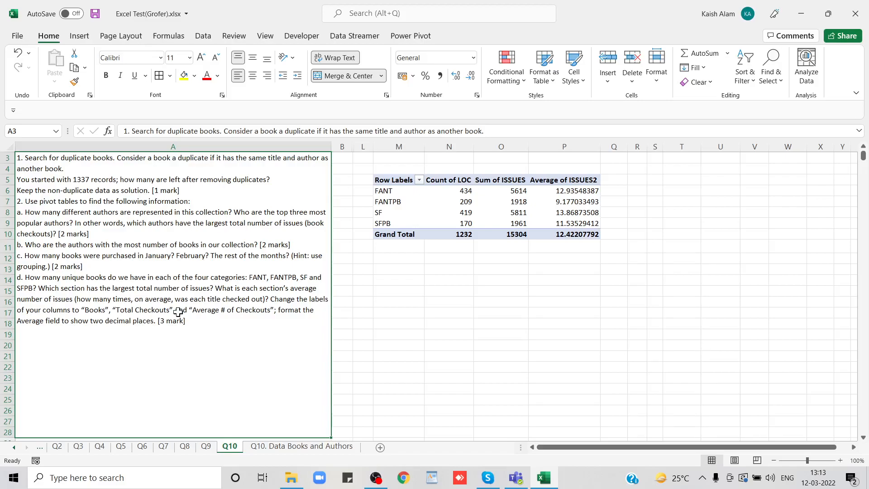
click(482, 180)
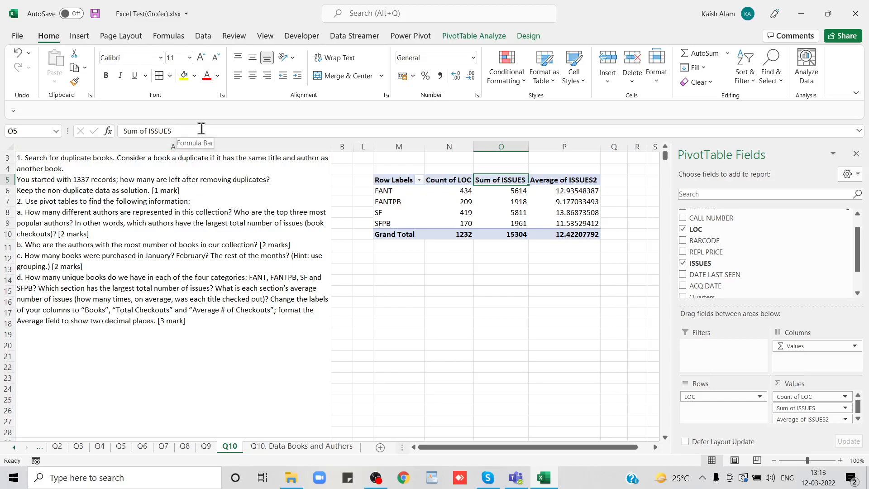
drag(176, 131, 121, 129)
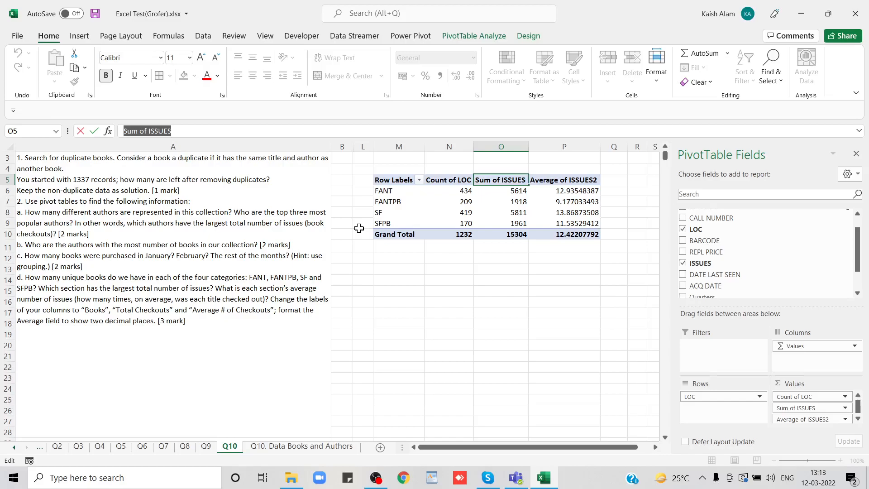
key(Escape)
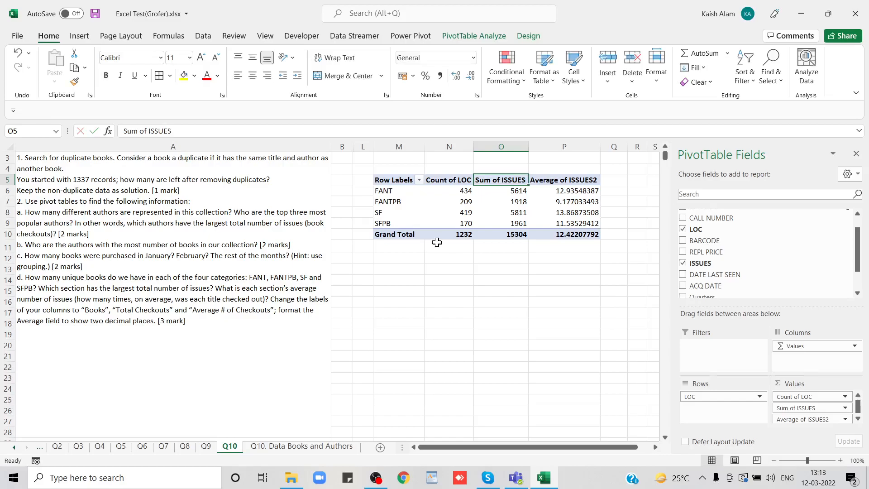
Rename the pivot table's LOC count column as "Books" and its ISSUES sum column as "Total Checkouts"
click(465, 179)
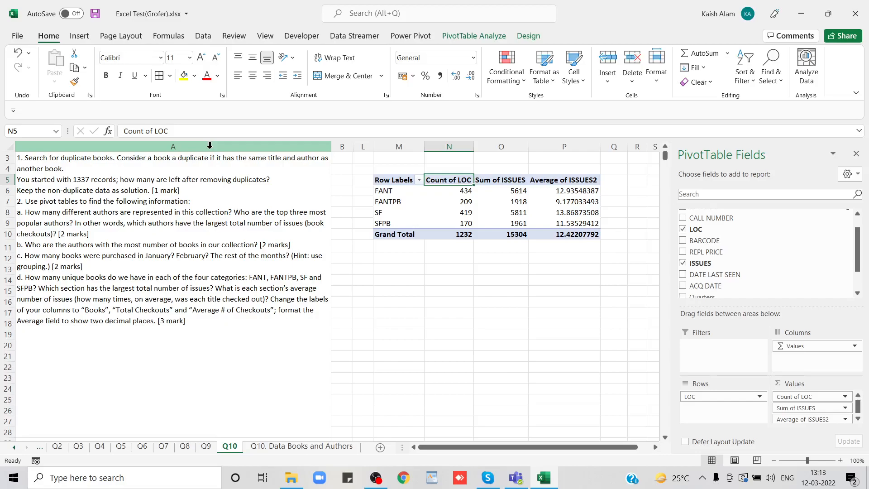
text(Books)
key(Return)
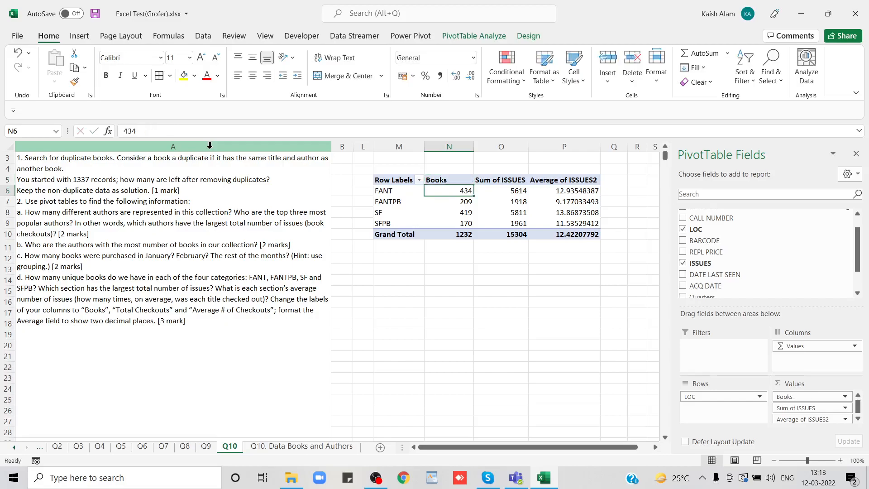
key(Up)
key(Right)
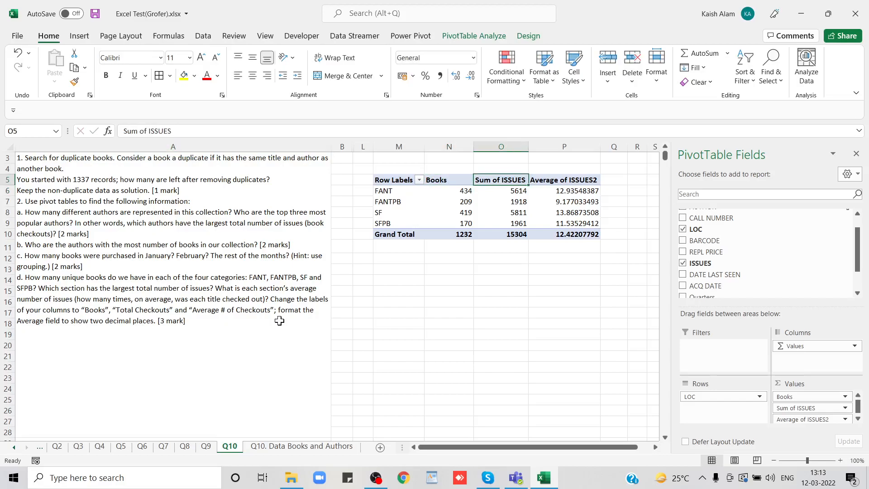
text(Total Check)
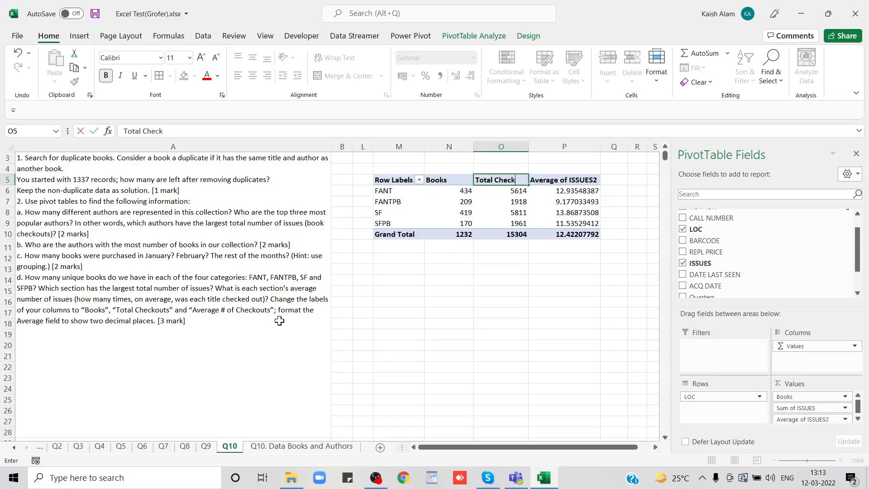
text(outs)
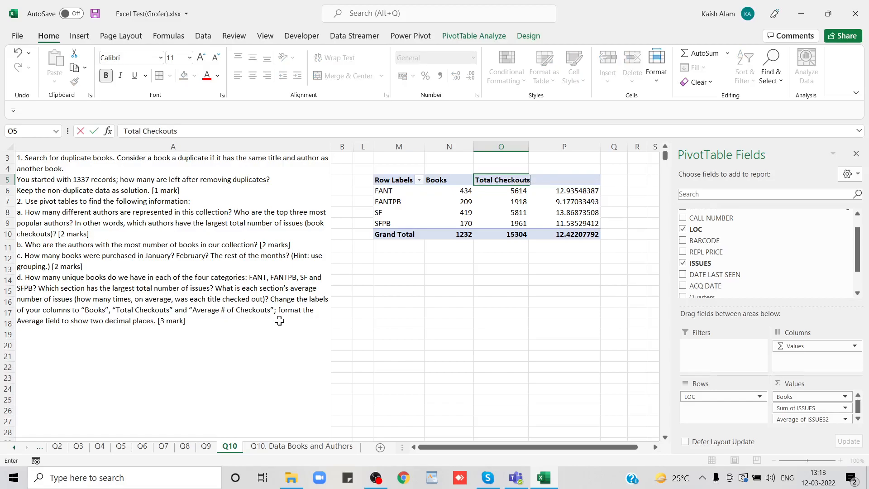
key(Tab)
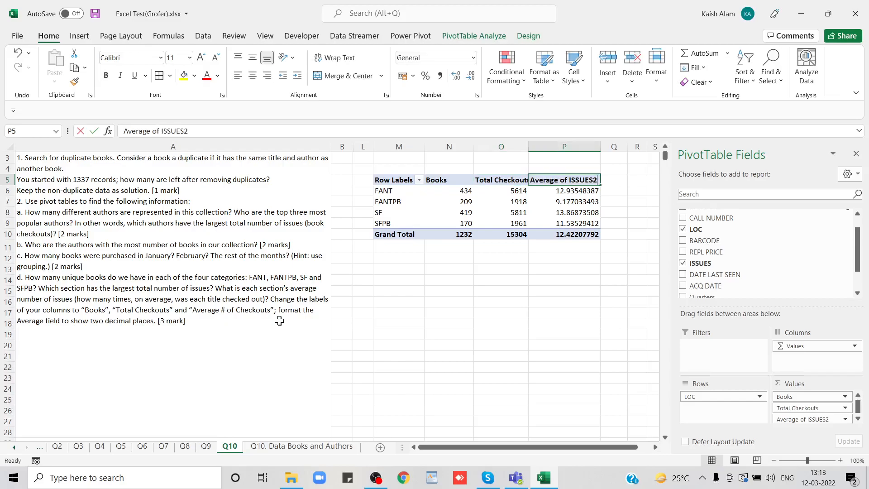
Rename the pivot table's ISSUES average column as "Average # checkout"
text(Averr)
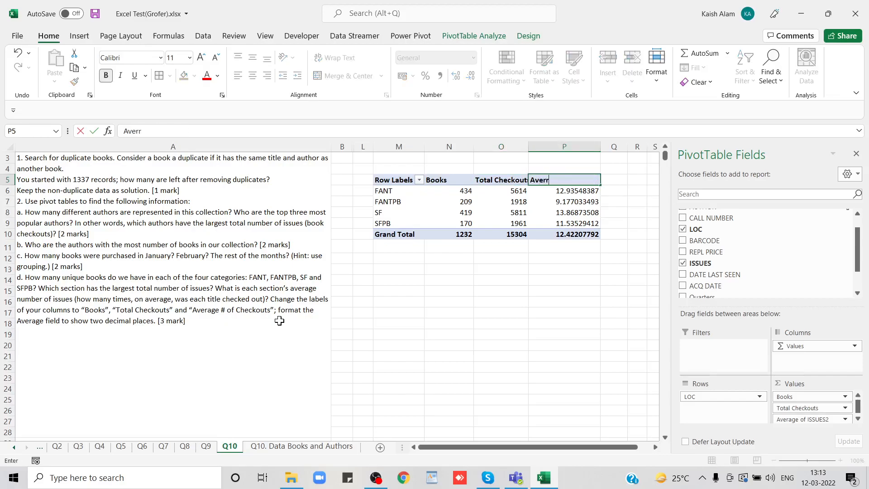
key(BackSpace)
text(age)
text(#)
text( Vhrv)
key(BackSpace)
key(BackSpace)
key(BackSpace)
key(BackSpace)
text(checkout)
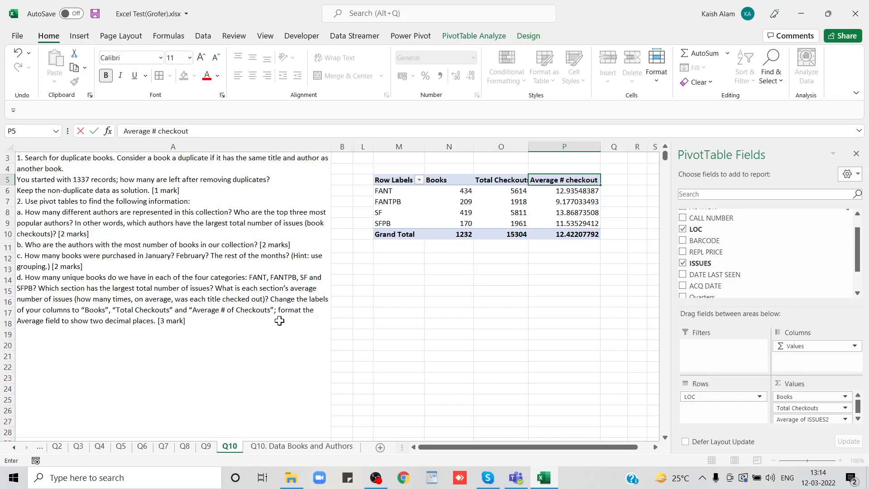
key(Return)
key(Left)
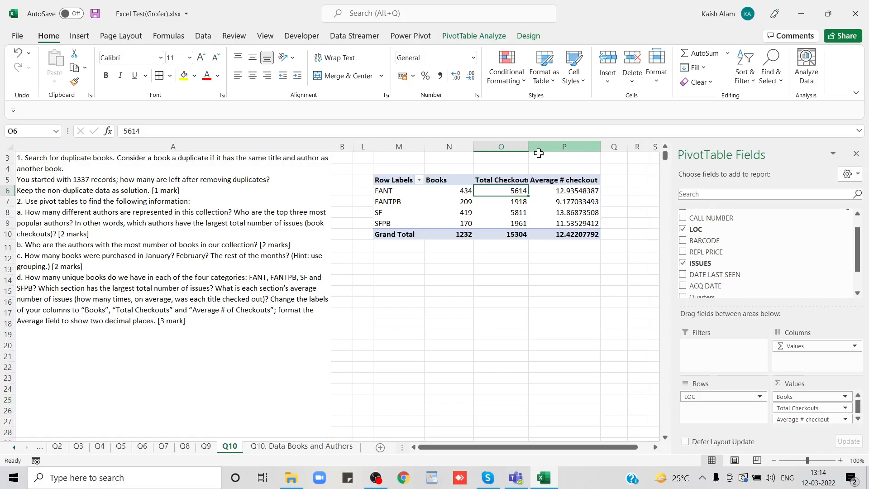
Format the average checkout value field as Number with 2 decimal places
right_click(566, 201)
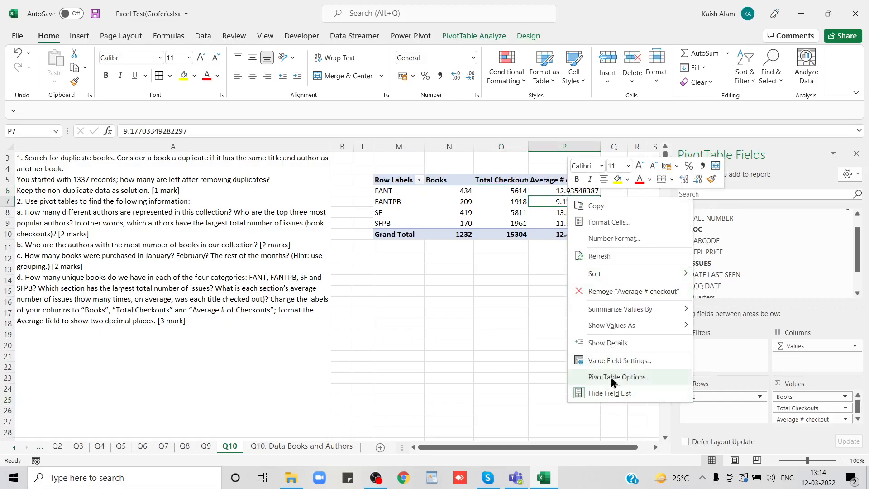
click(619, 360)
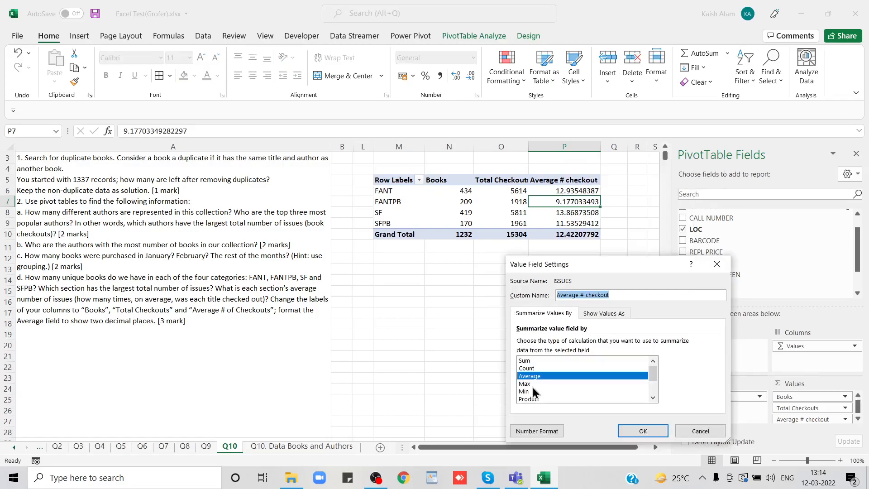
click(542, 431)
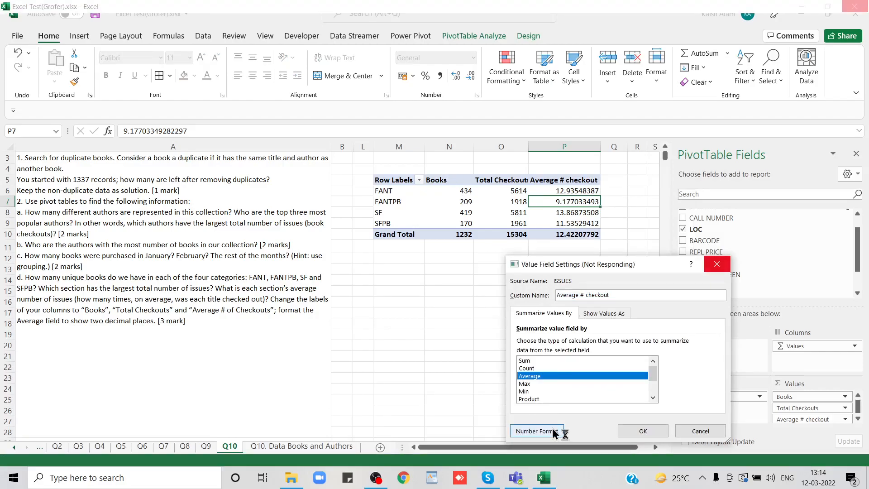
click(536, 430)
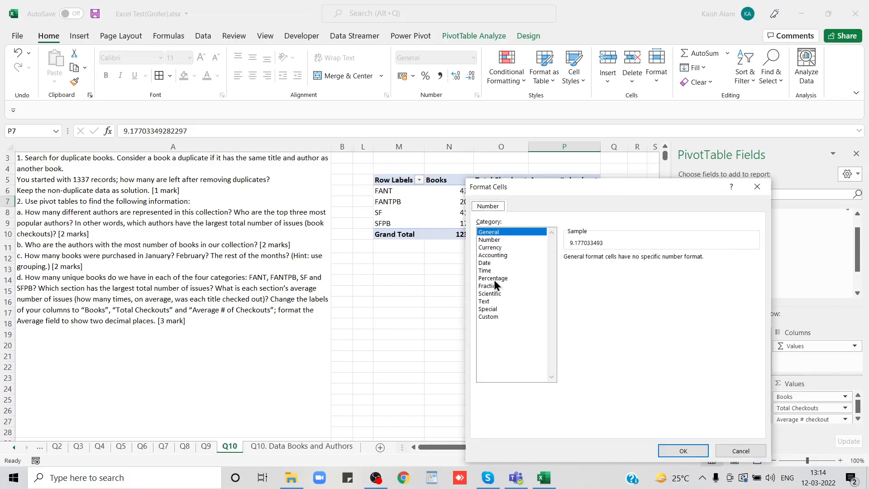
click(530, 240)
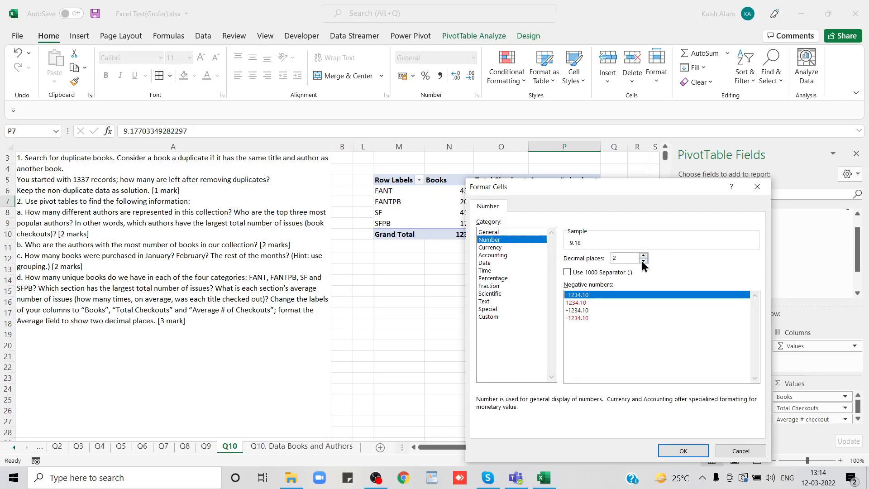
click(681, 451)
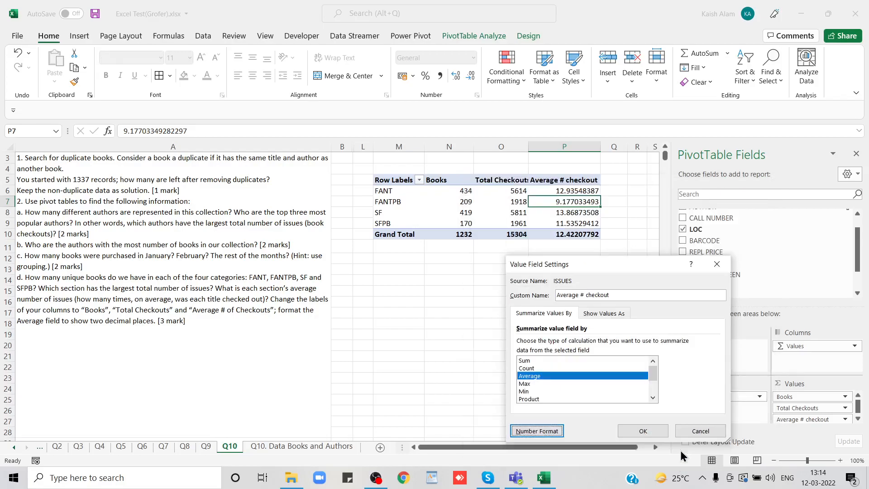
click(641, 430)
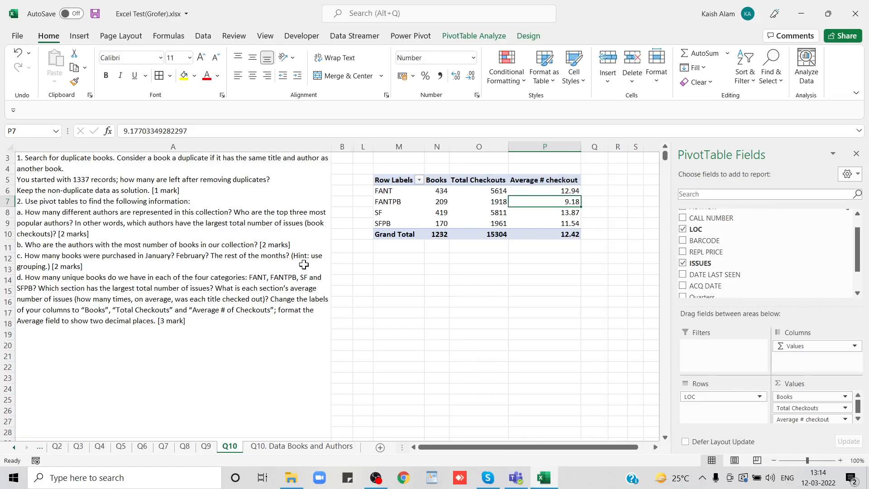
Select the whole category pivot table from M5 to P10 to review it against question d
click(264, 324)
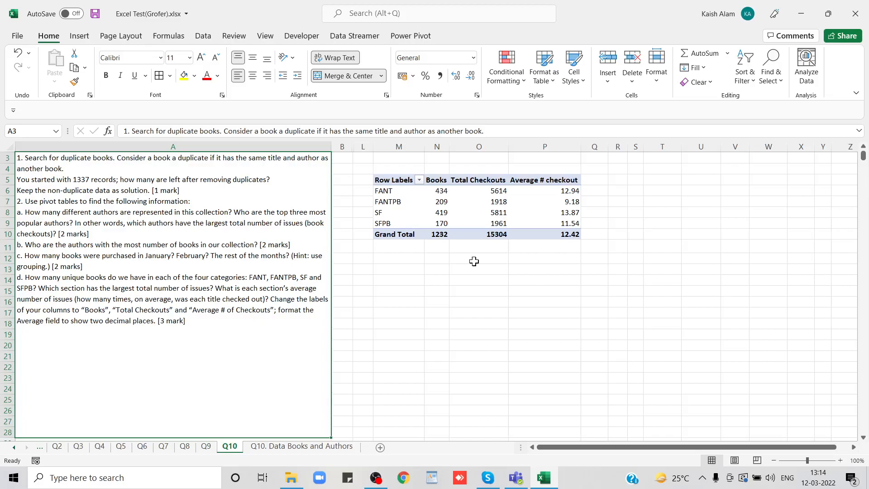
click(473, 261)
key(Up)
key(Up)
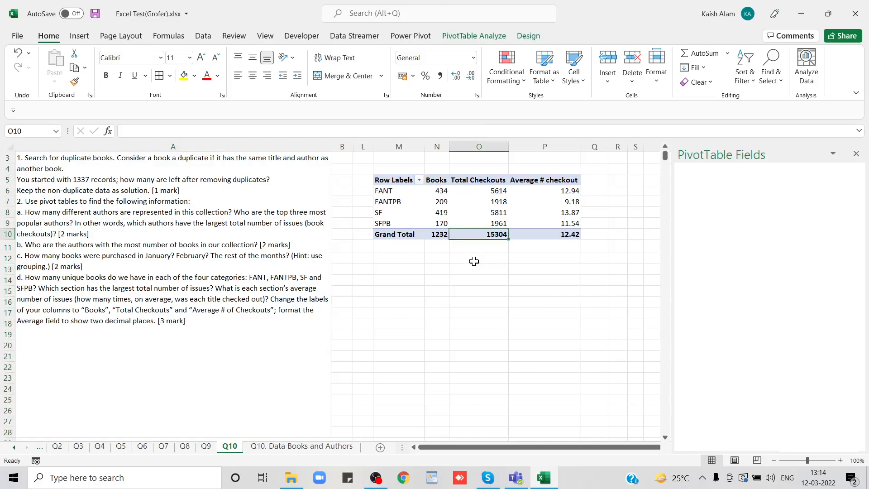
key(ctrl+Up)
key(ctrl+Left)
key(ctrl+shift+Right)
key(ctrl+shift+Down)
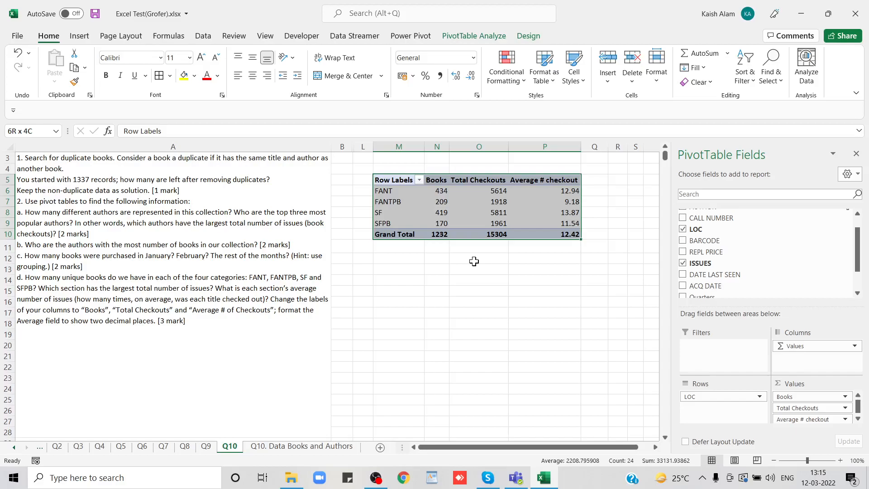
Return to the beginning of the Q10 sheet, select empty cell L3 and save the workbook
click(237, 211)
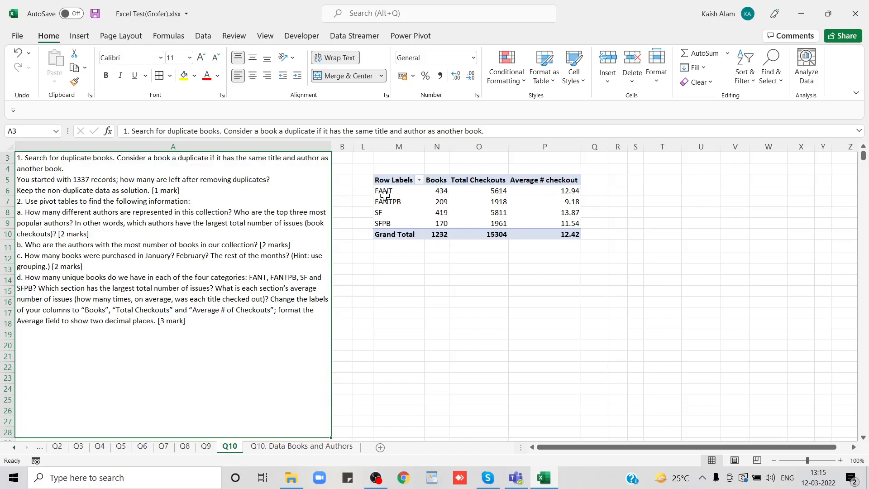
click(357, 190)
key(ctrl+Up)
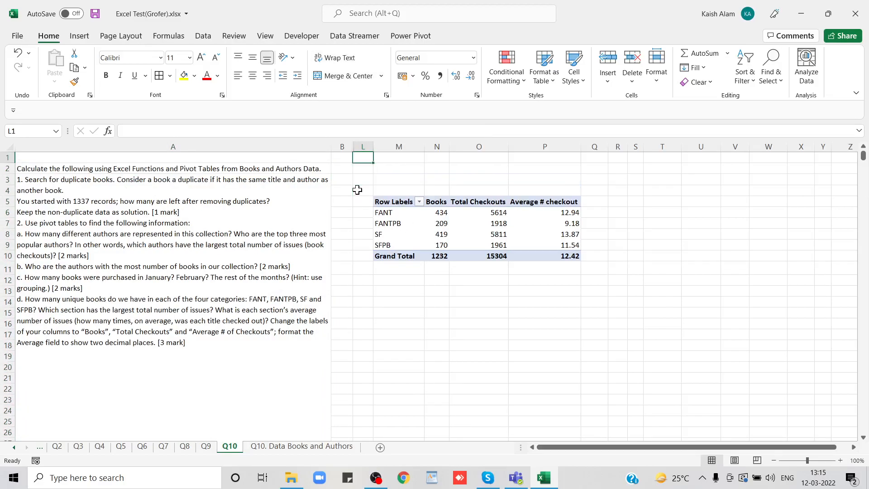
click(360, 228)
click(362, 182)
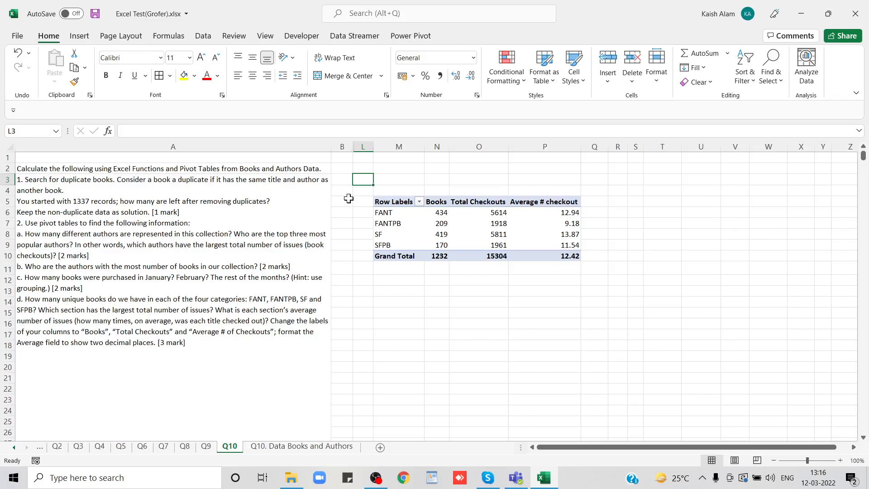
click(368, 159)
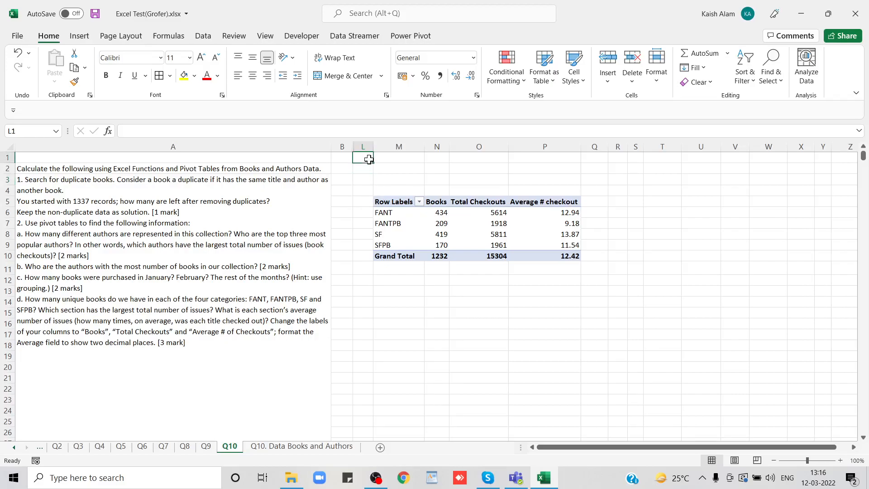
click(362, 180)
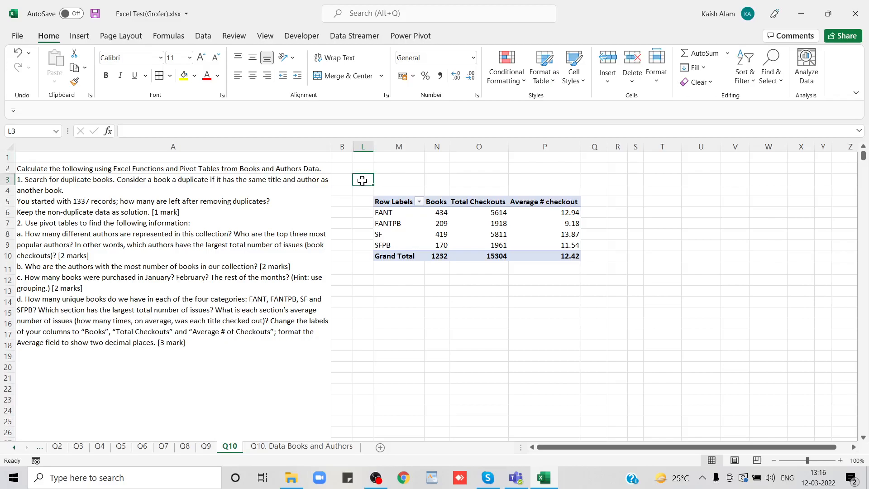
key(ctrl+s)
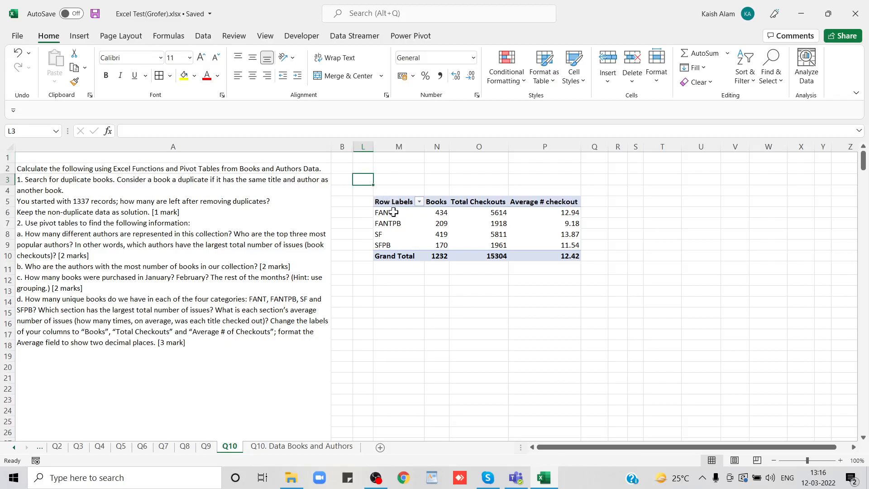